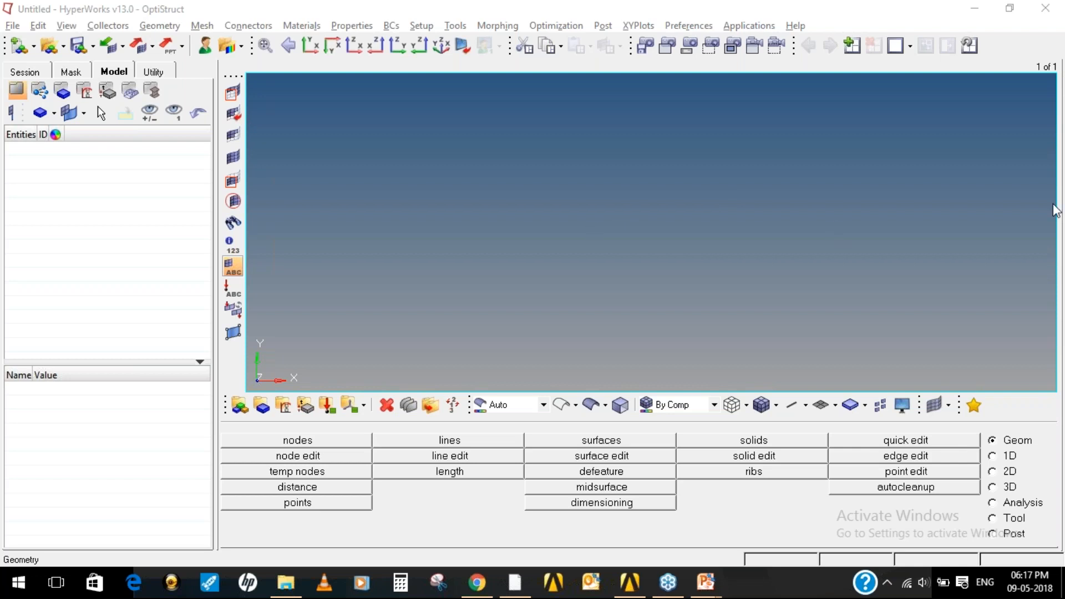
click(938, 244)
drag(331, 116, 333, 155)
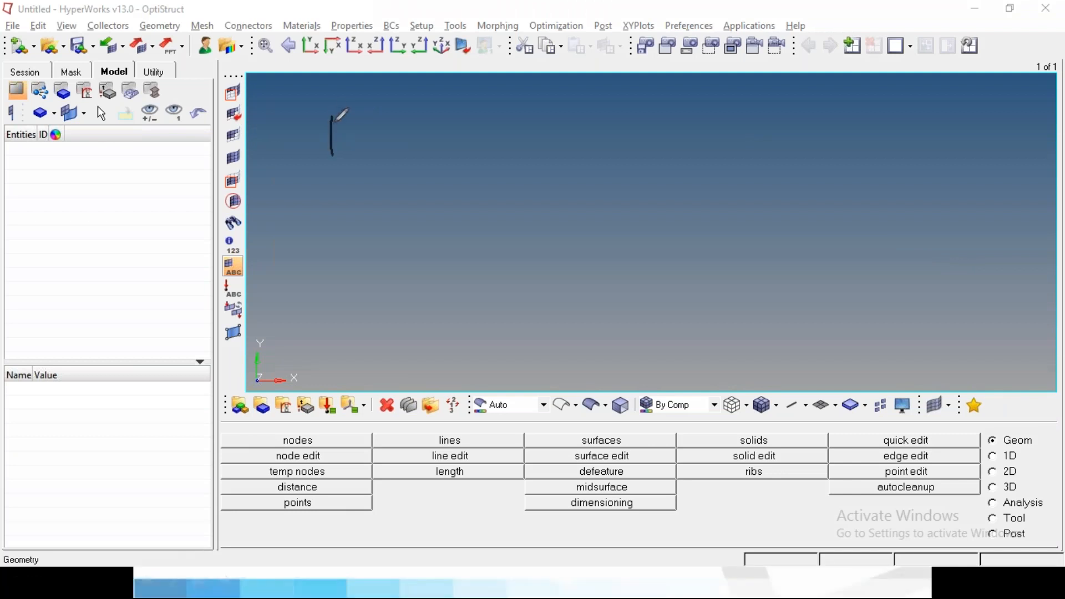
mouse_move(332, 116)
mouse_down()
mouse_move(367, 115)
mouse_move(382, 150)
mouse_up()
click(385, 114)
mouse_move(387, 116)
mouse_down()
mouse_move(394, 149)
mouse_move(419, 111)
mouse_up()
drag(437, 118, 448, 159)
mouse_move(430, 122)
mouse_down()
mouse_move(449, 123)
mouse_move(448, 135)
mouse_move(482, 111)
mouse_move(506, 136)
mouse_move(589, 136)
mouse_up()
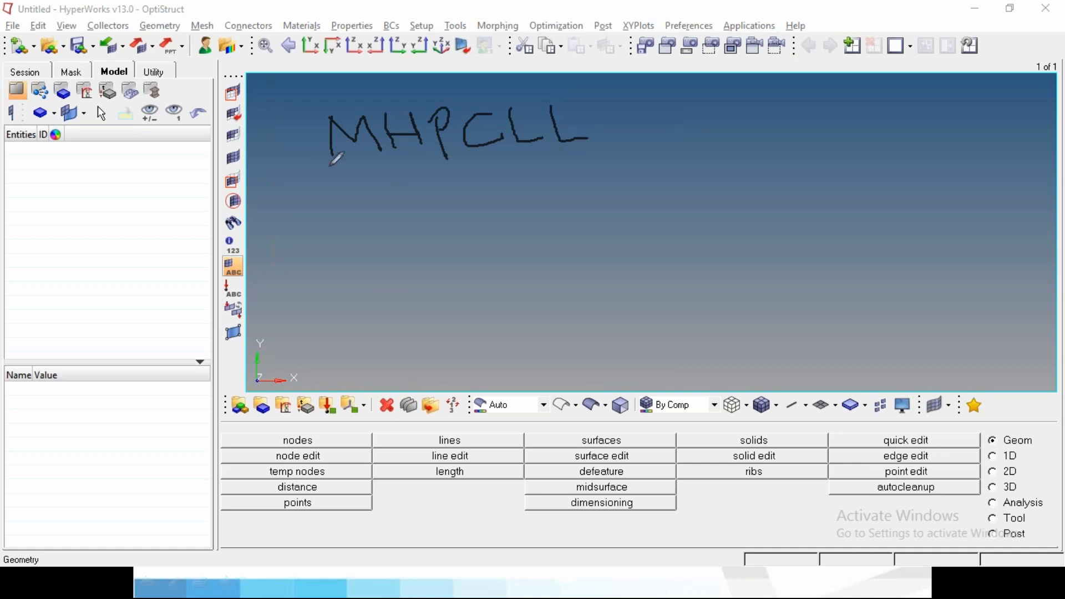
mouse_move(330, 168)
mouse_down()
mouse_move(638, 95)
mouse_move(367, 106)
mouse_move(310, 146)
mouse_move(331, 191)
mouse_up()
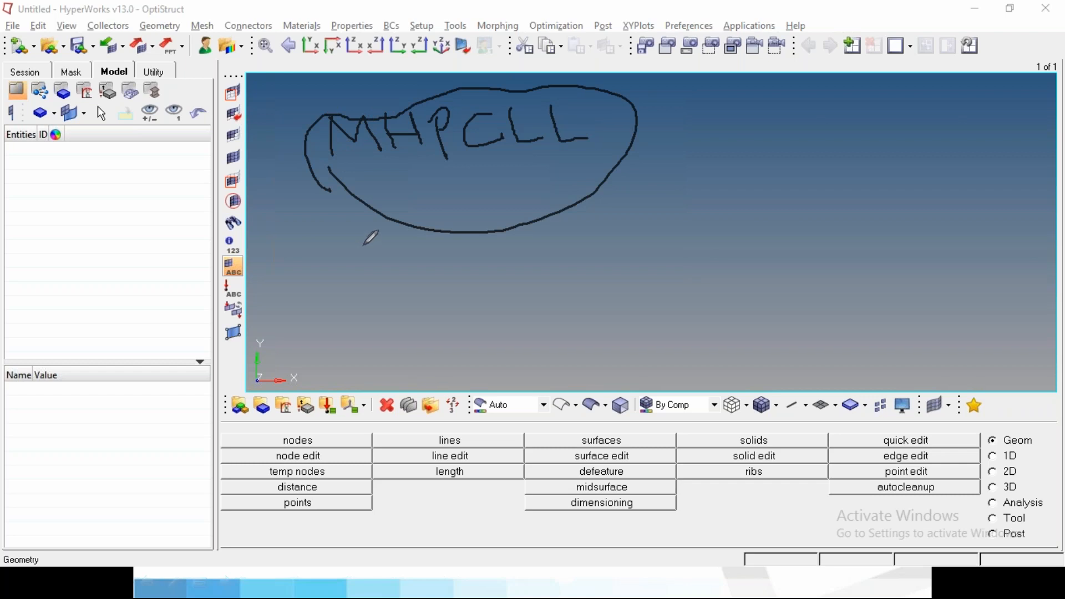
drag(363, 247, 368, 285)
mouse_move(364, 247)
mouse_down()
mouse_move(393, 249)
mouse_move(409, 283)
mouse_move(425, 286)
mouse_move(418, 240)
mouse_move(437, 261)
mouse_move(417, 262)
mouse_up()
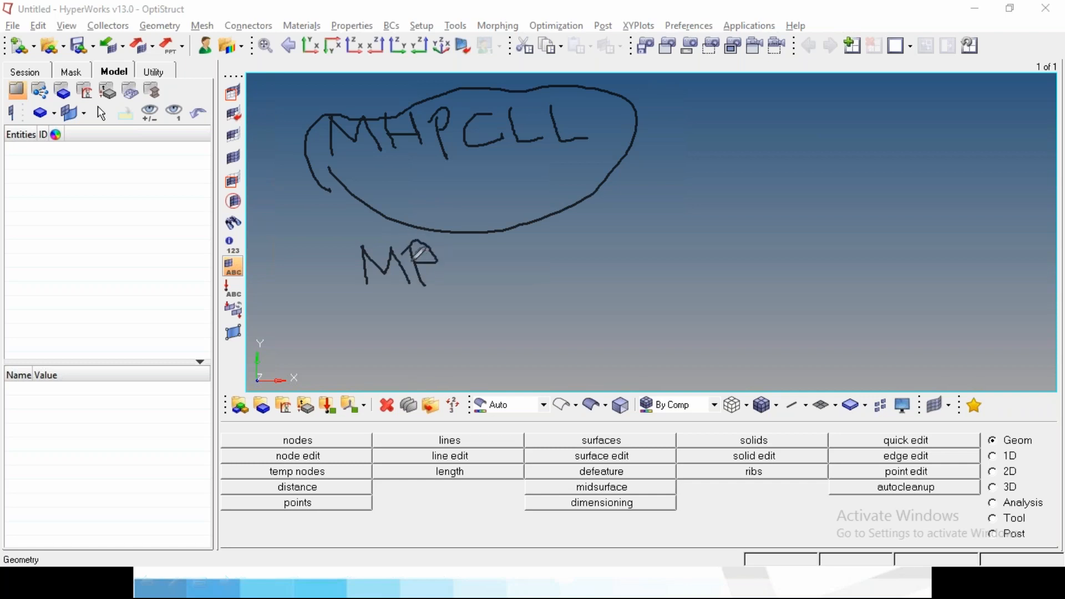
mouse_move(466, 239)
mouse_down()
mouse_move(451, 277)
mouse_move(549, 262)
mouse_up()
mouse_move(552, 221)
mouse_down()
mouse_move(572, 258)
mouse_move(692, 216)
mouse_up()
mouse_move(693, 216)
mouse_down()
mouse_move(681, 223)
mouse_move(744, 227)
mouse_up()
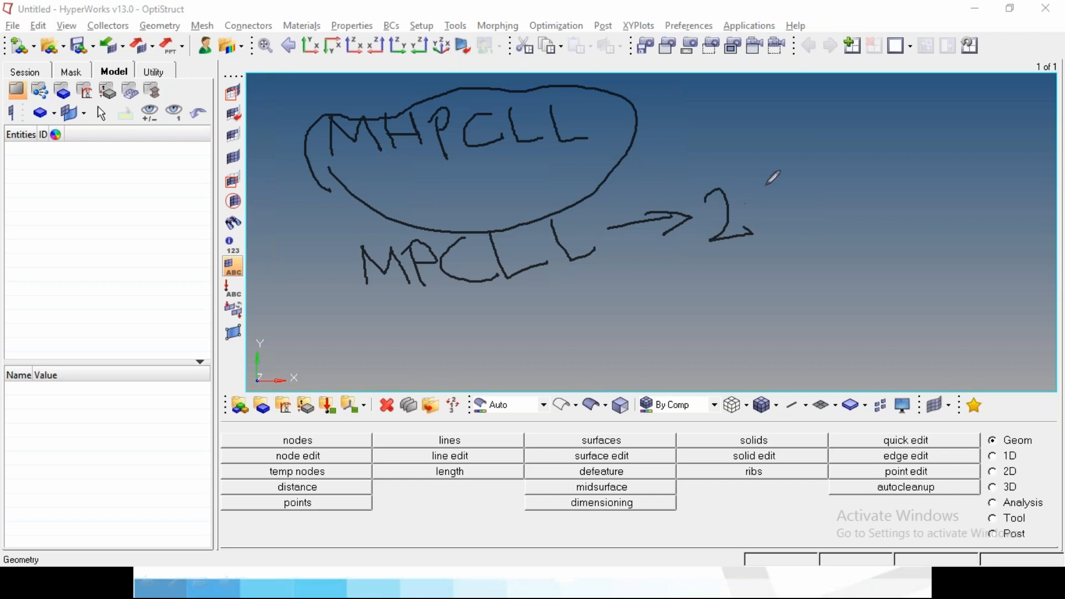
mouse_move(762, 188)
mouse_down()
mouse_move(786, 235)
mouse_move(815, 230)
mouse_move(768, 252)
mouse_up()
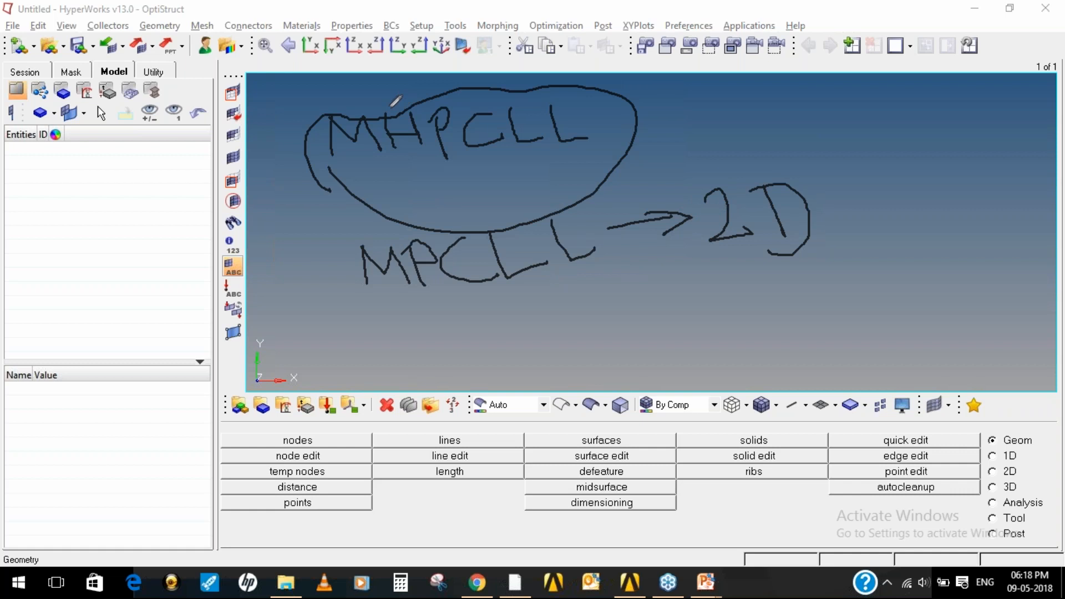
mouse_move(380, 109)
mouse_down()
mouse_move(382, 136)
mouse_move(425, 155)
mouse_move(434, 107)
mouse_move(389, 100)
mouse_move(377, 110)
mouse_up()
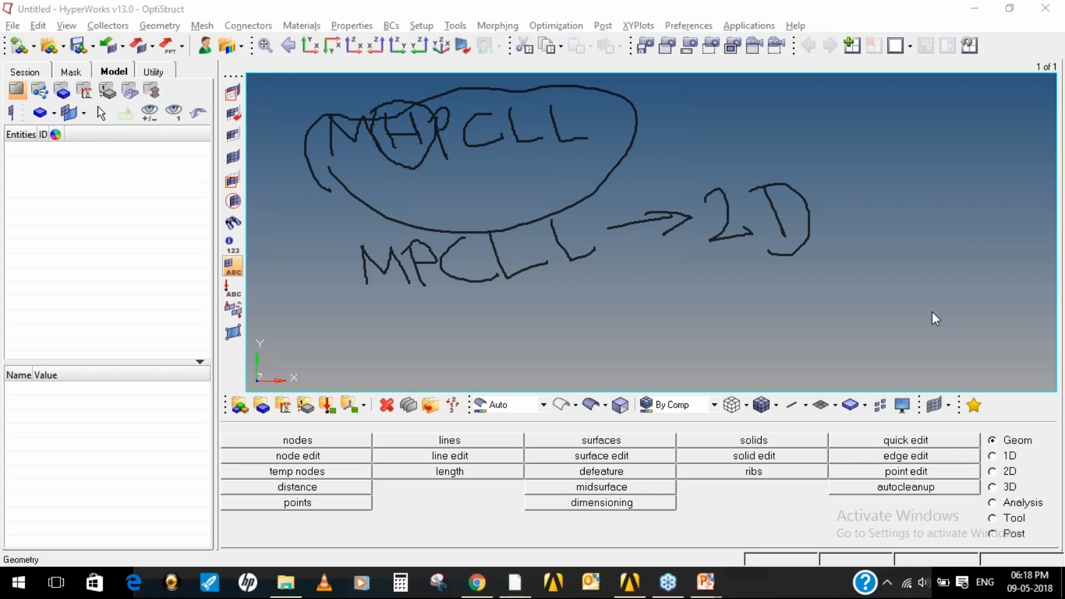
click(950, 301)
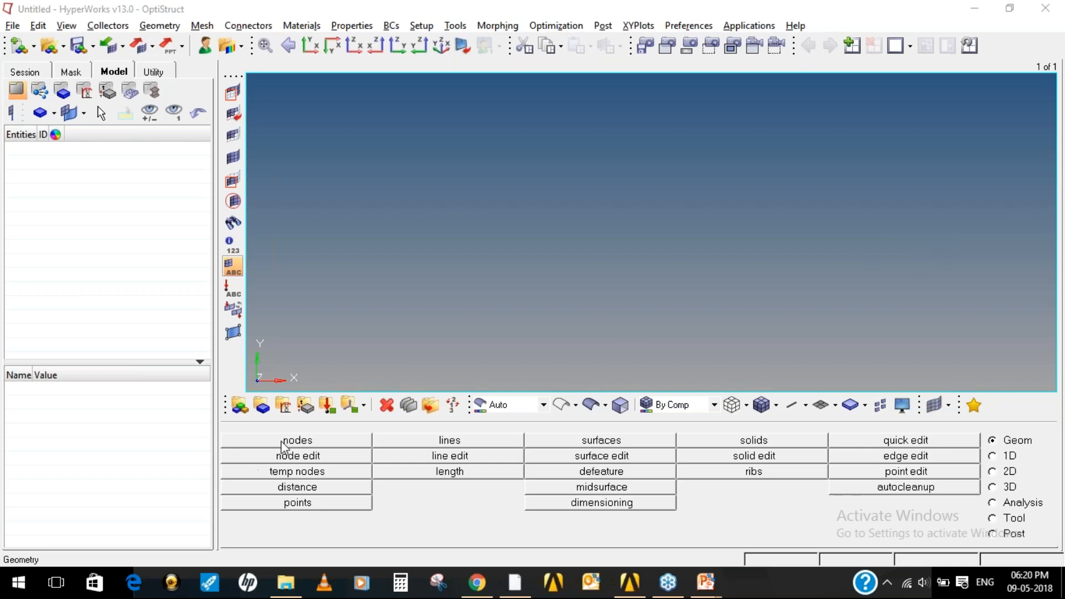
Start a new material named Mild_Steel and set its colour to yellow
click(287, 404)
click(288, 407)
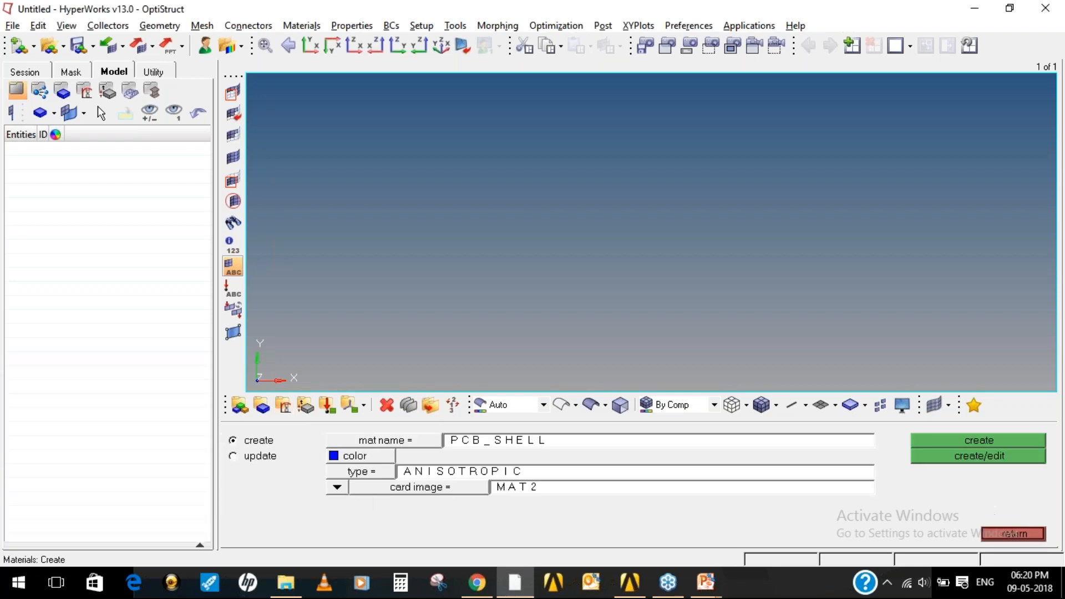
double_click(525, 441)
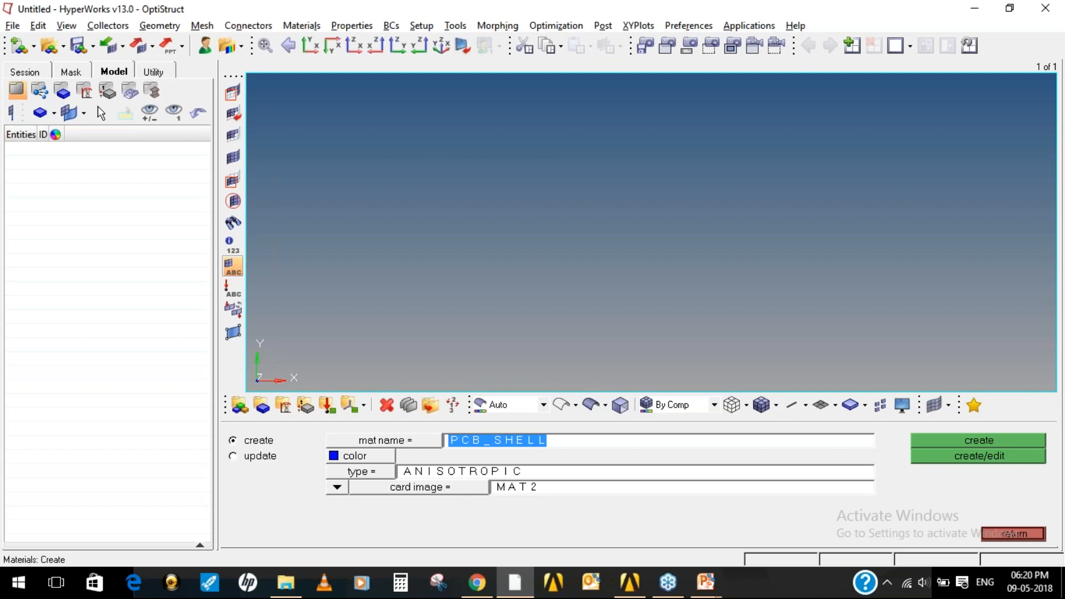
text(Mild_Steel_)
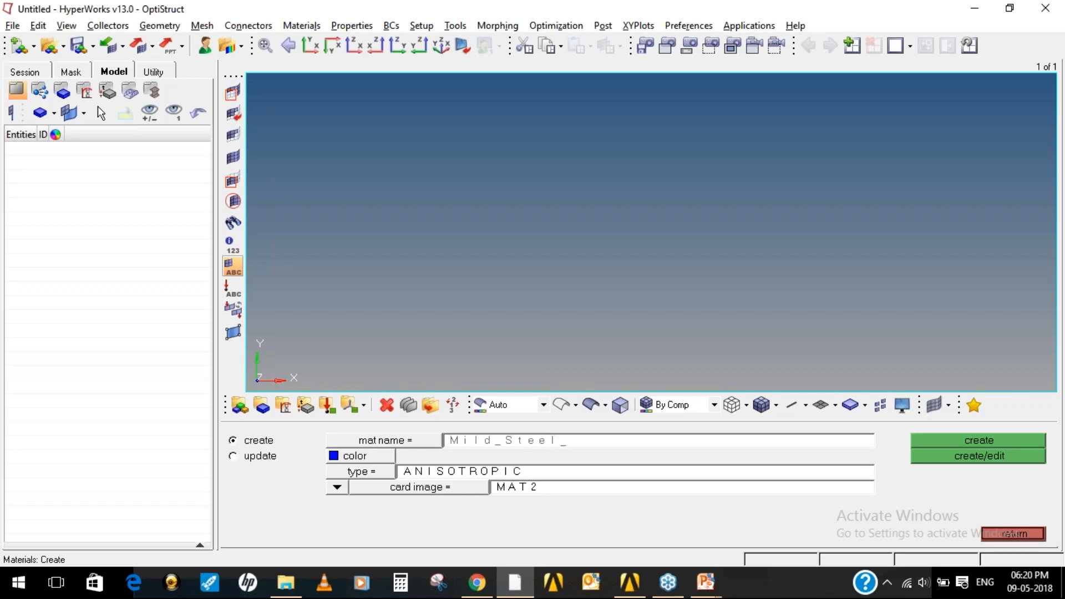
click(368, 457)
click(367, 432)
click(363, 458)
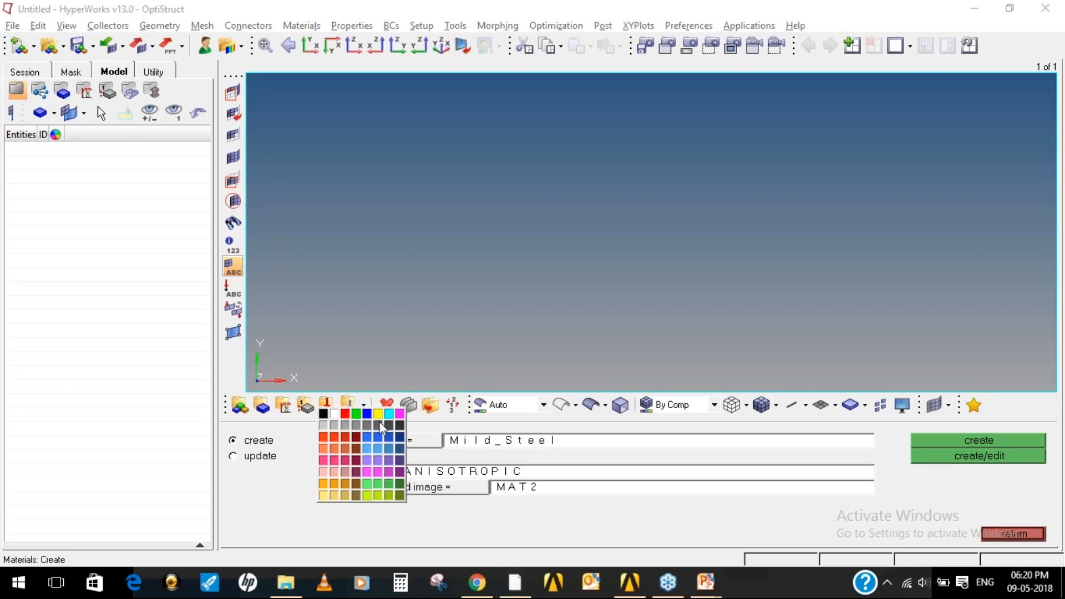
click(379, 413)
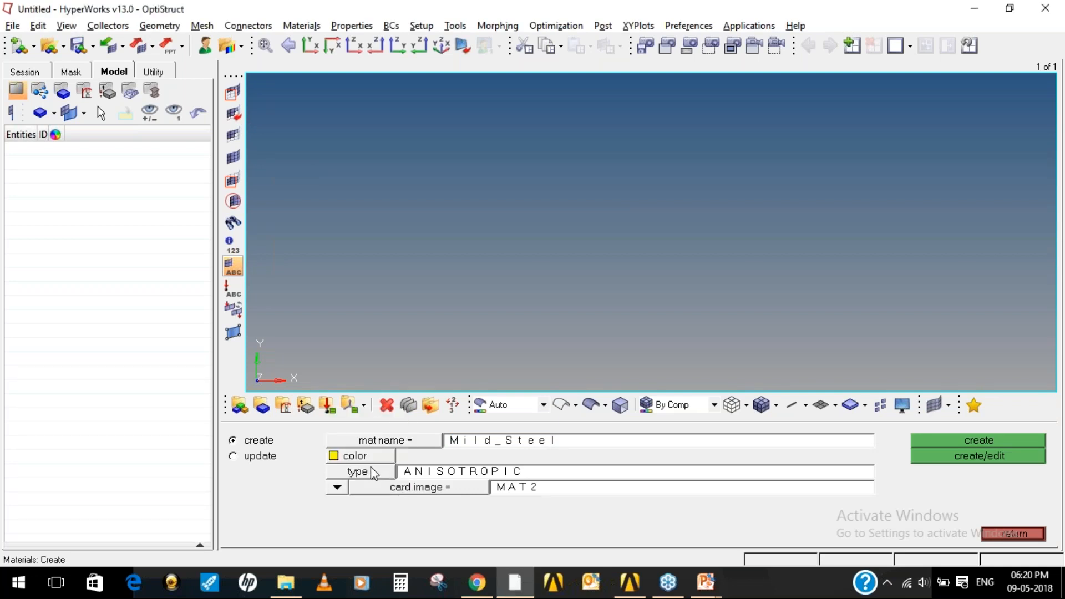
Set the material type to ISOTROPIC with card image MAT1 and create it with its card open for editing
click(362, 472)
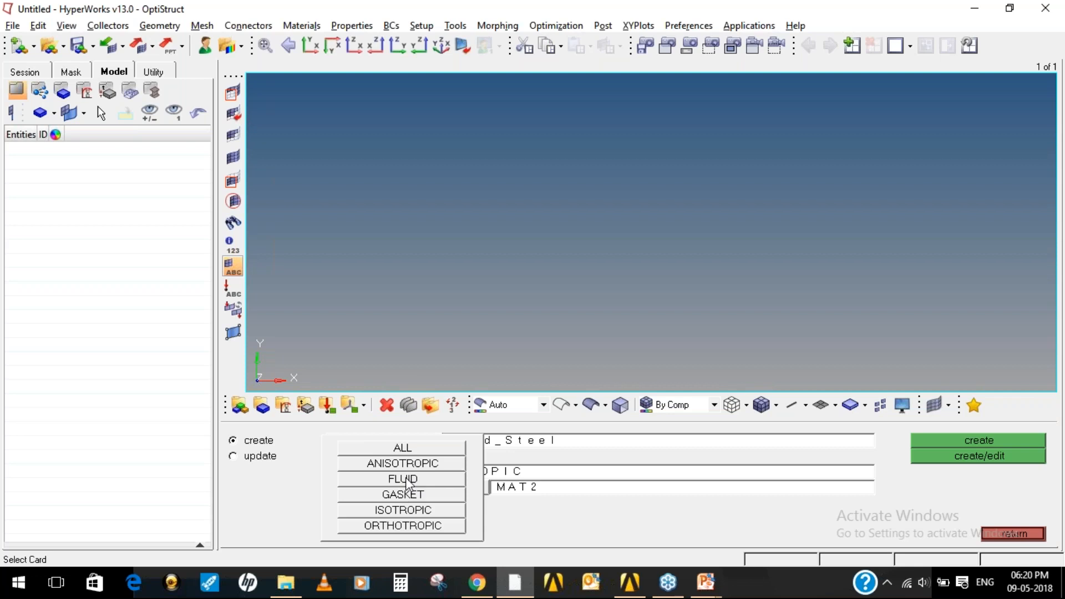
click(413, 513)
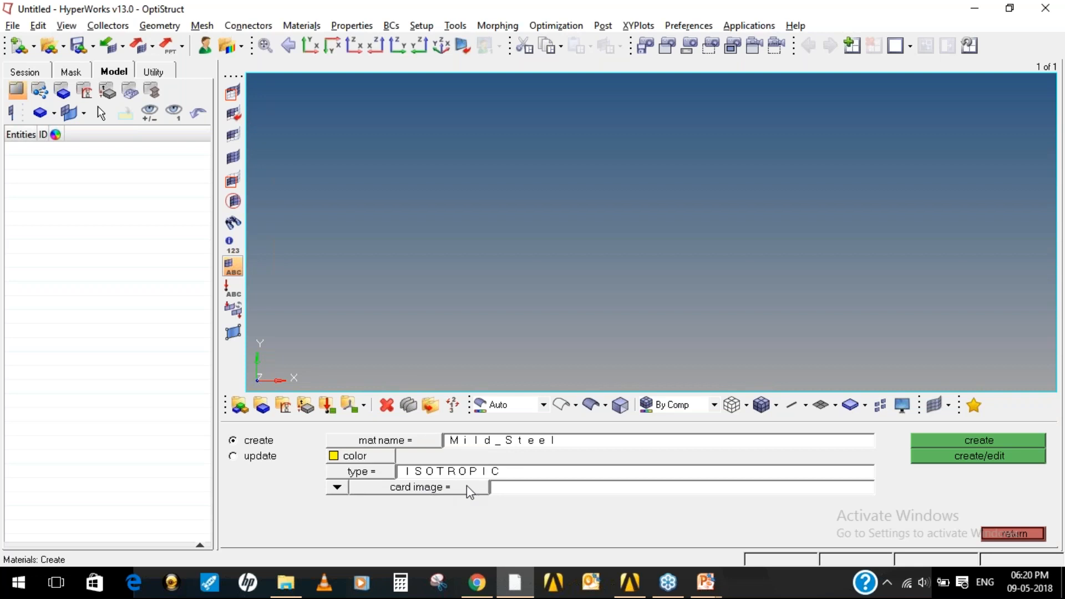
click(504, 491)
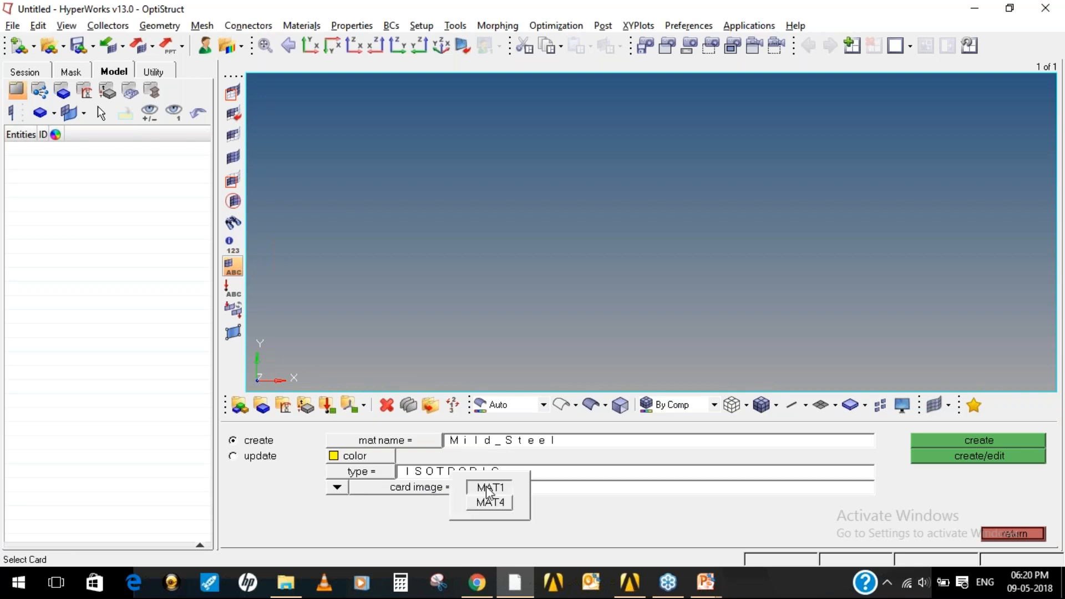
click(488, 487)
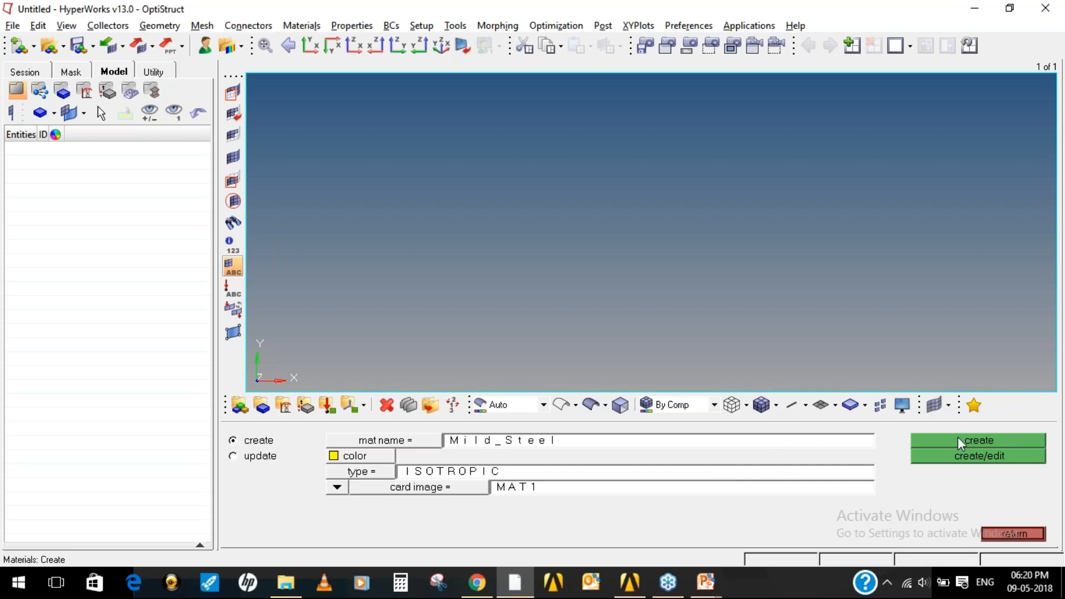
click(978, 457)
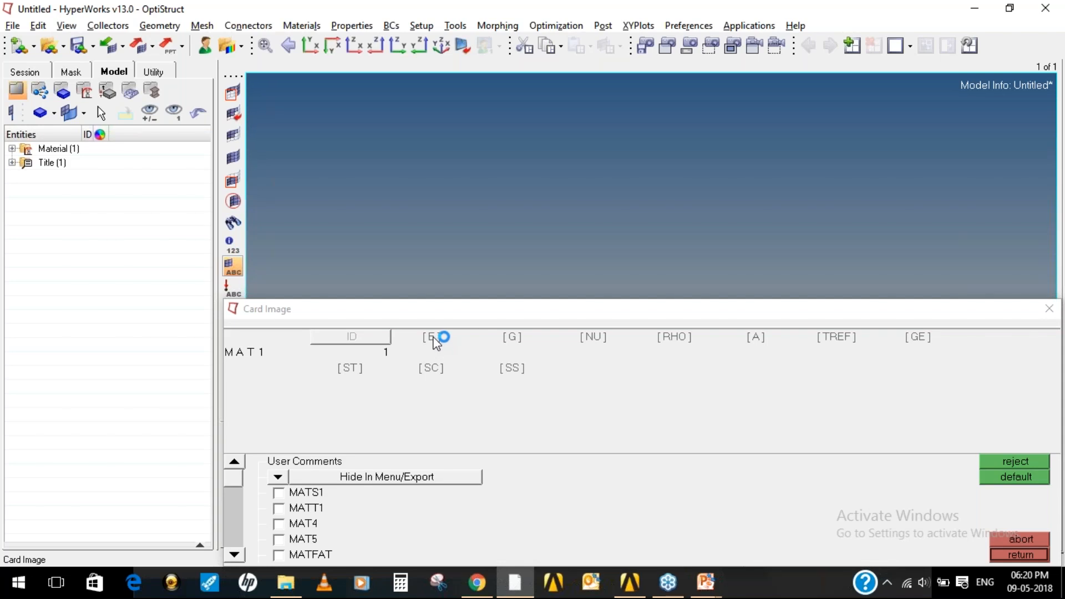
Define E as 2.1e+05, NU as 0.300 and RHO as 7.9e-09 on the MAT1 card, and finish the material definition
click(433, 337)
click(595, 338)
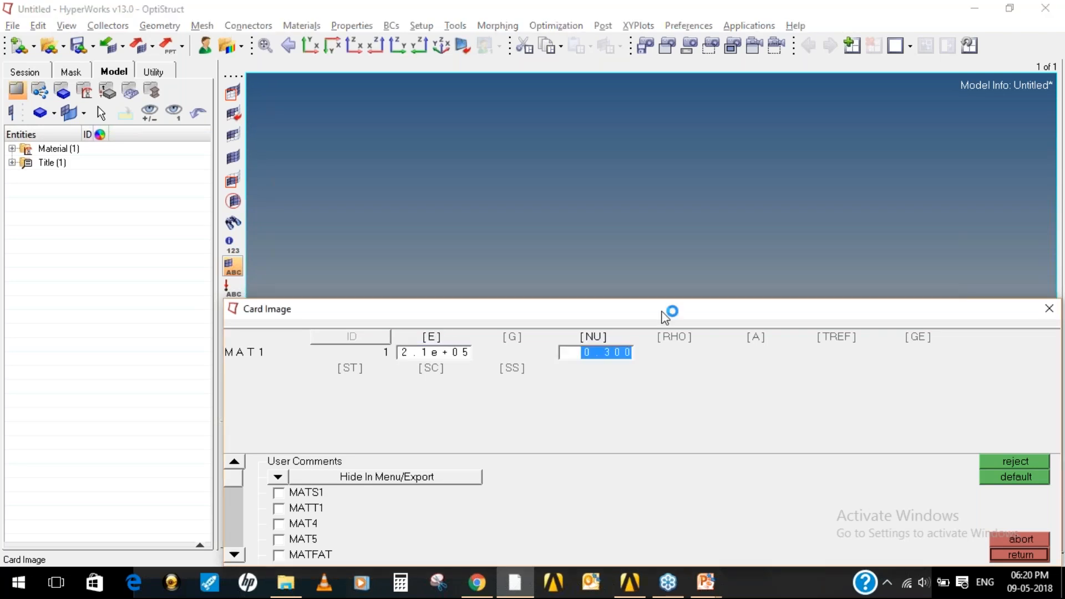
click(674, 334)
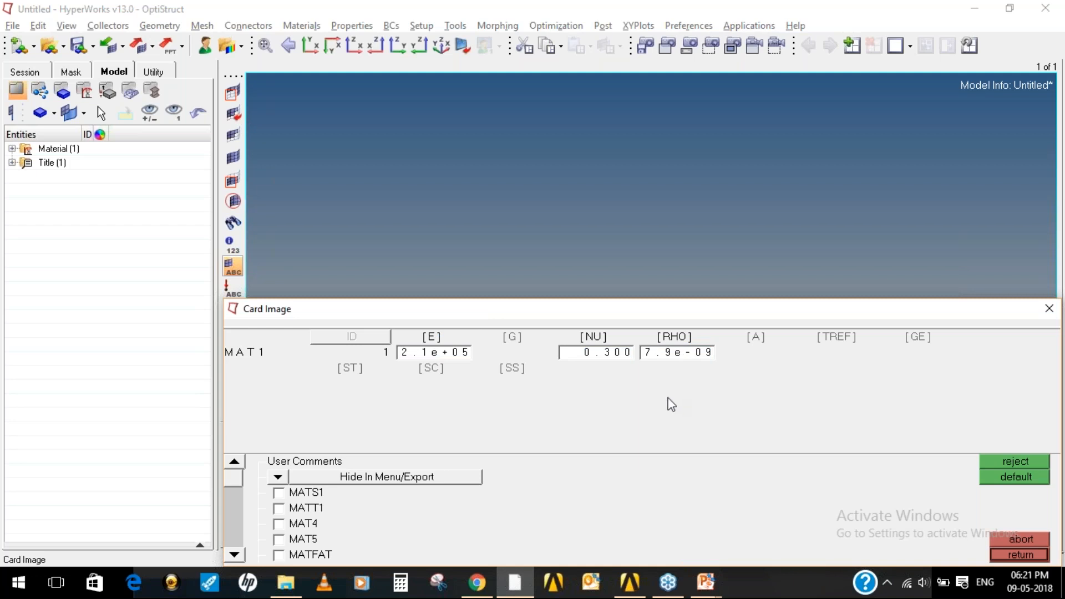
click(1006, 553)
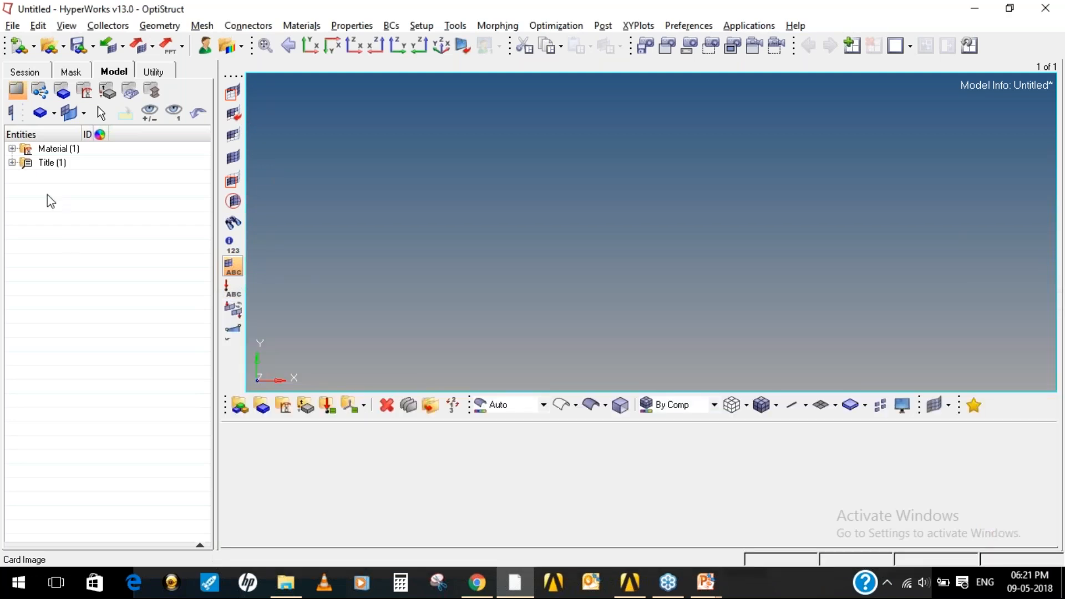
click(12, 148)
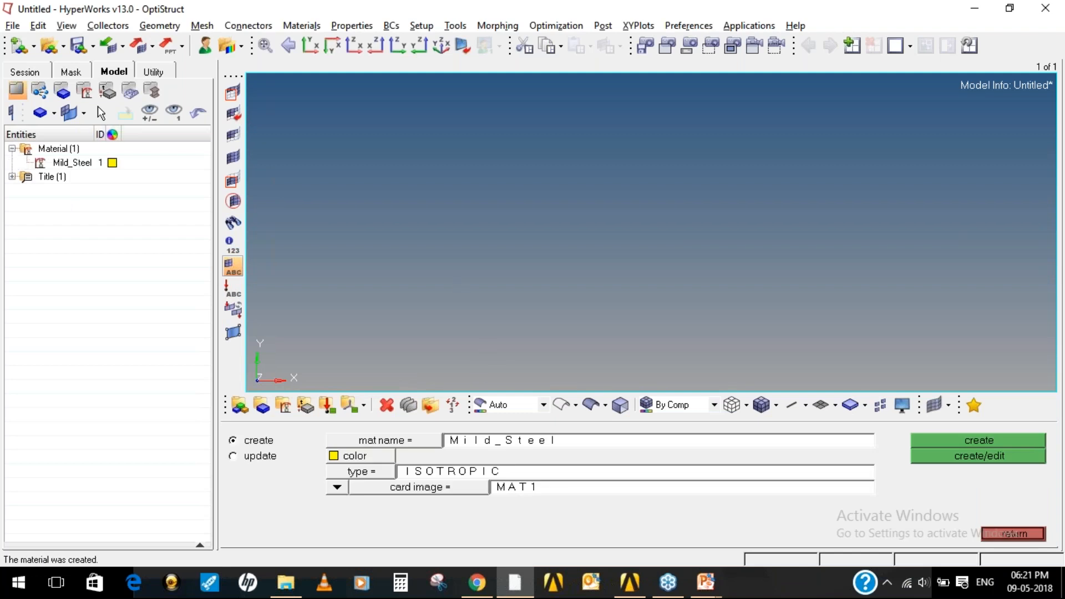
click(1013, 533)
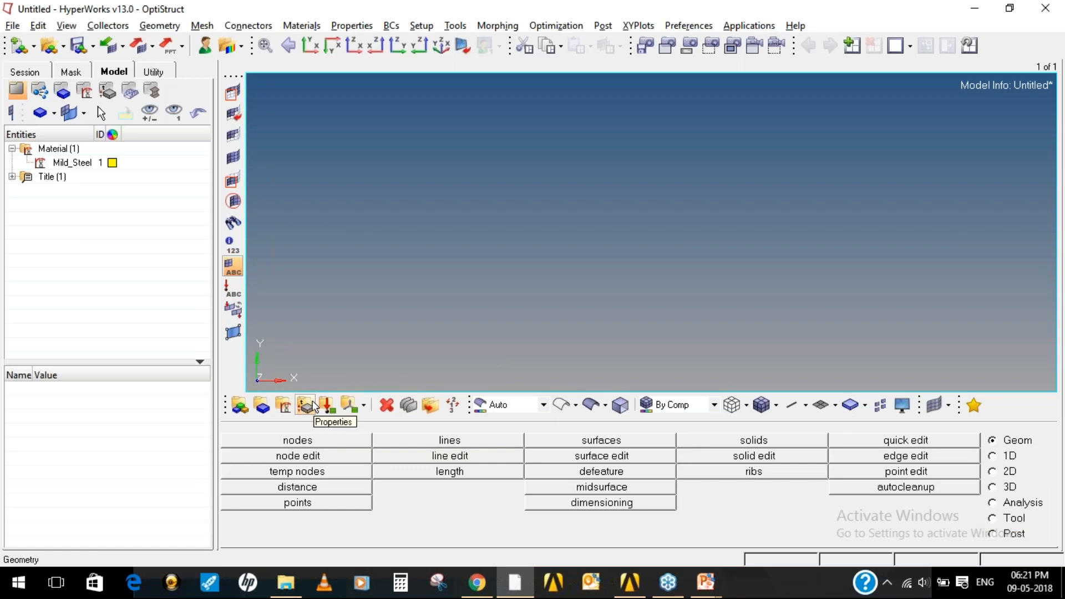
Start creating a new property and name it PWH_Prop
click(315, 404)
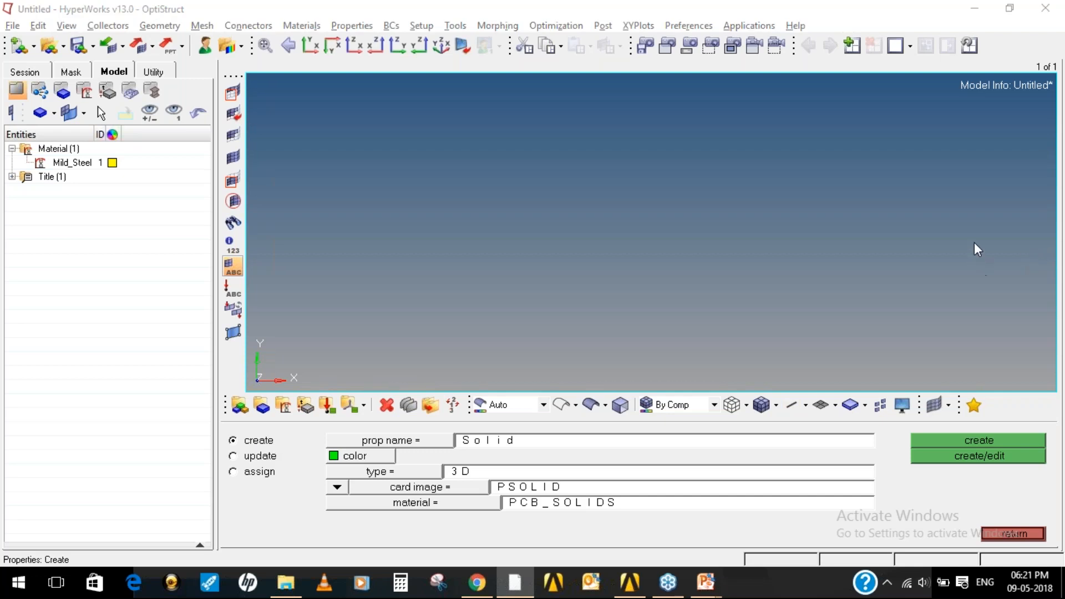
mouse_move(229, 441)
mouse_down()
mouse_move(270, 460)
mouse_move(267, 421)
mouse_move(239, 426)
mouse_up()
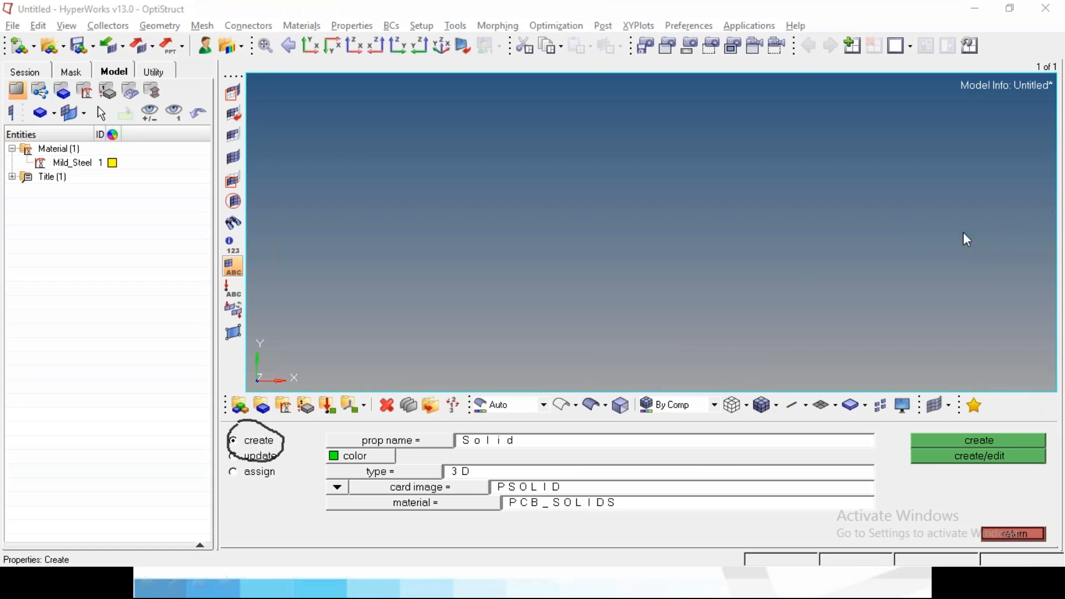
click(484, 442)
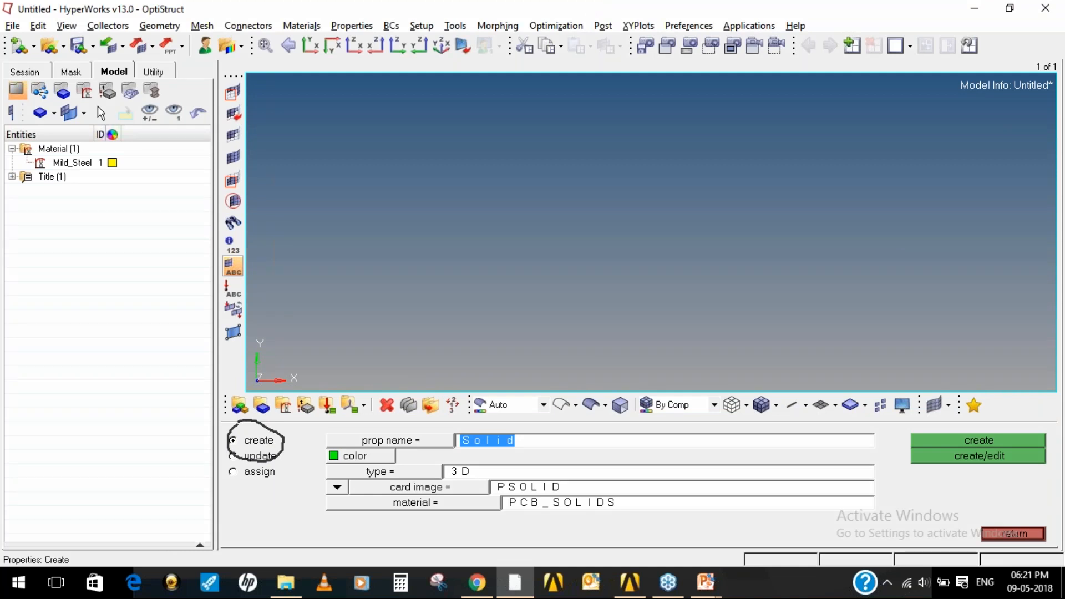
text(PWH_)
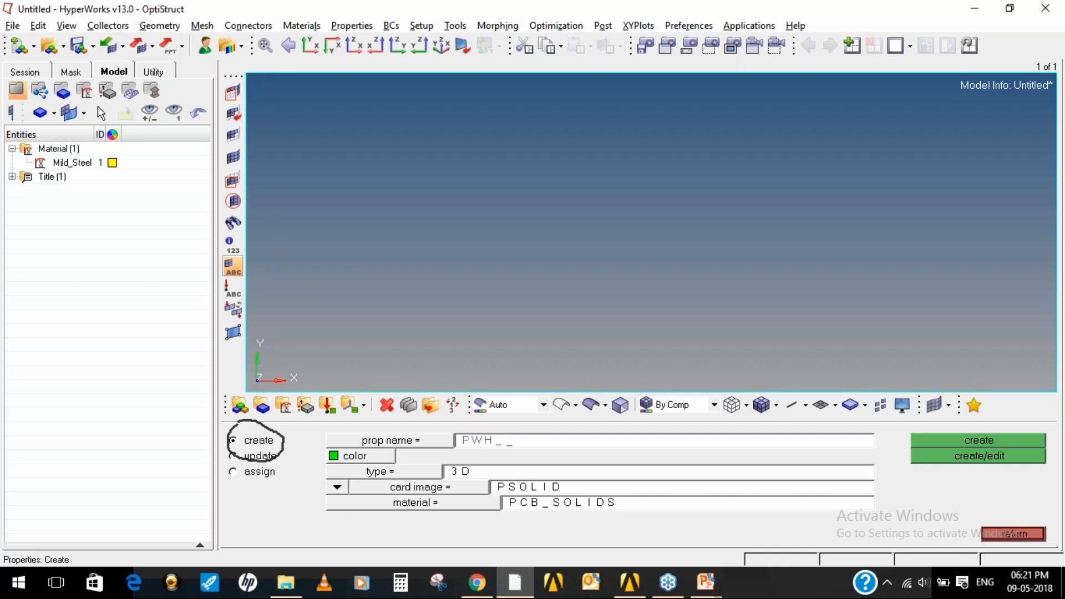
text(Prop)
Set the new property's type to 2D and its card image to PSHELL
click(391, 478)
click(390, 519)
click(488, 494)
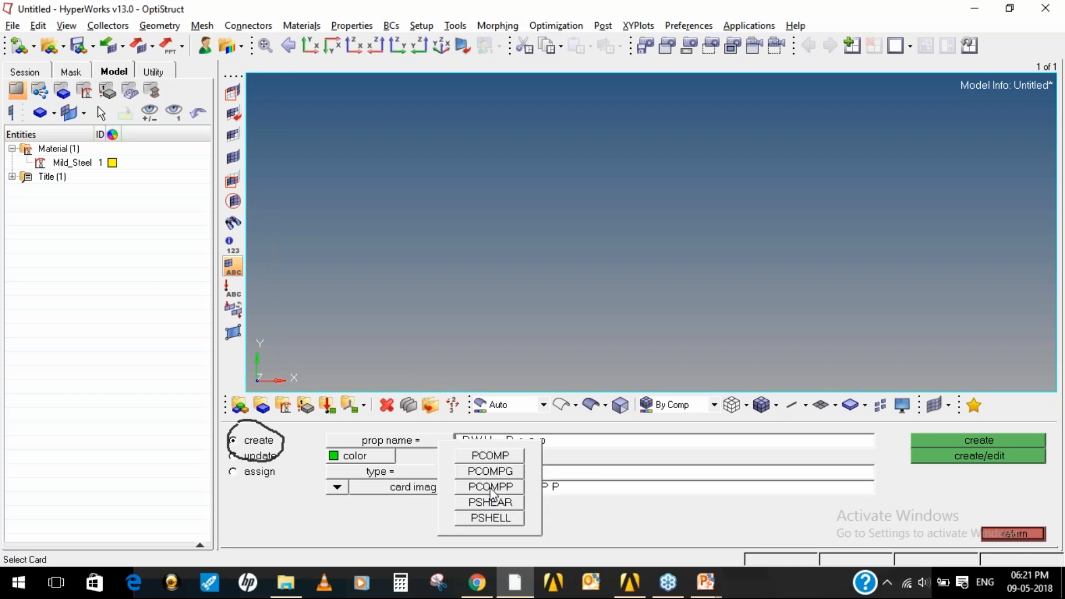
click(489, 520)
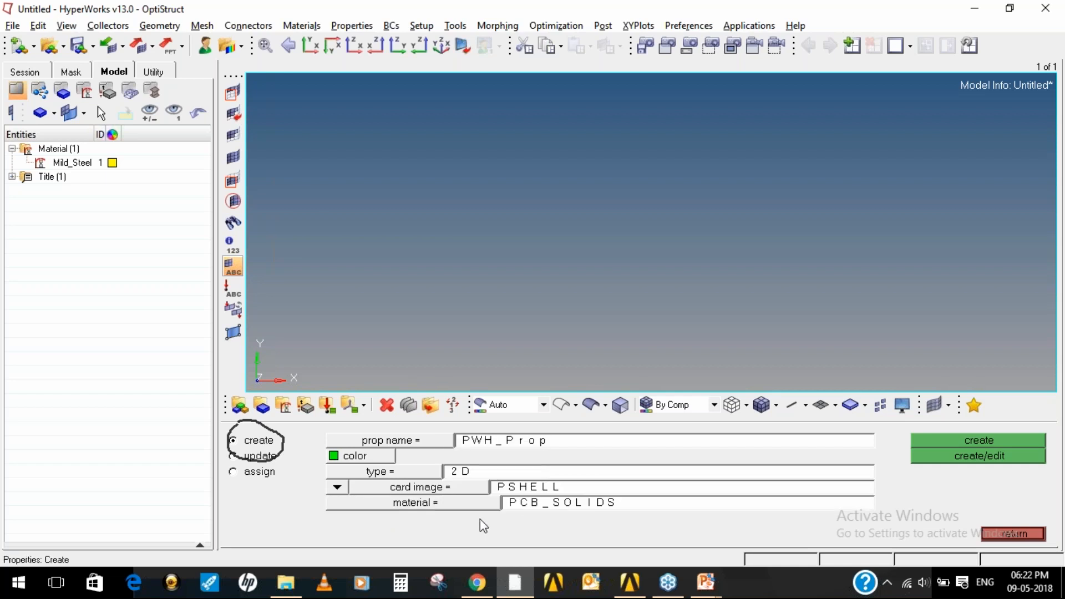
Assign the Mild_Steel material to PWH_Prop and create the property with its PSHELL card open for editing
click(469, 505)
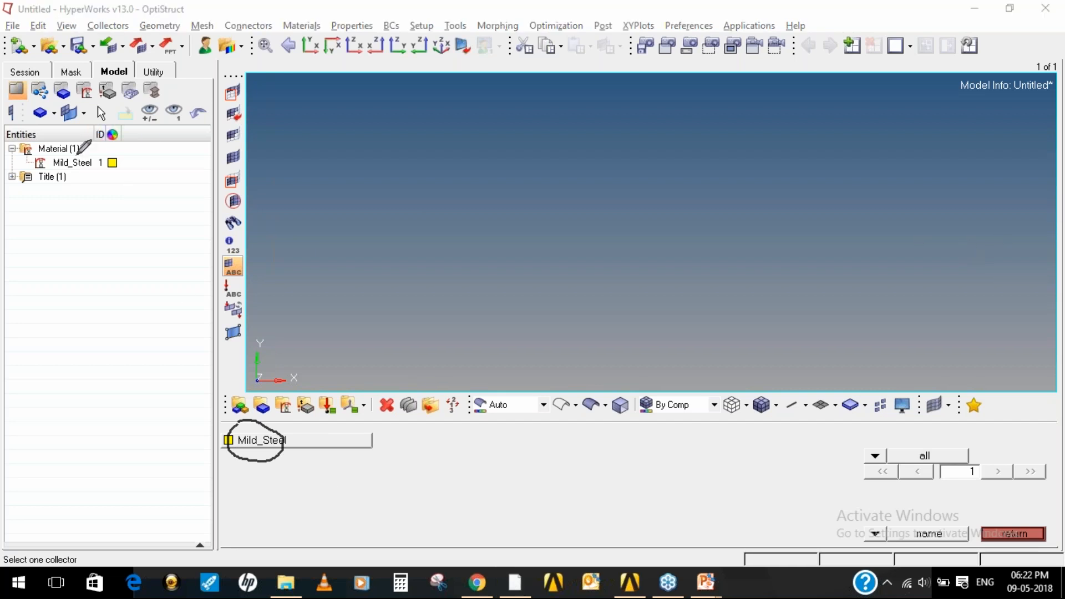
mouse_move(54, 147)
mouse_down()
mouse_move(67, 181)
mouse_move(81, 143)
mouse_up()
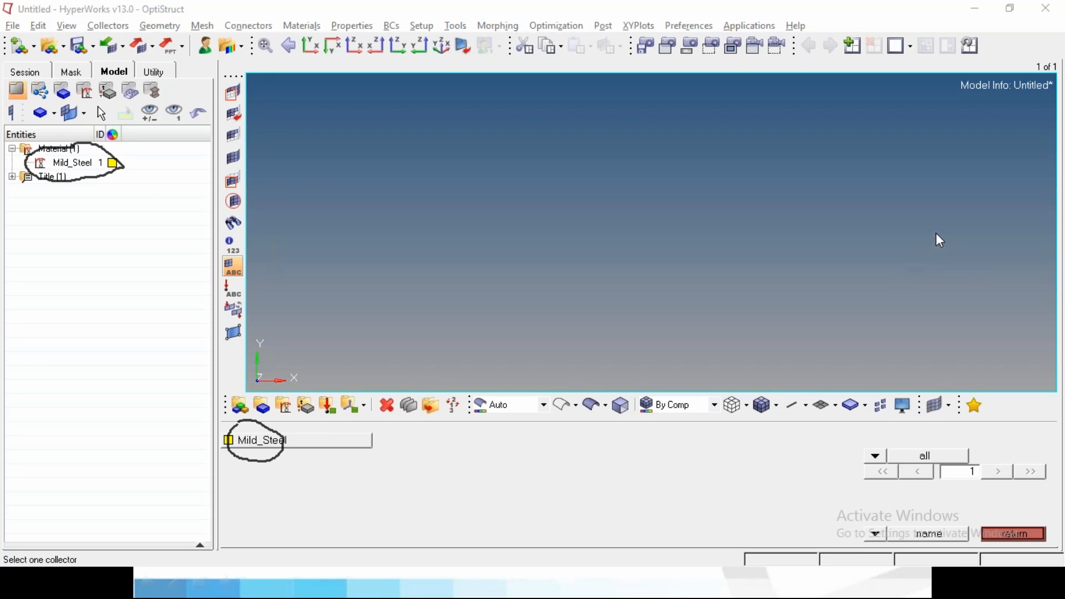
click(264, 444)
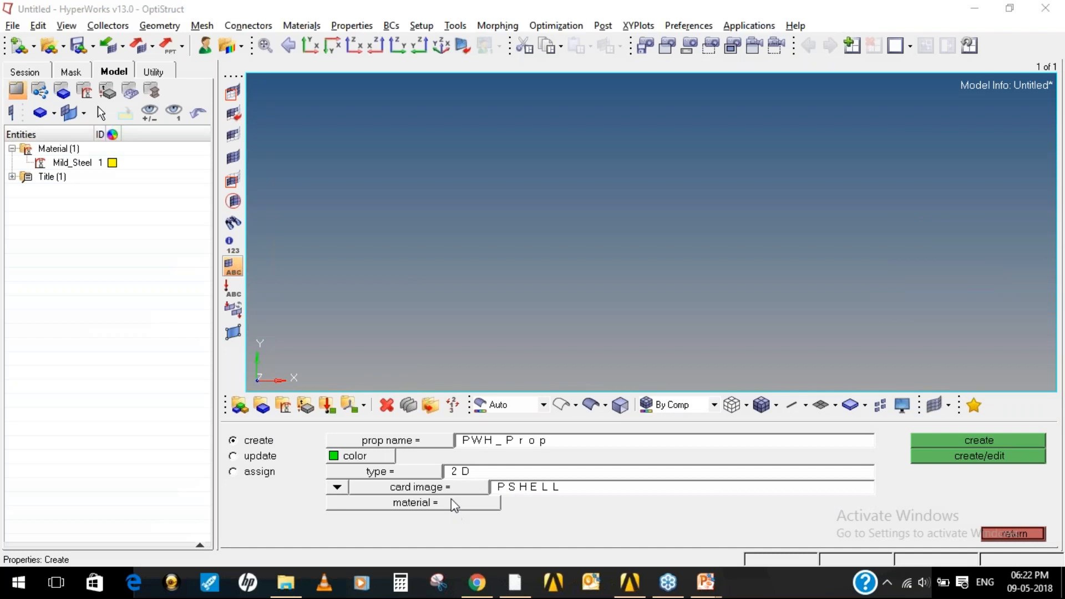
click(454, 504)
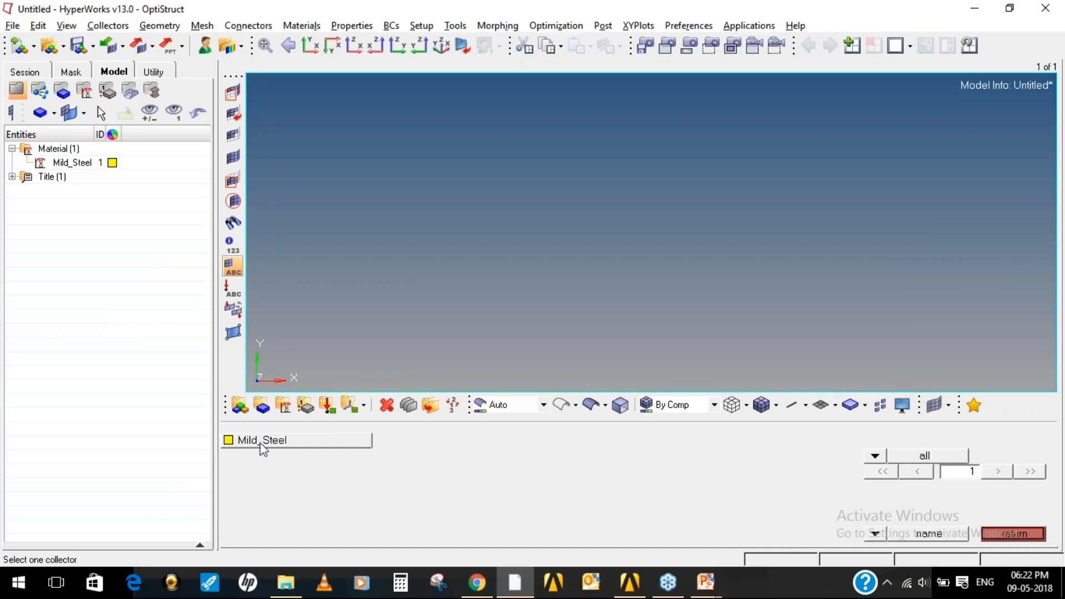
click(263, 444)
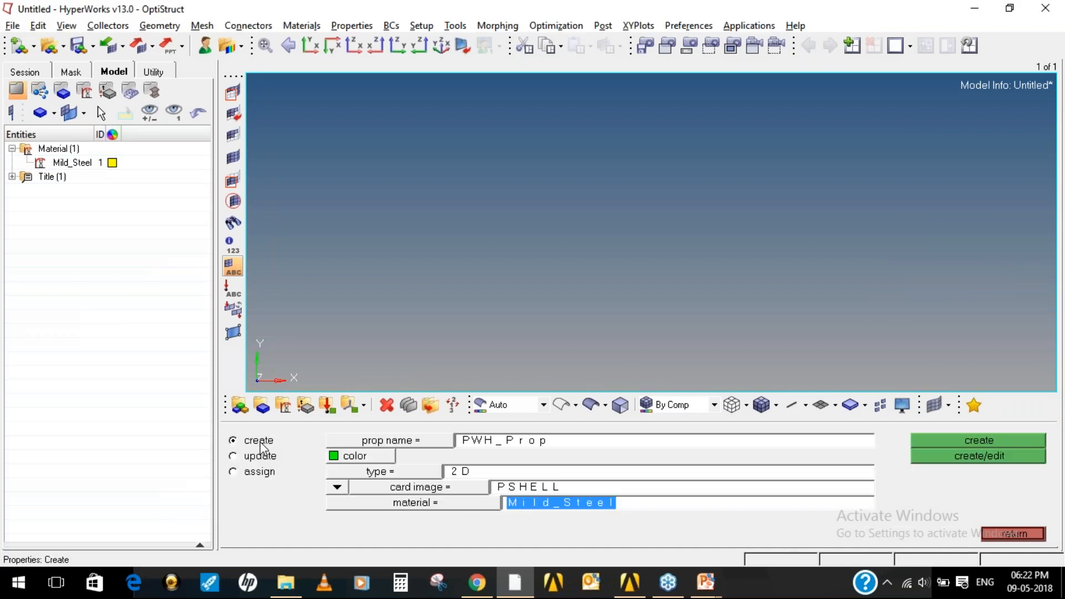
click(984, 458)
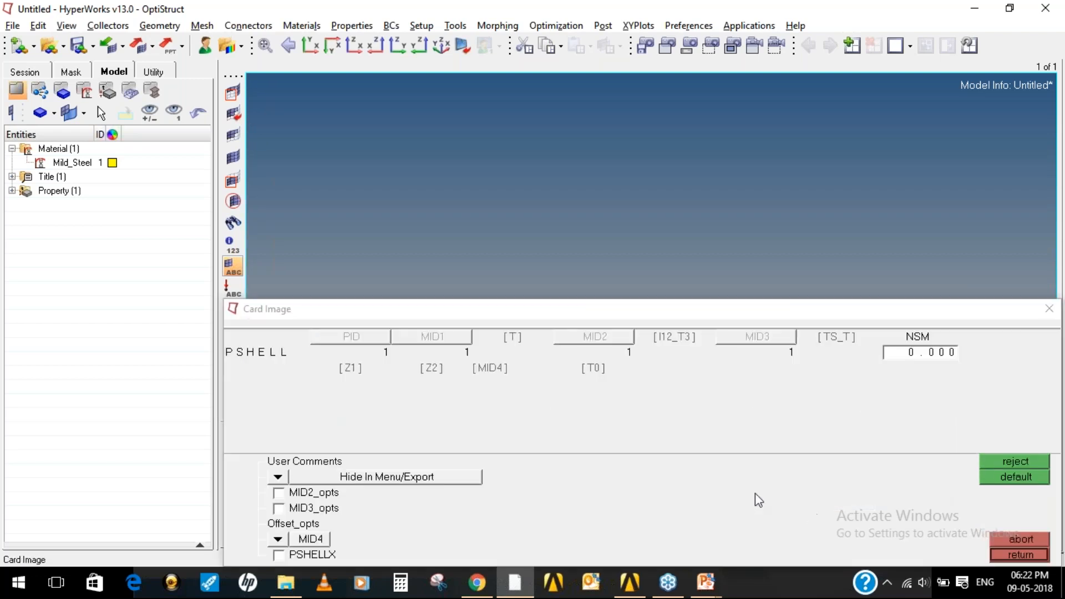
Switch to the PowerPoint presentation and look up the plate thickness on the "Plate With Hole 2D Meshing" slide
click(704, 584)
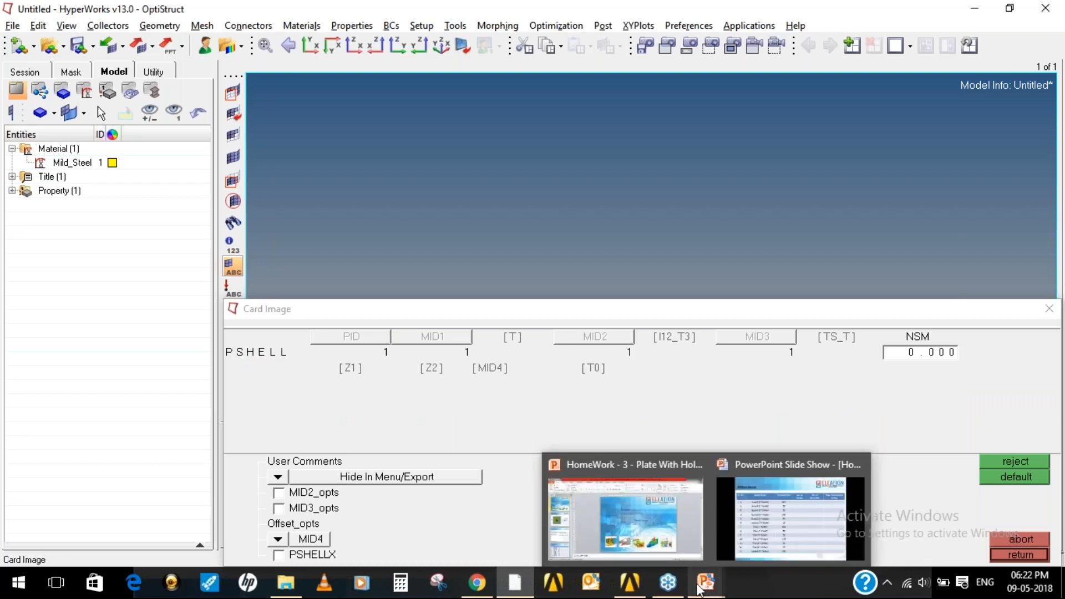
click(669, 551)
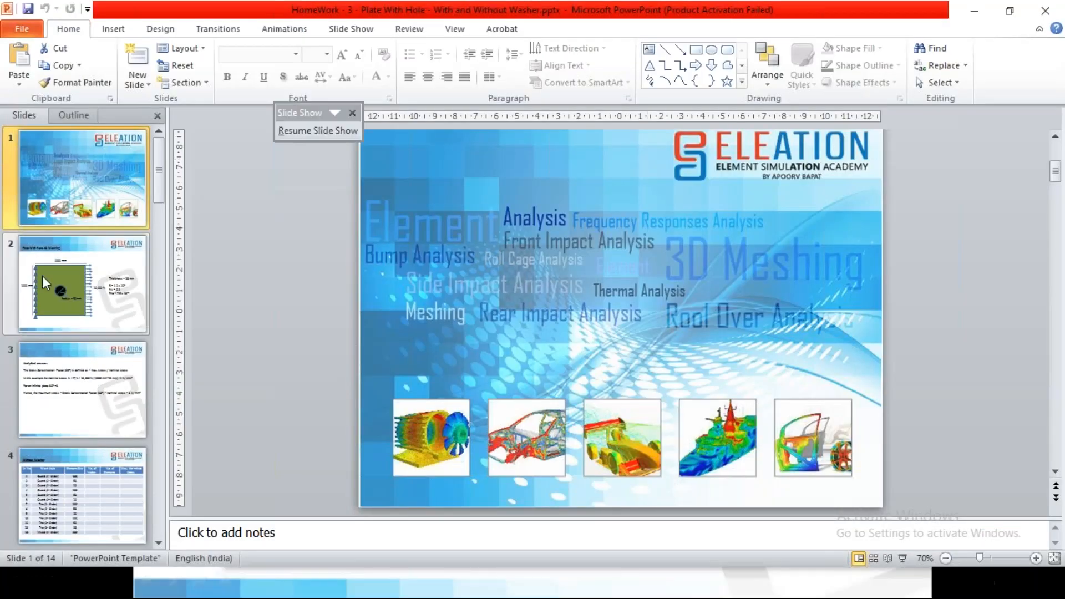
click(43, 275)
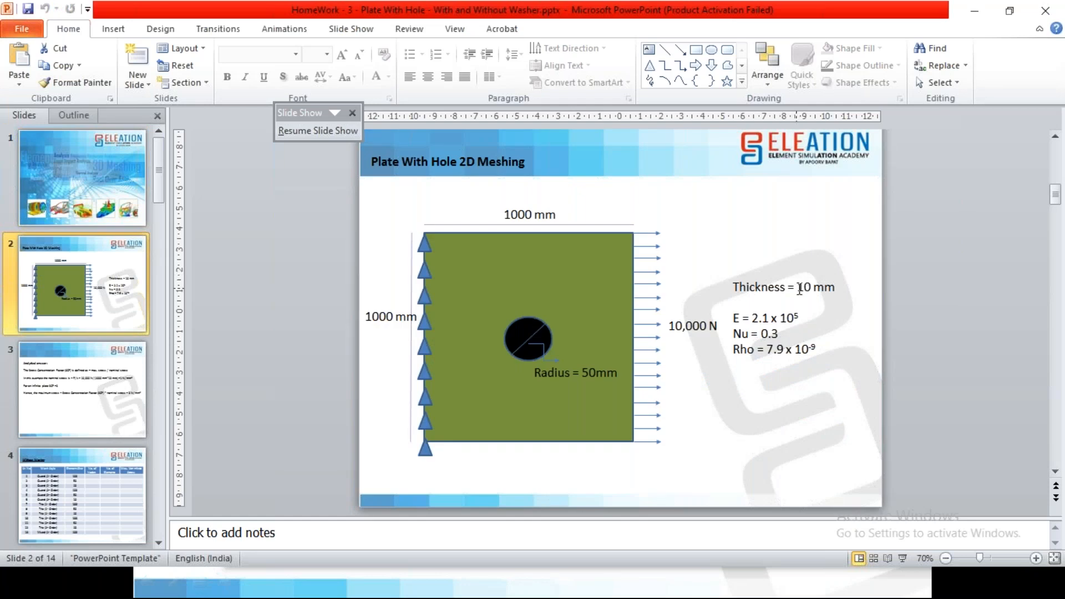
click(830, 289)
drag(796, 288, 859, 296)
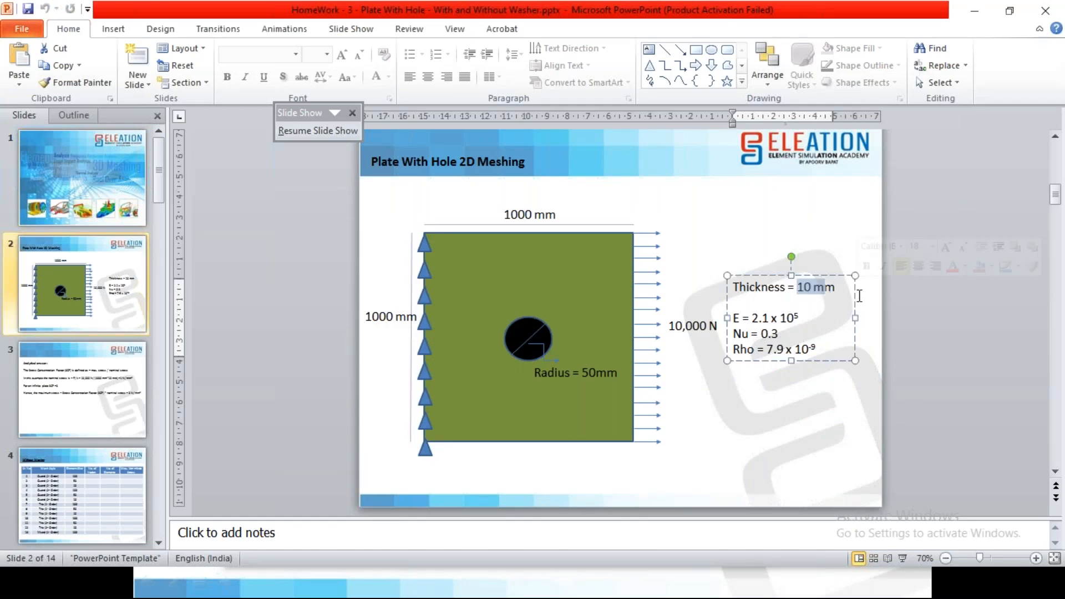
click(829, 312)
Back in HyperMesh, set the PSHELL thickness T to 10, finish the property definition and expand the Property folder in the model tree
click(765, 475)
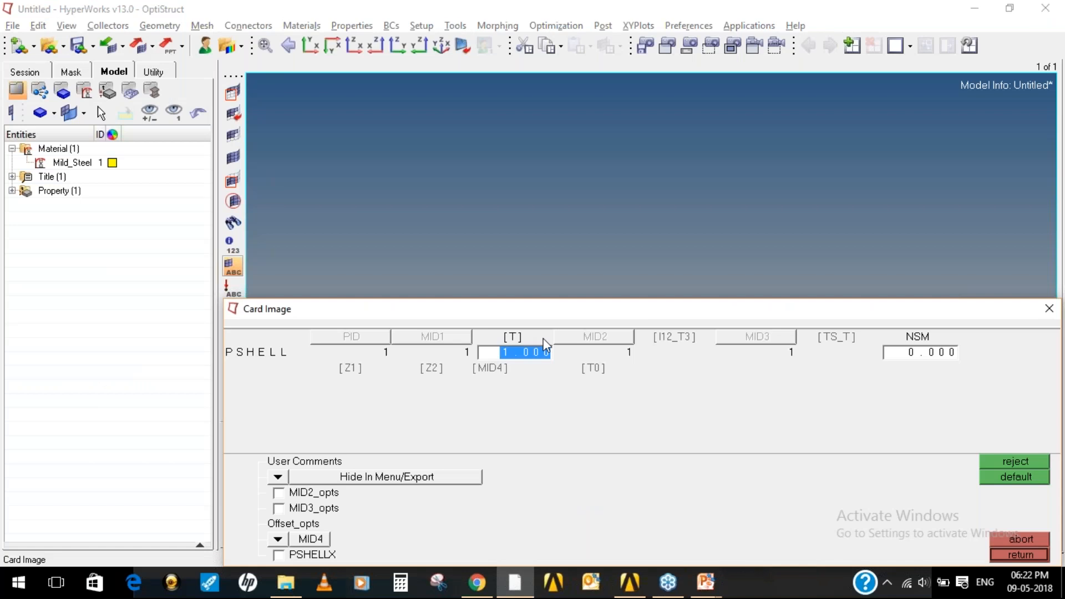
text(10)
key(Return)
click(1009, 555)
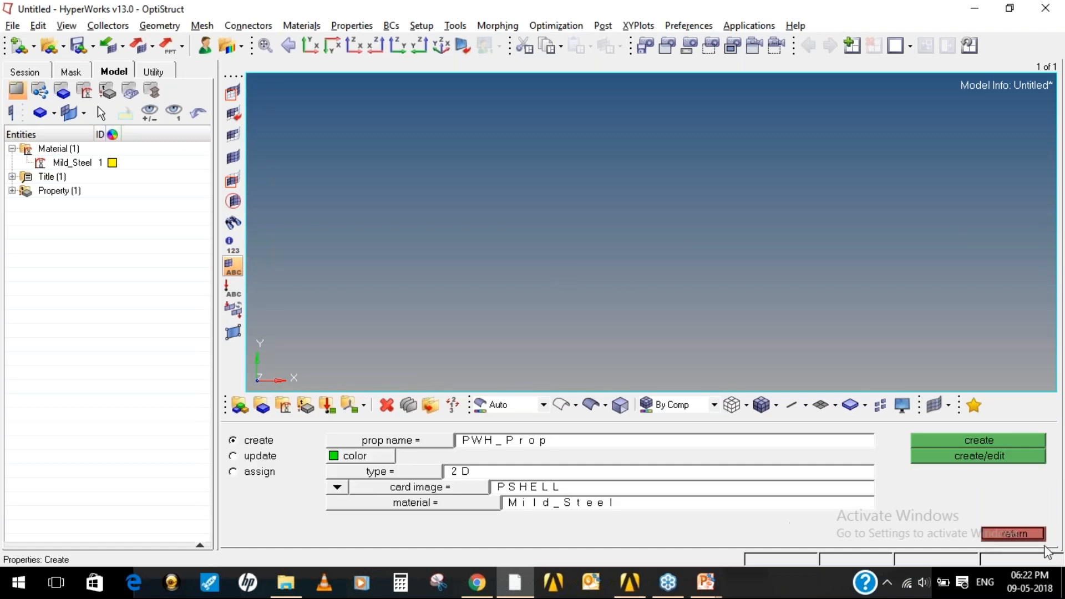
click(1013, 534)
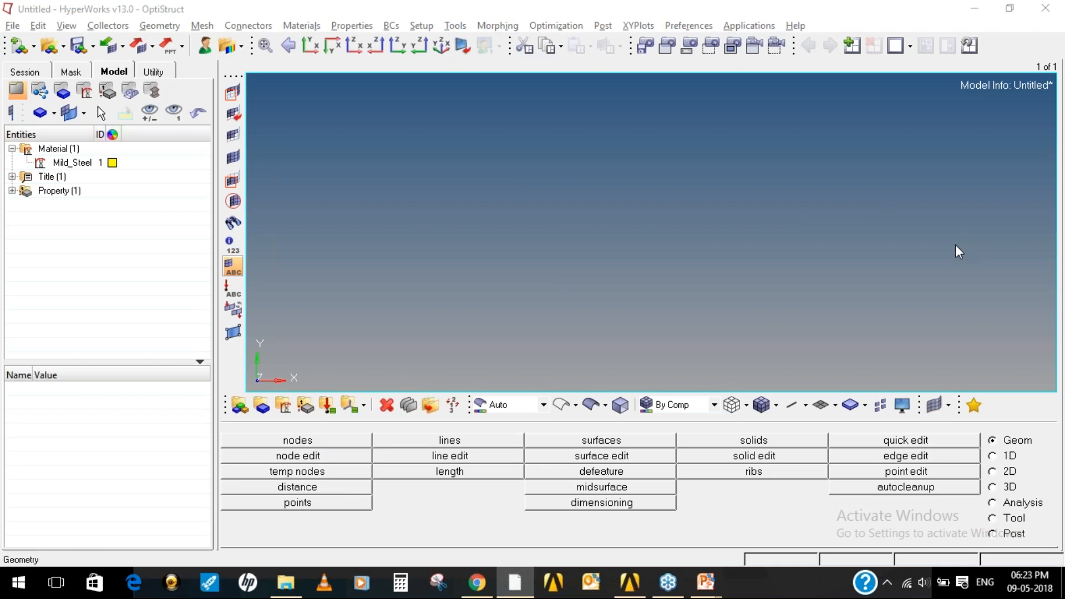
click(13, 191)
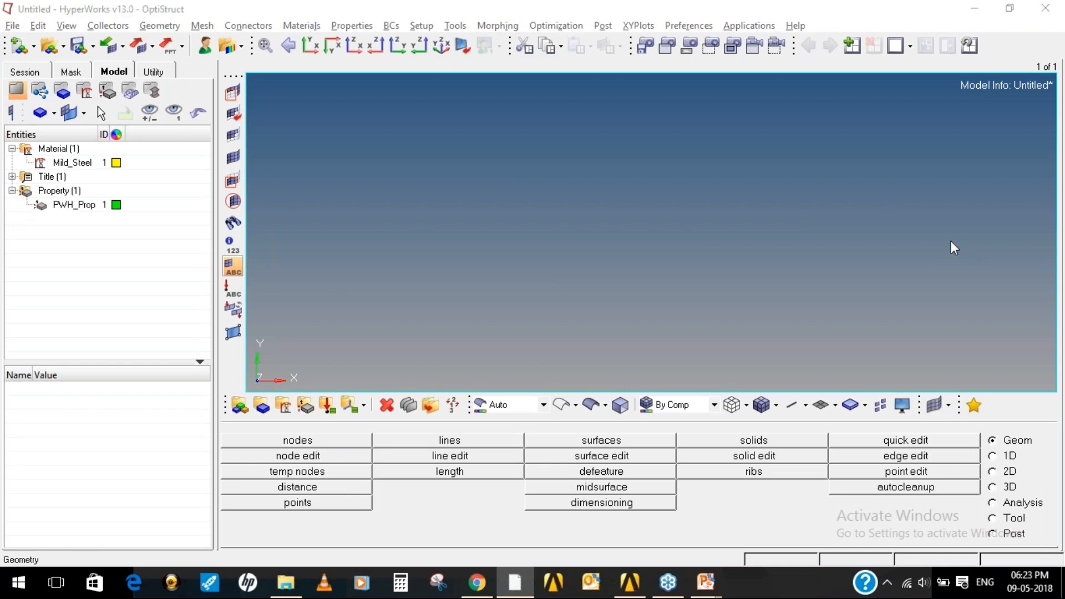
mouse_move(59, 197)
mouse_down()
mouse_move(137, 208)
mouse_move(44, 201)
mouse_up()
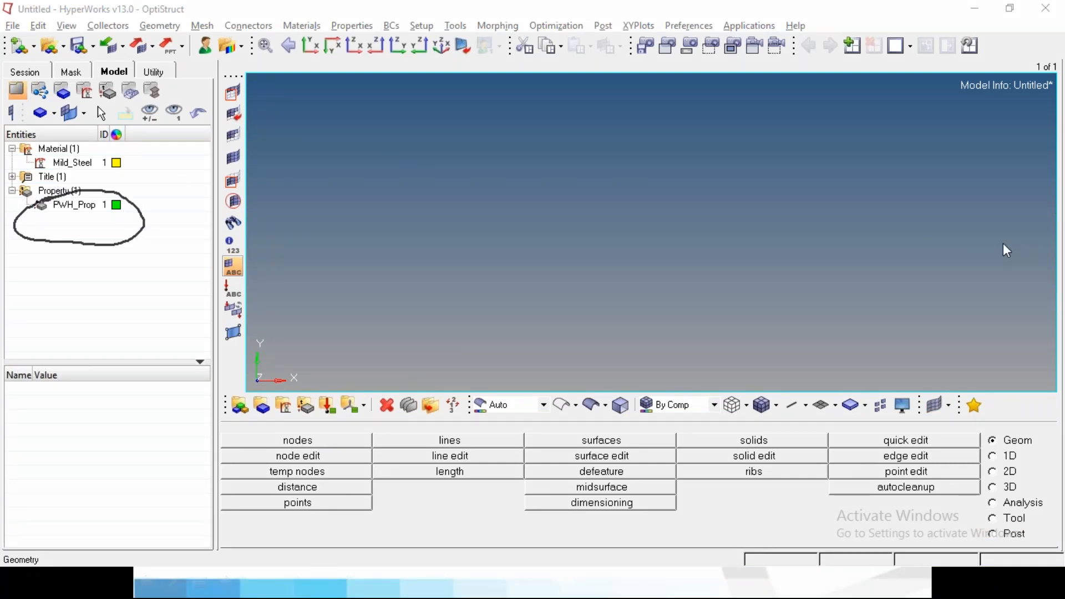
click(948, 303)
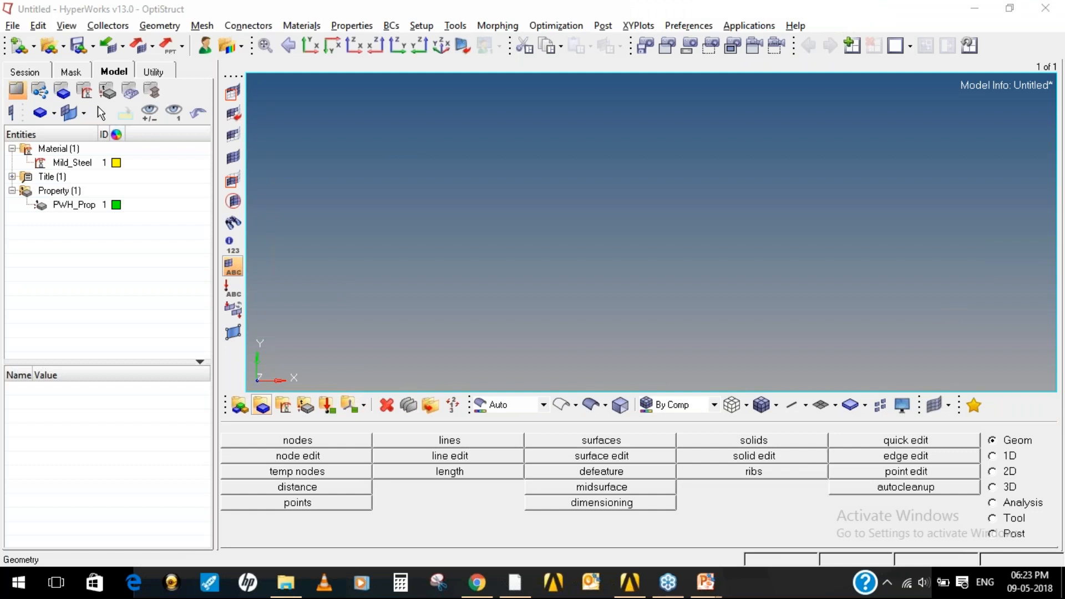
Start creating a new component, name it PWH_Comp and give it a cyan colour
click(261, 407)
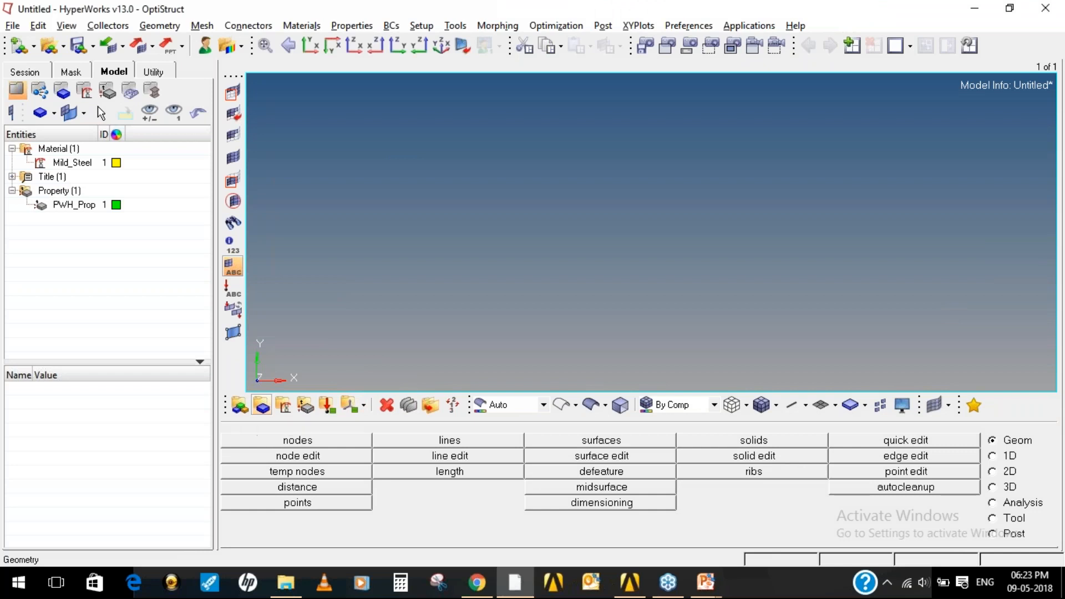
click(256, 443)
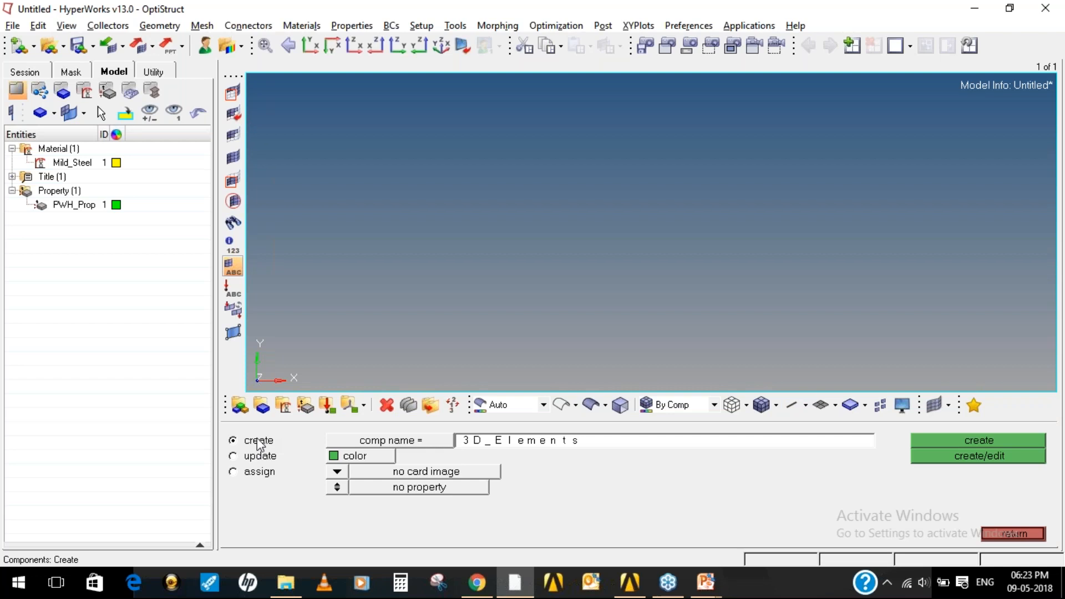
click(514, 444)
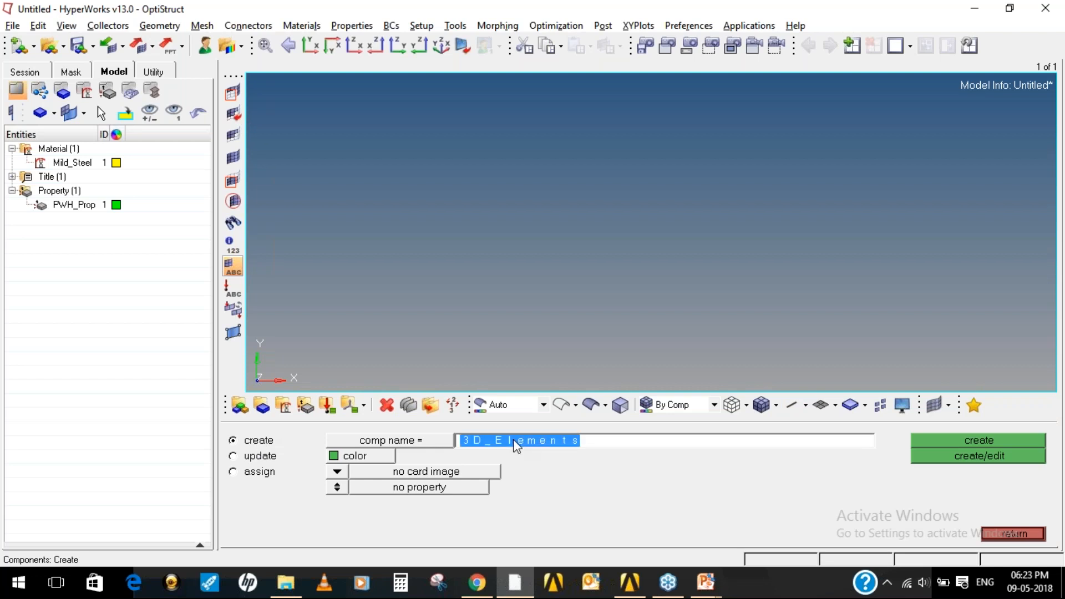
text(PWH_)
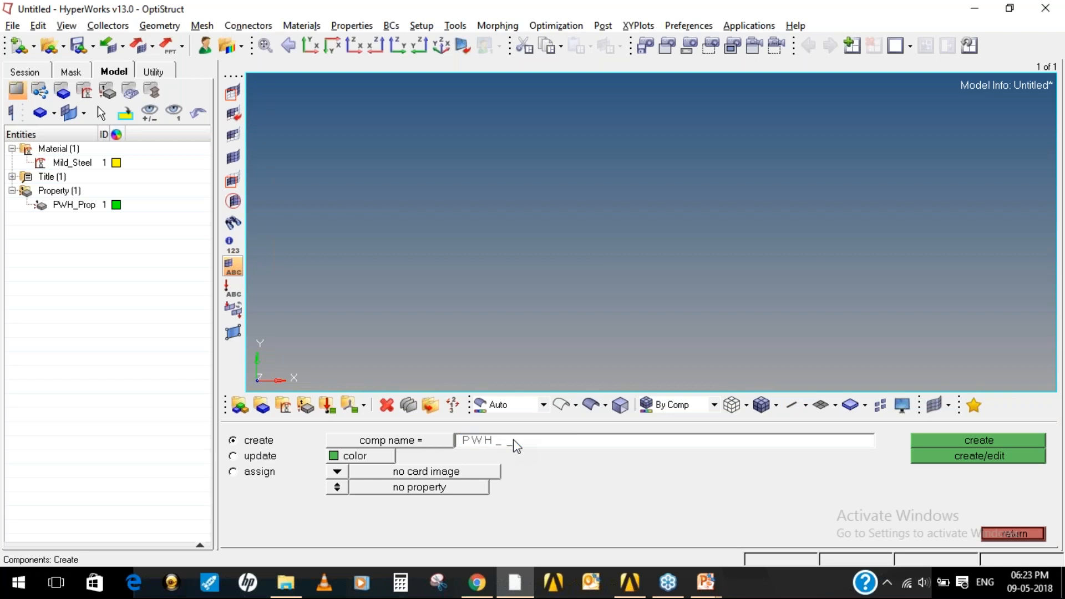
text(Comp)
click(353, 458)
click(379, 415)
Assign the PWH_Prop property to PWH_Comp, create the component and expand the Component folder in the model tree
click(347, 489)
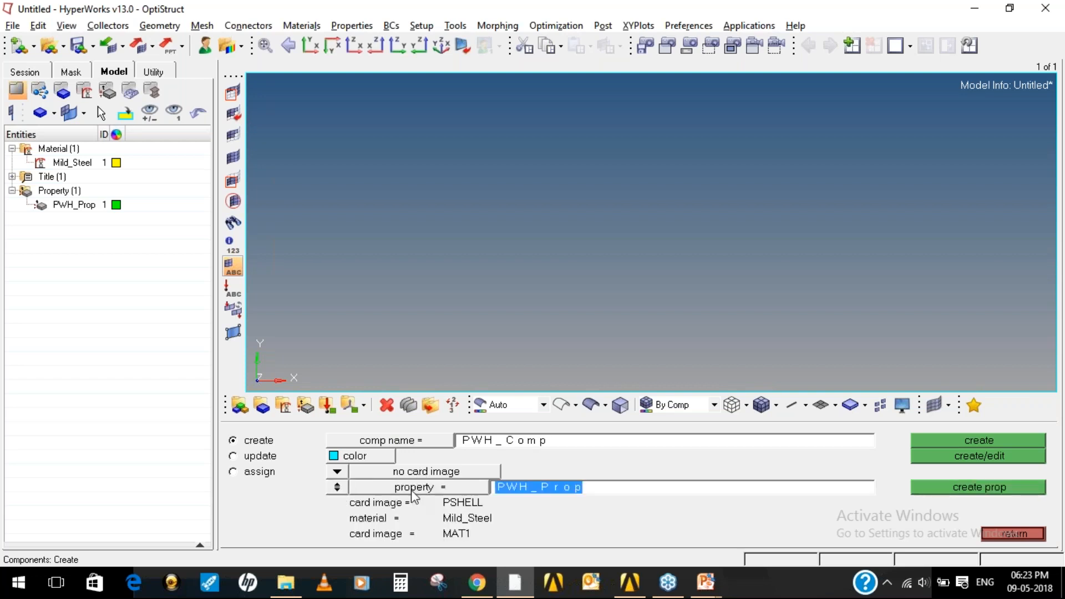
click(411, 490)
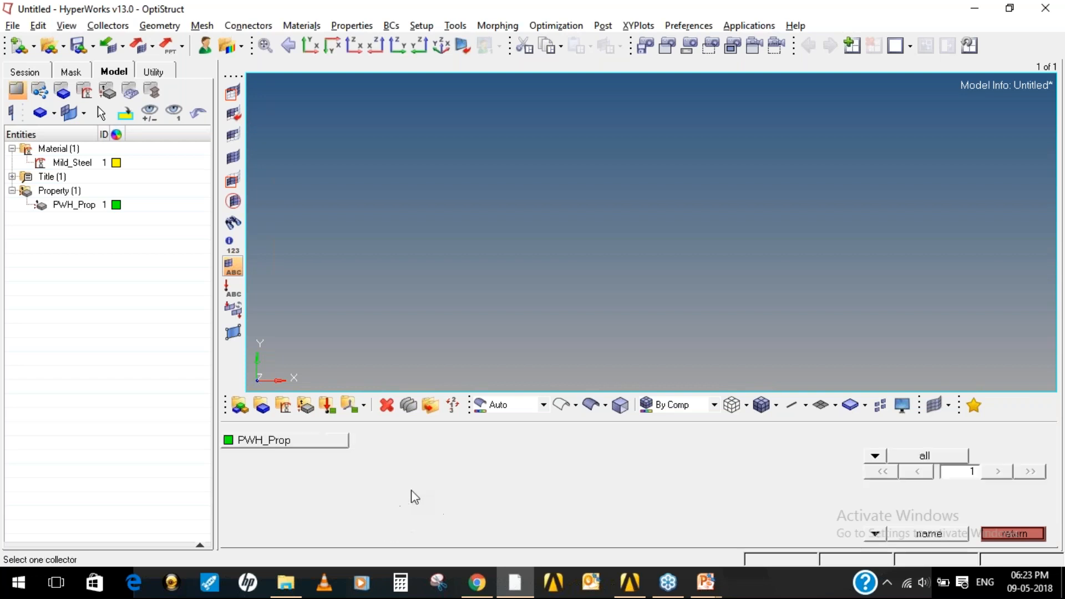
click(268, 444)
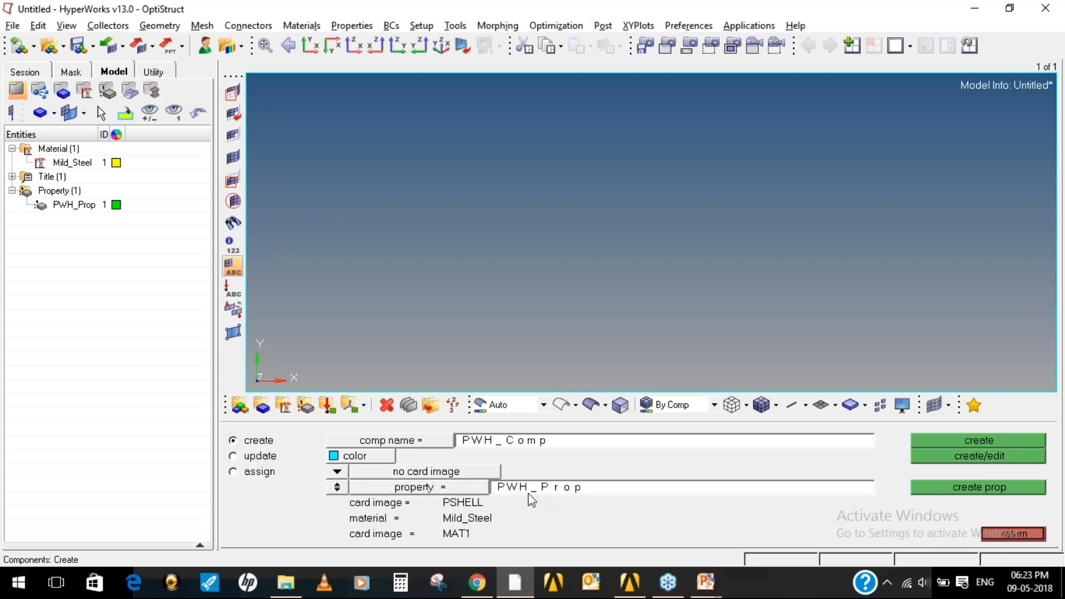
click(995, 440)
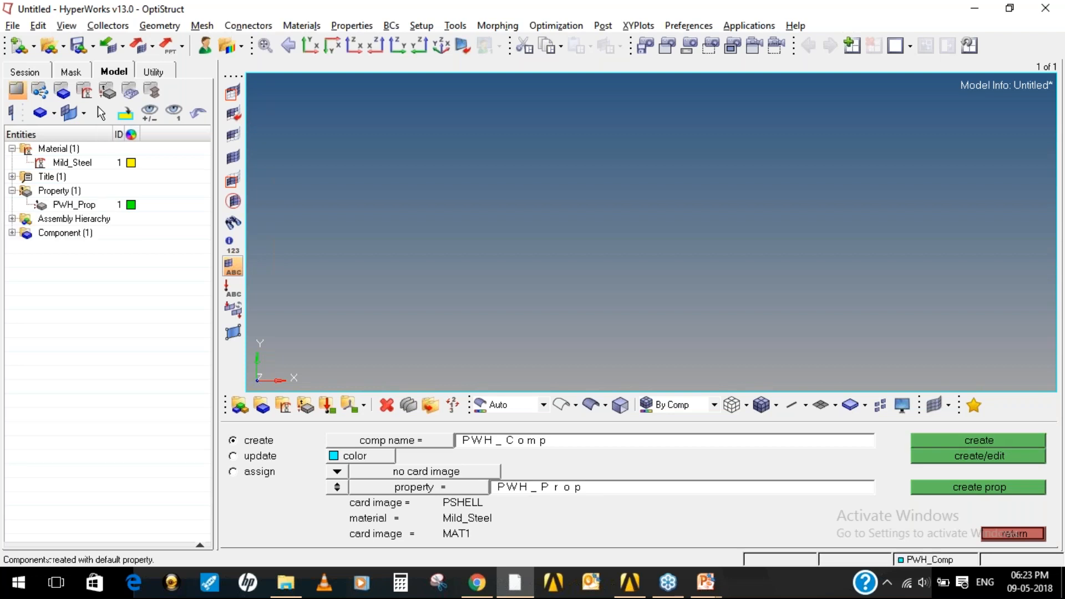
click(1020, 534)
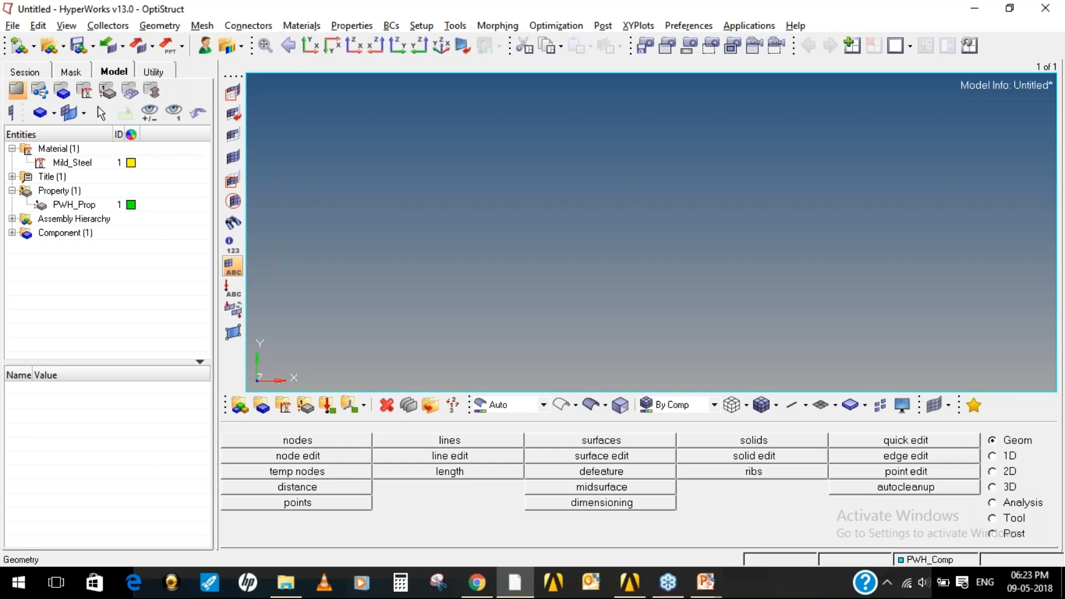
click(12, 233)
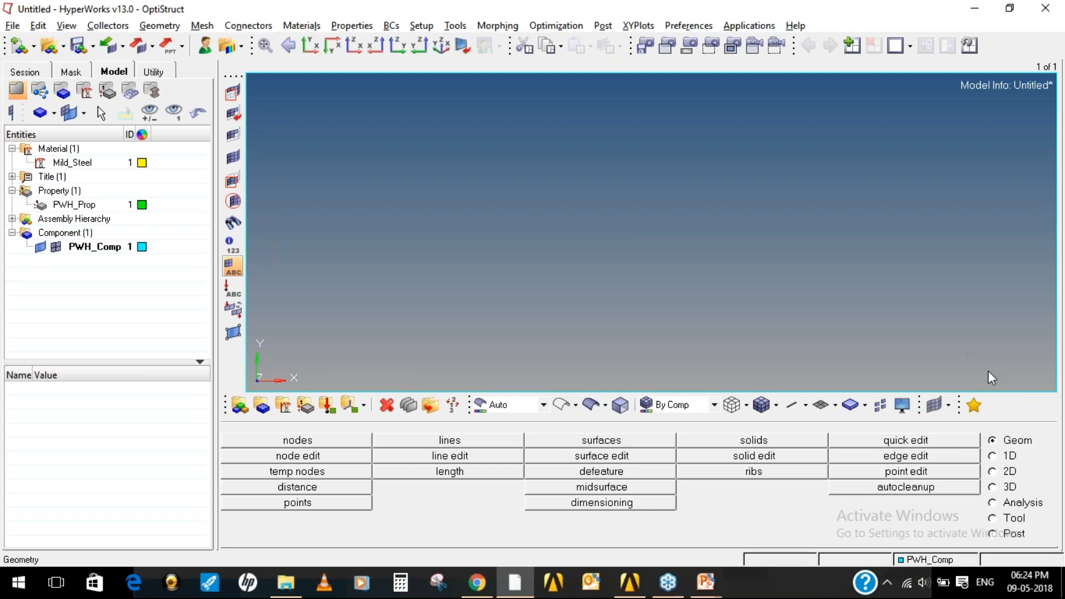
click(965, 243)
mouse_move(1031, 421)
mouse_down()
mouse_move(998, 441)
mouse_move(1010, 452)
mouse_move(1033, 436)
mouse_up()
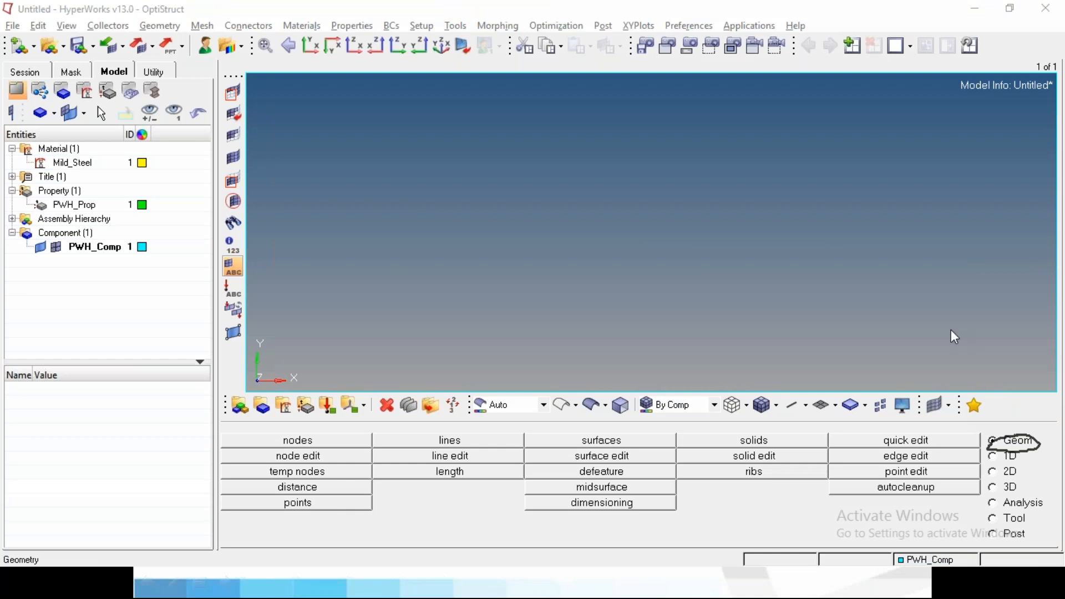
click(950, 309)
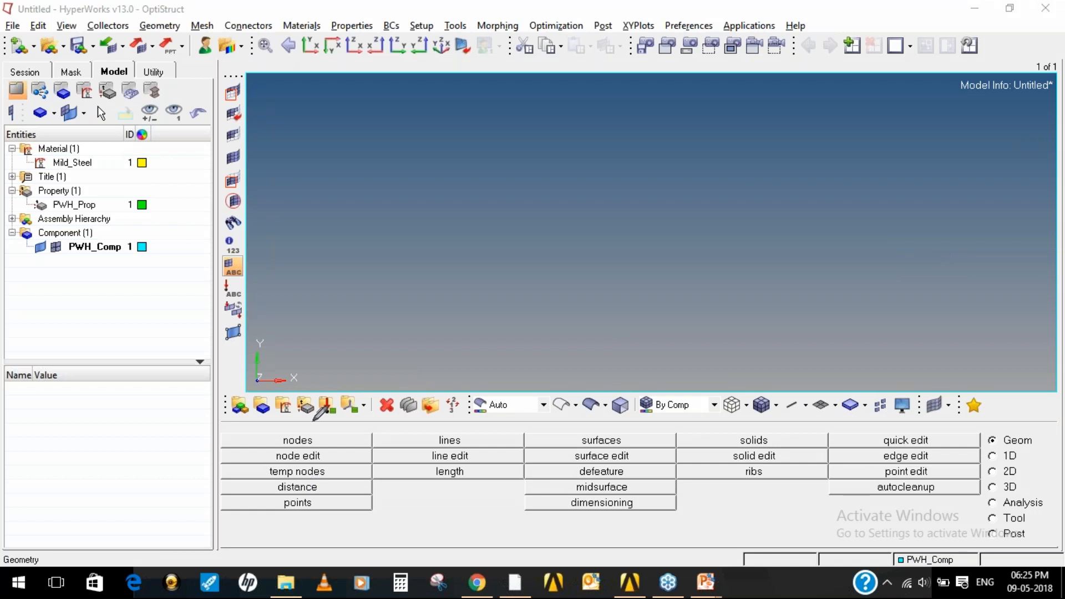
mouse_move(271, 432)
mouse_down()
mouse_move(269, 450)
mouse_move(281, 426)
mouse_move(270, 434)
mouse_up()
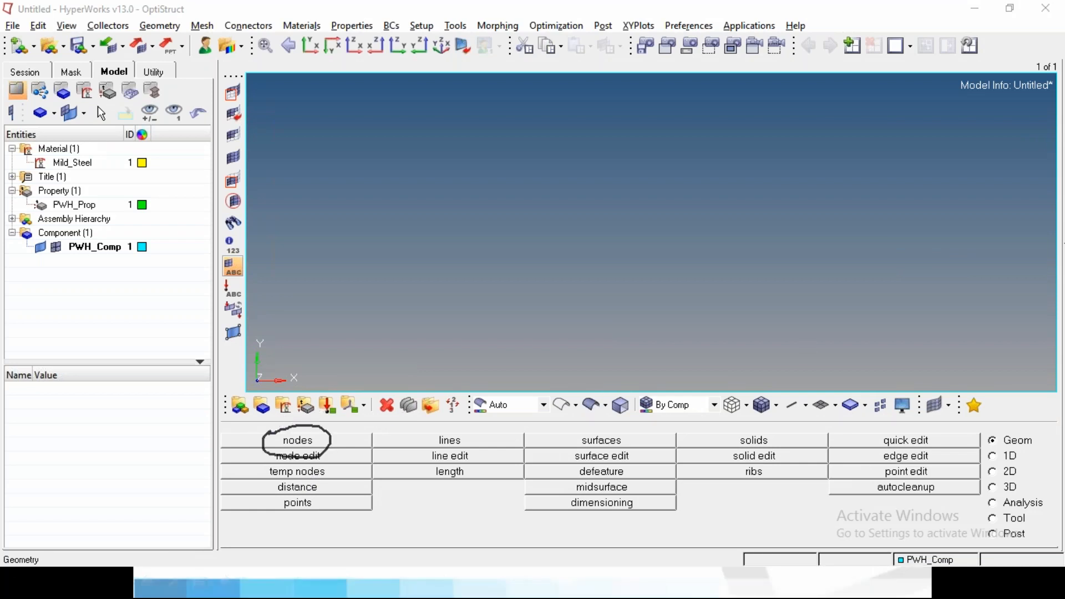
click(1017, 232)
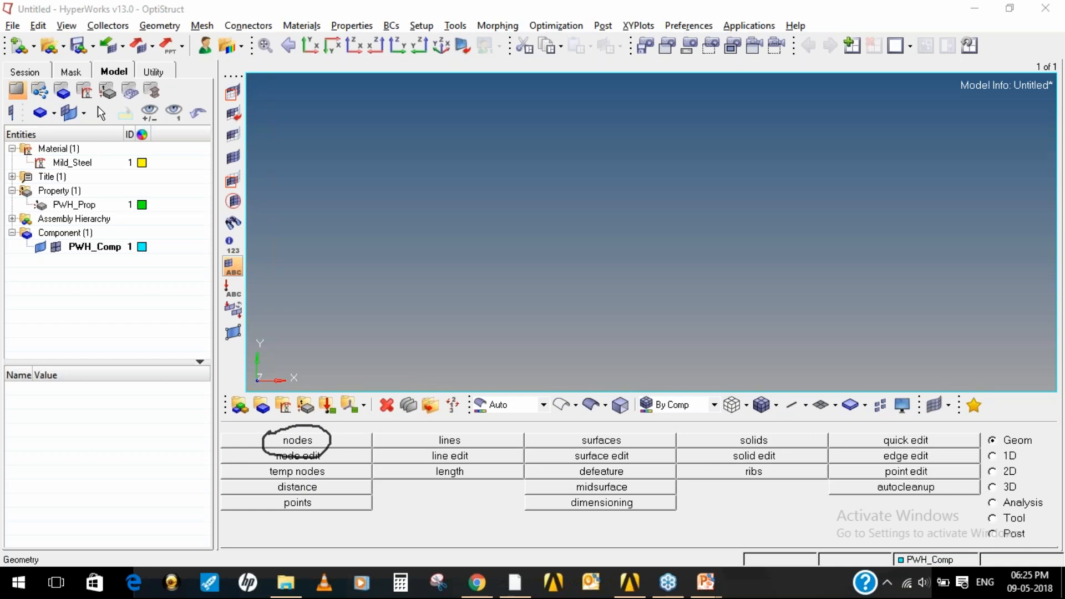
Create a node at the origin with x, y and z all at 0.000
click(256, 439)
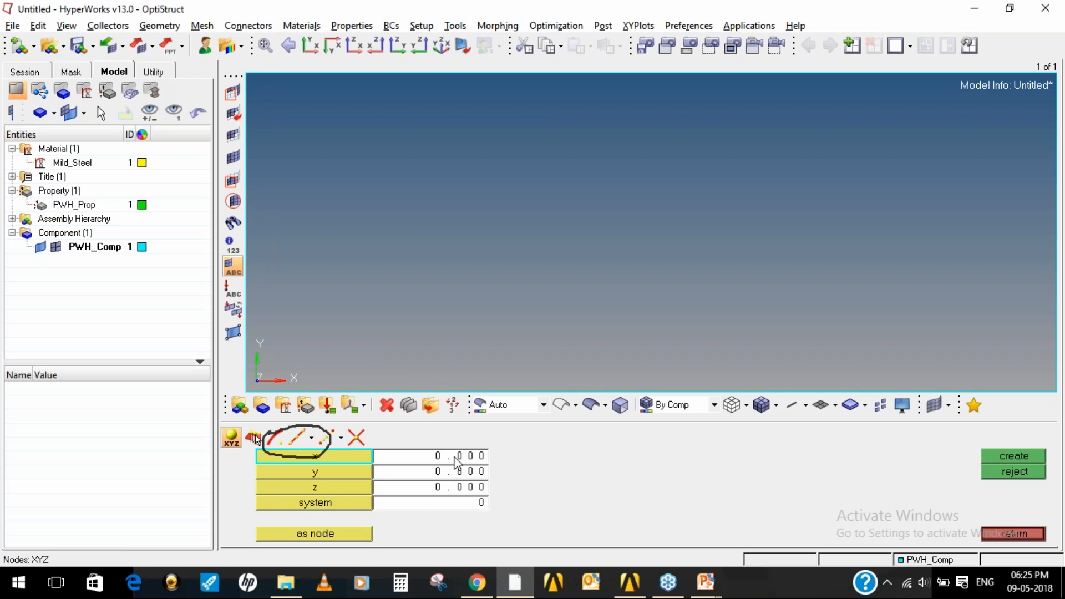
click(456, 459)
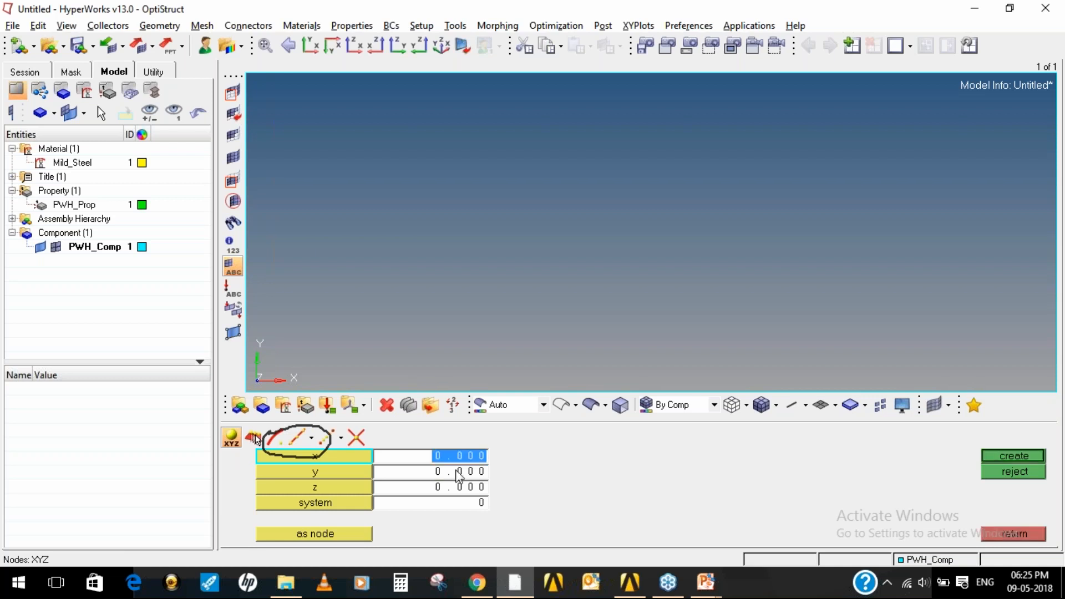
click(458, 473)
click(451, 489)
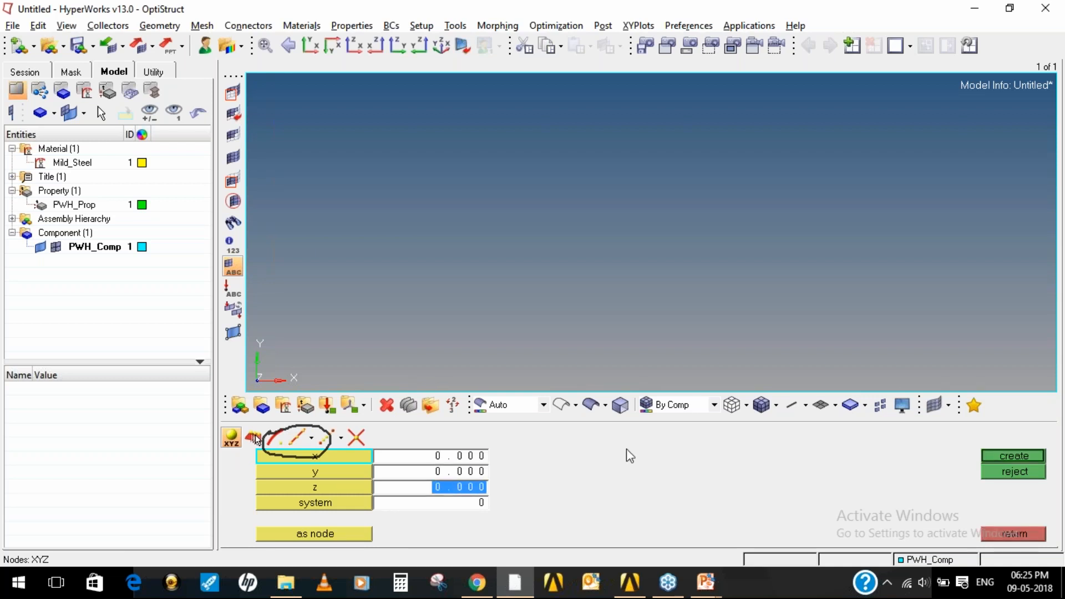
click(1011, 457)
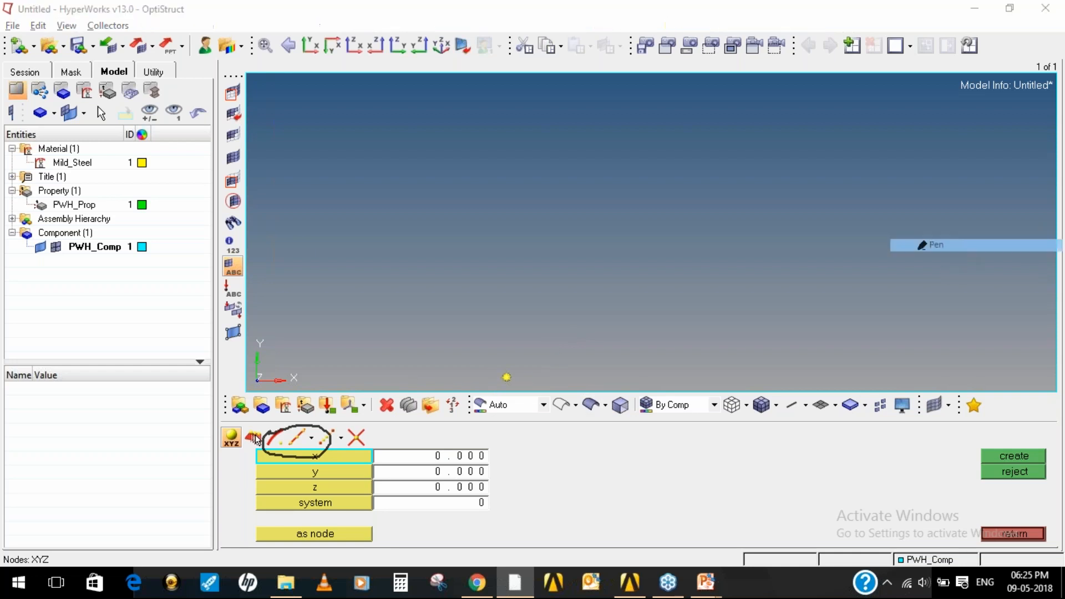
mouse_move(480, 374)
mouse_down()
mouse_move(525, 366)
mouse_move(480, 375)
mouse_up()
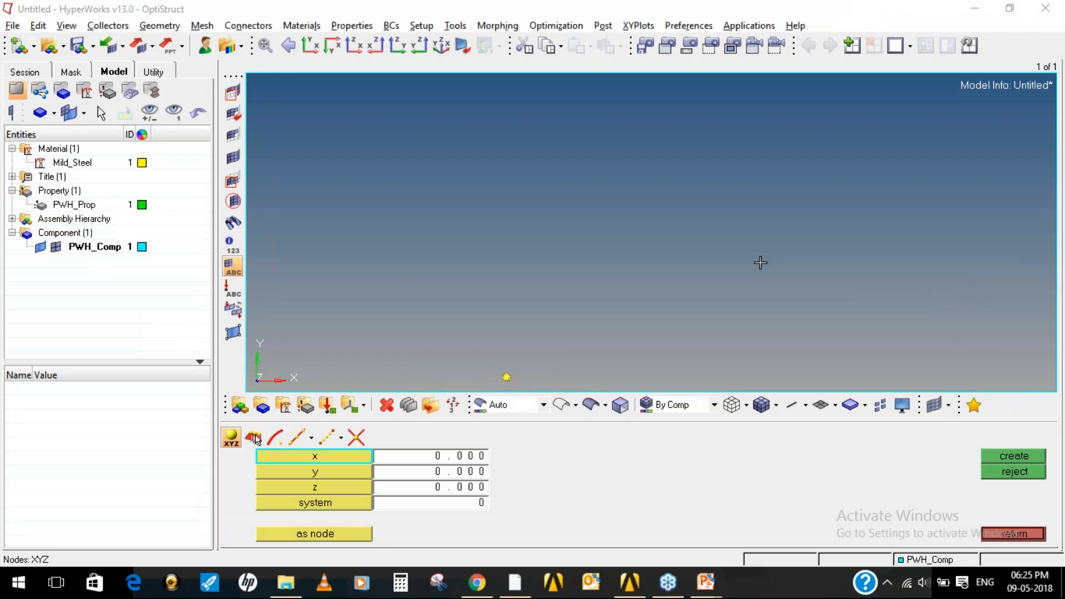
drag(602, 176, 604, 246)
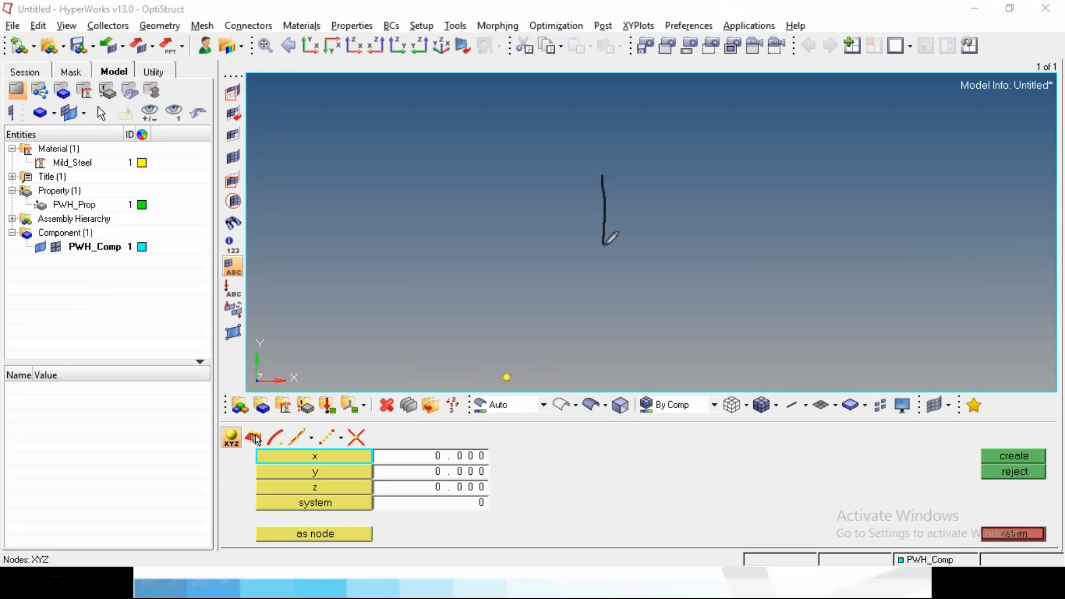
drag(601, 179, 650, 167)
drag(604, 208, 644, 197)
click(990, 231)
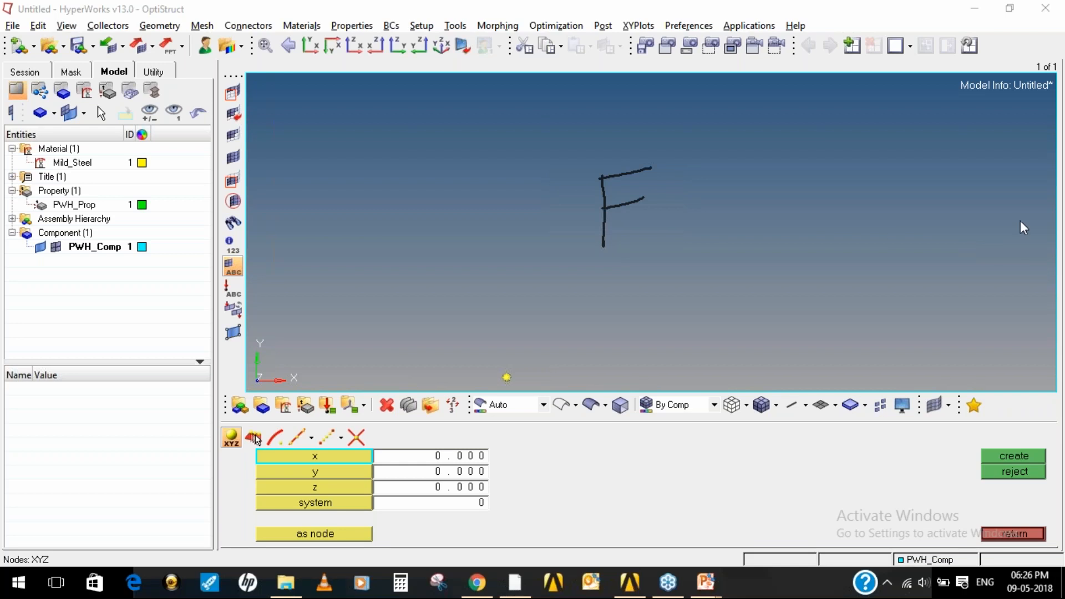
click(946, 297)
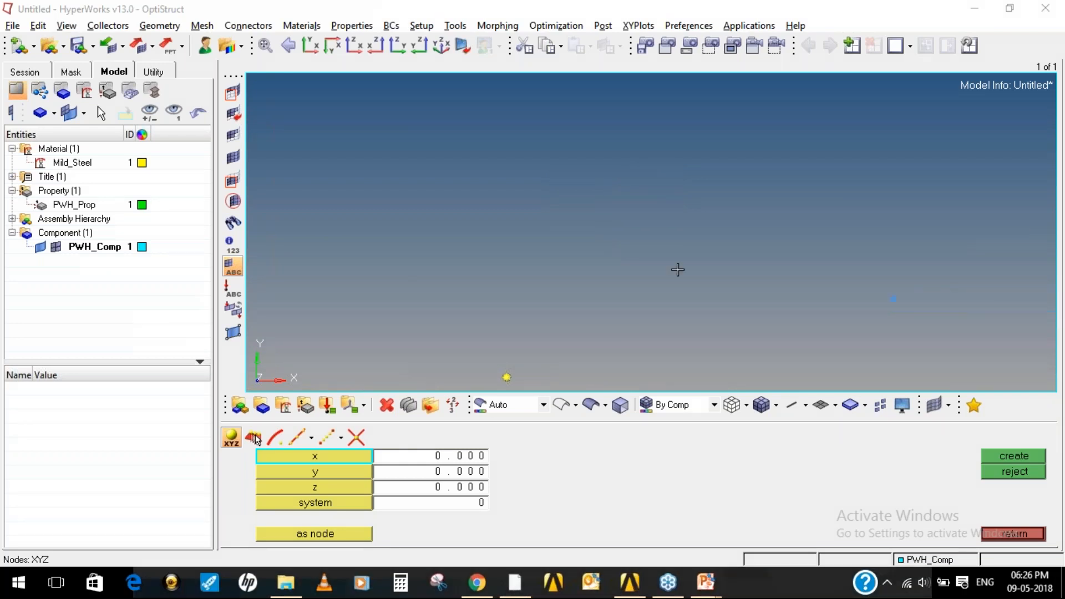
Fit the view to the origin node and finish node creation
key(f)
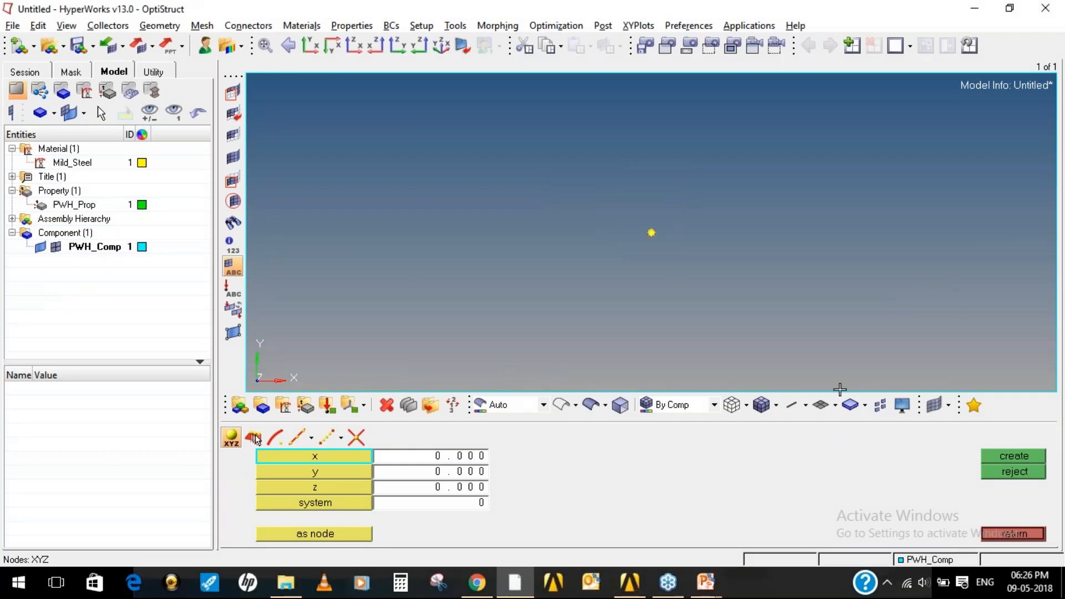
click(1007, 534)
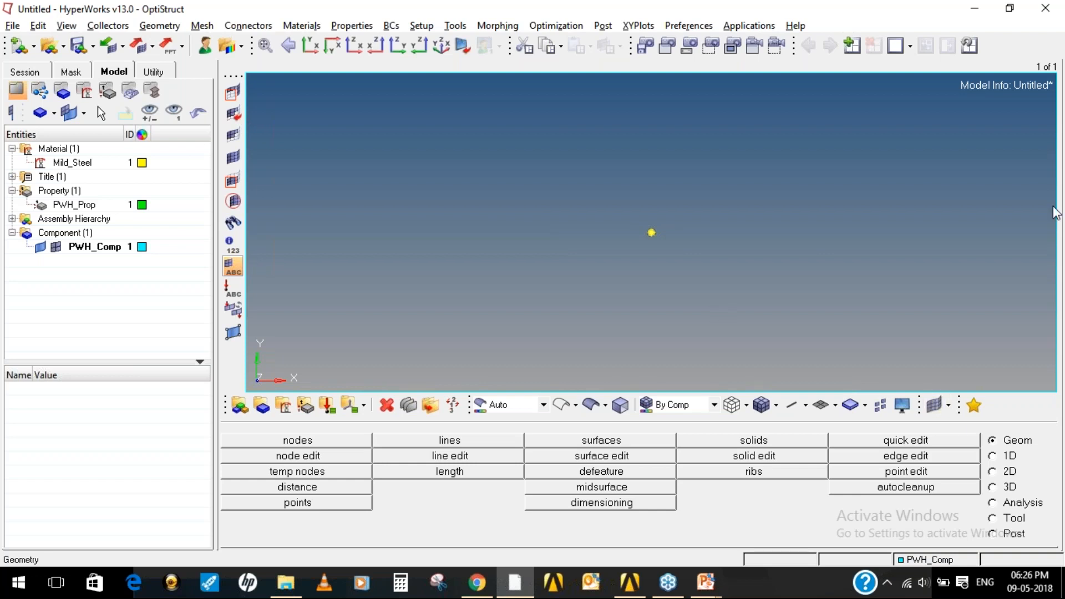
click(984, 250)
mouse_move(576, 426)
mouse_down()
mouse_move(639, 447)
mouse_move(622, 425)
mouse_move(572, 432)
mouse_up()
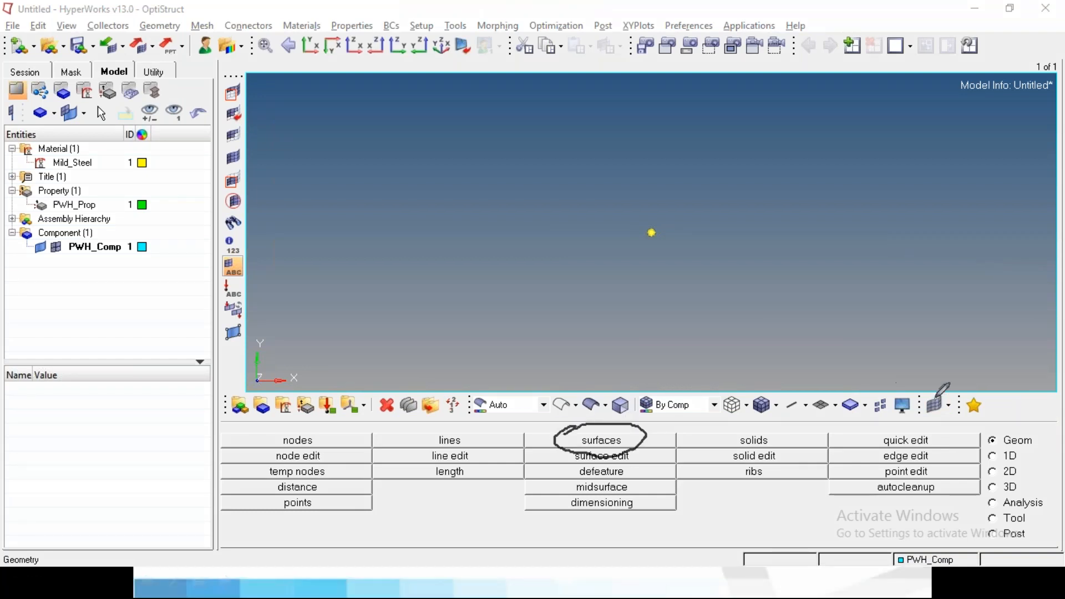
Start a square surface with the z-axis as its normal and the origin node as its base point
mouse_move(999, 425)
mouse_down()
mouse_move(1034, 451)
mouse_move(1031, 423)
mouse_move(999, 423)
mouse_up()
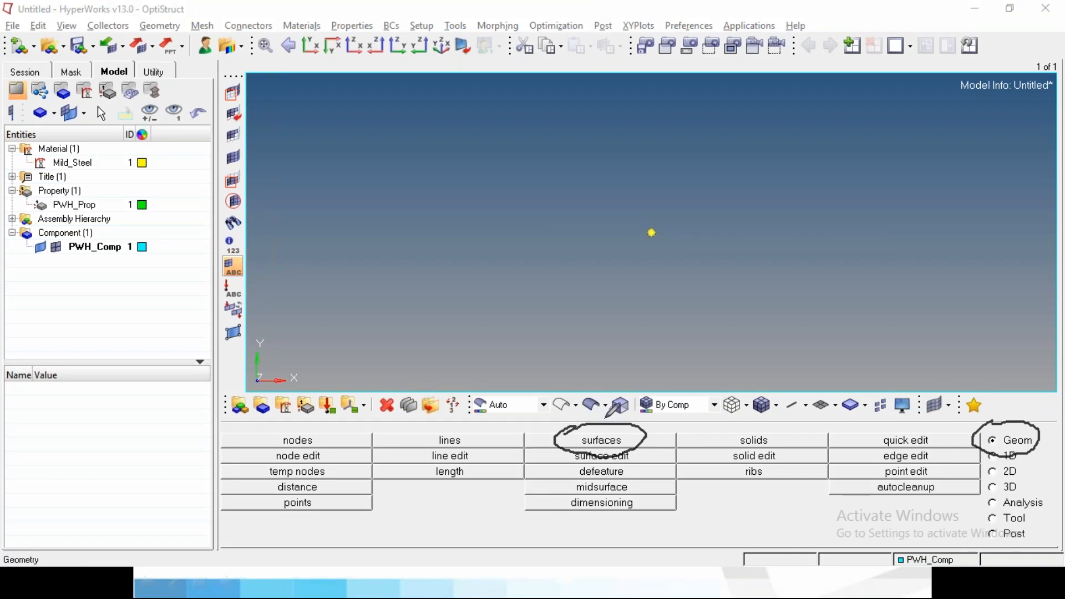
mouse_move(621, 353)
mouse_down()
mouse_move(608, 413)
mouse_move(631, 405)
mouse_up()
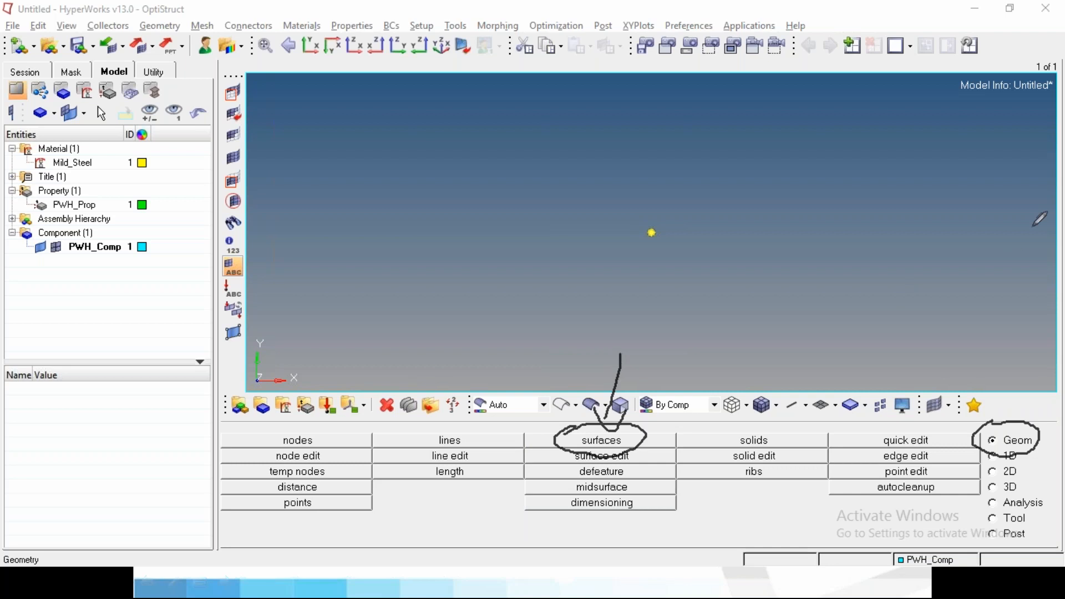
click(589, 444)
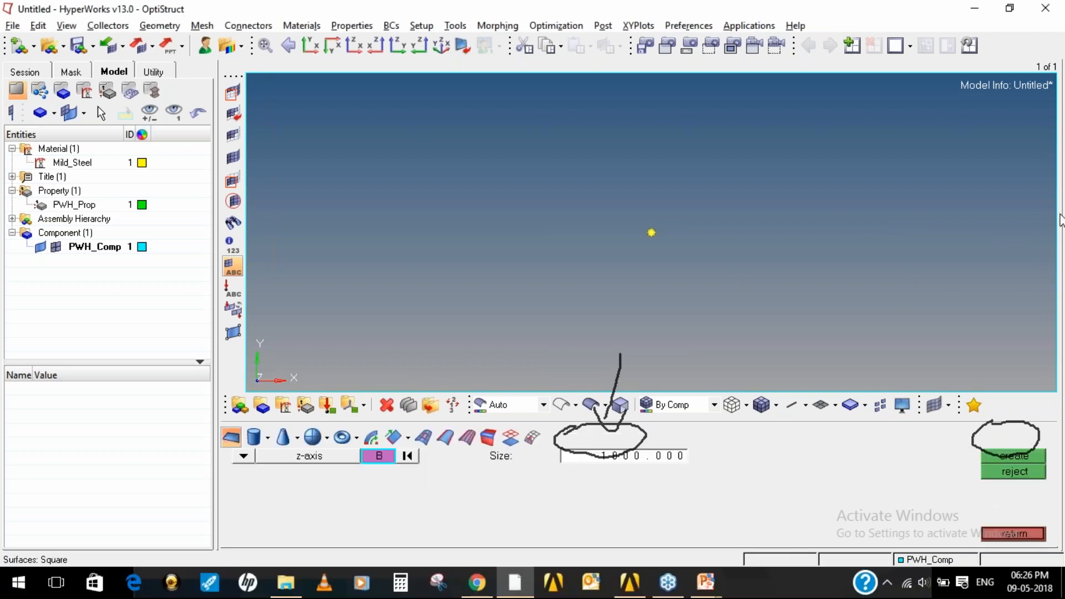
click(960, 301)
click(959, 246)
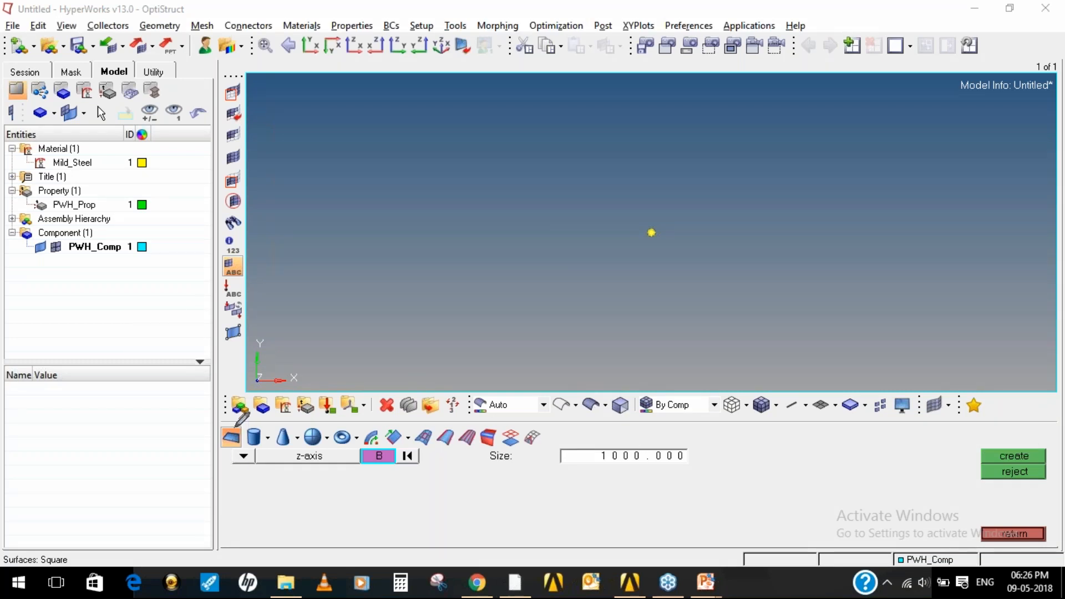
mouse_move(221, 425)
mouse_down()
mouse_move(219, 452)
mouse_move(247, 449)
mouse_move(244, 427)
mouse_move(221, 419)
mouse_up()
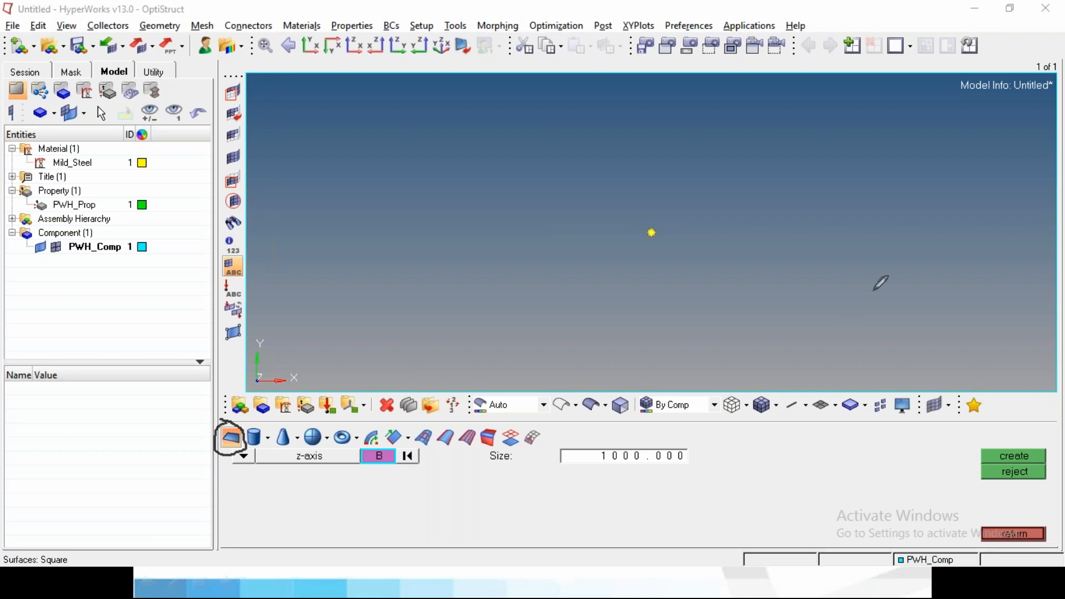
click(964, 231)
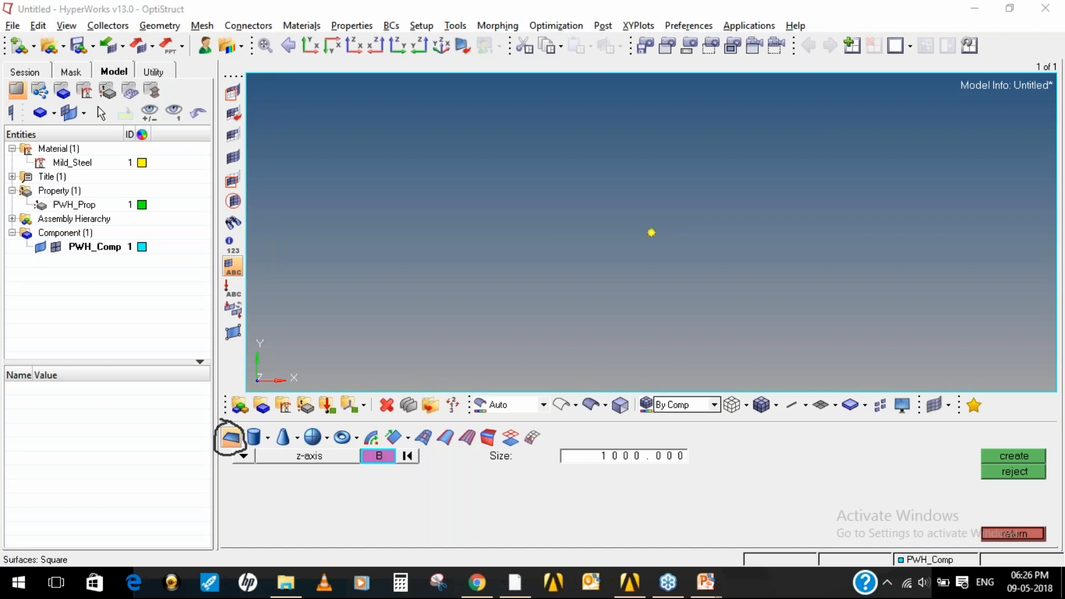
click(650, 232)
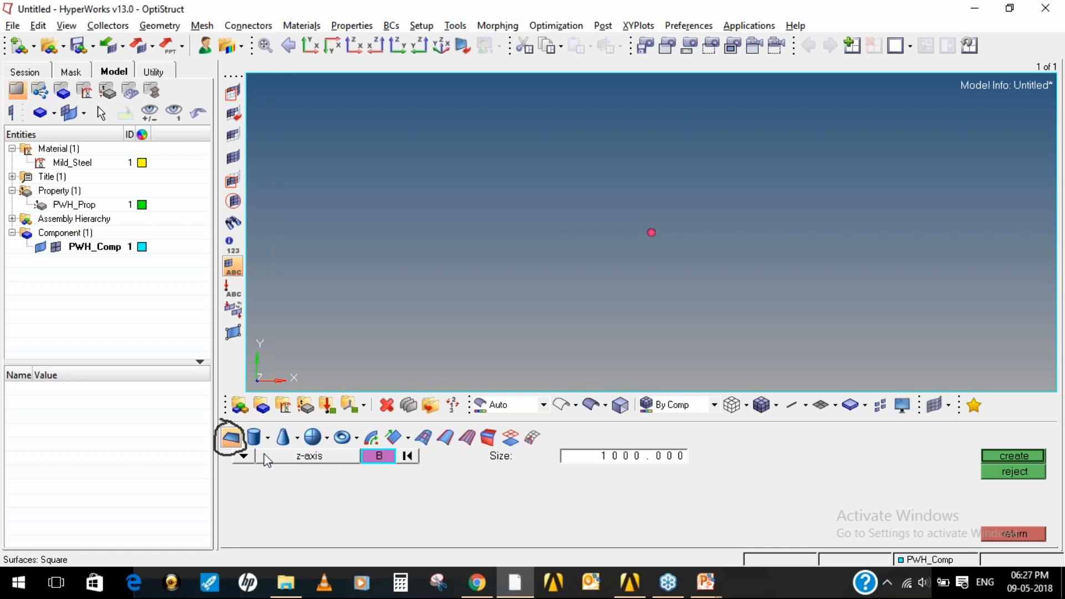
click(245, 457)
click(308, 496)
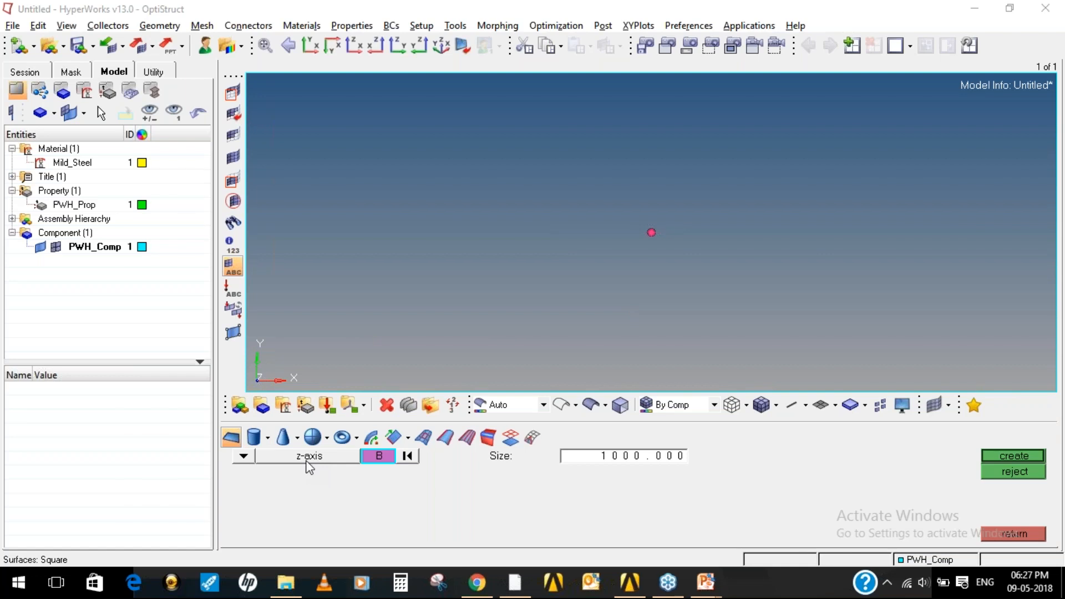
Set the size of the square surface to 1000
double_click(630, 458)
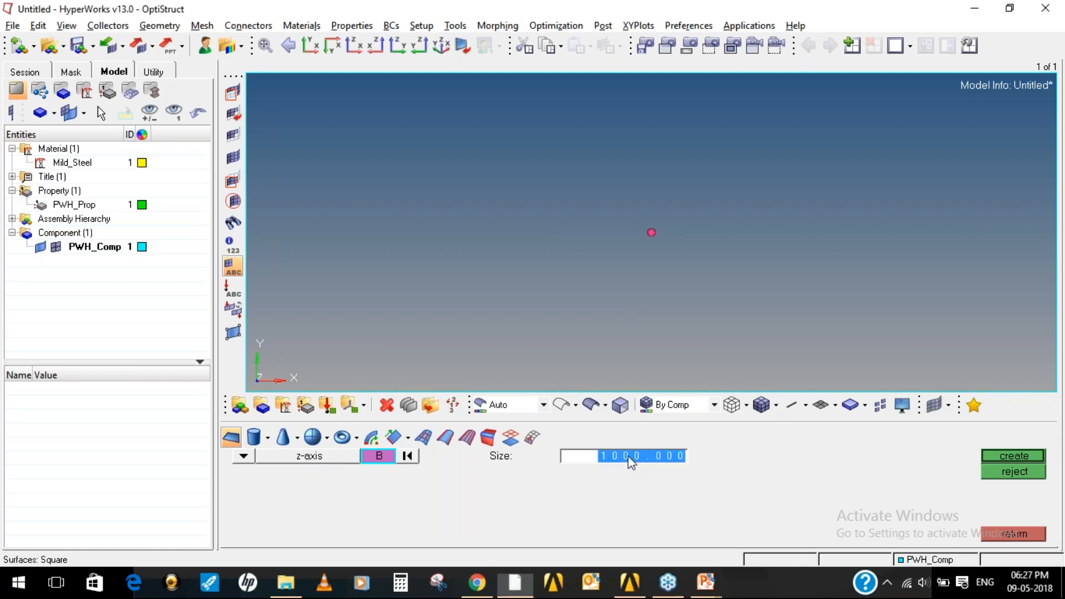
text(1000)
key(Return)
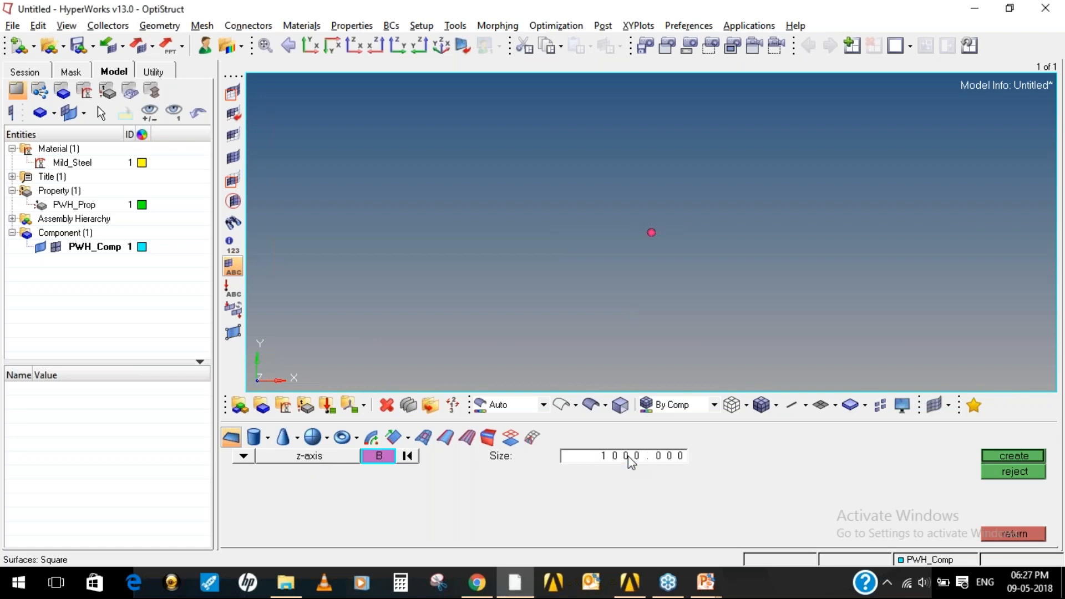
Switch to the PowerPoint slide to check the plate dimensions, and return to HyperWorks
click(709, 583)
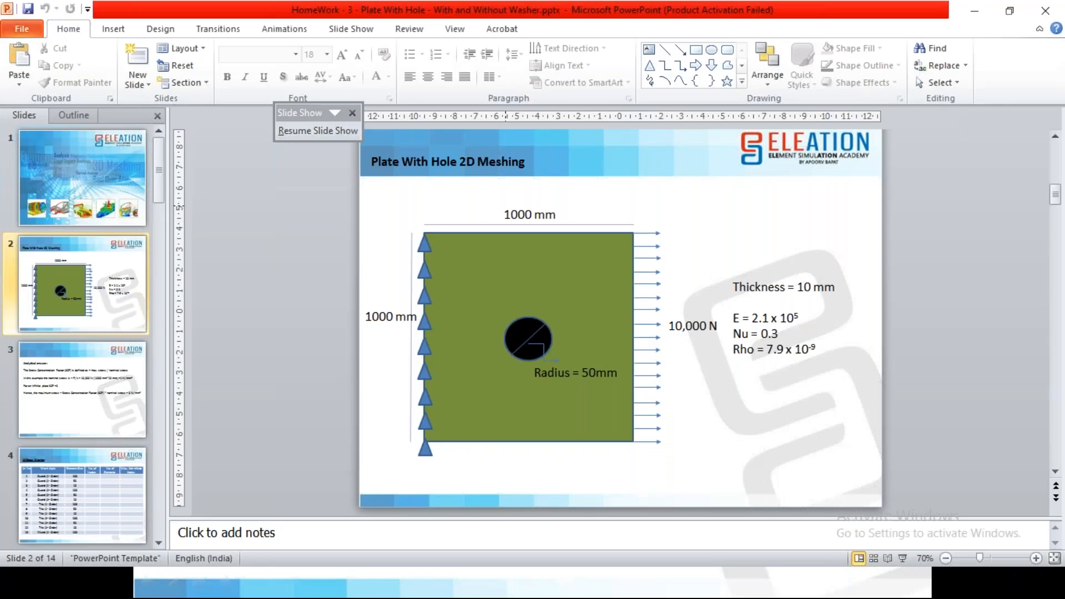
click(500, 210)
click(779, 222)
click(724, 574)
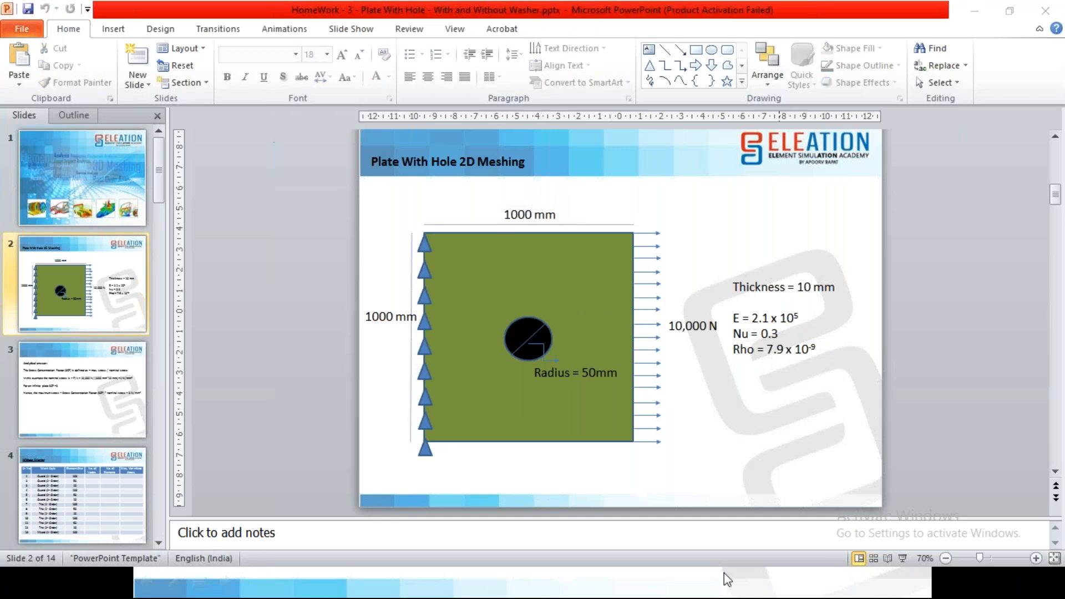
key(alt+Tab)
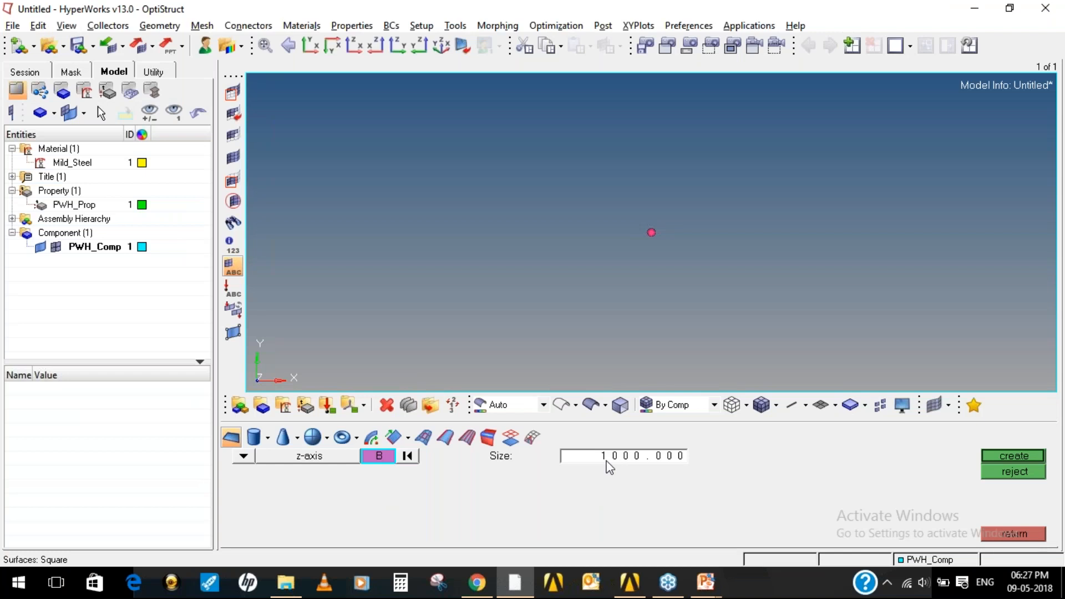
Create the square plate surface around the origin node, fit it in view and finish surface creation
click(998, 455)
key(f)
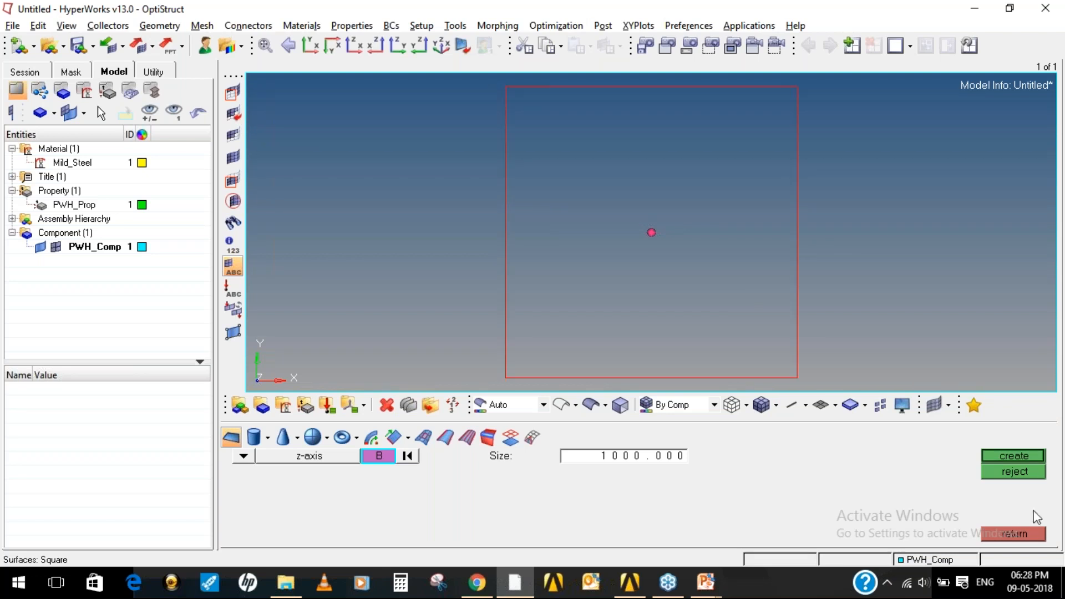
click(1007, 534)
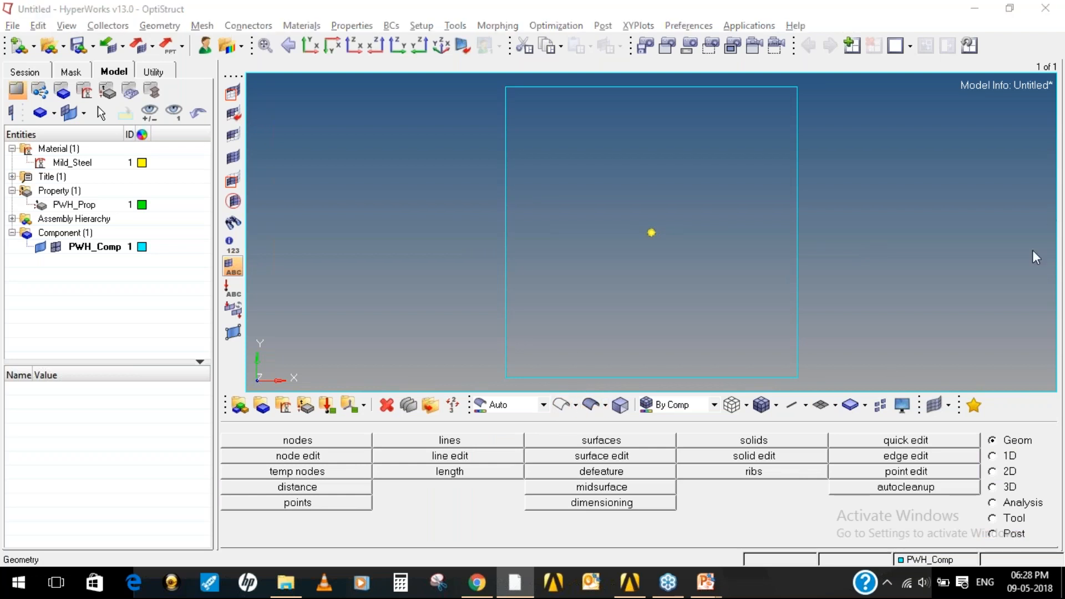
Display the plate geometry as shaded surfaces with edges
mouse_move(549, 395)
mouse_down()
mouse_move(562, 424)
mouse_move(547, 395)
mouse_move(606, 430)
mouse_move(590, 384)
mouse_move(622, 343)
mouse_up()
drag(588, 378, 617, 377)
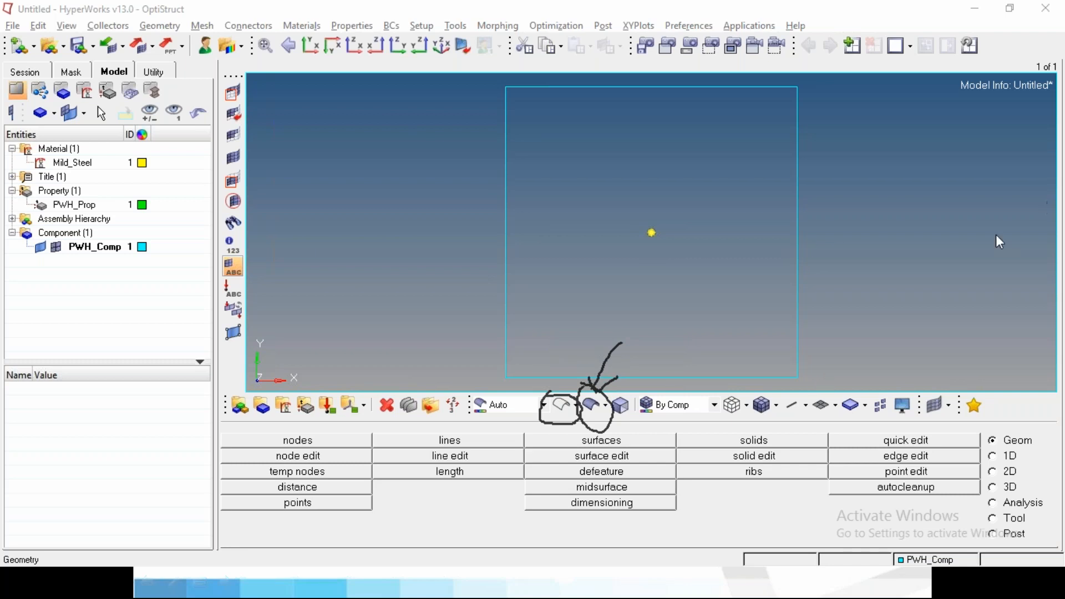
click(592, 409)
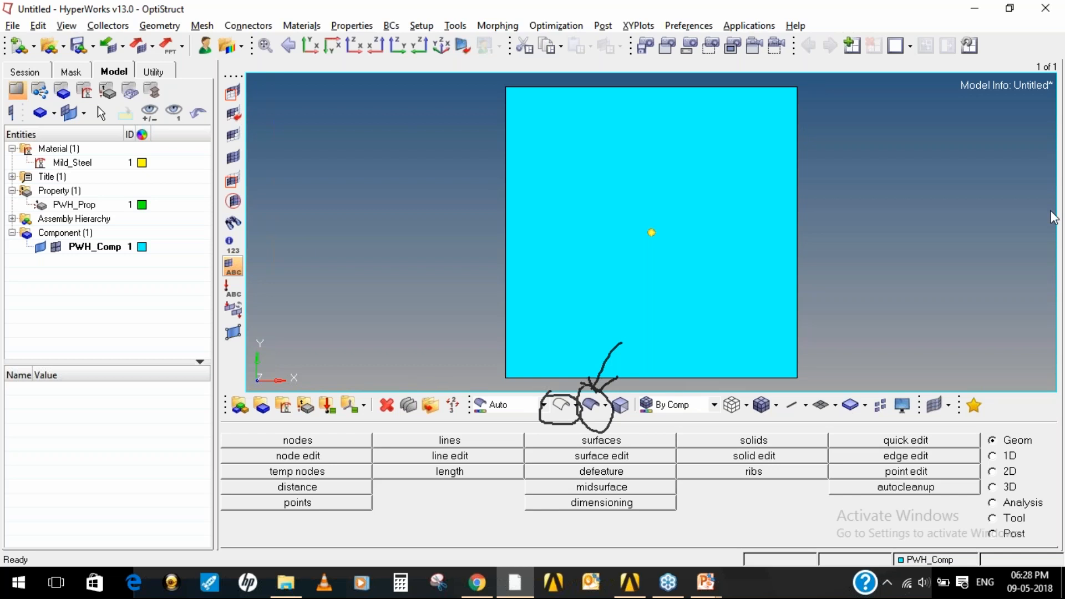
key(Escape)
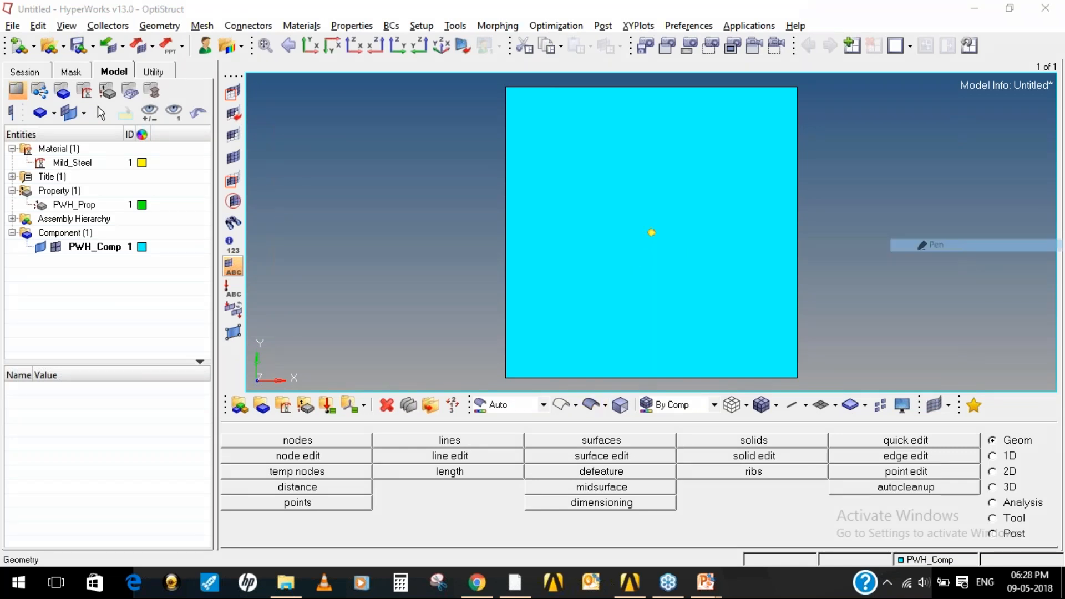
Create a circle line of radius 50 by centre and radius on the origin node, normal to the z-axis
mouse_move(430, 428)
mouse_down()
mouse_move(419, 452)
mouse_move(462, 420)
mouse_move(424, 424)
mouse_up()
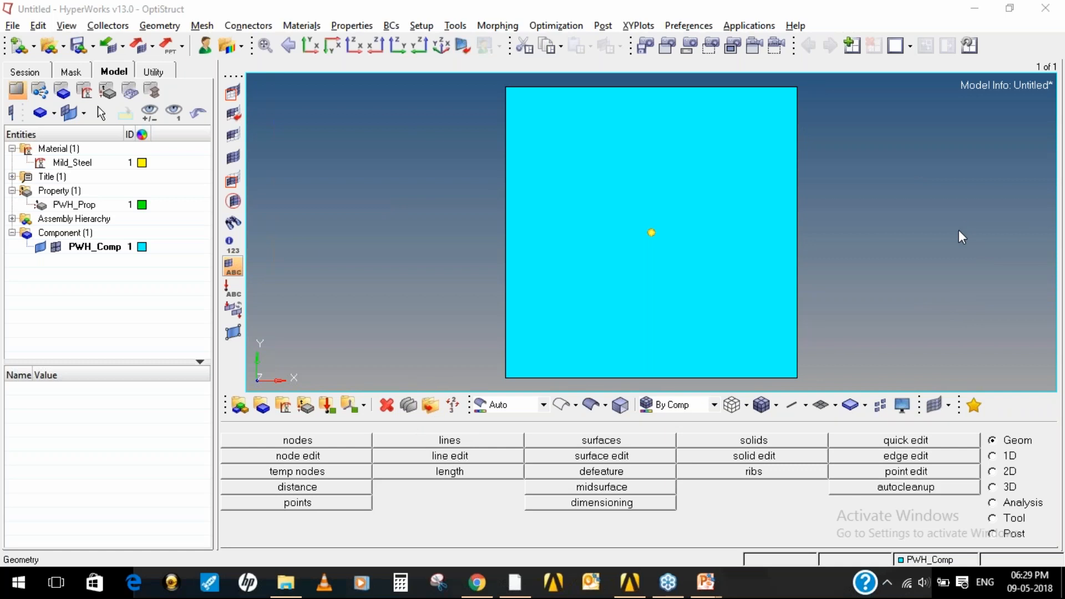
click(459, 443)
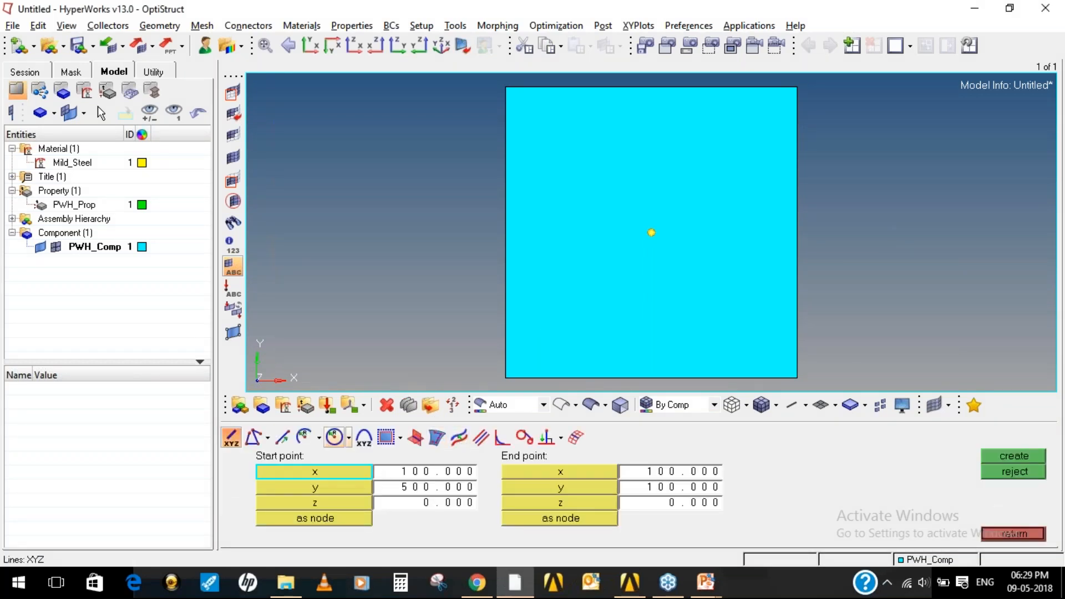
click(334, 438)
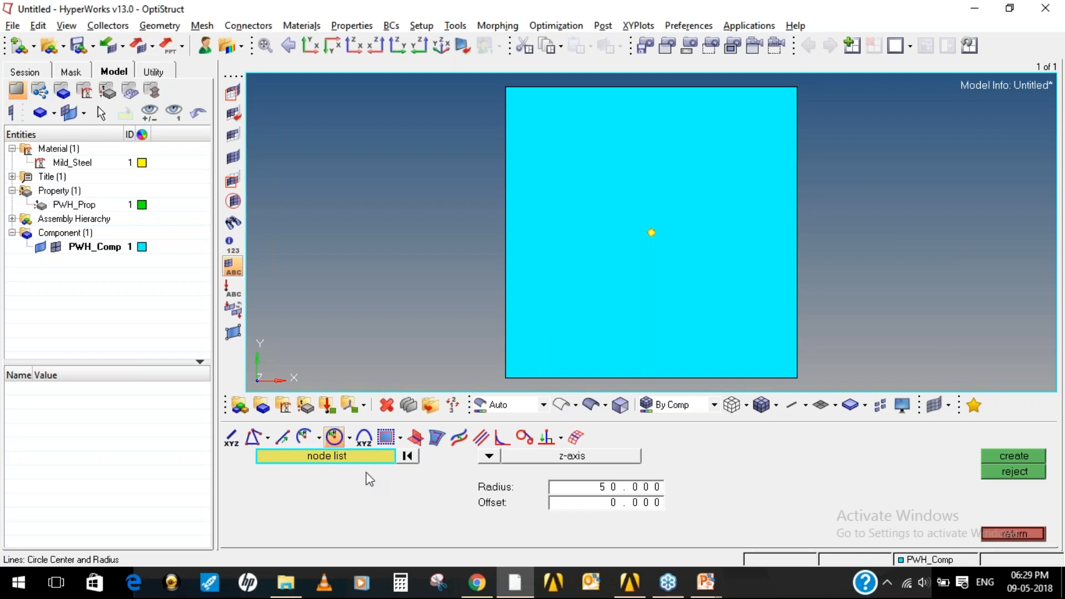
click(651, 232)
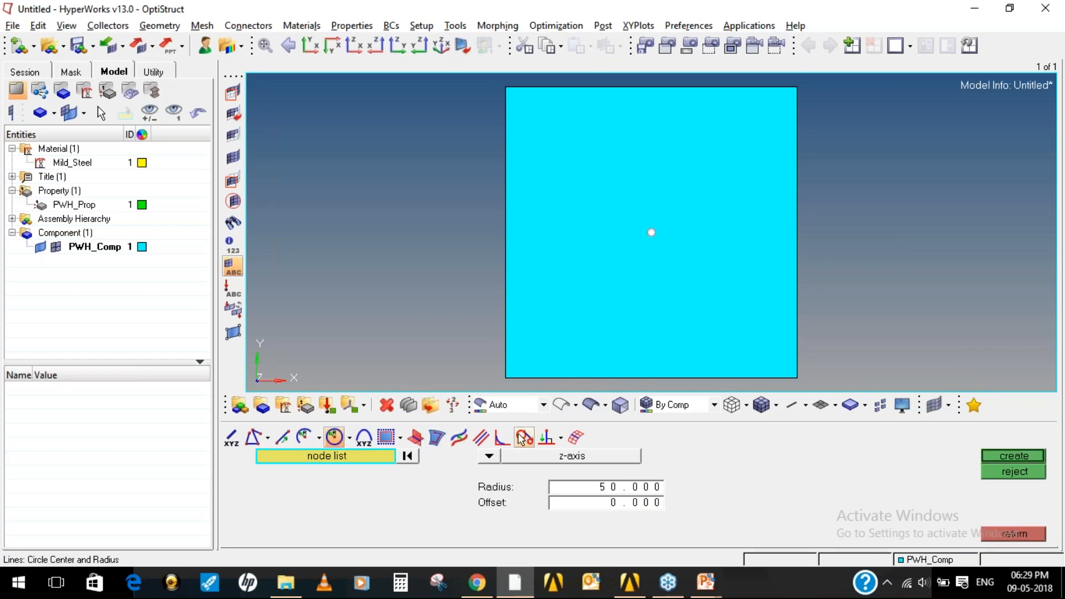
double_click(618, 490)
click(617, 488)
click(1012, 454)
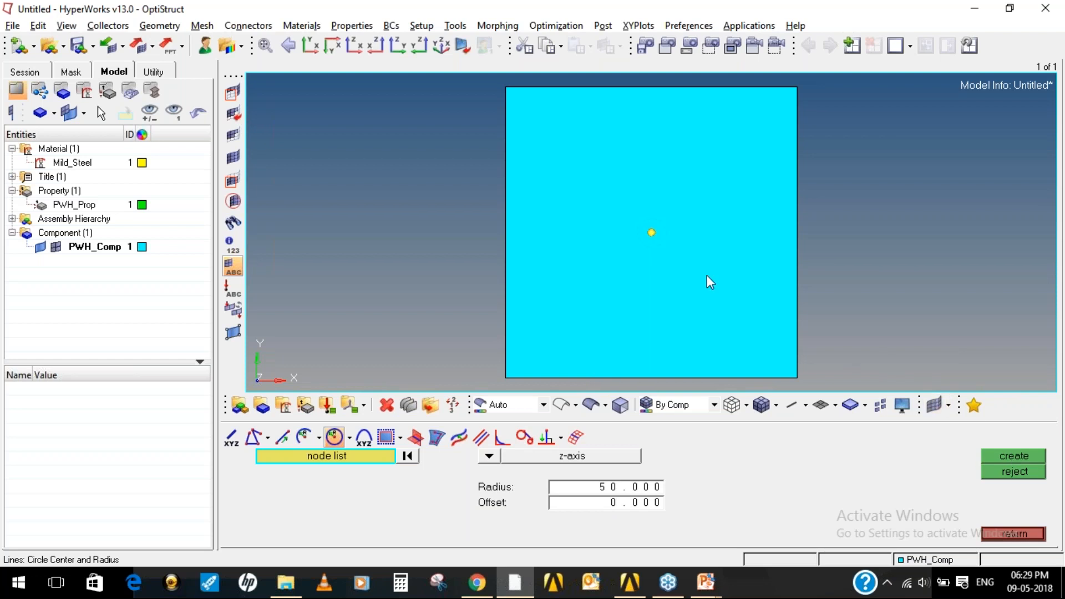
Create the circle of radius 50 once more, centred on the origin node
scroll(643, 241, down, 3)
scroll(644, 241, up, 4)
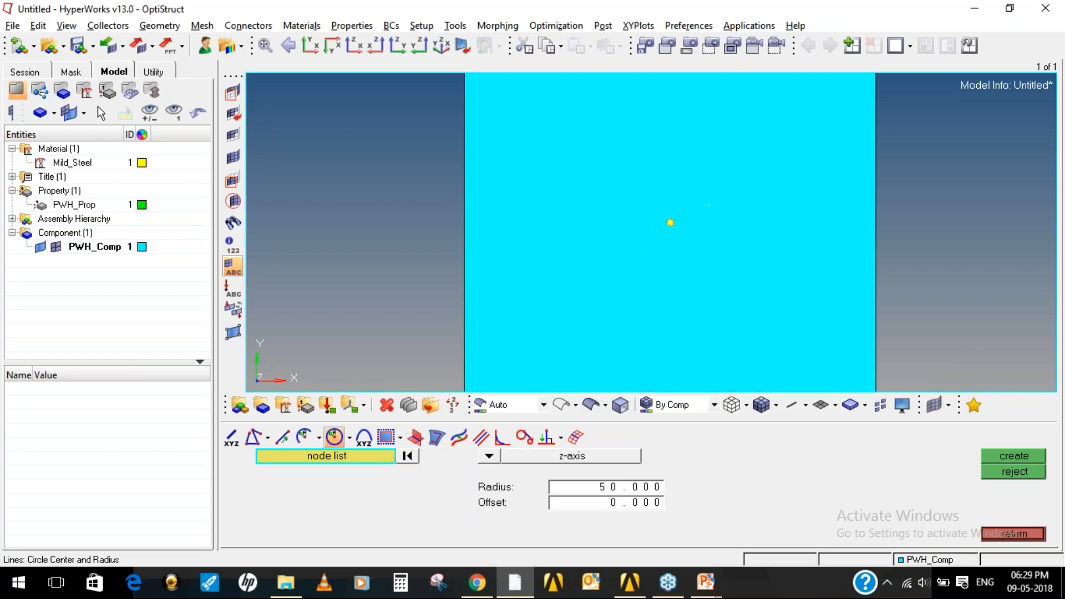
click(1004, 457)
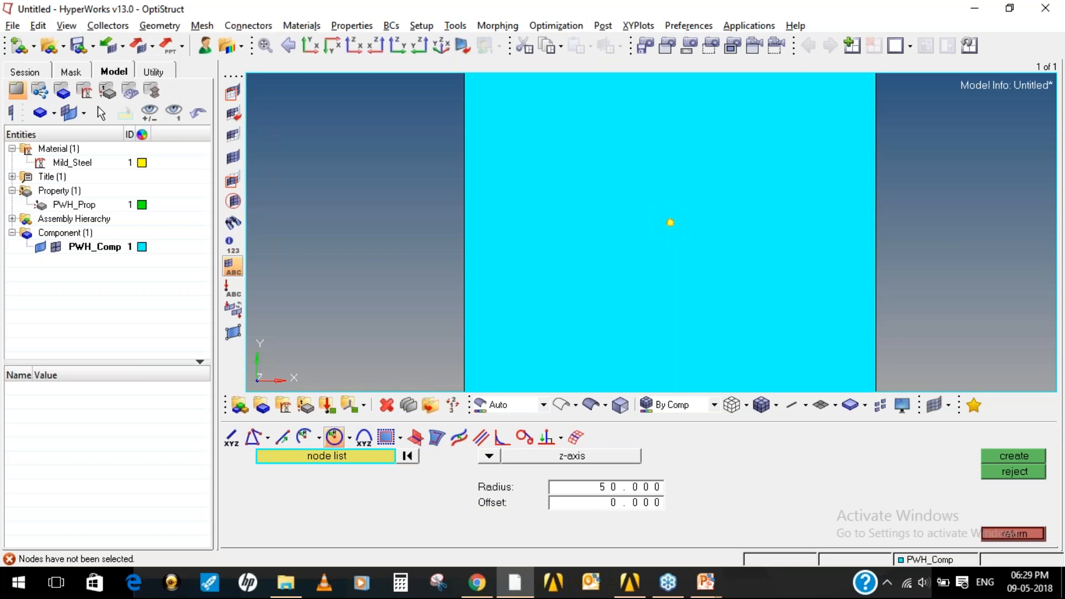
click(670, 222)
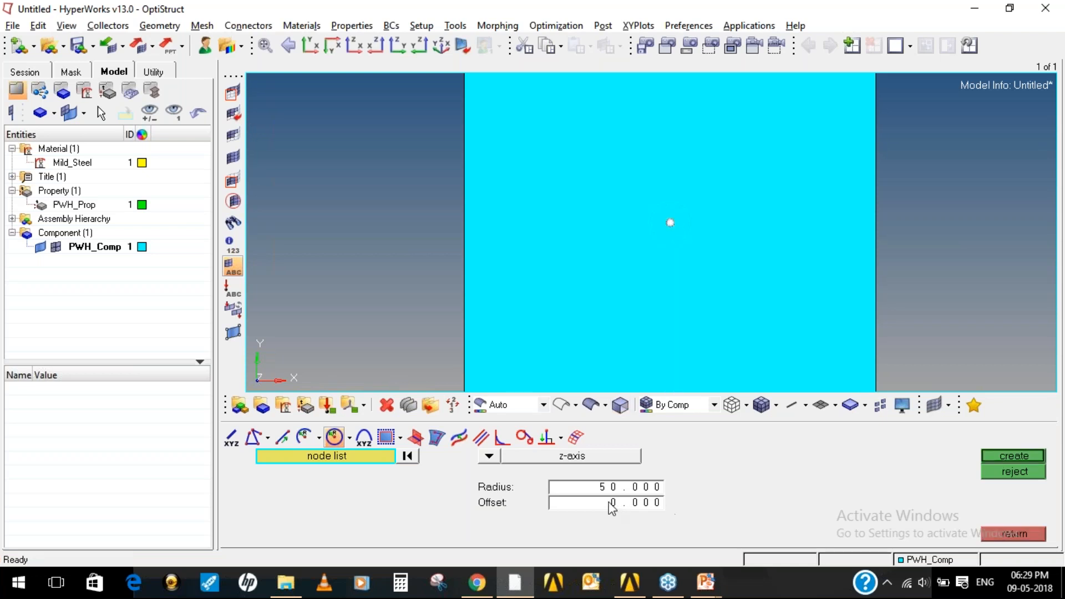
click(624, 488)
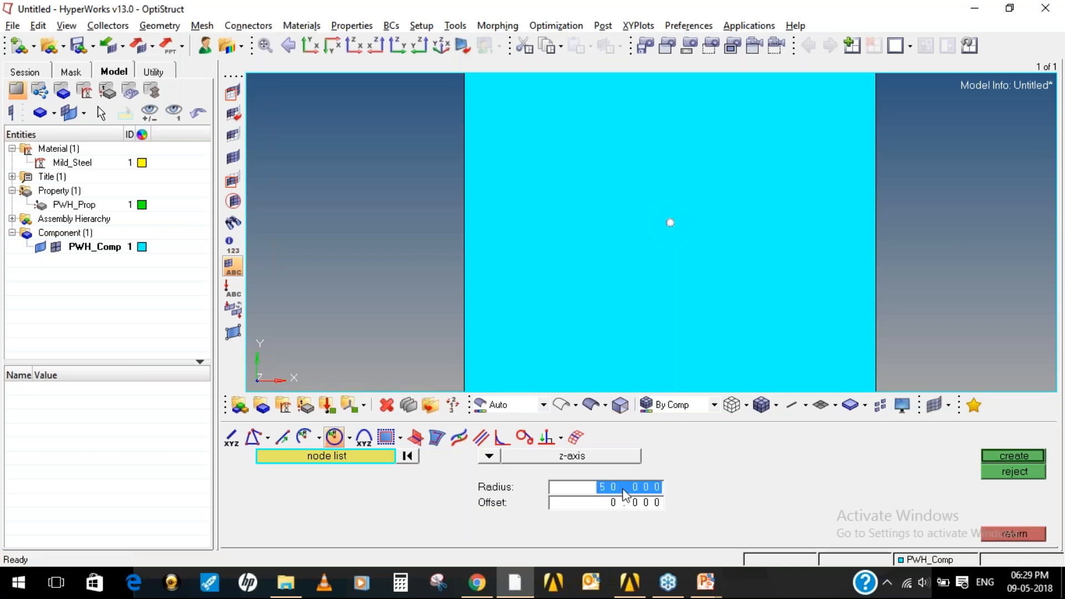
click(1019, 457)
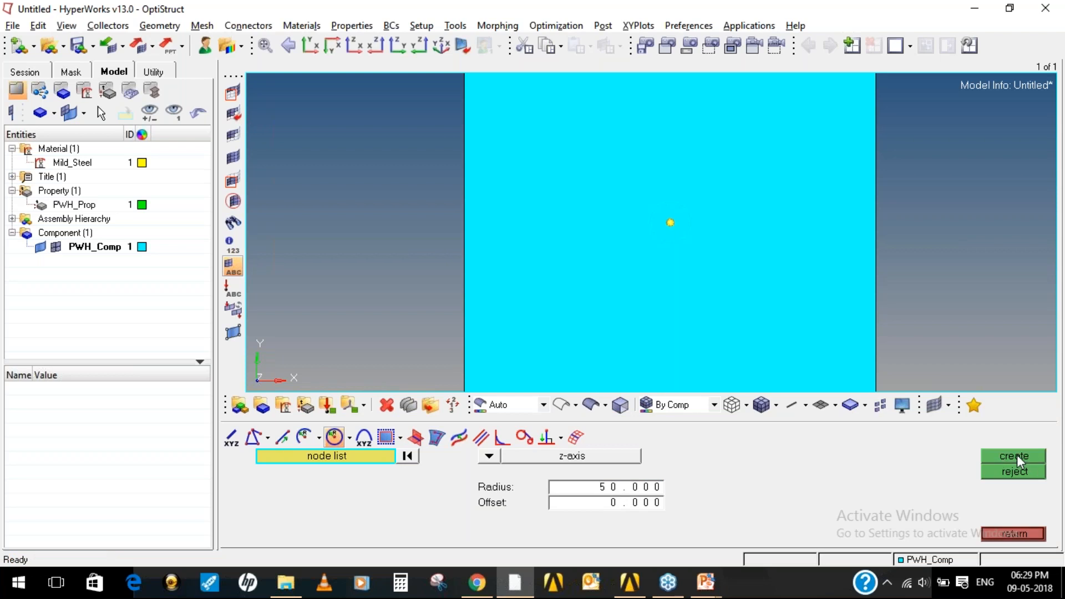
Examine the plate's centre for the circle at different zooms in wireframe and shaded display, and finish line creation
scroll(694, 222, down, 5)
scroll(694, 218, up, 6)
scroll(693, 218, down, 5)
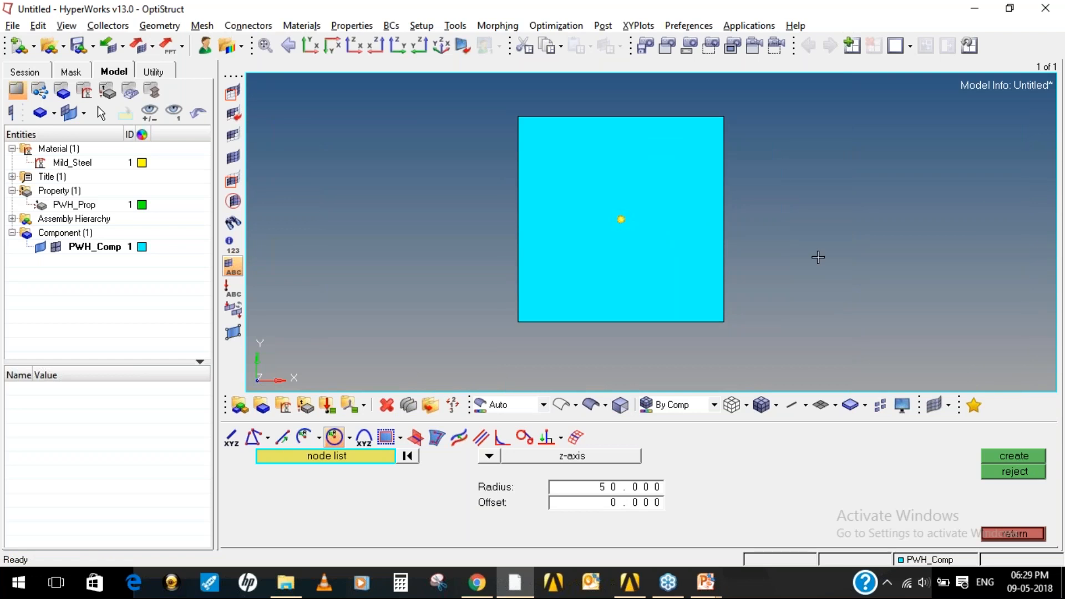
scroll(624, 228, down, 3)
scroll(625, 227, up, 2)
scroll(625, 227, up, 3)
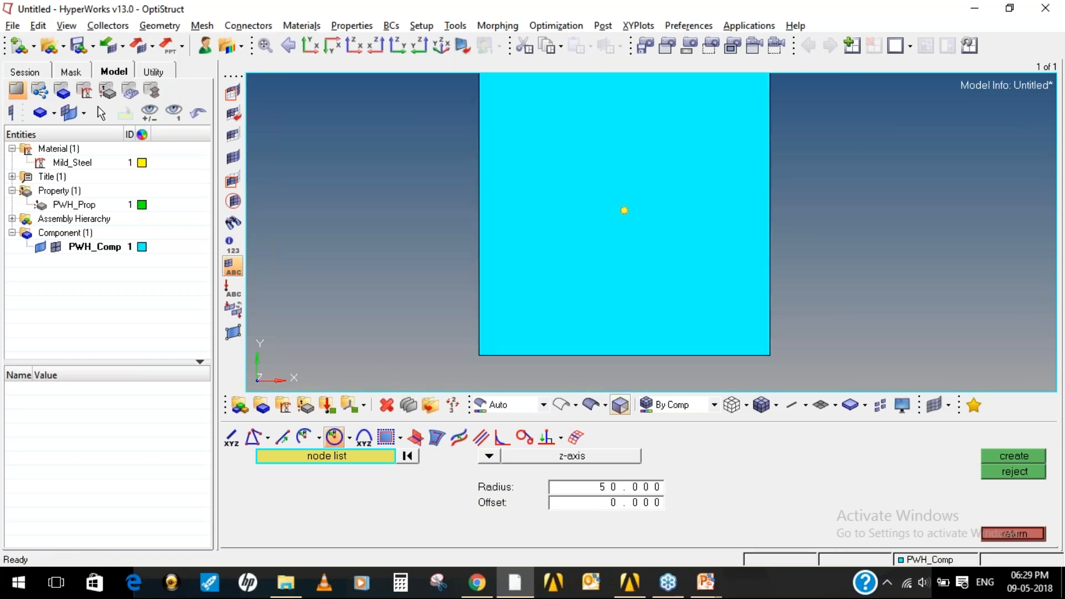
click(562, 406)
click(592, 405)
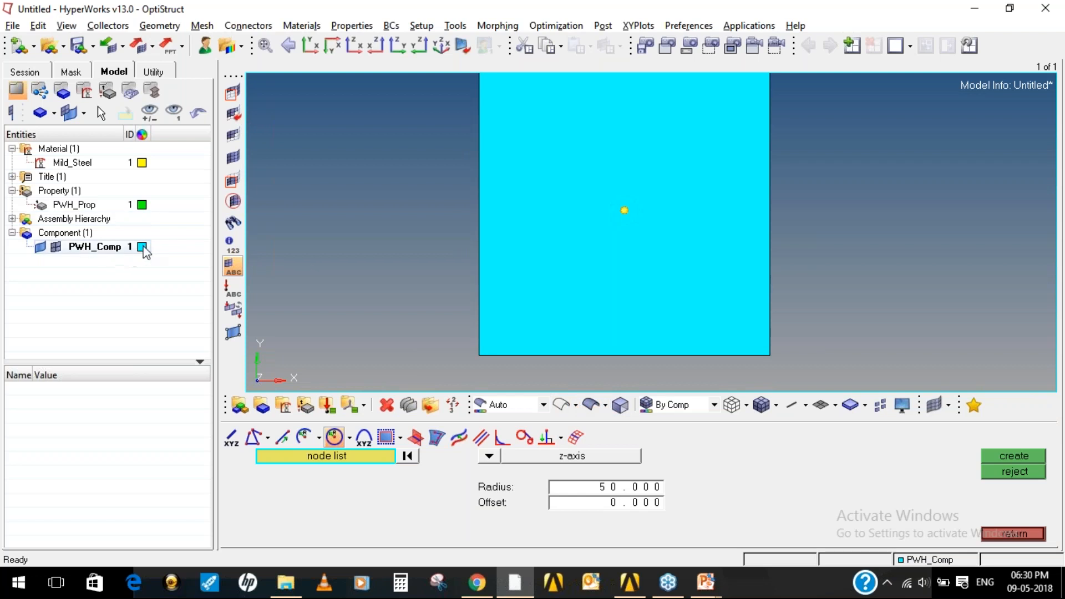
click(1016, 534)
scroll(609, 247, down, 2)
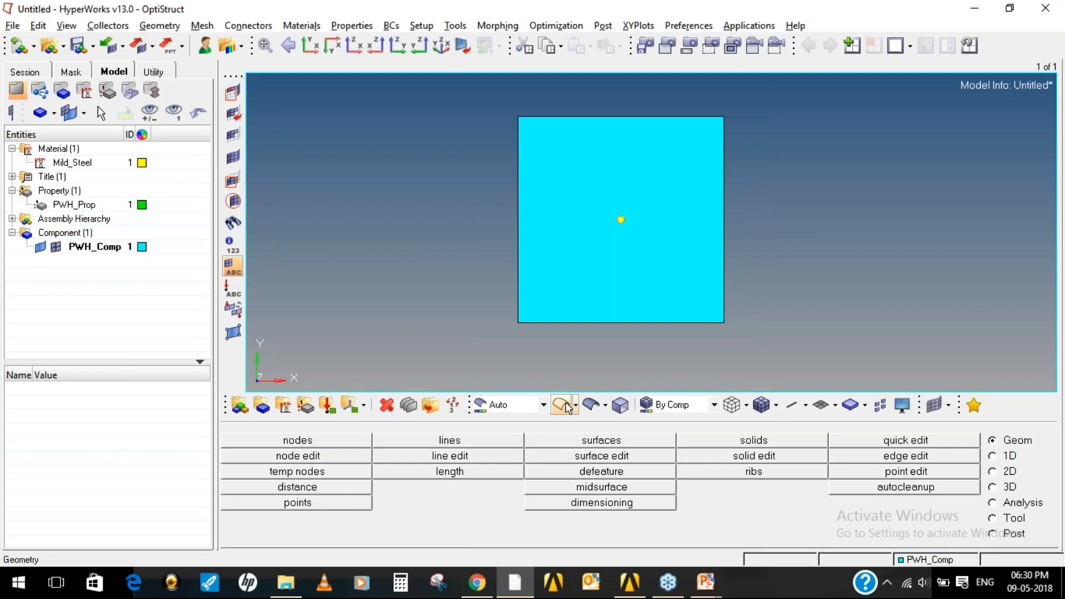
Change the colour of the PWH_Comp component to grey
click(143, 248)
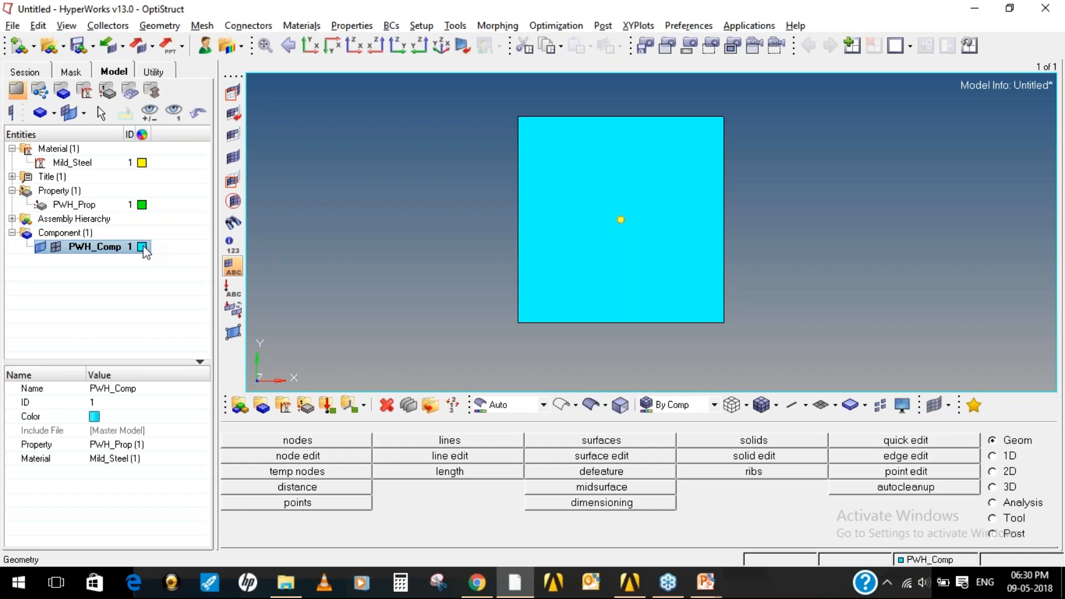
click(144, 248)
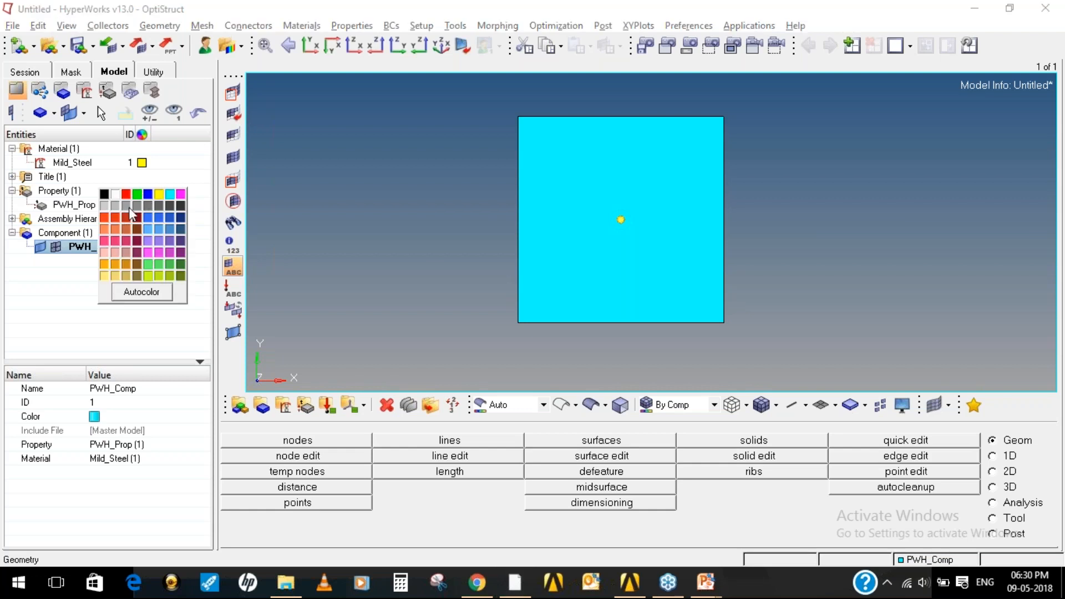
click(139, 205)
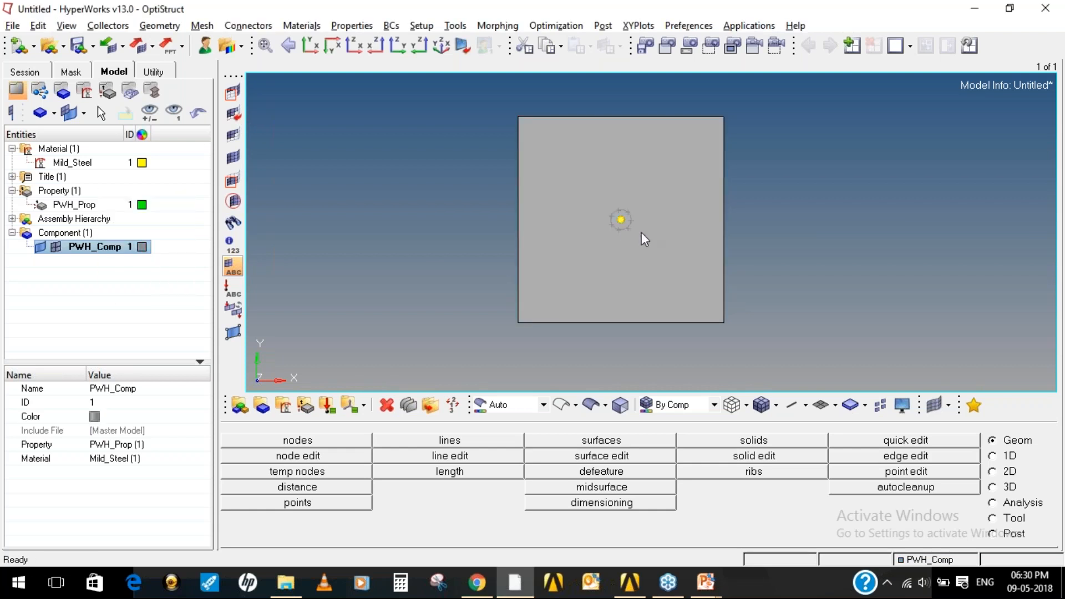
Trim the square plate surface with the central circle line, normal to the surface and across the entire surface
scroll(652, 243, down, 1)
scroll(652, 243, up, 3)
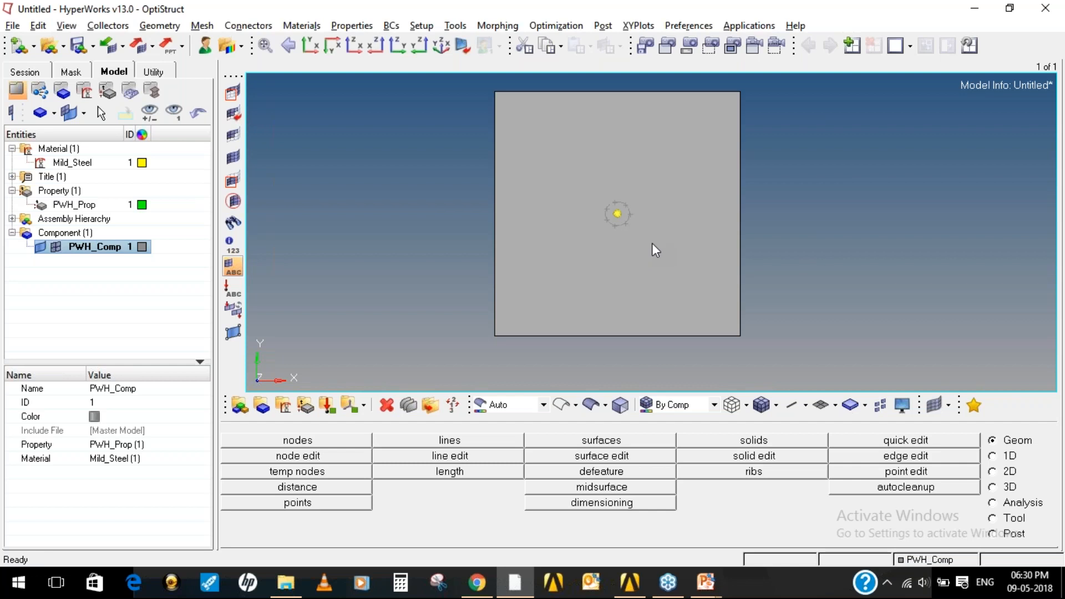
ctrl+right_drag(663, 211, 662, 234)
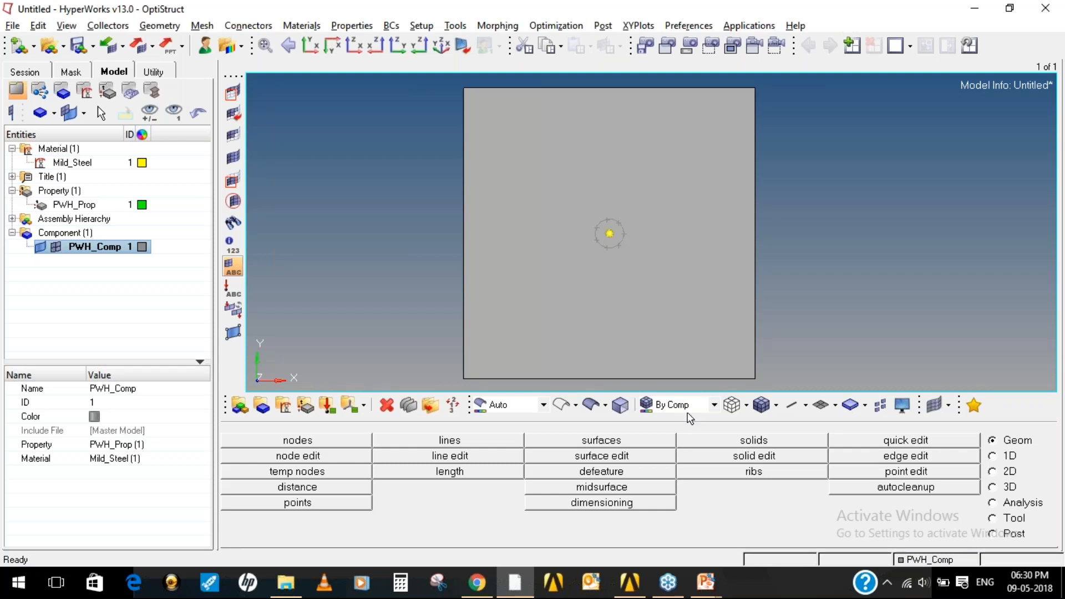
click(611, 457)
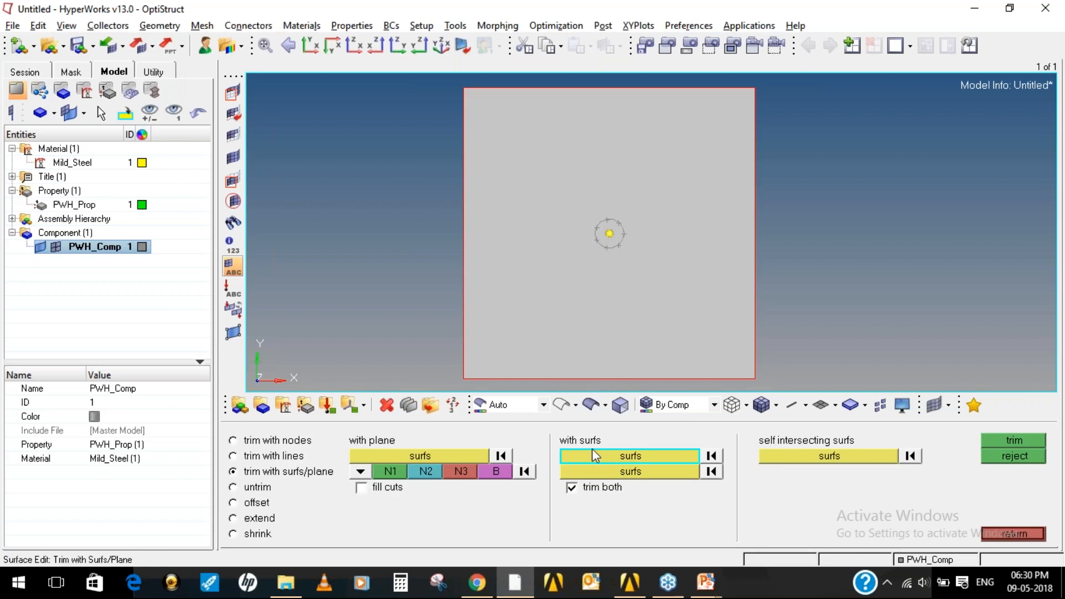
click(254, 459)
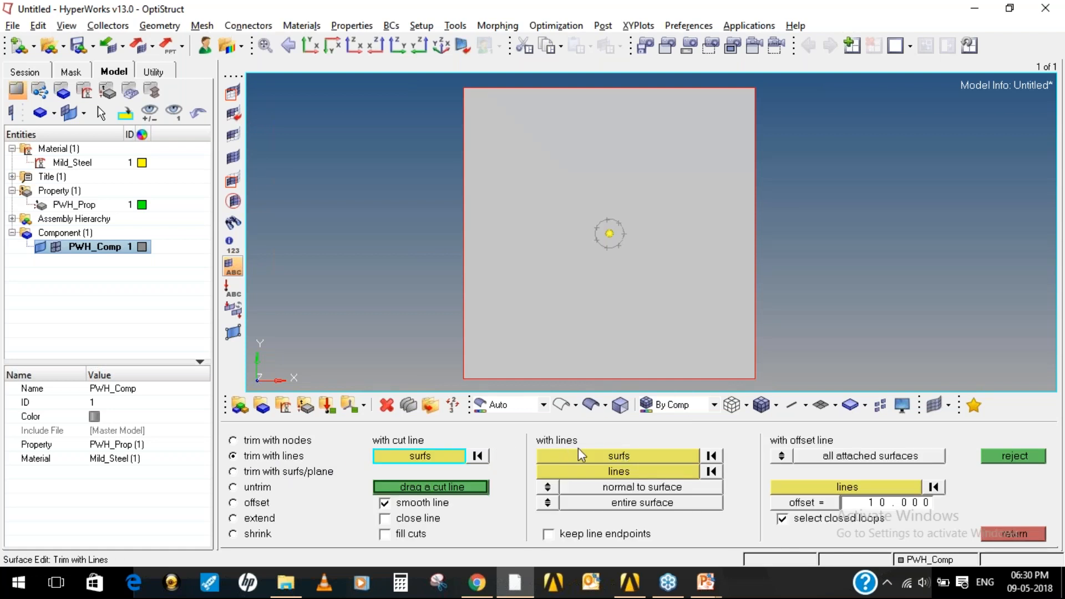
click(615, 455)
click(723, 235)
click(611, 471)
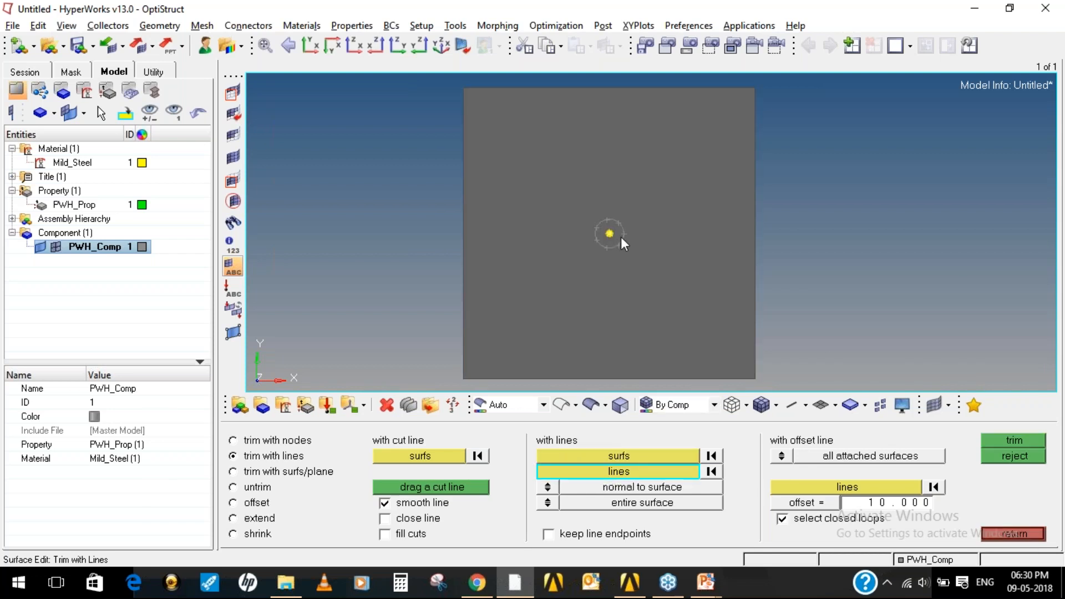
click(621, 239)
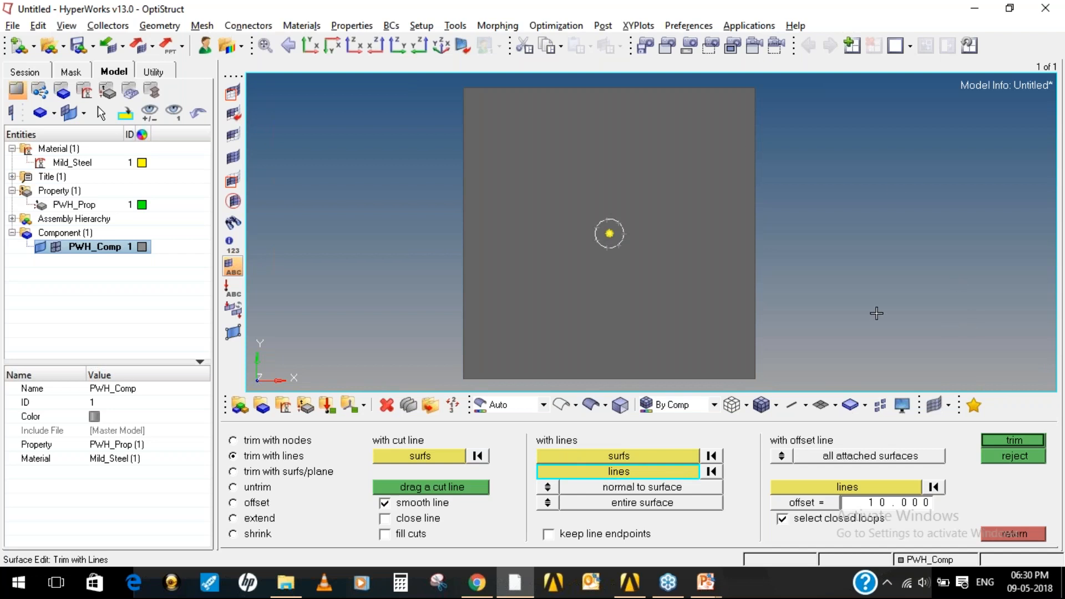
click(1005, 442)
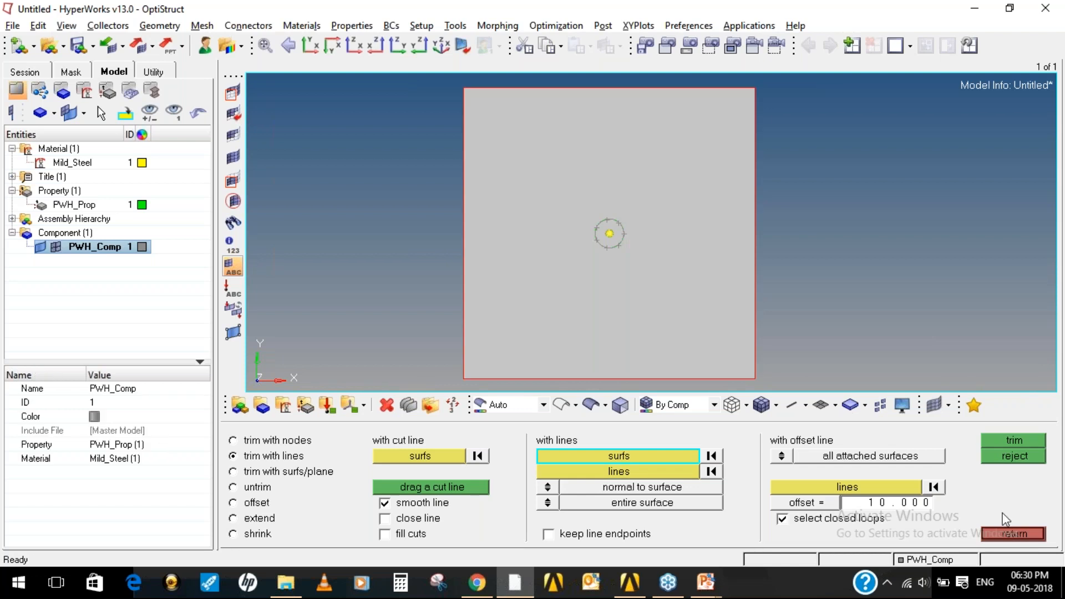
click(1002, 535)
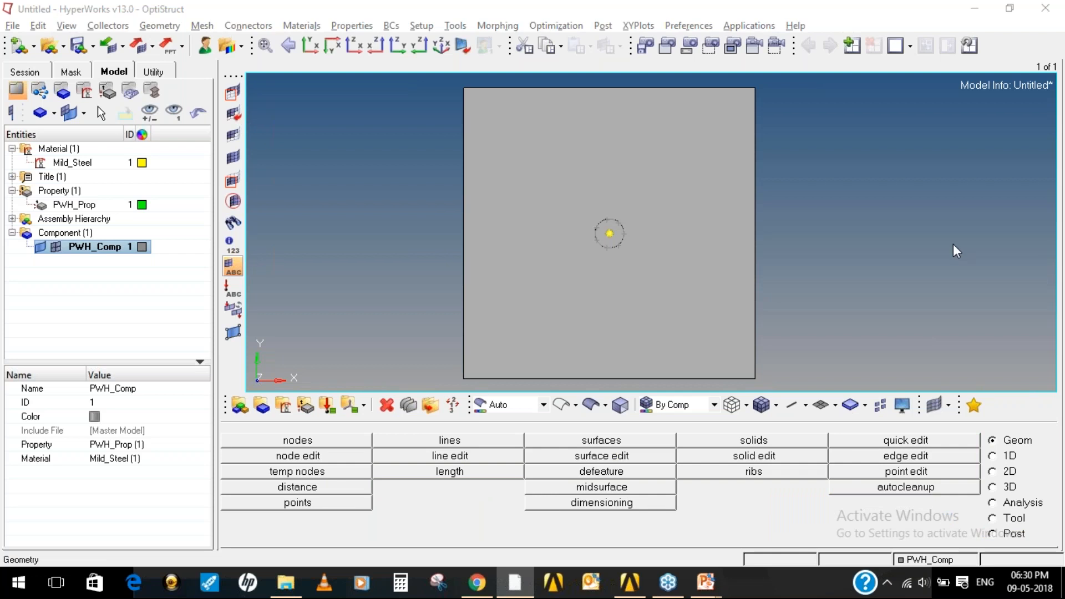
mouse_move(381, 386)
mouse_down()
mouse_move(383, 427)
mouse_move(400, 380)
mouse_move(380, 388)
mouse_up()
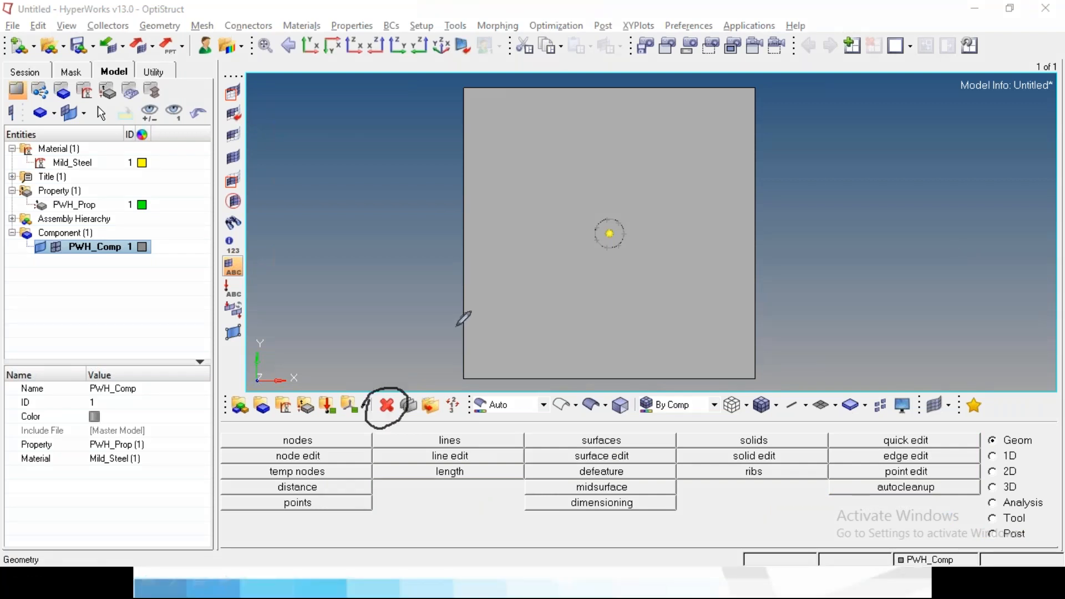
mouse_move(607, 228)
mouse_down()
mouse_move(620, 228)
mouse_move(609, 217)
mouse_move(616, 243)
mouse_move(615, 224)
mouse_move(610, 235)
mouse_up()
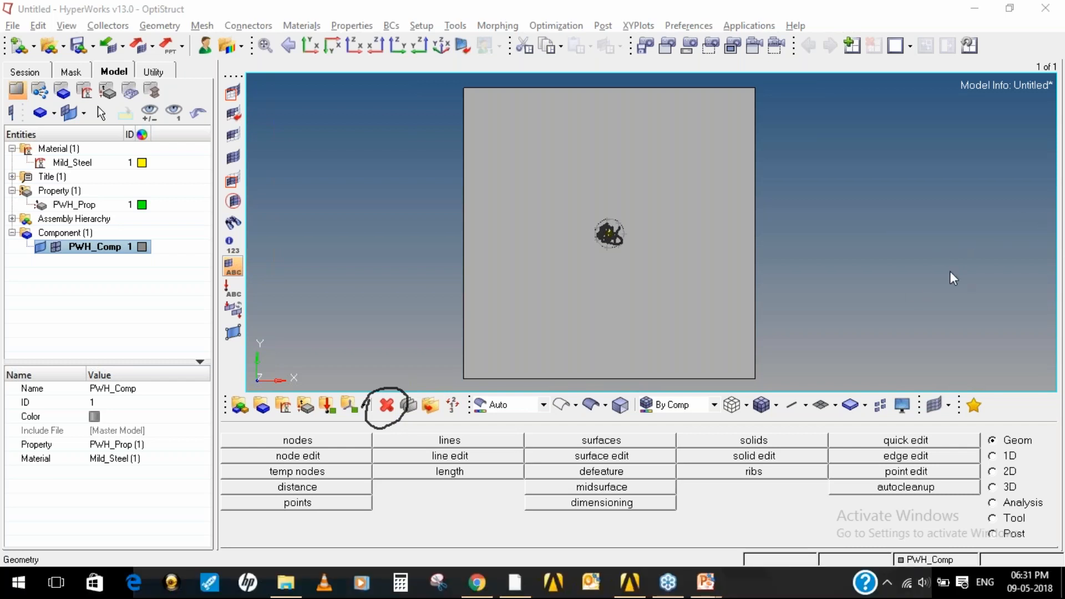
click(947, 301)
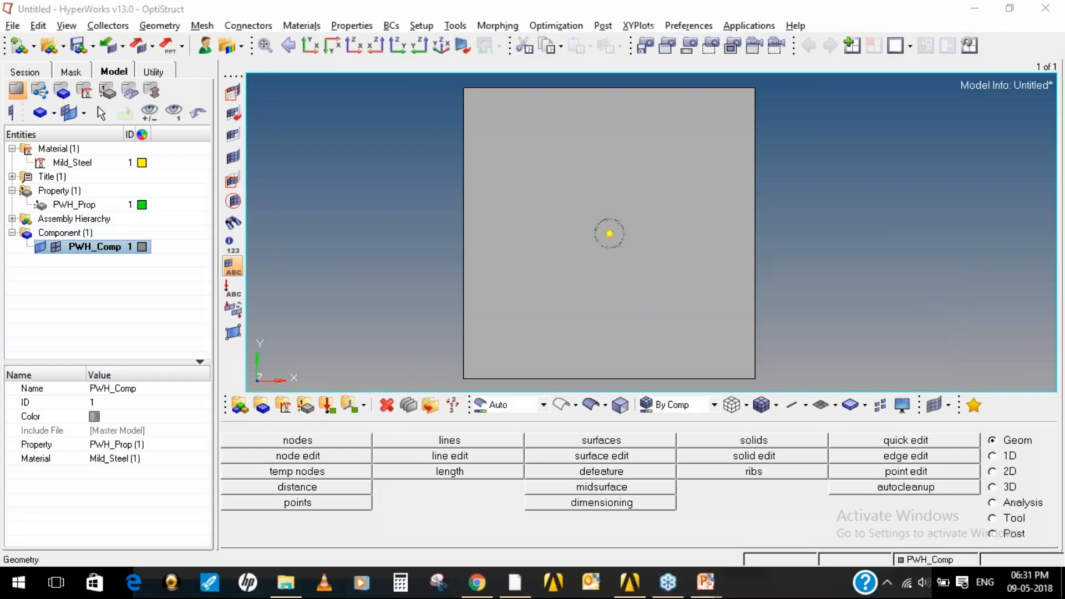
Delete the circular surface inside the trimmed circle to leave a hole at the plate's centre
click(388, 406)
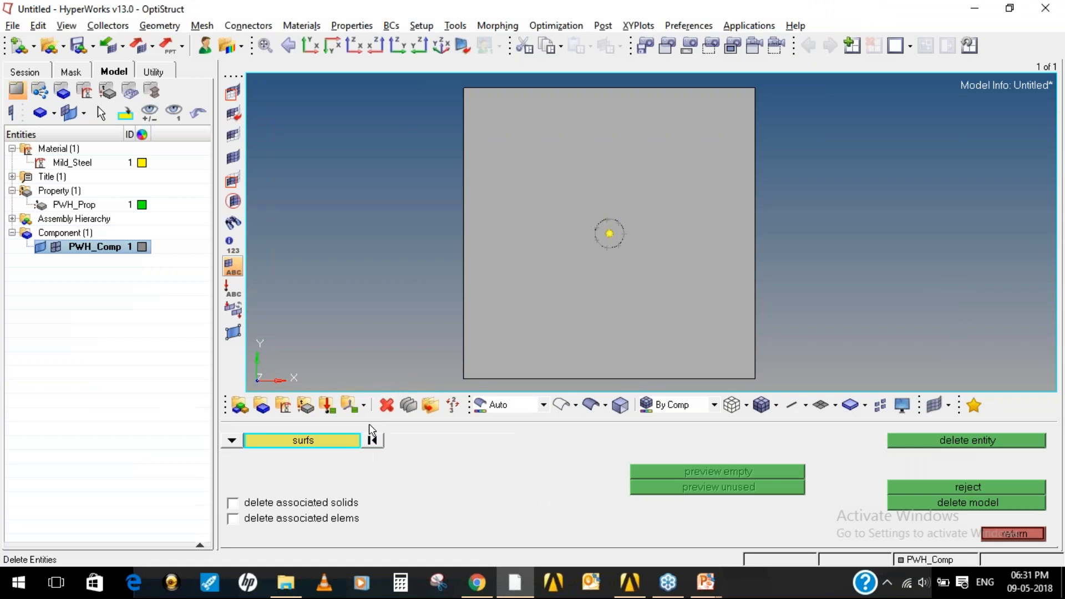
click(616, 229)
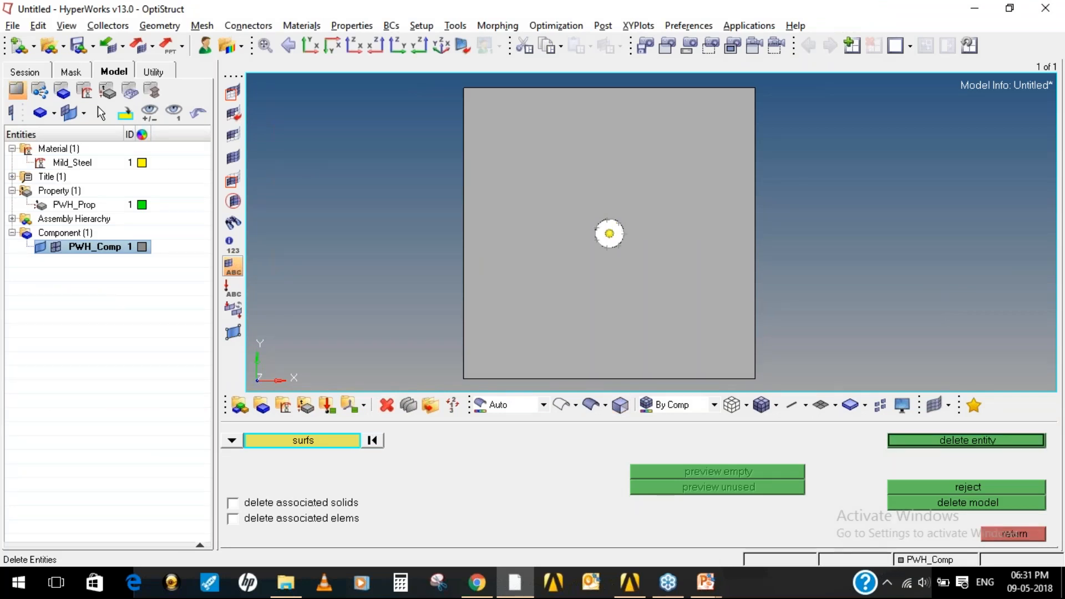
click(958, 441)
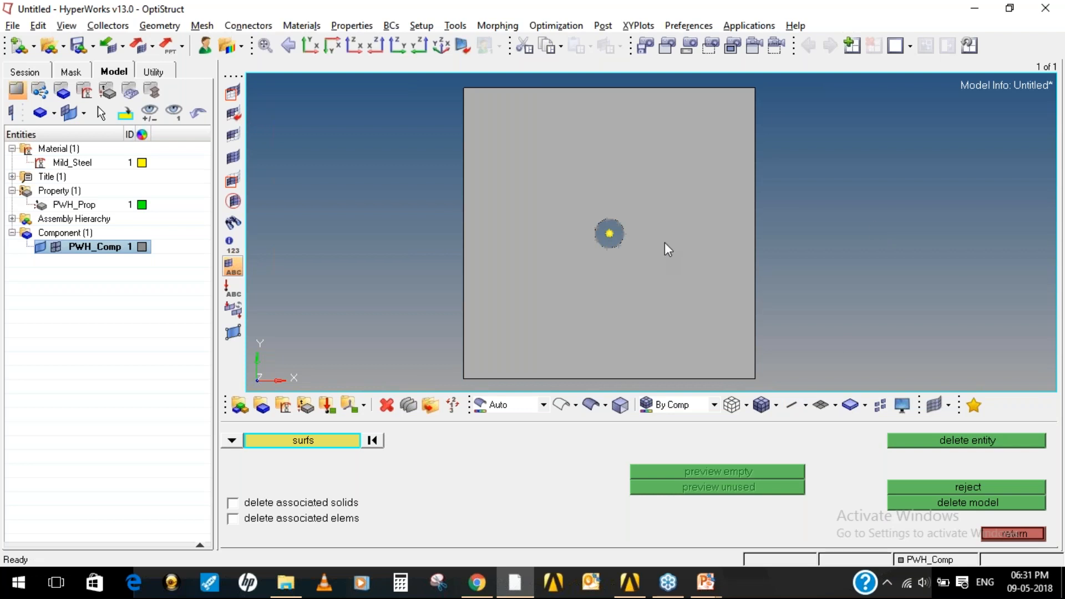
click(1014, 535)
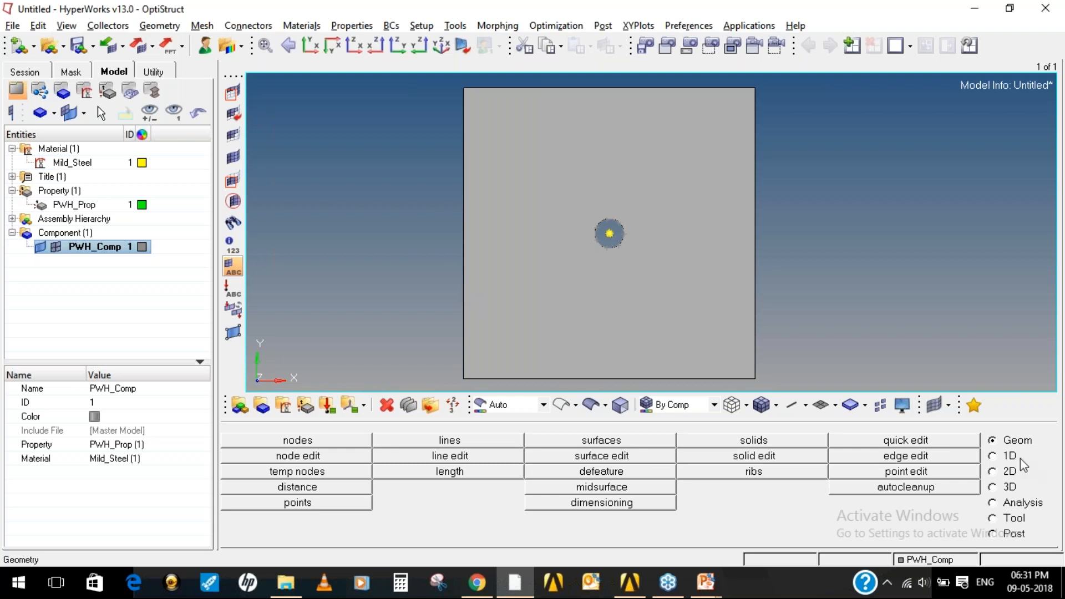
click(1056, 212)
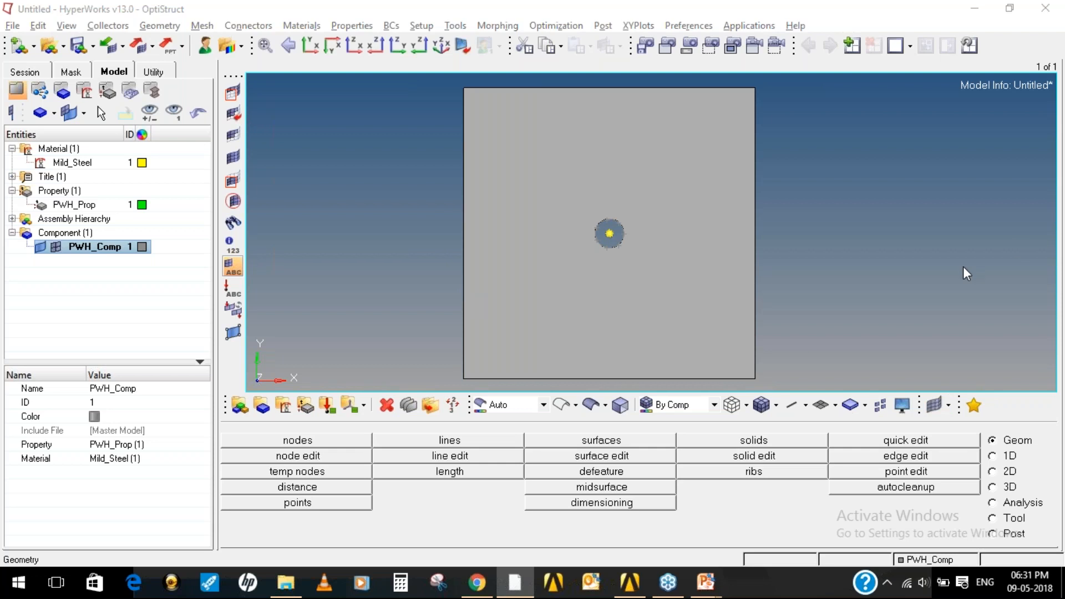
click(957, 246)
mouse_move(1002, 458)
mouse_down()
mouse_move(983, 477)
mouse_move(1024, 484)
mouse_move(1005, 451)
mouse_up()
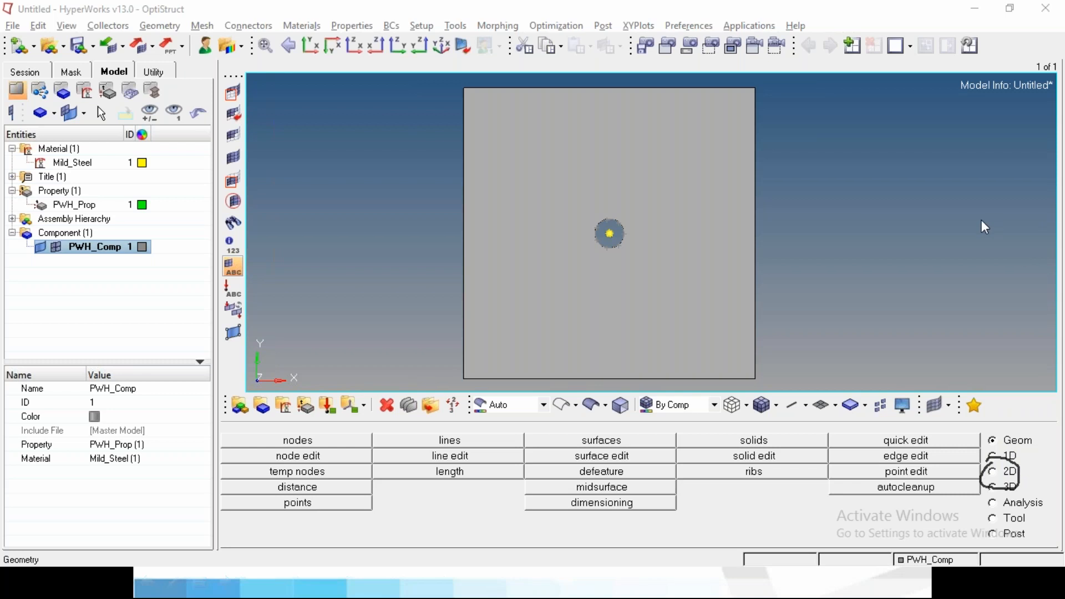
Start a 2D automesh with size and bias and select the plate surface for meshing
click(993, 472)
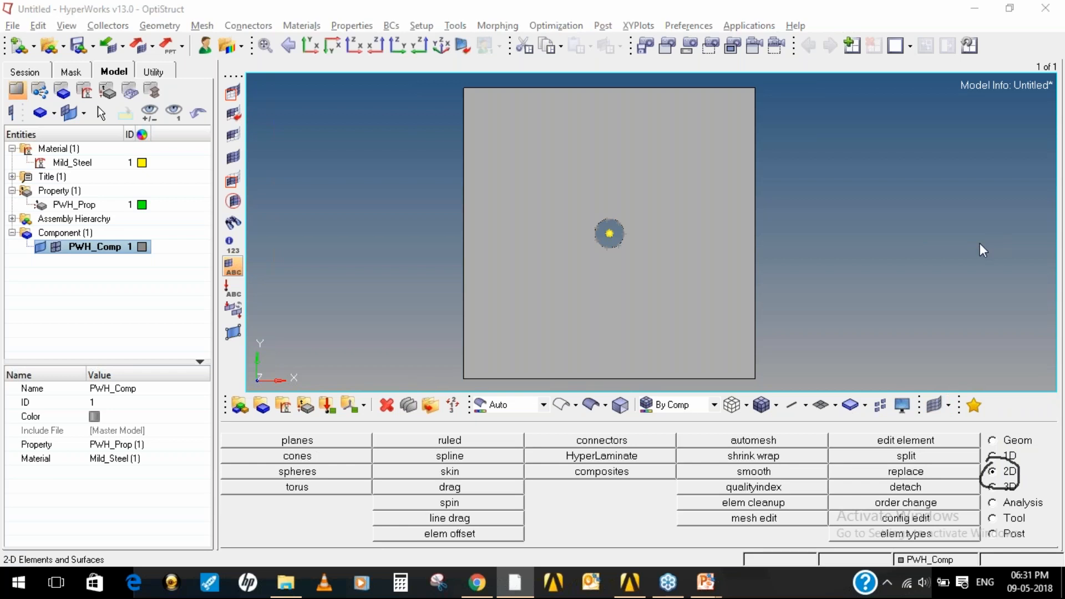
mouse_move(724, 437)
mouse_down()
mouse_move(762, 454)
mouse_move(775, 434)
mouse_move(724, 435)
mouse_up()
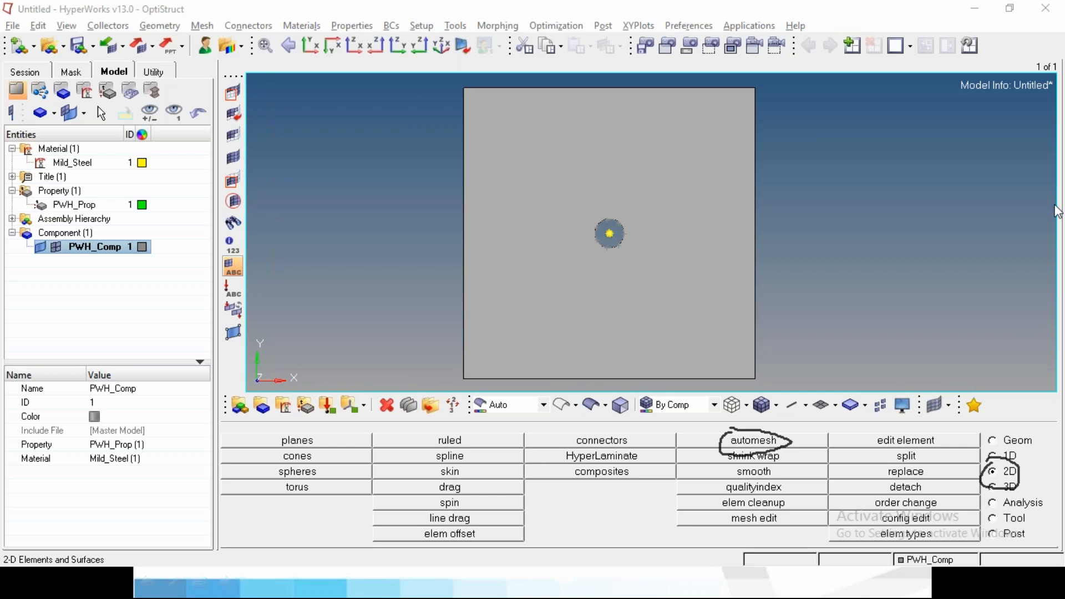
click(753, 440)
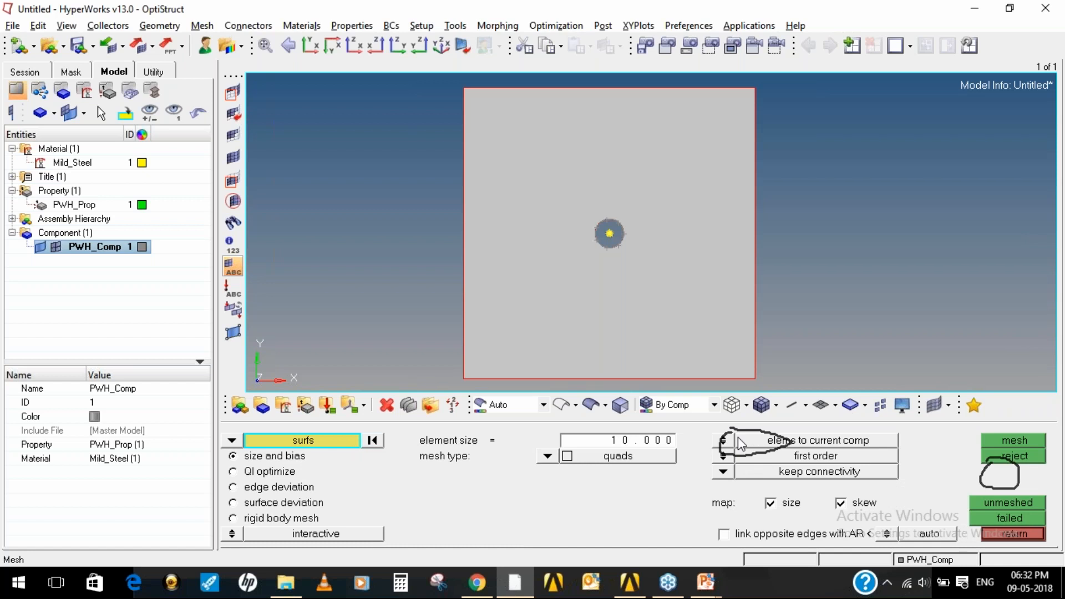
click(945, 308)
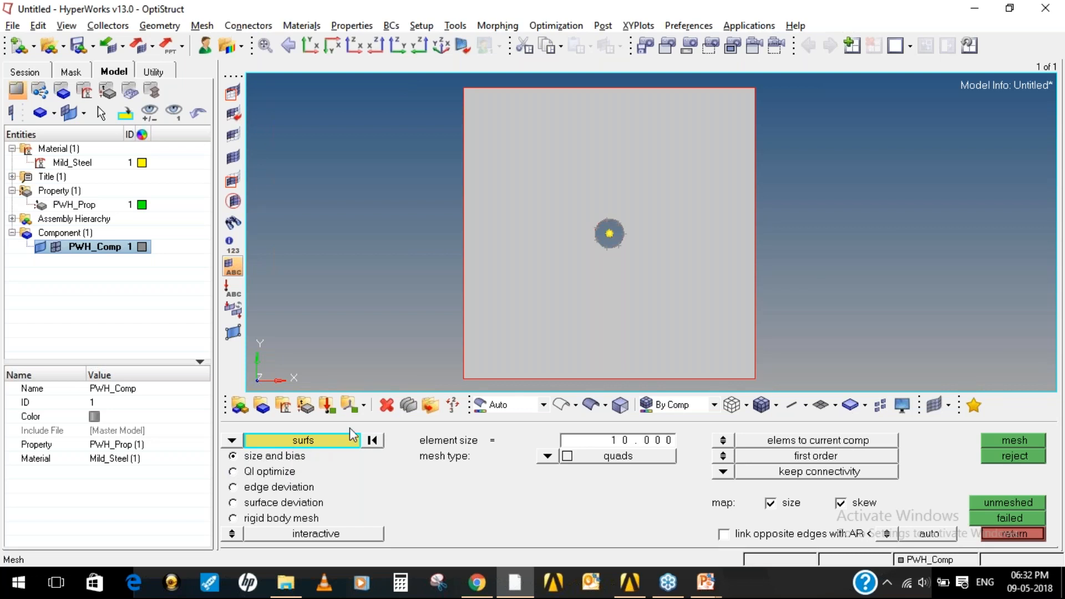
click(587, 288)
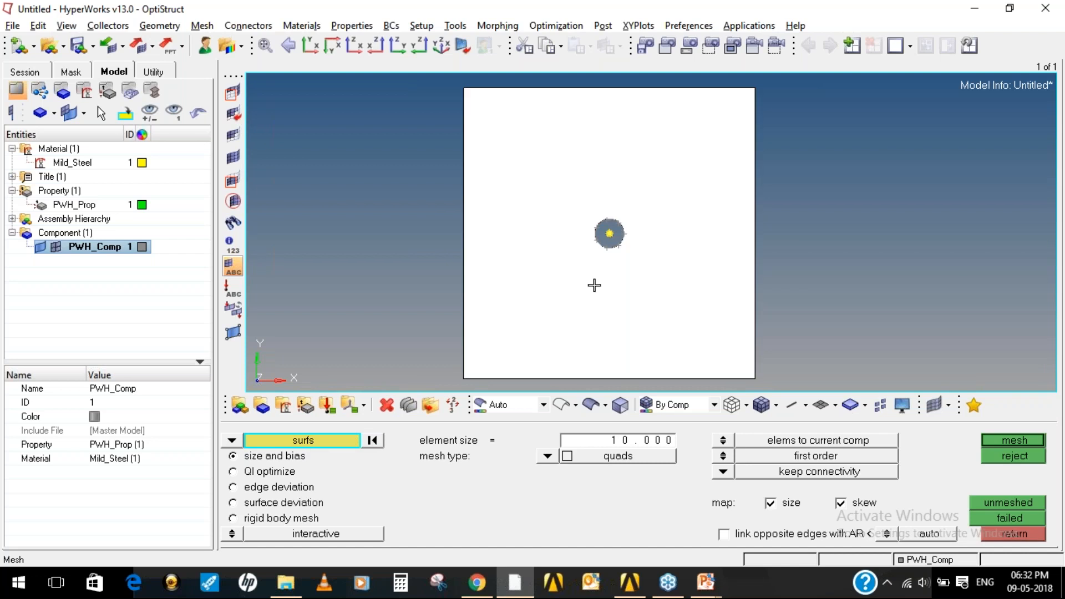
Switch to the plate-with-hole presentation in PowerPoint, read the Without Washer table's mesh styles and element sizes, and return to HyperWorks
mouse_move(705, 582)
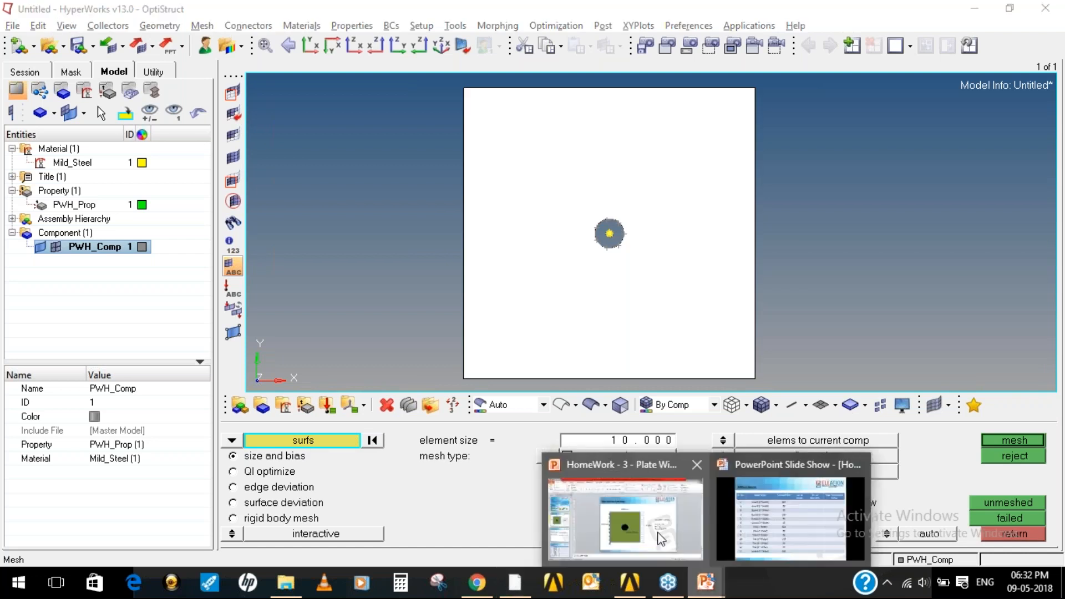
click(661, 538)
click(58, 538)
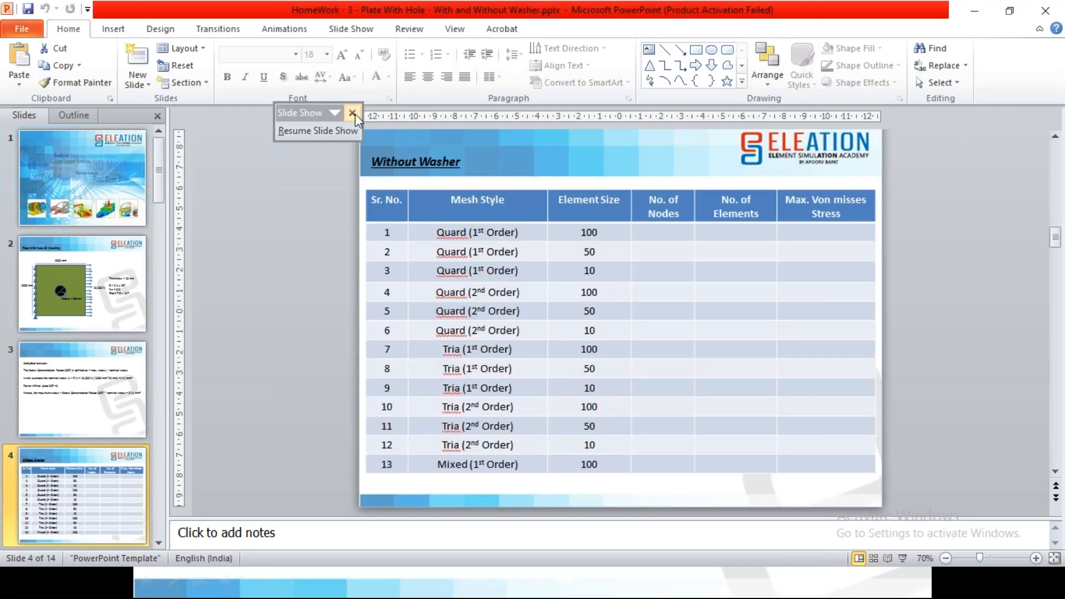
click(352, 114)
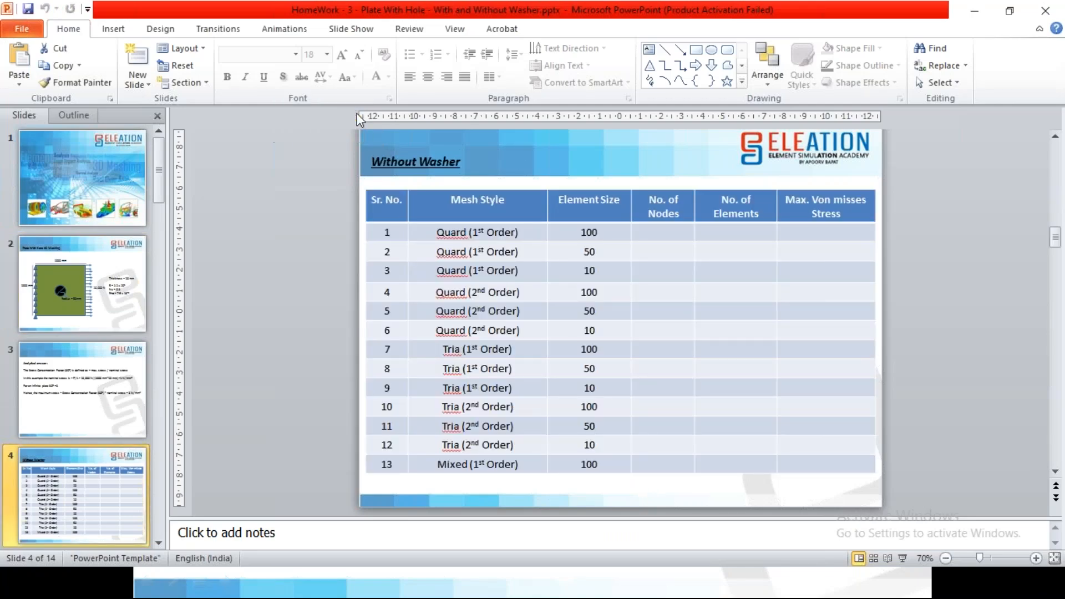
click(439, 228)
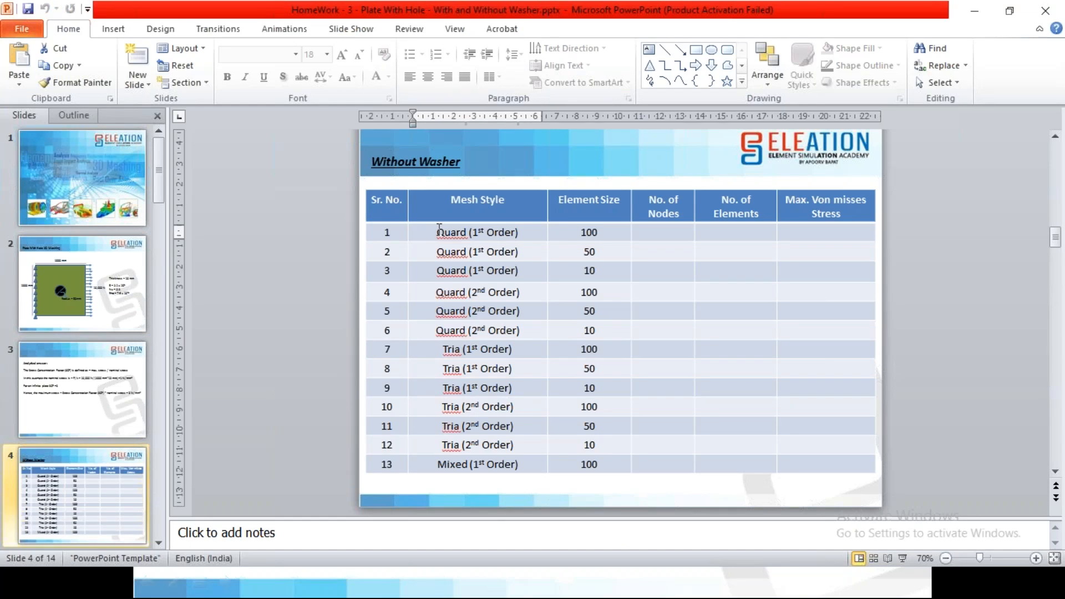
double_click(439, 230)
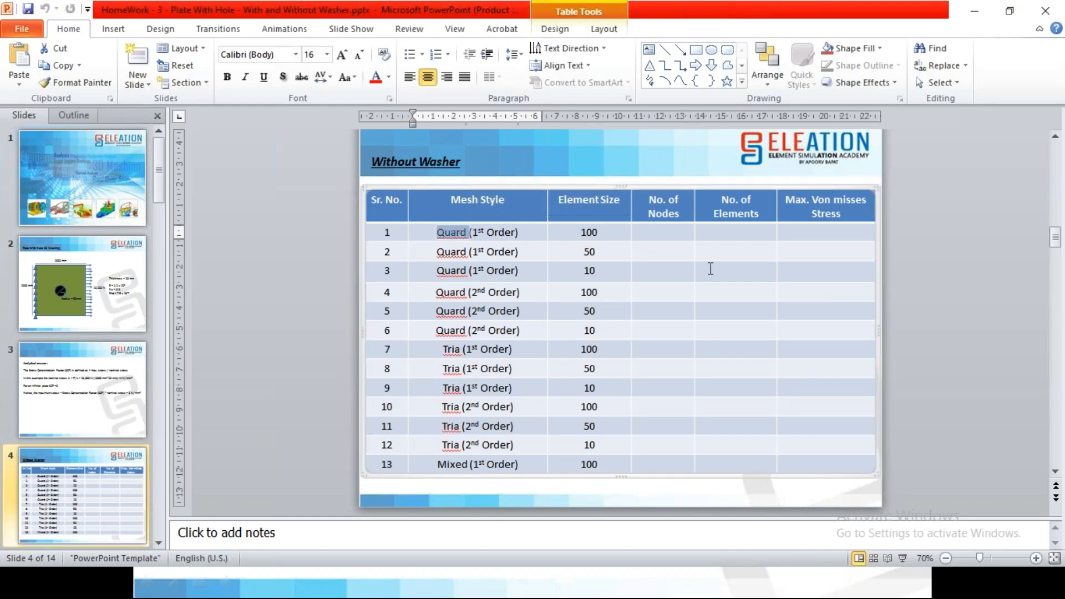
click(914, 272)
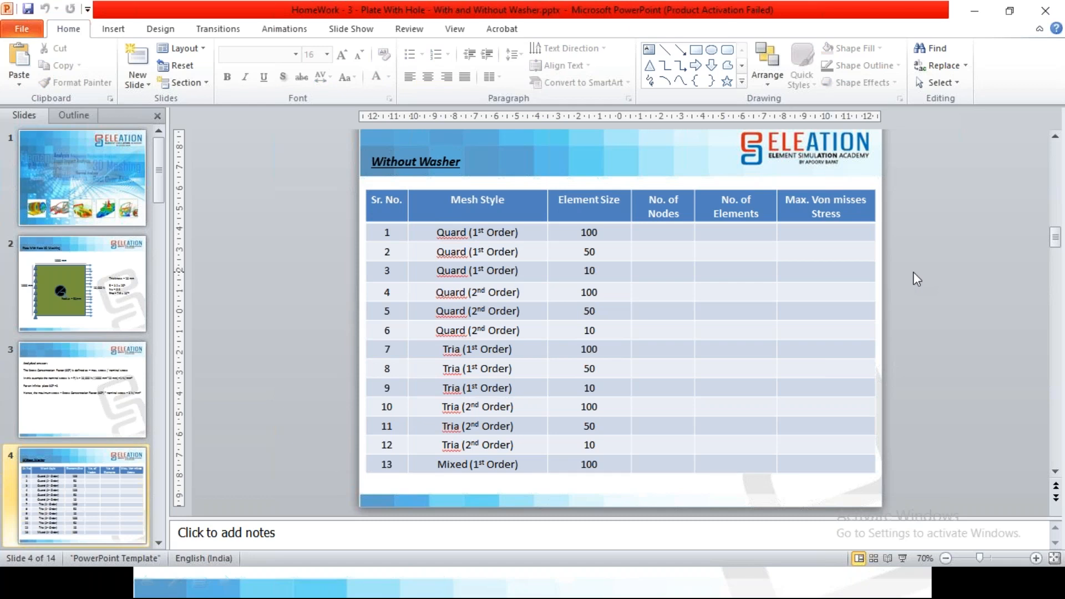
key(alt+Tab)
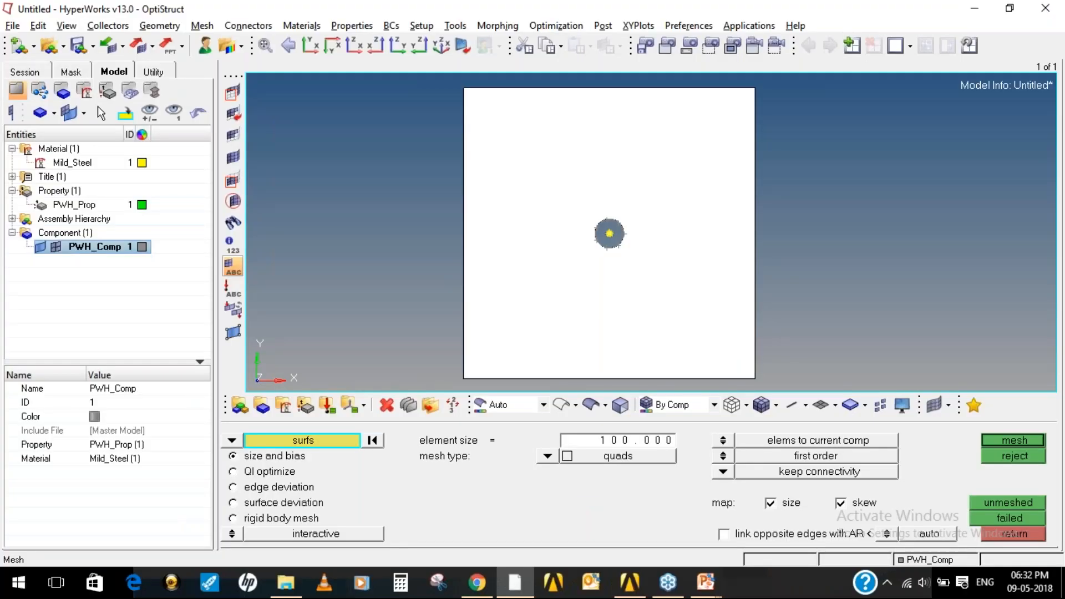
Mesh the selected plate surface with first-order quads at element size 100, keeping connectivity and placing the elements in the current component
click(549, 458)
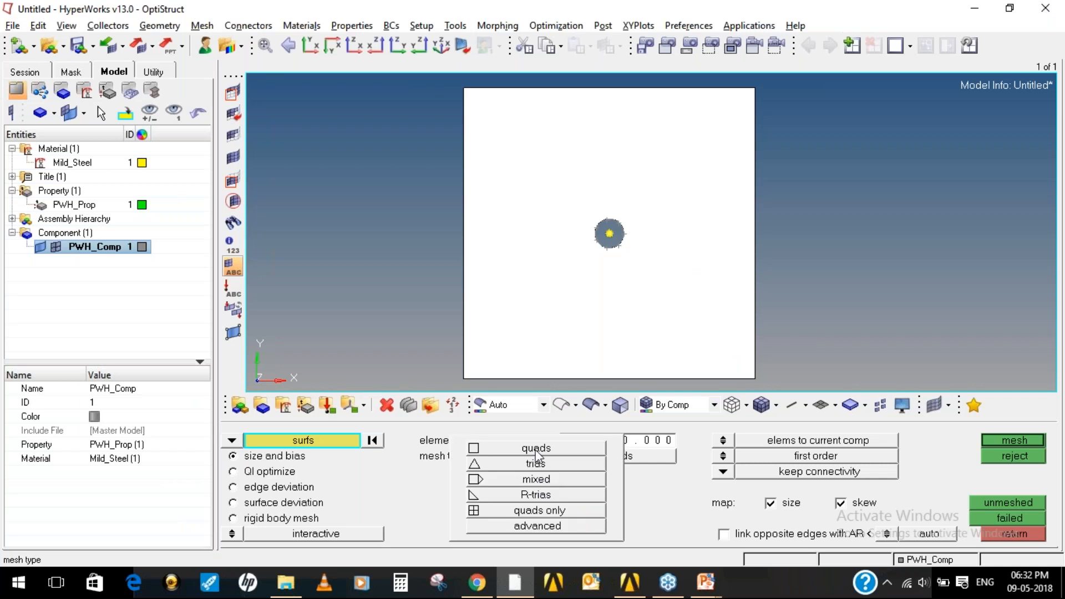
click(537, 453)
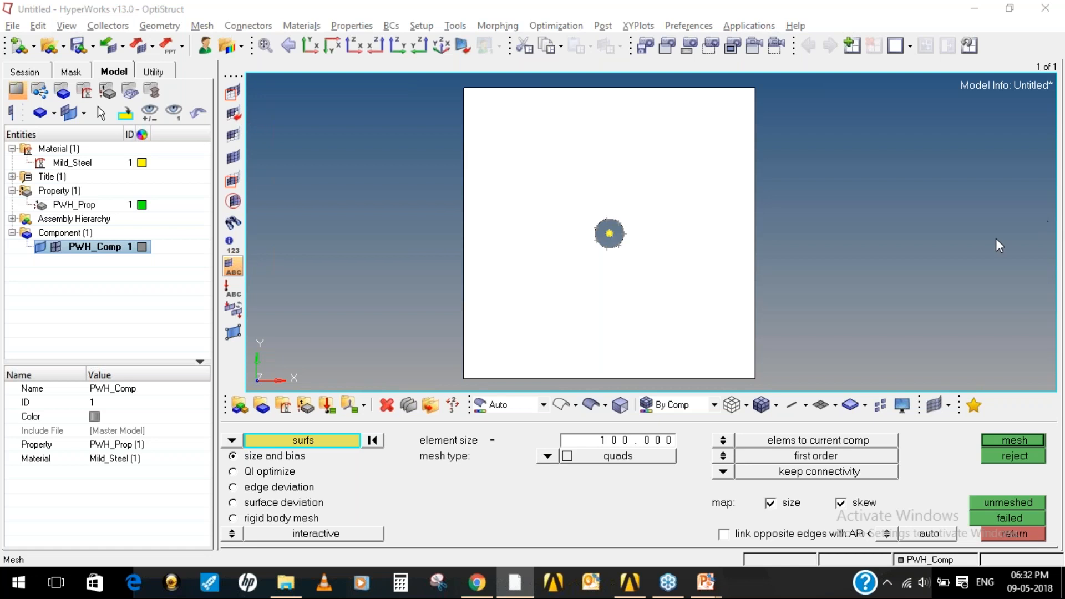
mouse_move(662, 443)
mouse_down()
mouse_move(706, 437)
mouse_move(694, 453)
mouse_move(711, 455)
mouse_move(693, 481)
mouse_up()
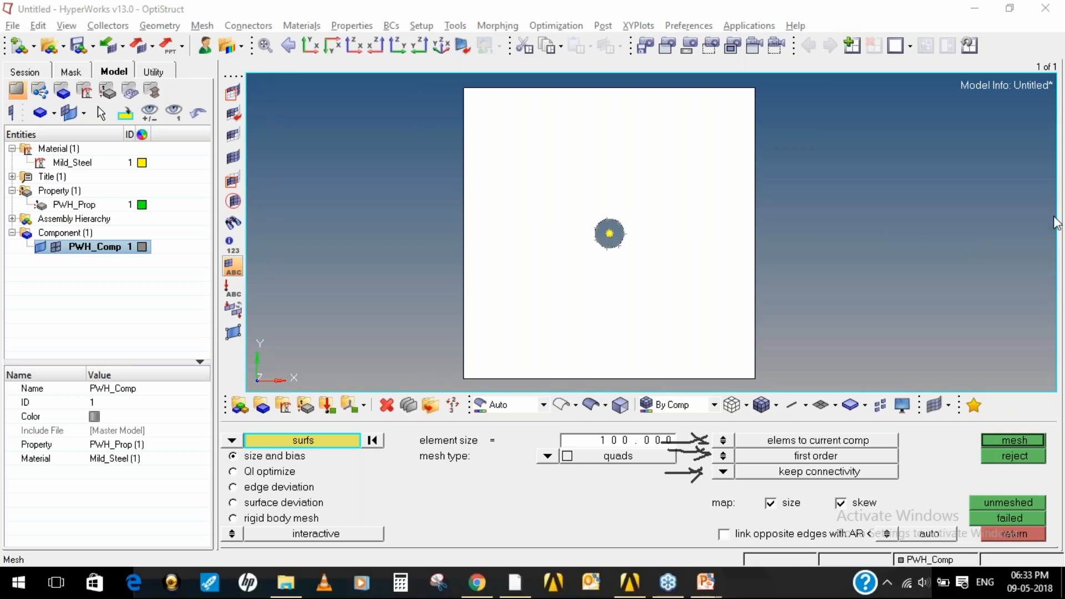
key(Escape)
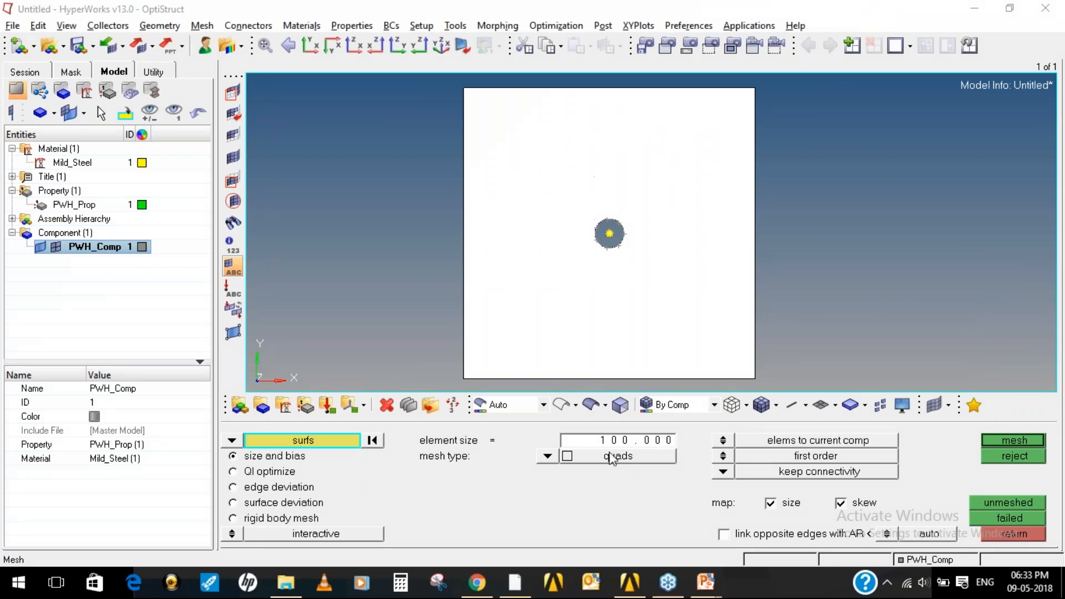
click(1003, 441)
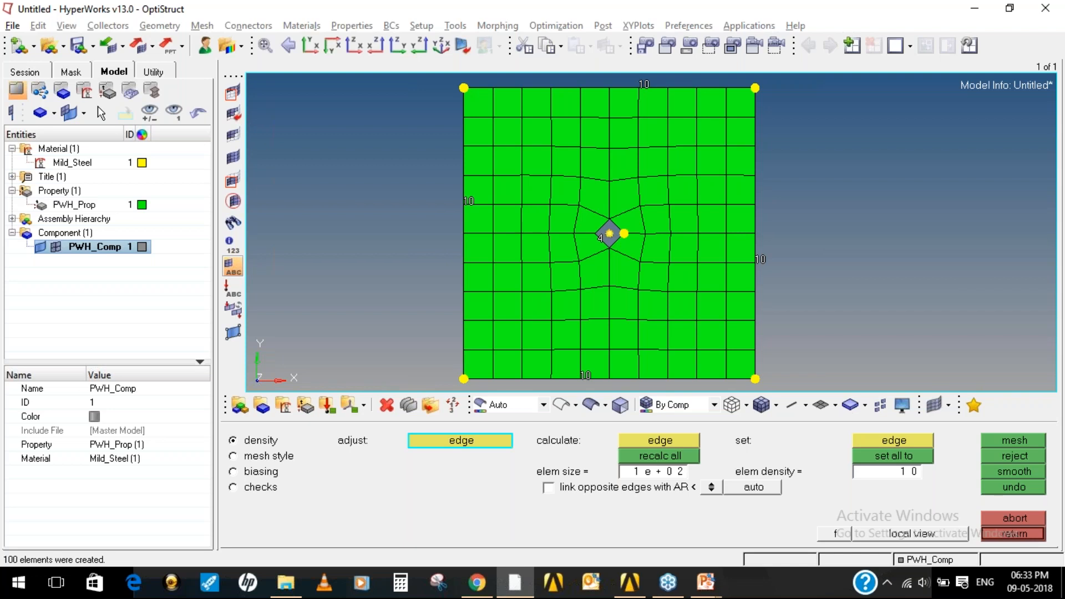
click(1013, 533)
click(1013, 533)
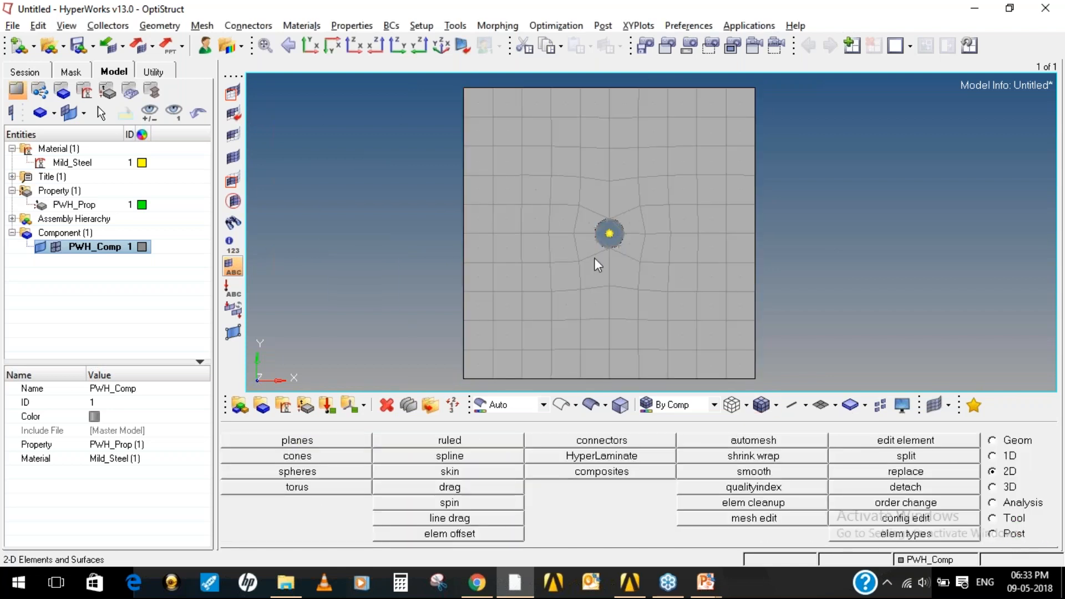
Shade the plate's elements with mesh lines shown and inspect the mesh around the hole
click(765, 408)
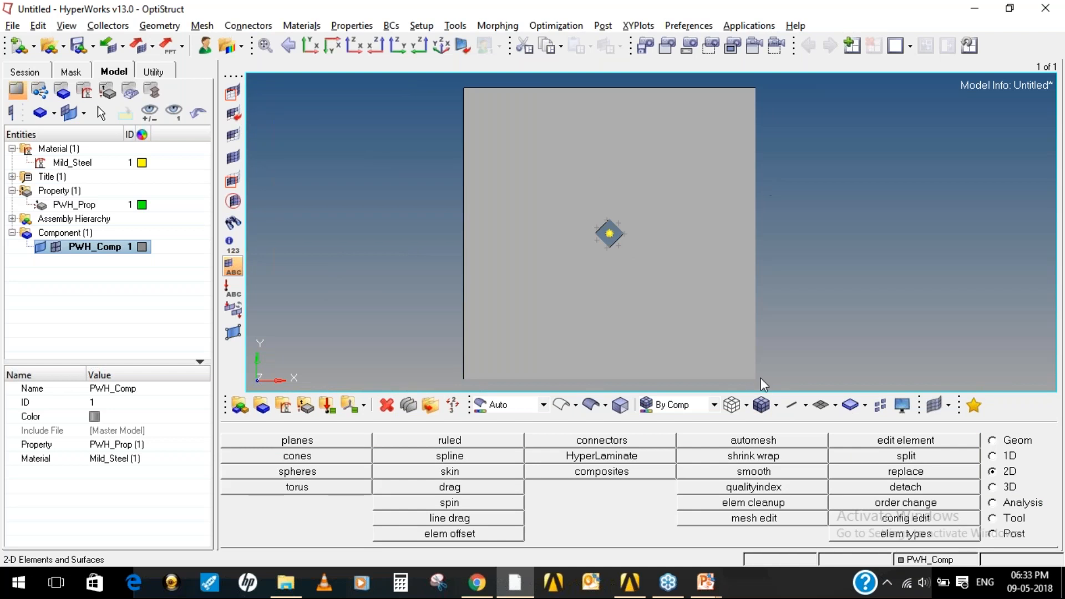
click(765, 408)
ctrl+drag(788, 294, 740, 338)
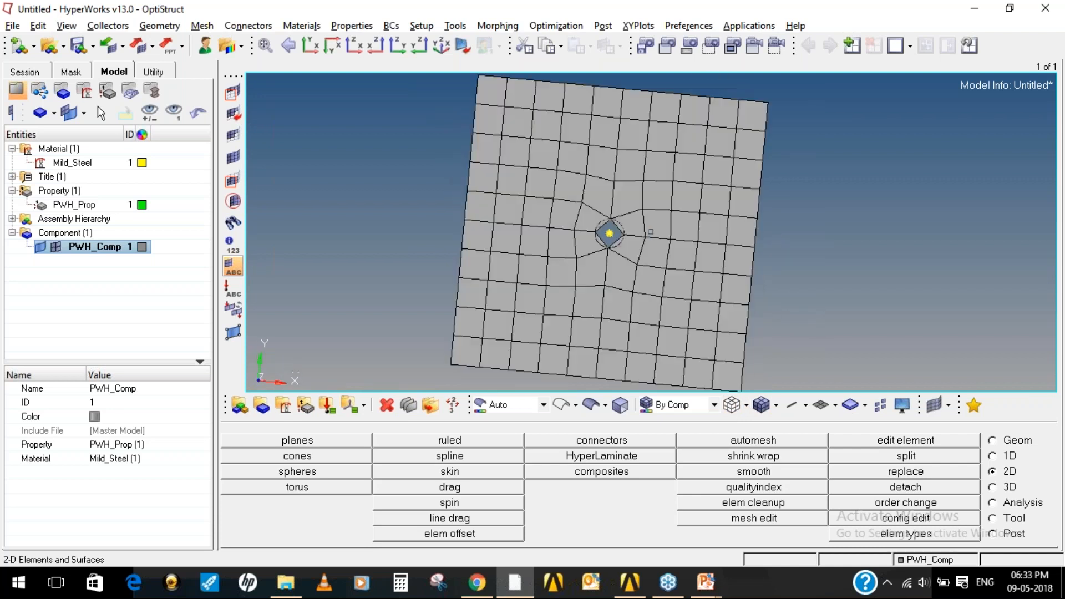
click(309, 43)
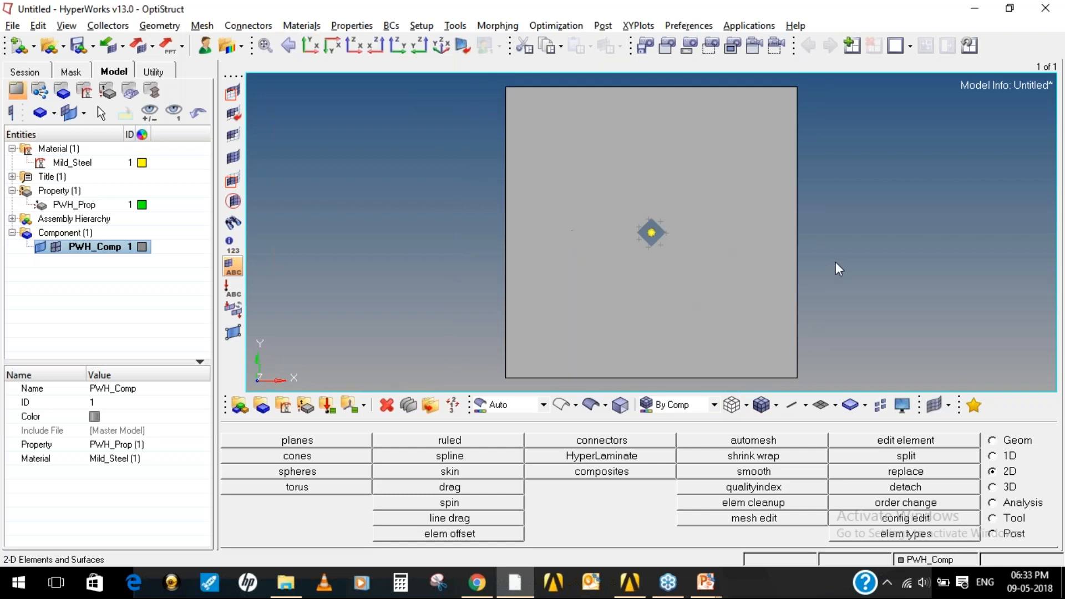
ctrl+drag(836, 262, 909, 220)
ctrl+drag(799, 278, 786, 288)
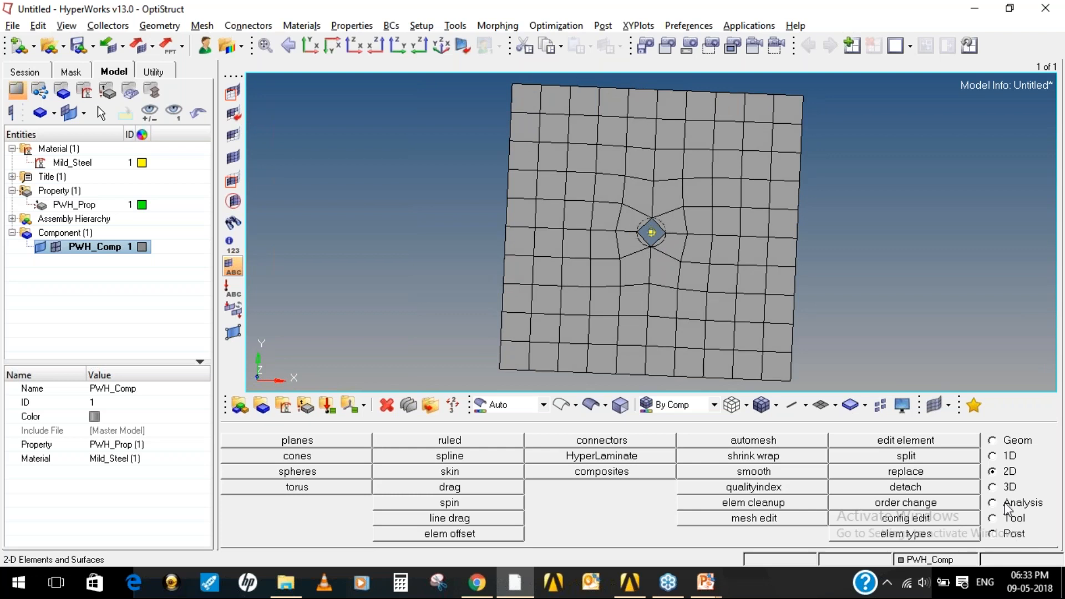
mouse_move(853, 281)
ctrl+mouse_down()
mouse_move(871, 269)
mouse_move(932, 278)
mouse_move(865, 278)
ctrl+mouse_up()
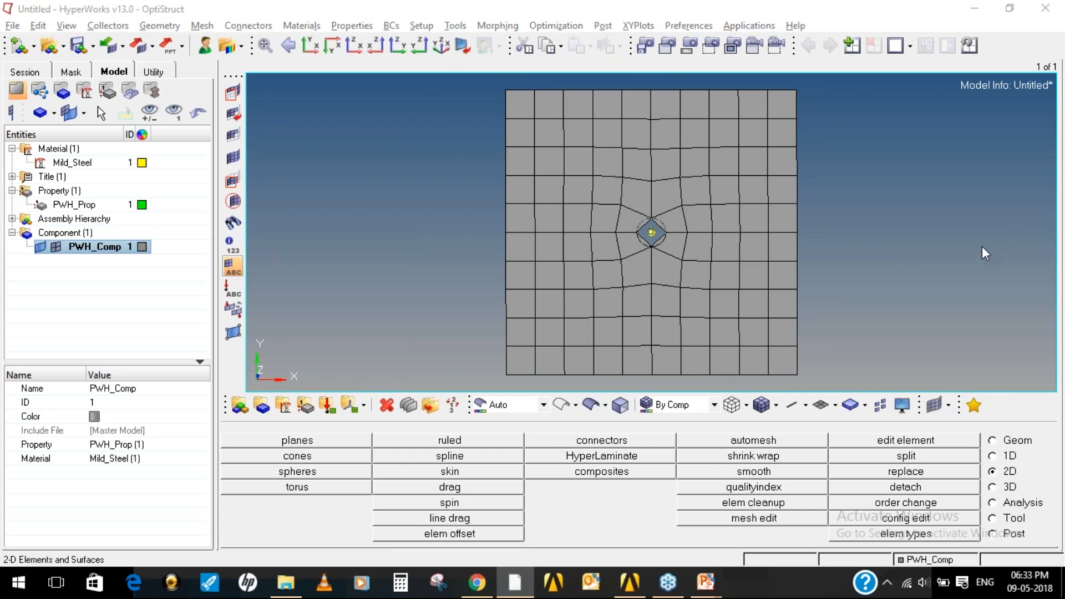
mouse_move(321, 393)
mouse_down()
mouse_move(319, 430)
mouse_move(341, 392)
mouse_move(312, 395)
mouse_up()
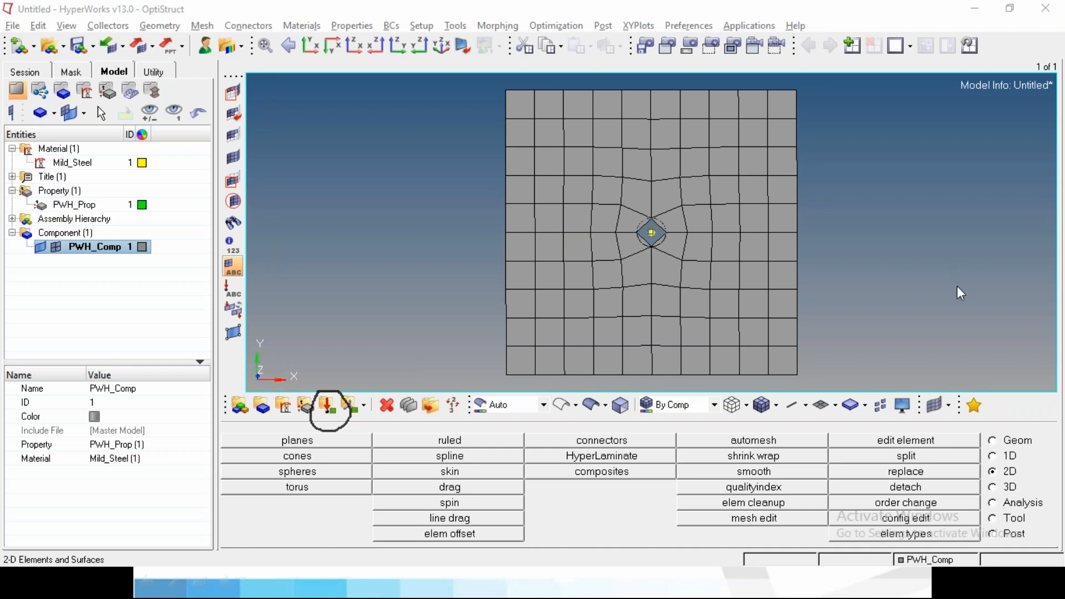
click(944, 300)
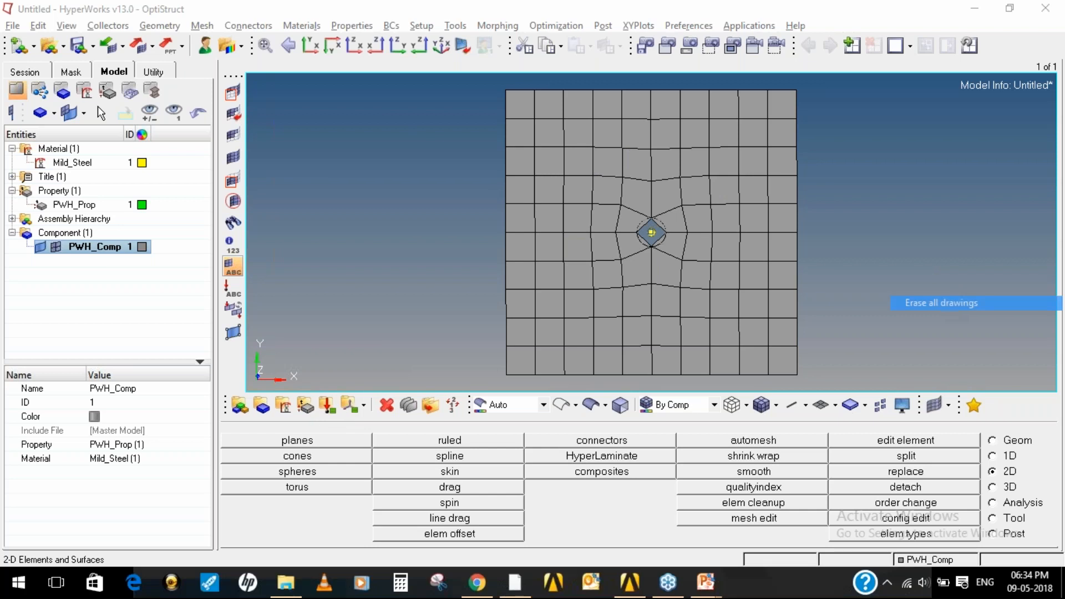
click(951, 232)
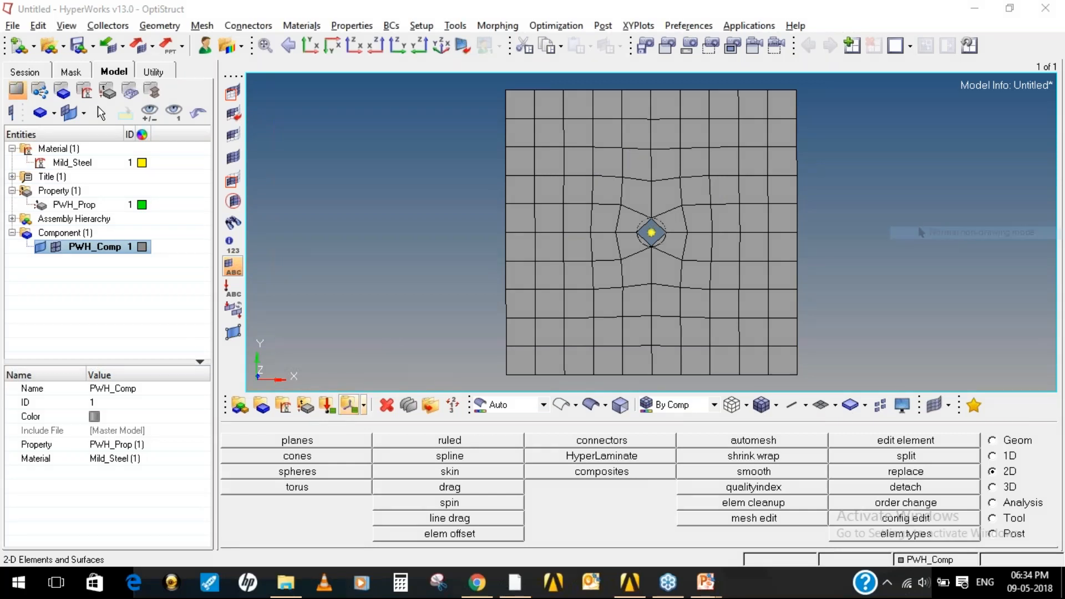
Create a green load collector named SPC with no card image and expand the load collectors in the model tree
click(327, 405)
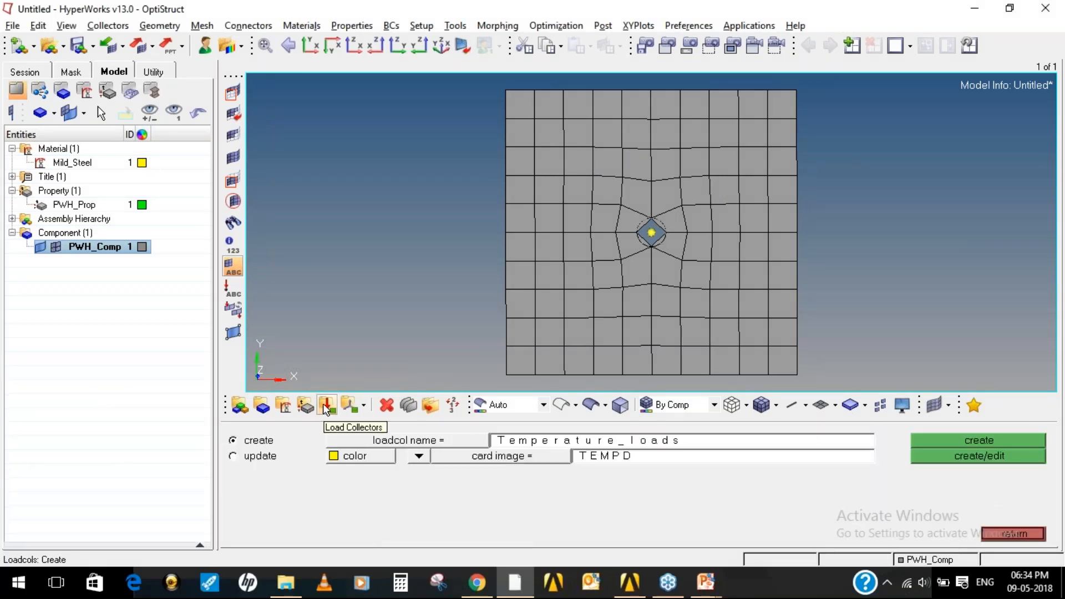
click(587, 442)
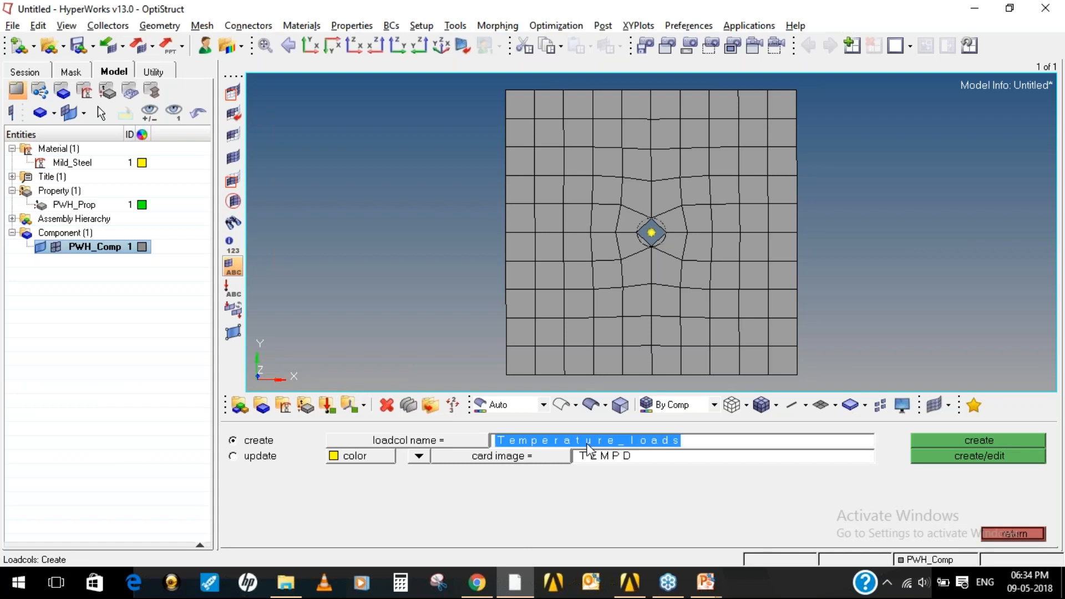
key(BackSpace)
text(SPC_)
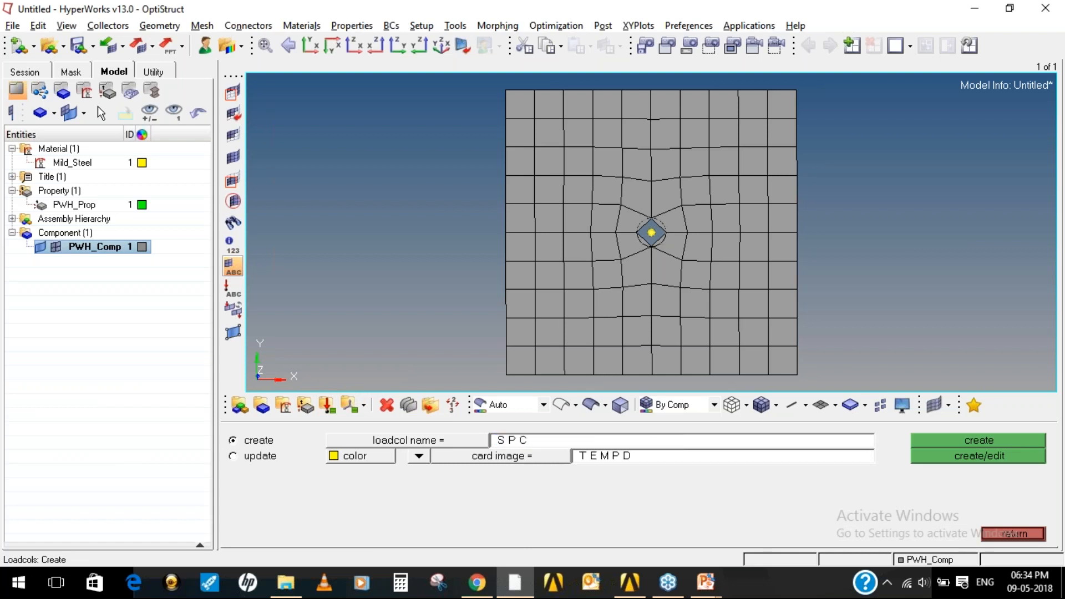
click(381, 455)
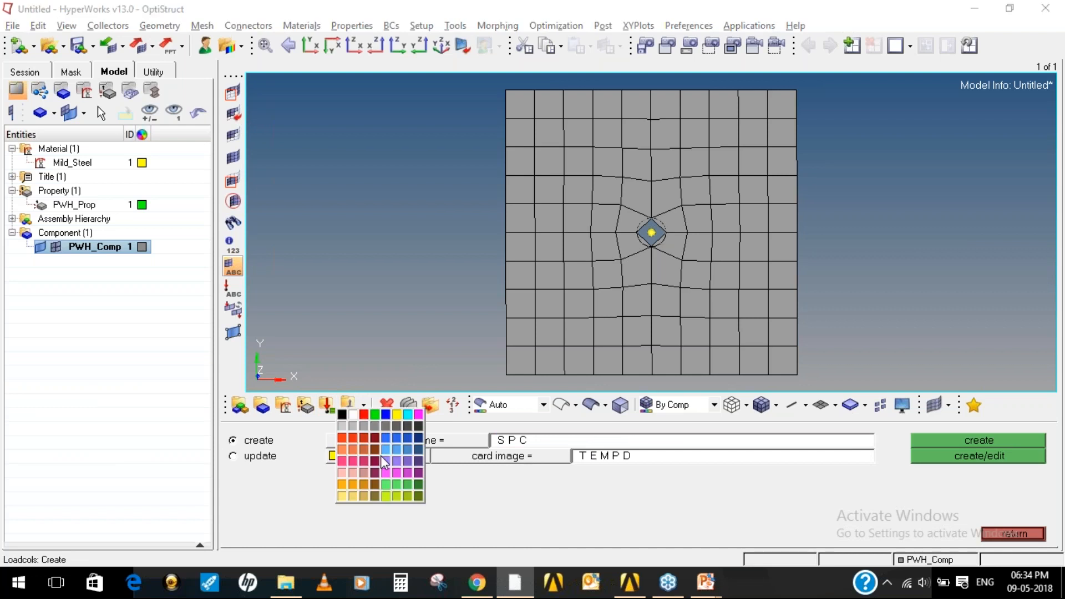
click(376, 416)
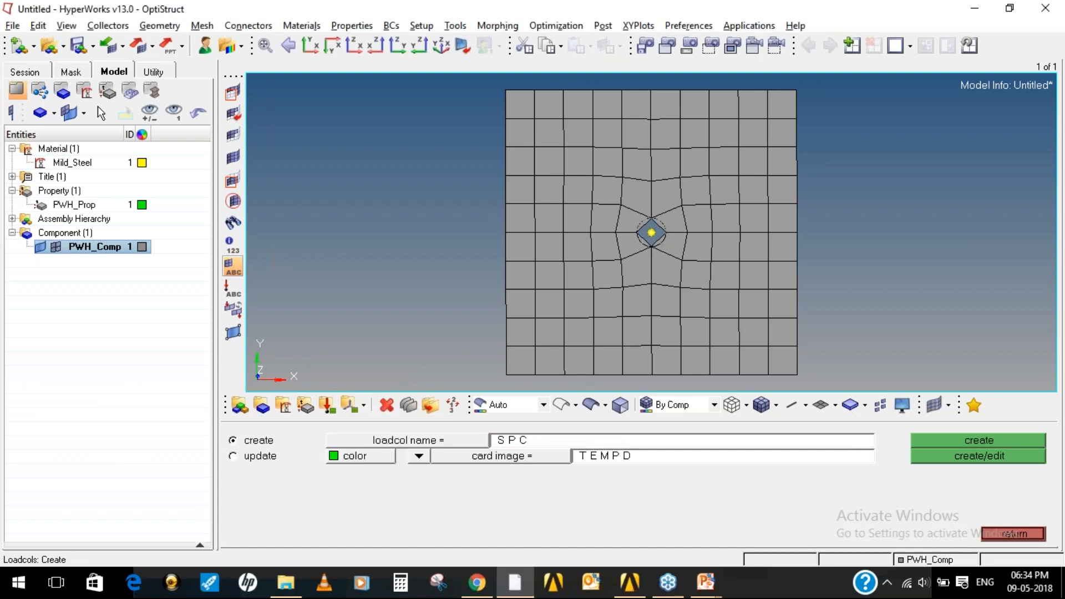
click(419, 456)
click(420, 477)
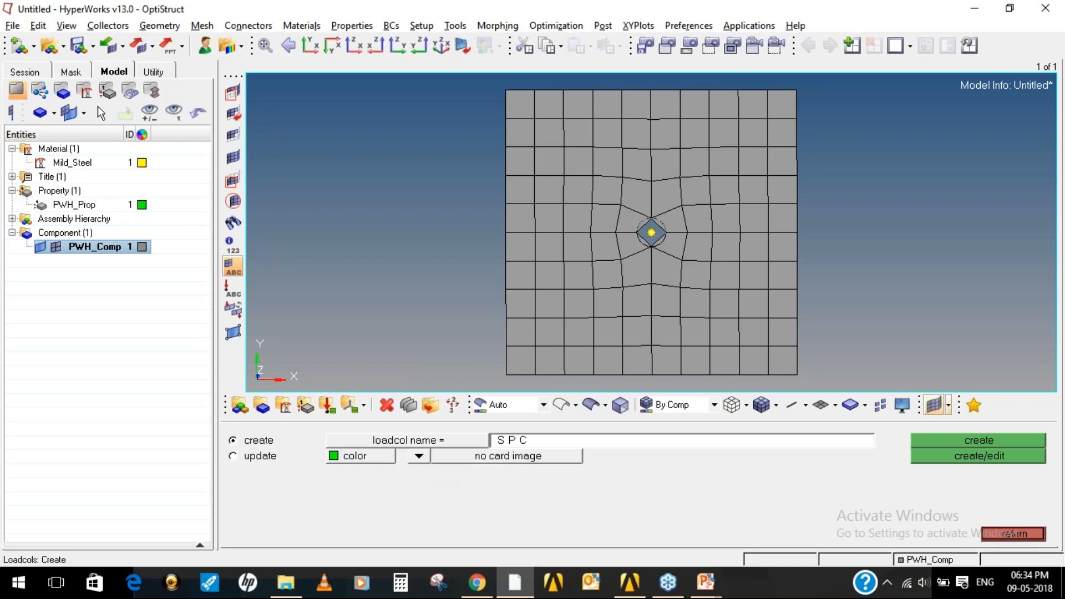
click(947, 441)
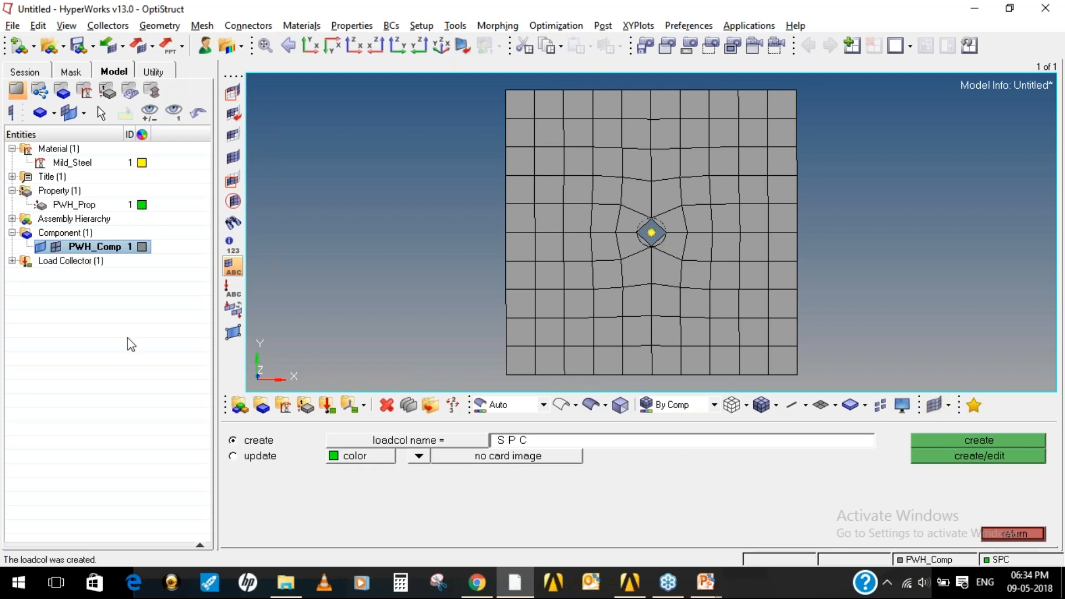
click(12, 261)
Create a red load collector named FORCE with no card image
click(517, 442)
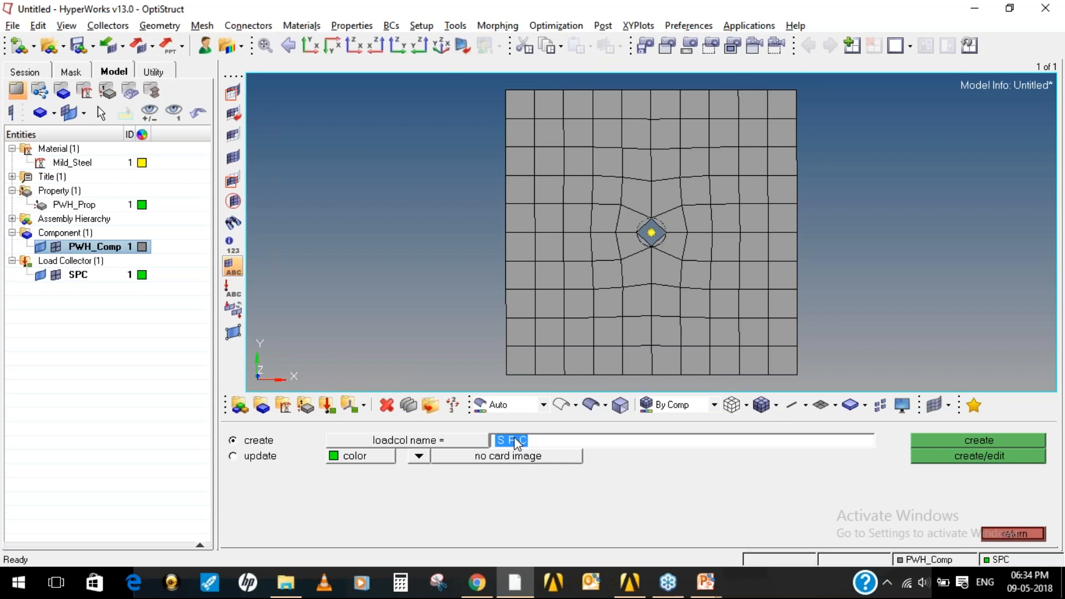
text(FORCE_)
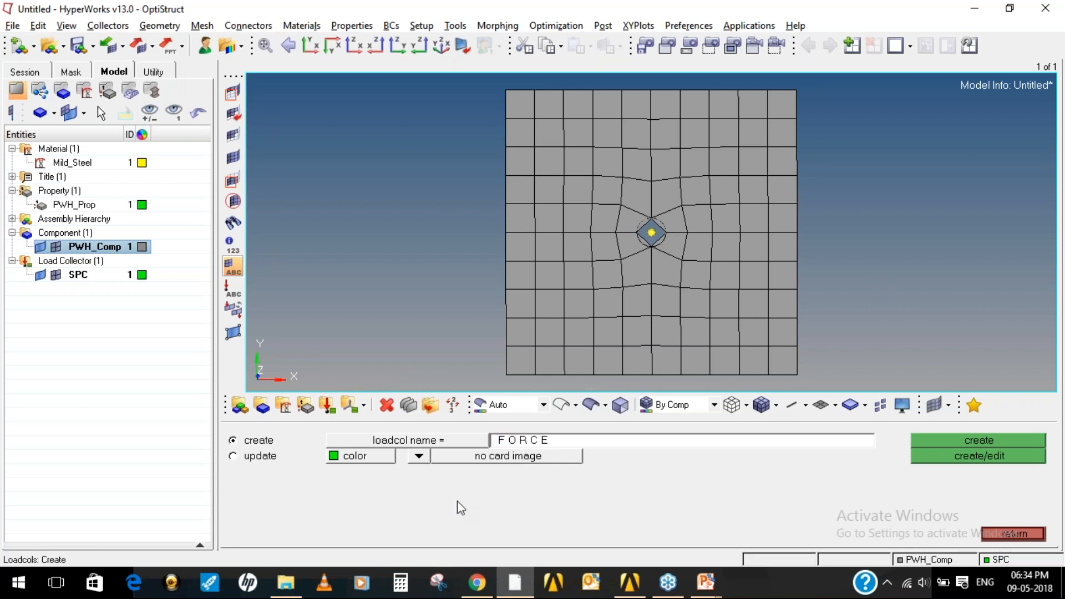
click(355, 456)
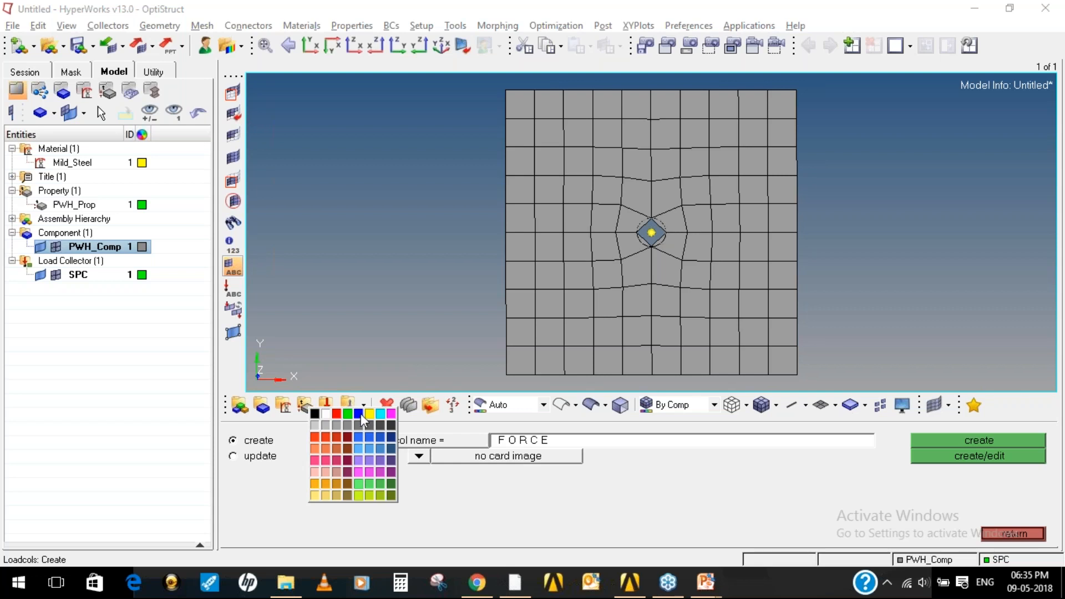
click(336, 414)
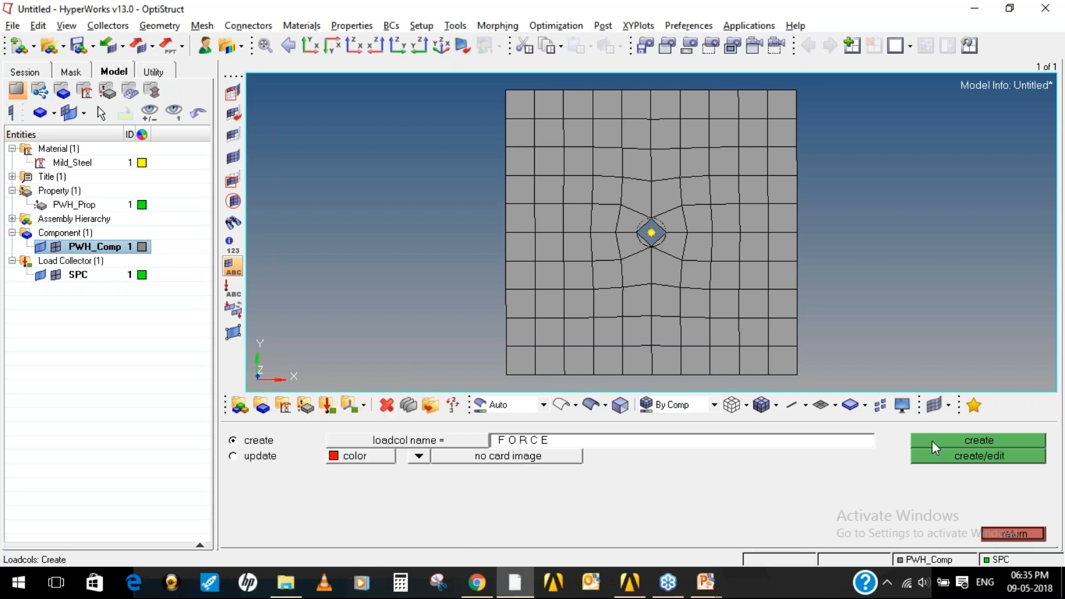
click(953, 439)
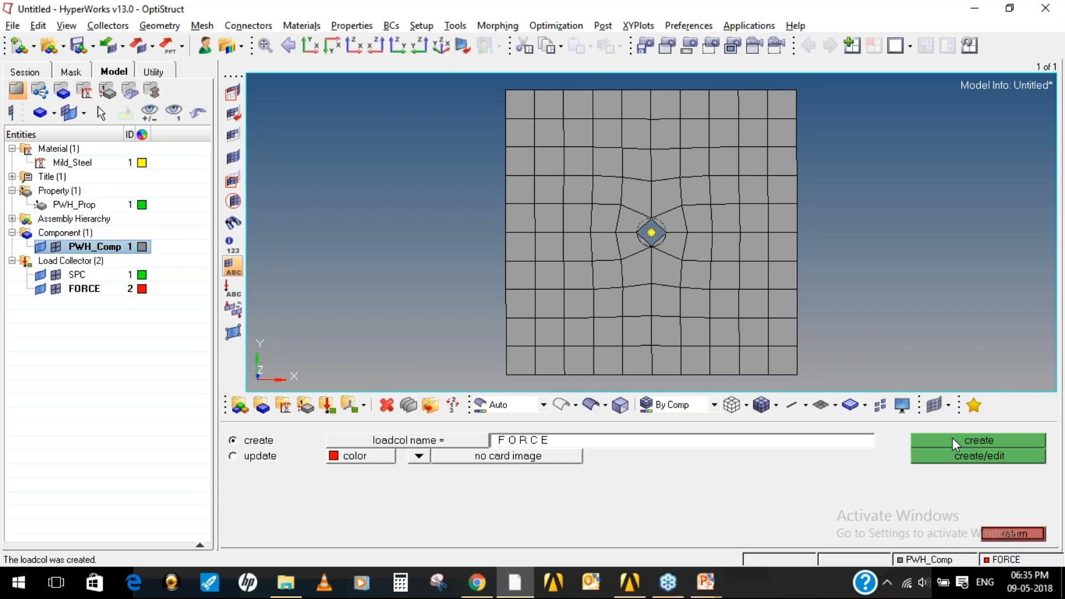
click(1012, 534)
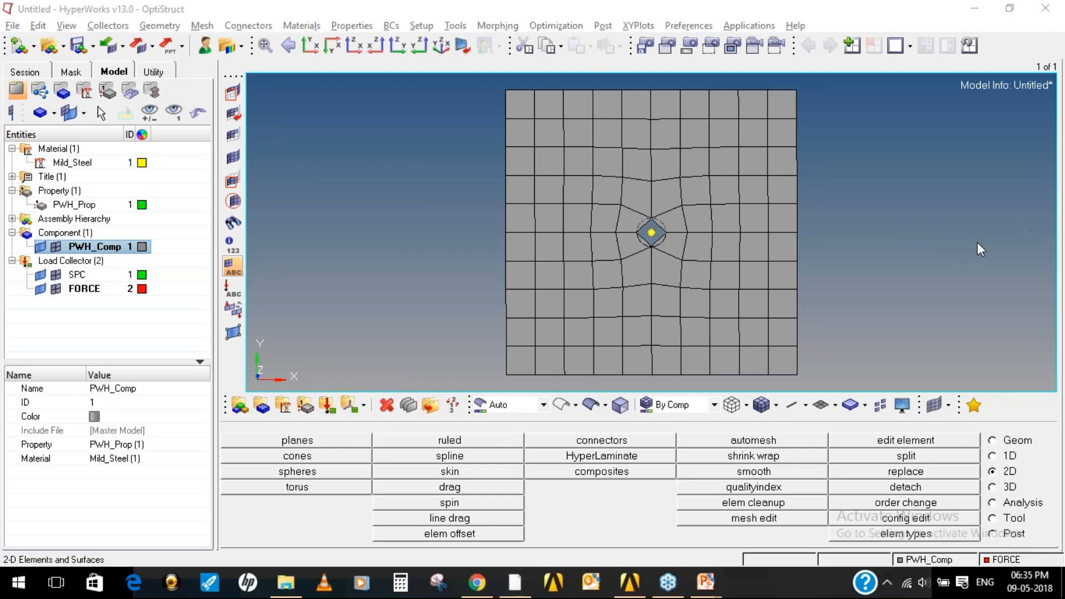
mouse_move(1017, 491)
mouse_down()
mouse_move(996, 515)
mouse_move(1011, 495)
mouse_up()
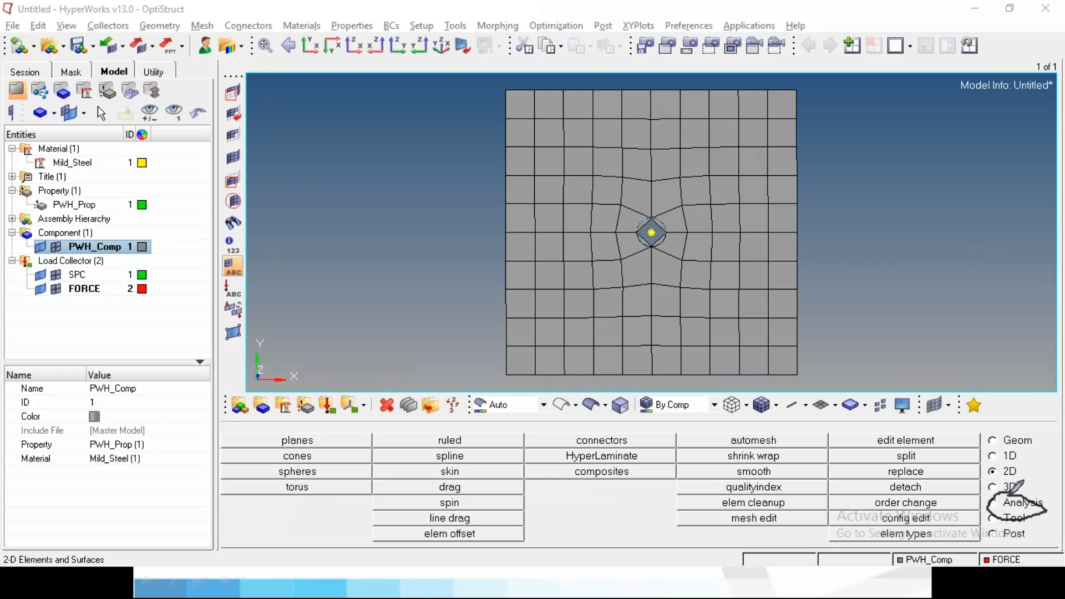
click(1050, 213)
click(920, 229)
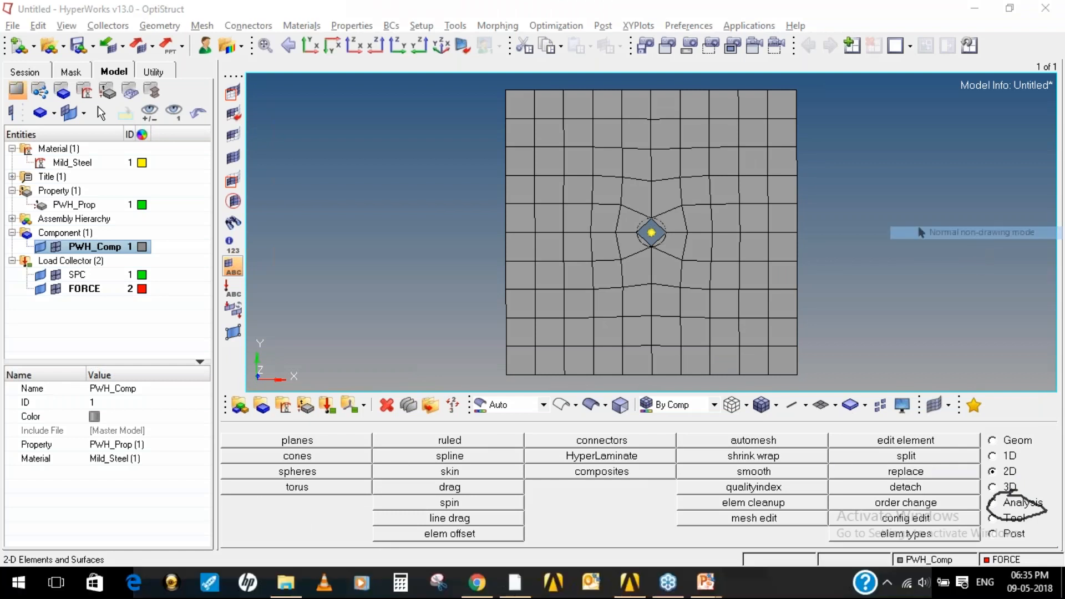
Constrain dof1 to dof6 at 0 on all nodes of the plate's left edge, with SPC as the current load collector
click(1016, 505)
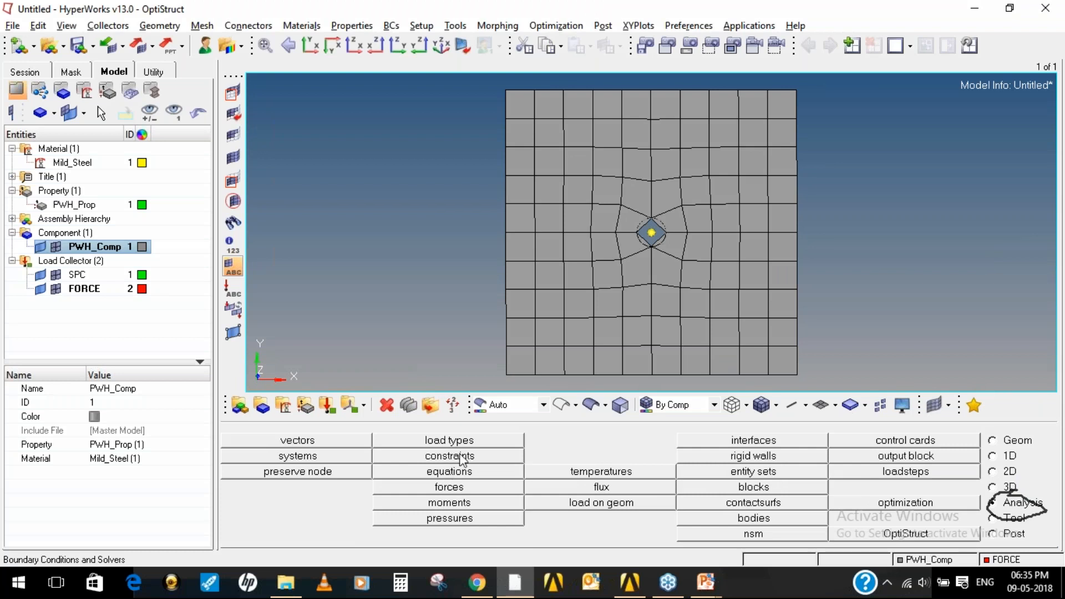
click(463, 458)
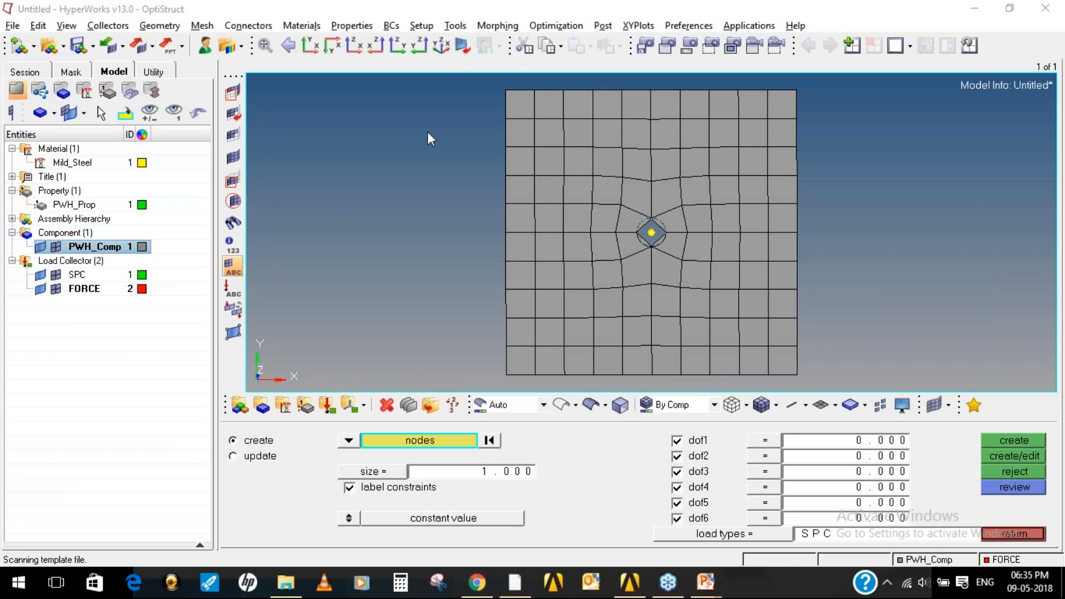
shift+drag(477, 78, 519, 393)
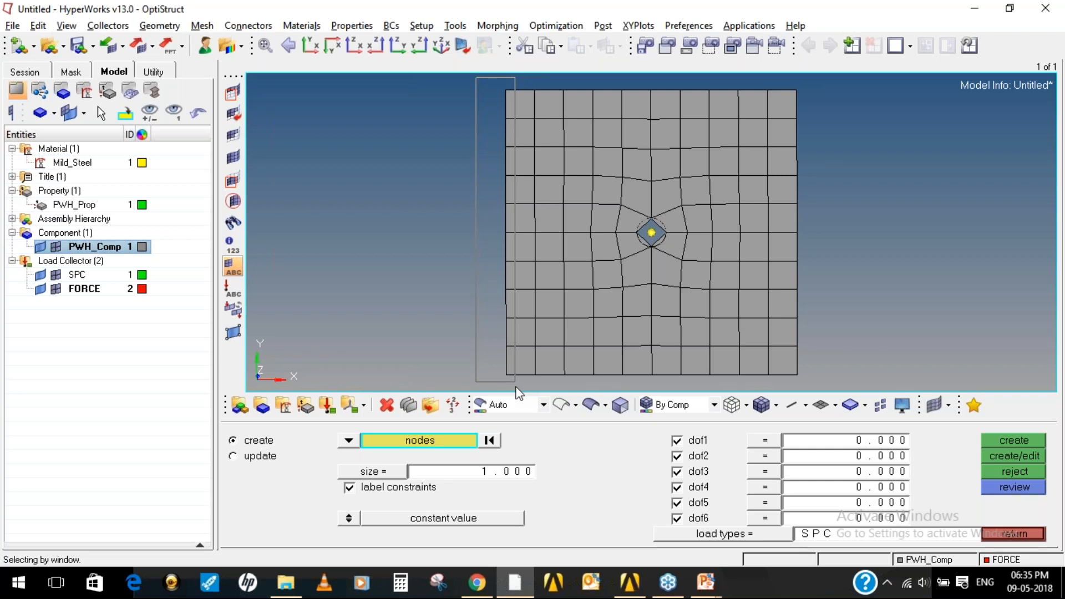
shift+drag(516, 387, 516, 386)
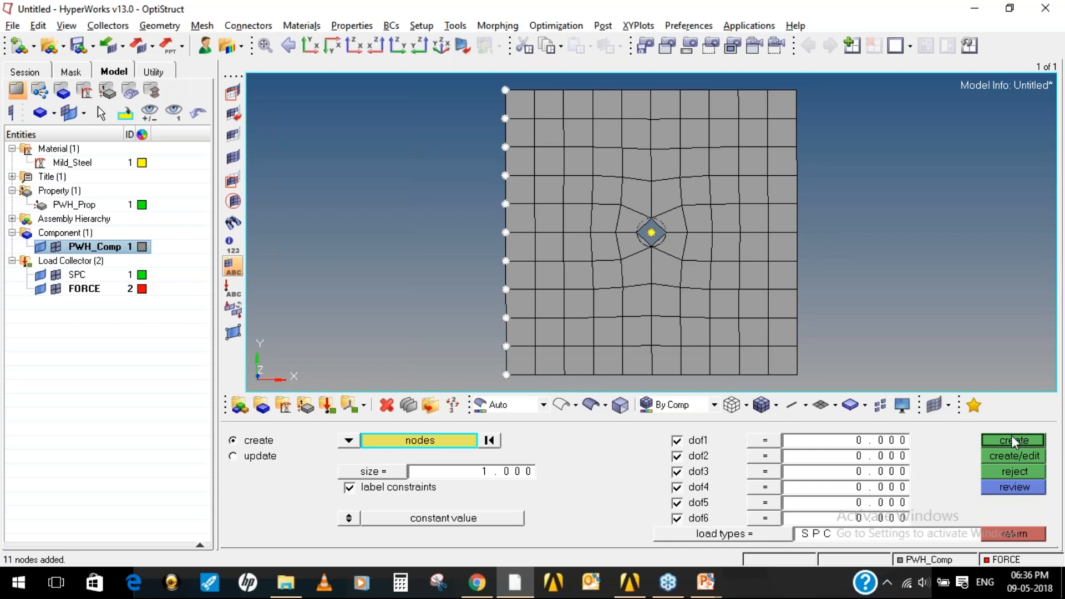
click(78, 276)
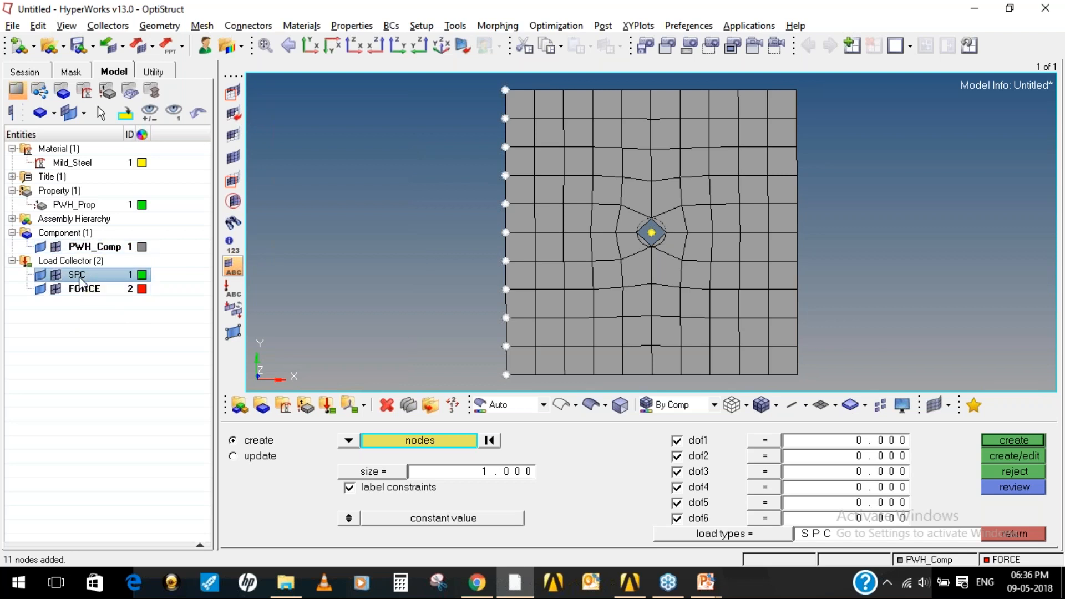
right_click(80, 280)
click(114, 312)
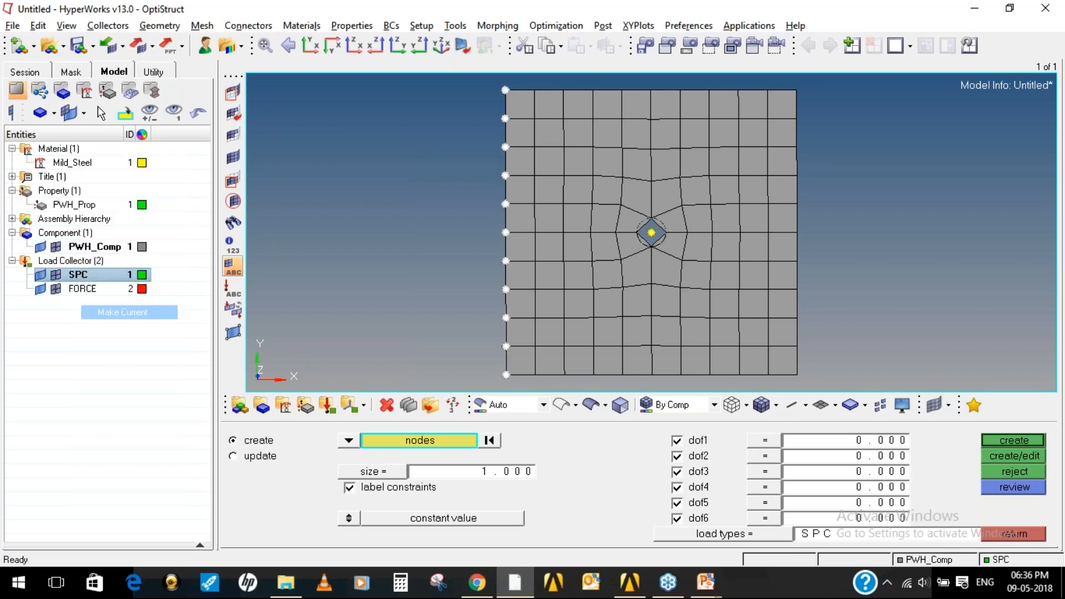
click(995, 438)
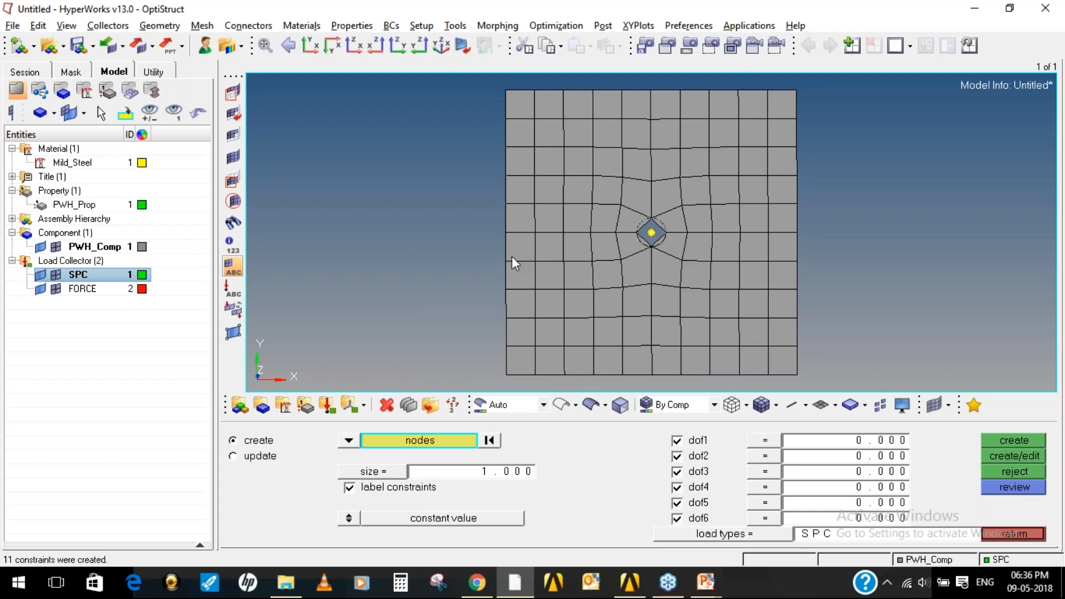
Set the constraint display size to 100 and inspect the constraint symbols along the plate's left edge
scroll(499, 181, down, 1)
scroll(499, 181, up, 4)
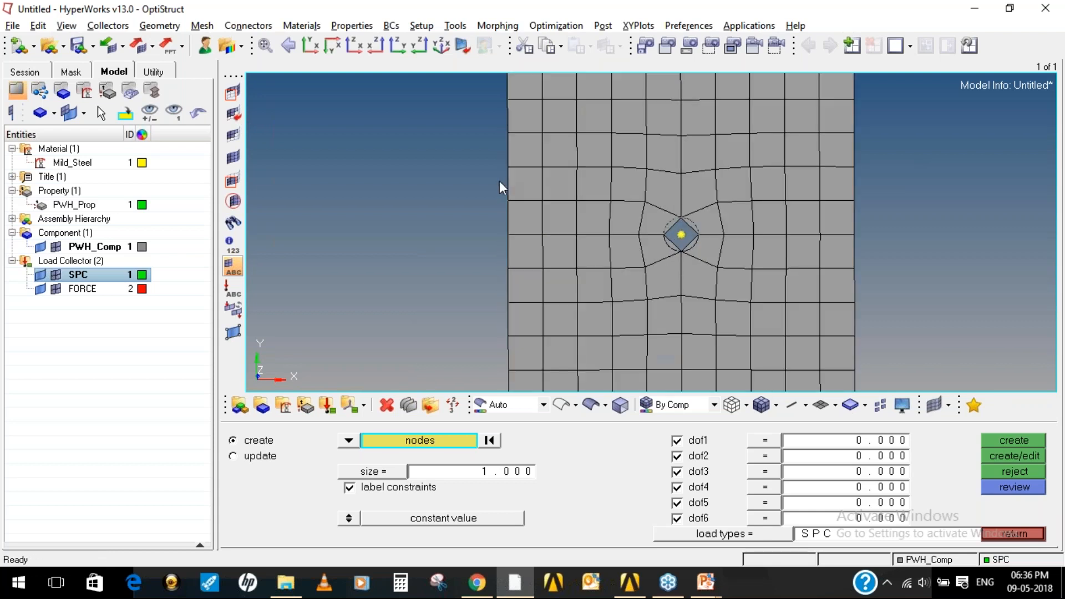
scroll(518, 177, up, 6)
scroll(546, 295, down, 4)
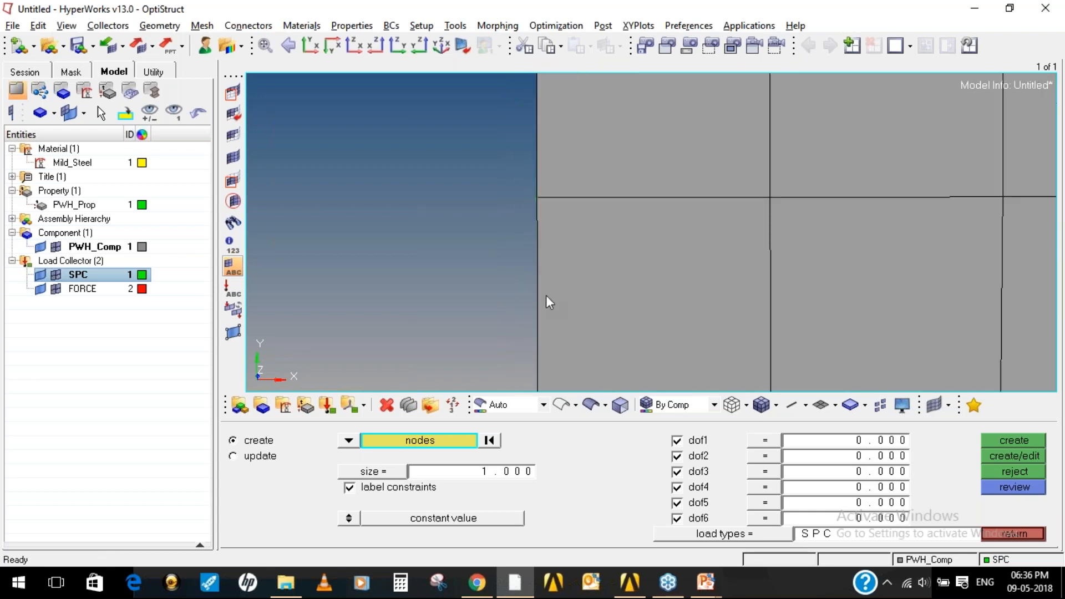
scroll(546, 295, down, 5)
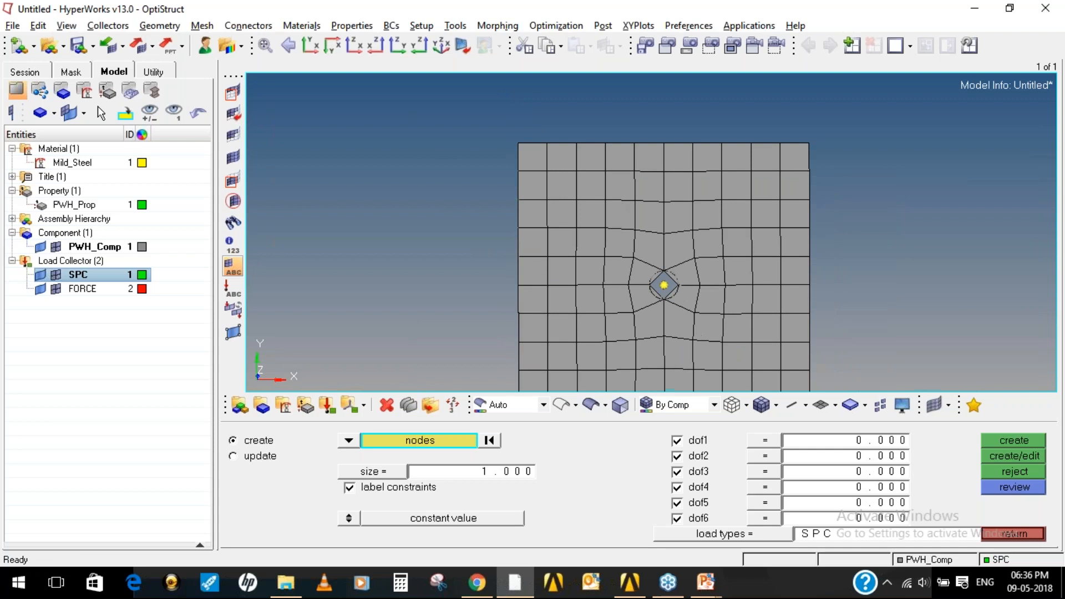
click(491, 471)
text(100)
key(Return)
ctrl+middle_drag(518, 158, 588, 219)
ctrl+scroll(588, 219, down, 6)
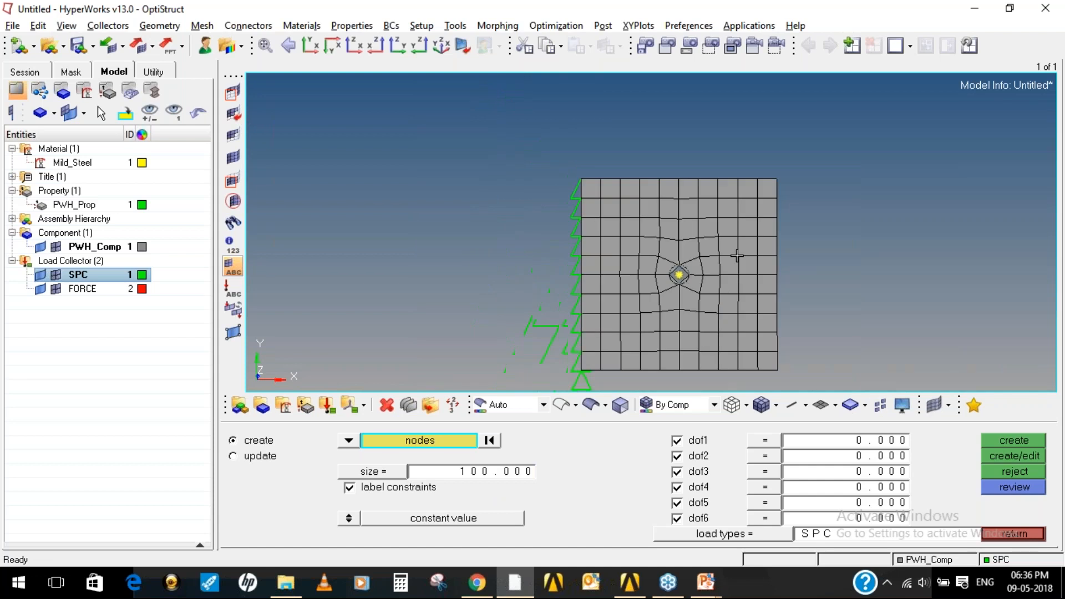
ctrl+right_drag(680, 254, 524, 247)
ctrl+drag(523, 248, 638, 211)
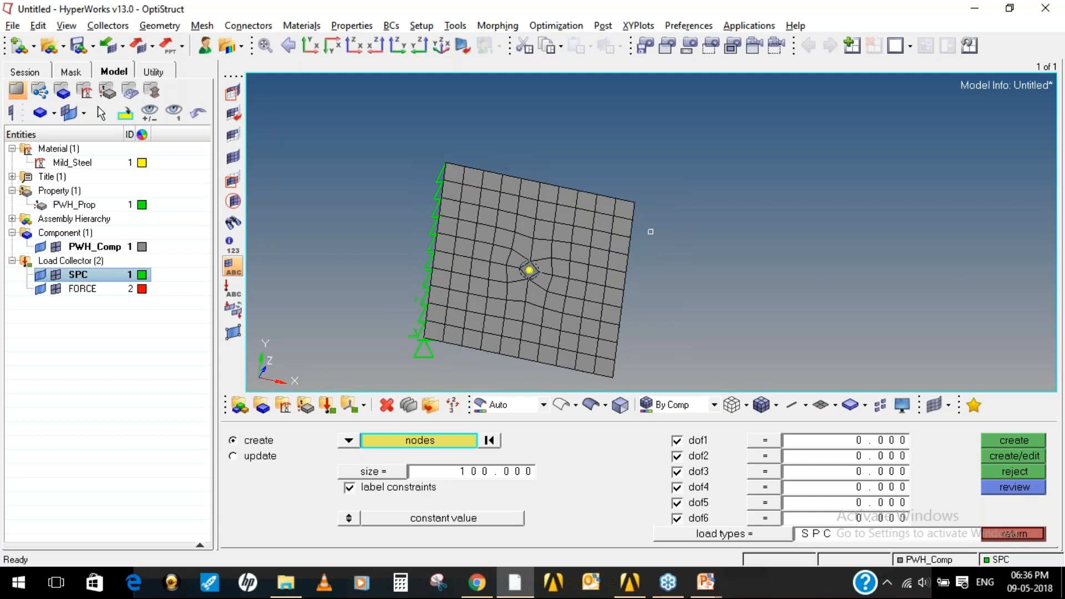
click(1011, 537)
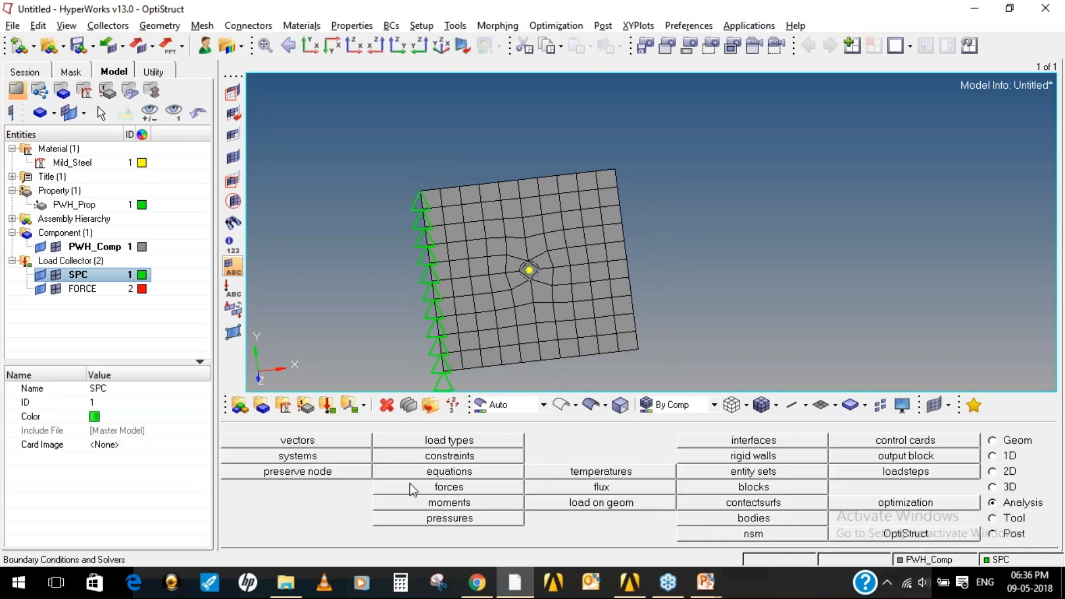
click(439, 491)
ctrl+drag(647, 228, 642, 197)
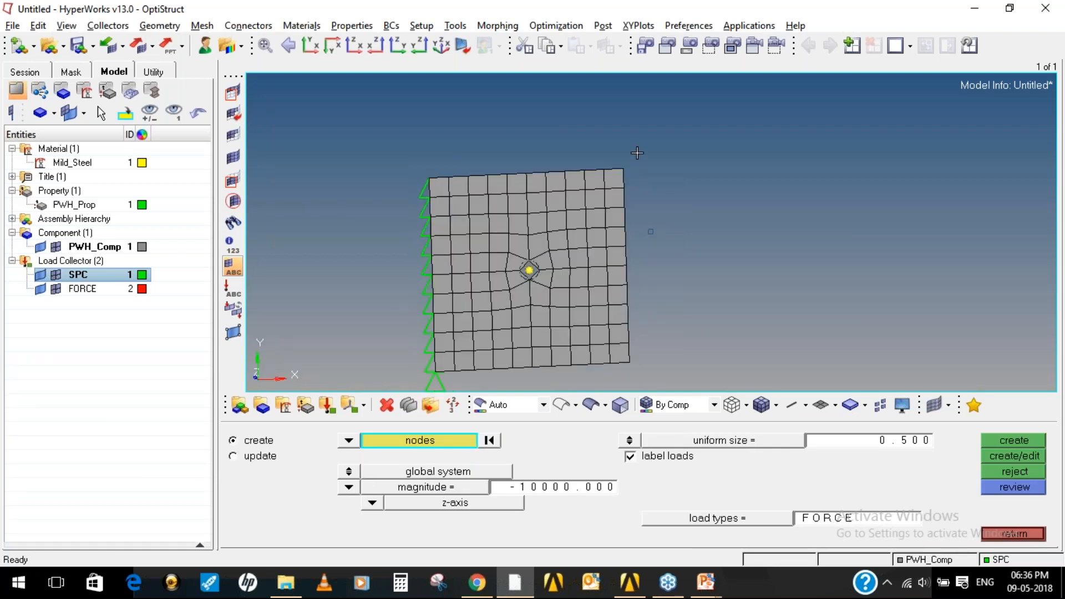
shift+drag(641, 148, 621, 393)
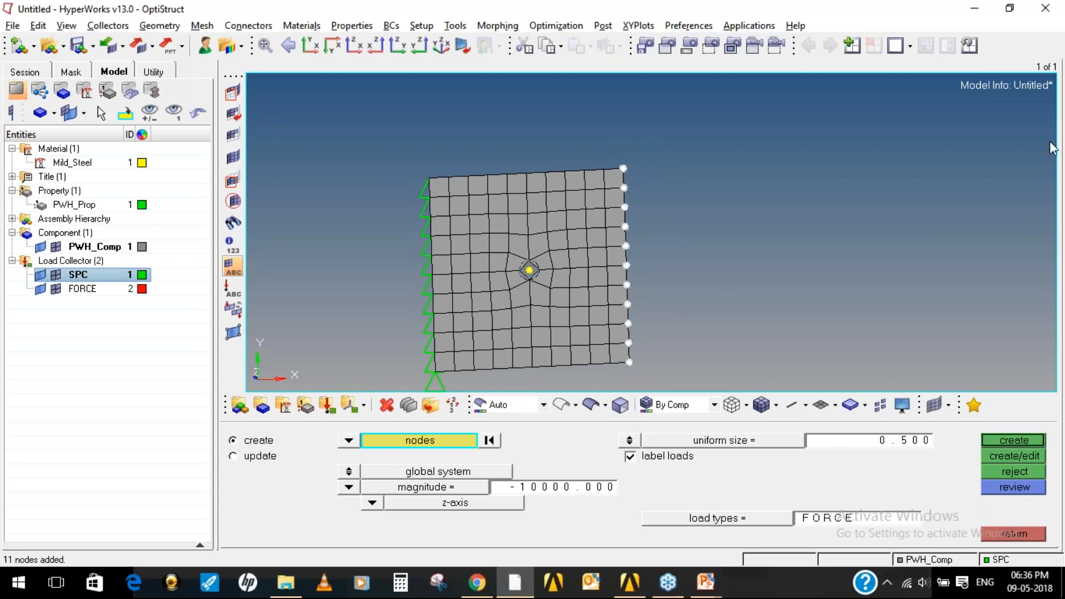
click(1050, 62)
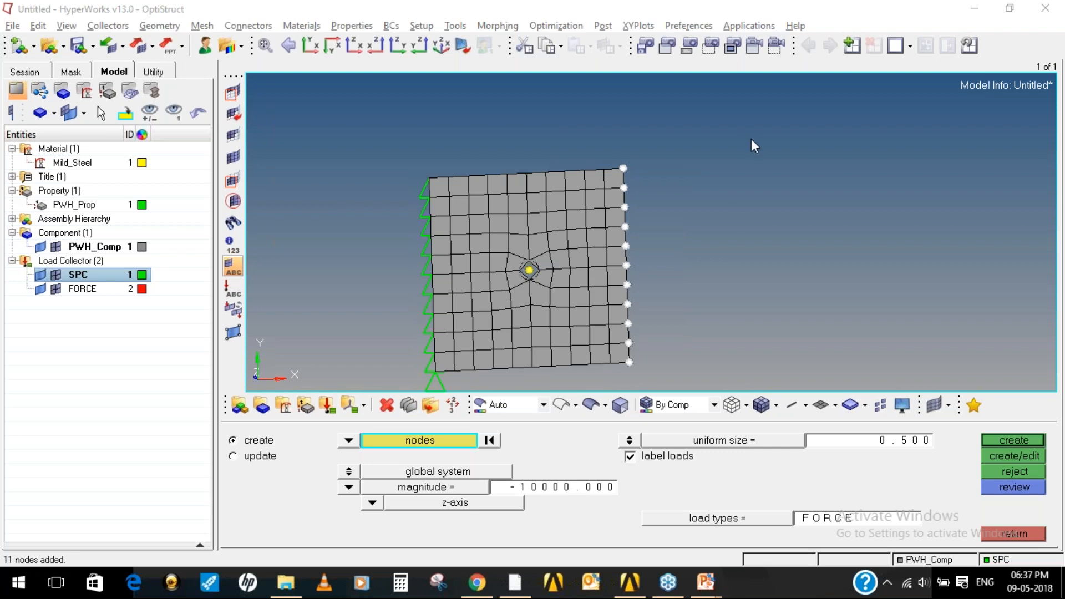
click(1020, 536)
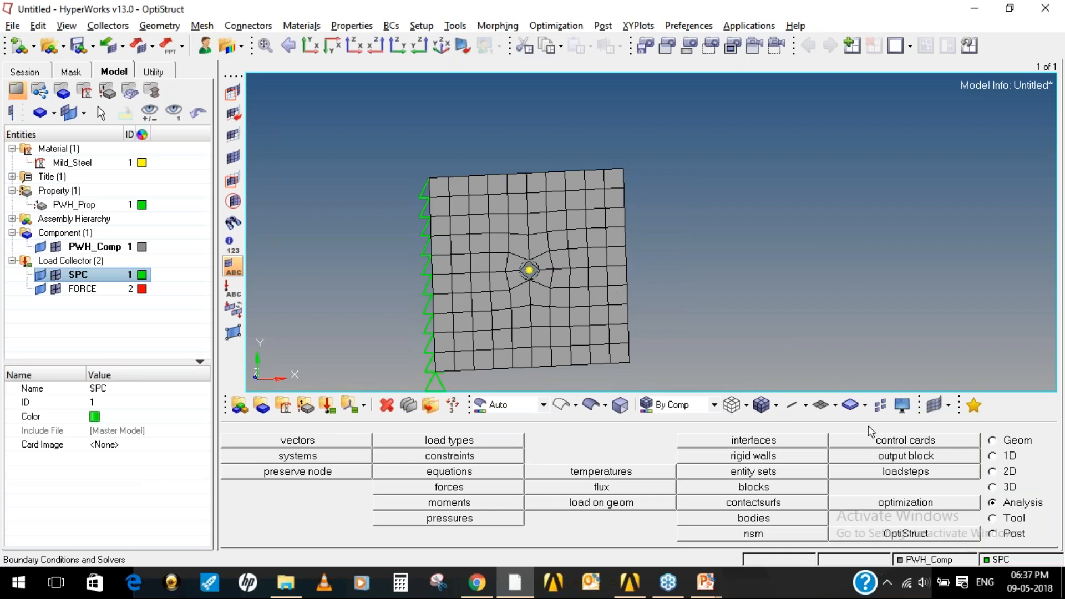
click(445, 458)
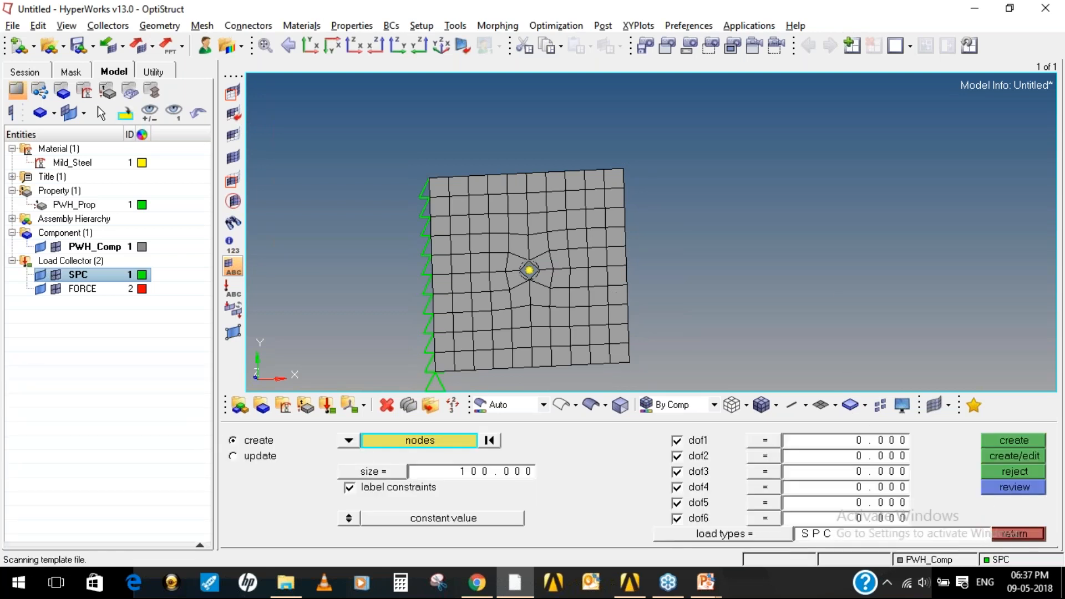
ctrl+drag(696, 182, 651, 232)
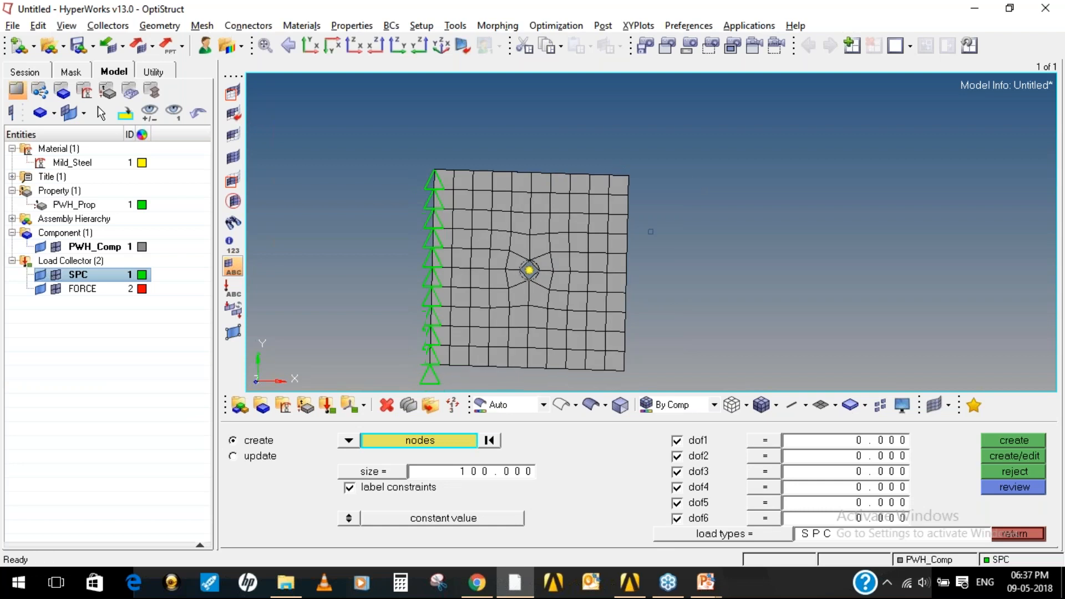
ctrl+drag(687, 302, 703, 292)
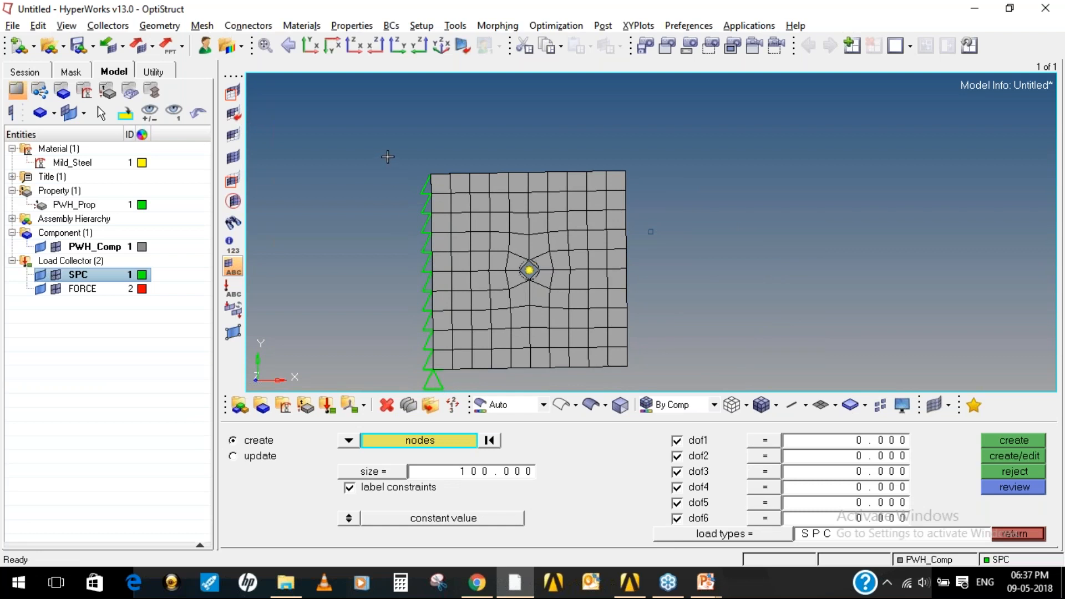
shift+drag(388, 157, 448, 402)
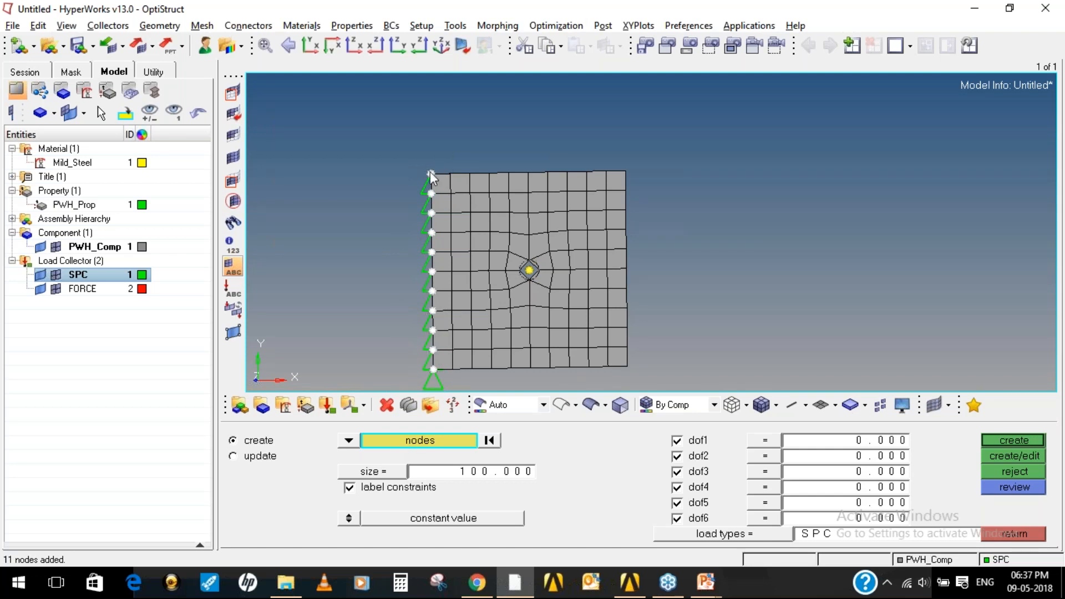
click(1007, 538)
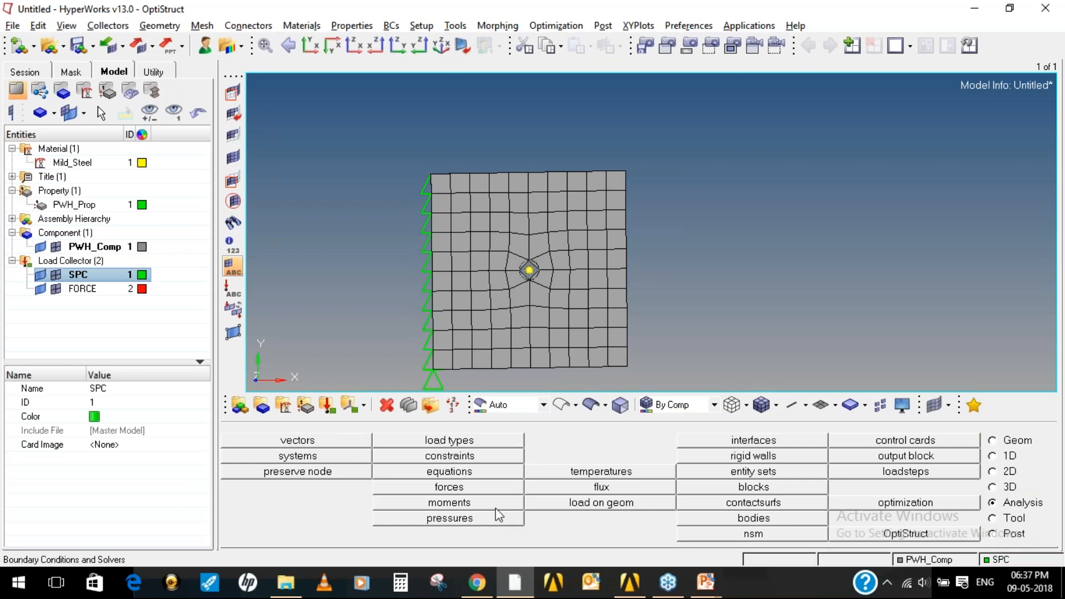
Start creating forces and select all nodes along the plate's unconstrained right edge
click(454, 488)
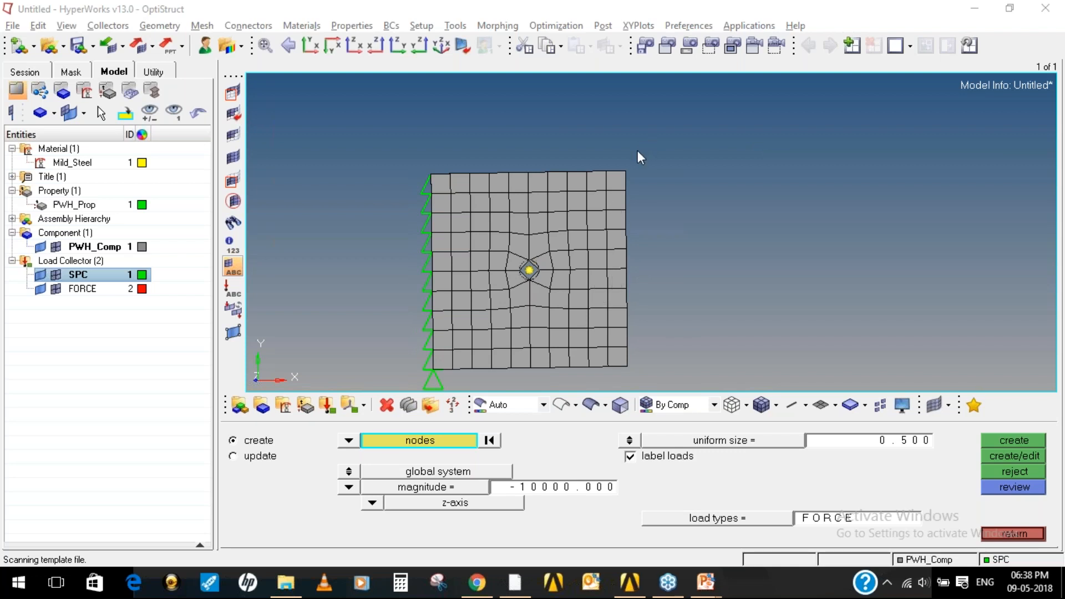
drag(638, 152, 620, 383)
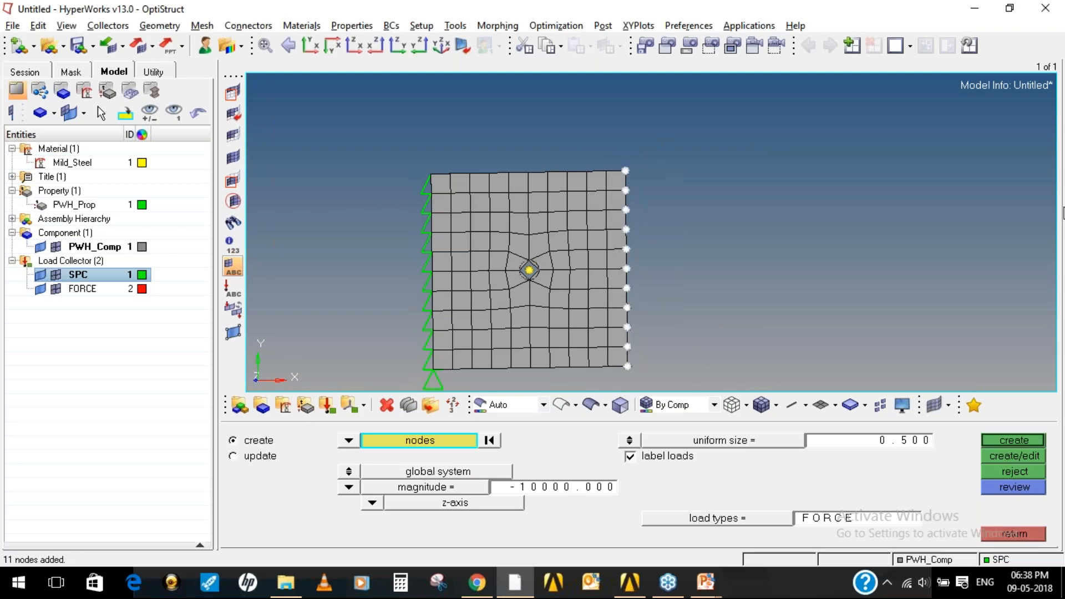
click(1057, 210)
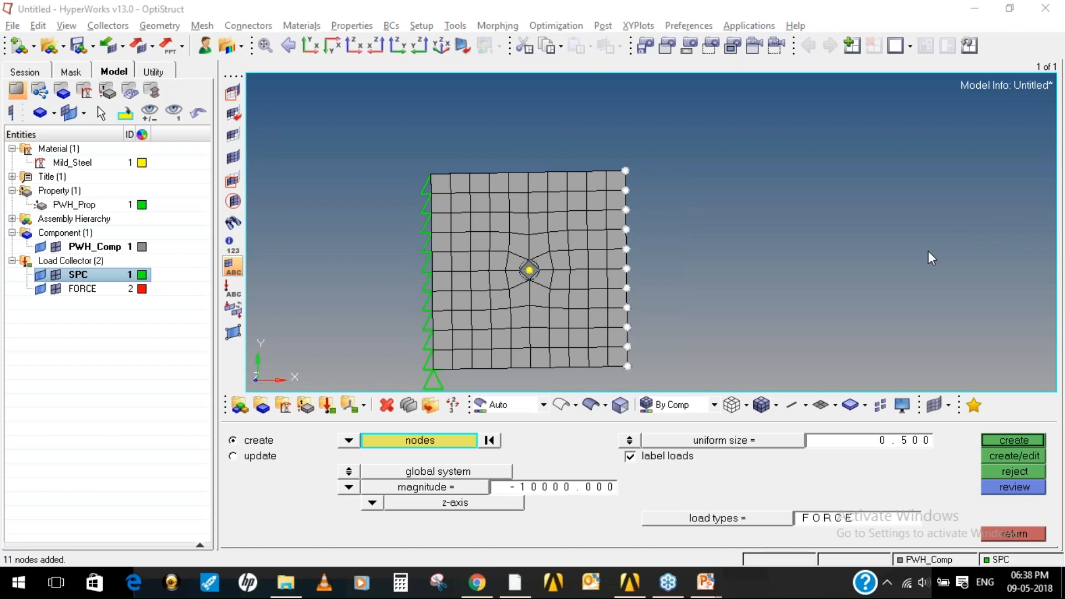
mouse_move(12, 537)
mouse_down()
mouse_move(4, 566)
mouse_move(78, 566)
mouse_move(16, 536)
mouse_move(5, 563)
mouse_move(66, 569)
mouse_move(48, 534)
mouse_up()
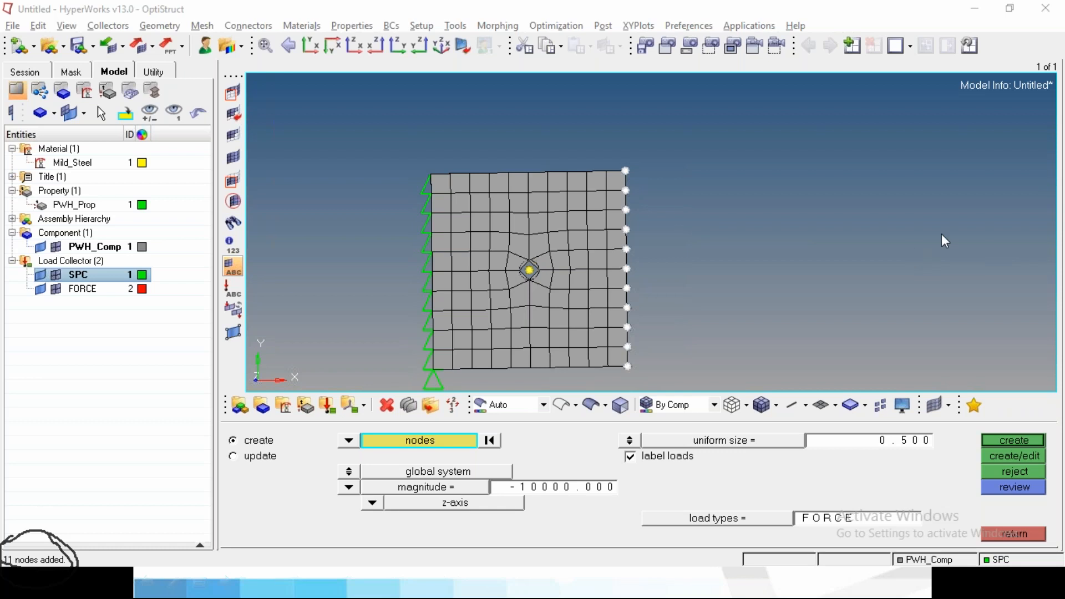
click(948, 307)
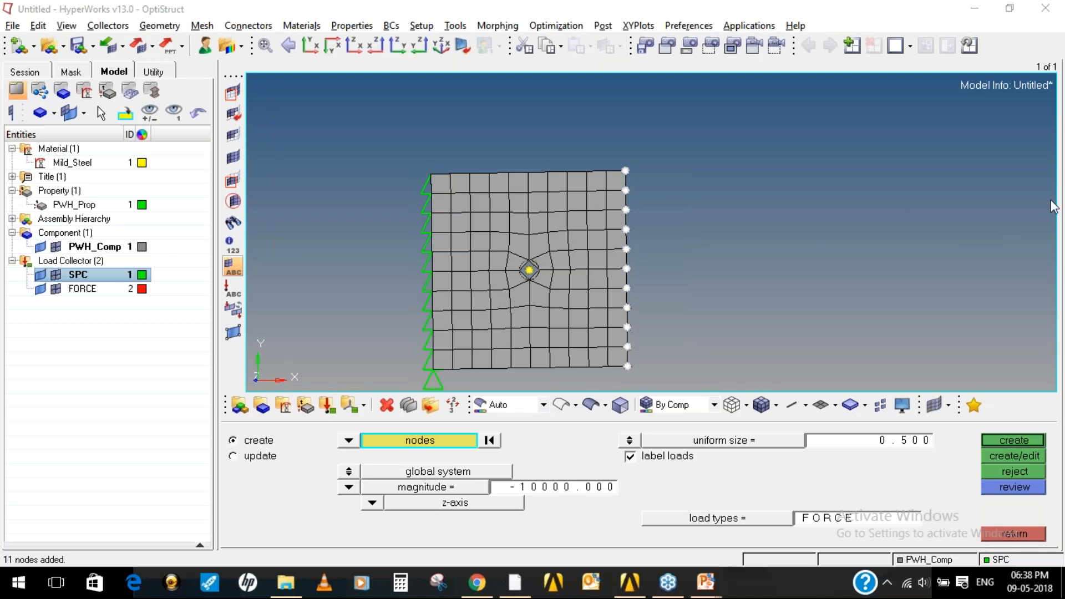
click(954, 243)
mouse_move(690, 136)
mouse_down()
mouse_move(703, 189)
mouse_move(756, 157)
mouse_move(711, 127)
mouse_move(784, 167)
mouse_up()
mouse_move(804, 134)
mouse_down()
mouse_move(807, 167)
mouse_move(811, 132)
mouse_move(835, 152)
mouse_move(832, 128)
mouse_up()
drag(682, 225, 860, 195)
mouse_move(757, 236)
mouse_down()
mouse_move(765, 260)
mouse_move(787, 269)
mouse_up()
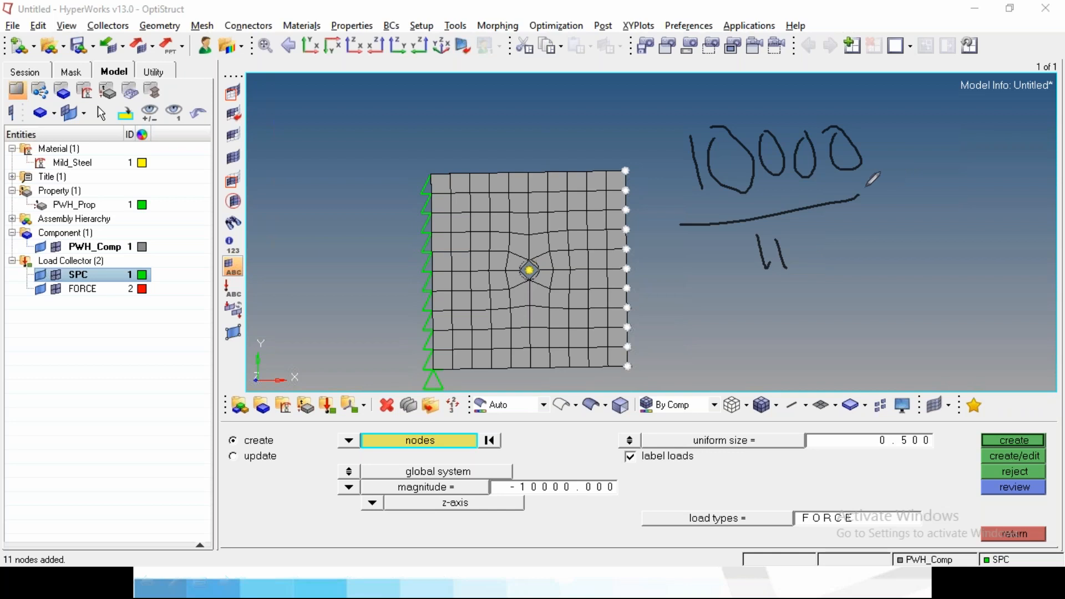
mouse_move(864, 181)
mouse_down()
mouse_move(886, 173)
mouse_move(894, 187)
mouse_up()
drag(910, 139, 918, 169)
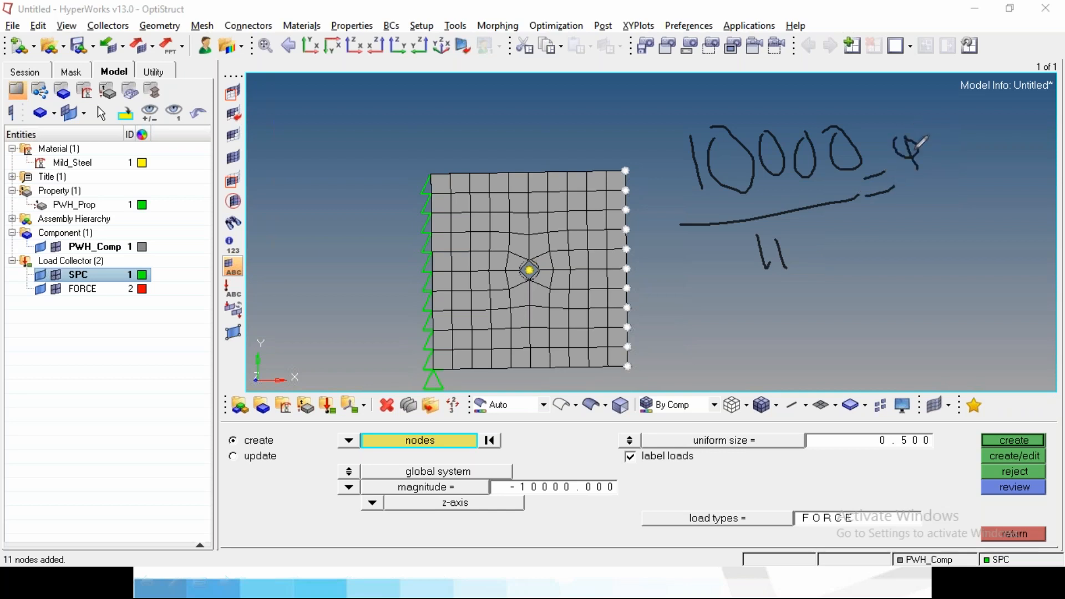
mouse_move(932, 133)
mouse_down()
mouse_move(949, 143)
mouse_move(924, 135)
mouse_move(949, 130)
mouse_move(971, 161)
mouse_up()
click(967, 146)
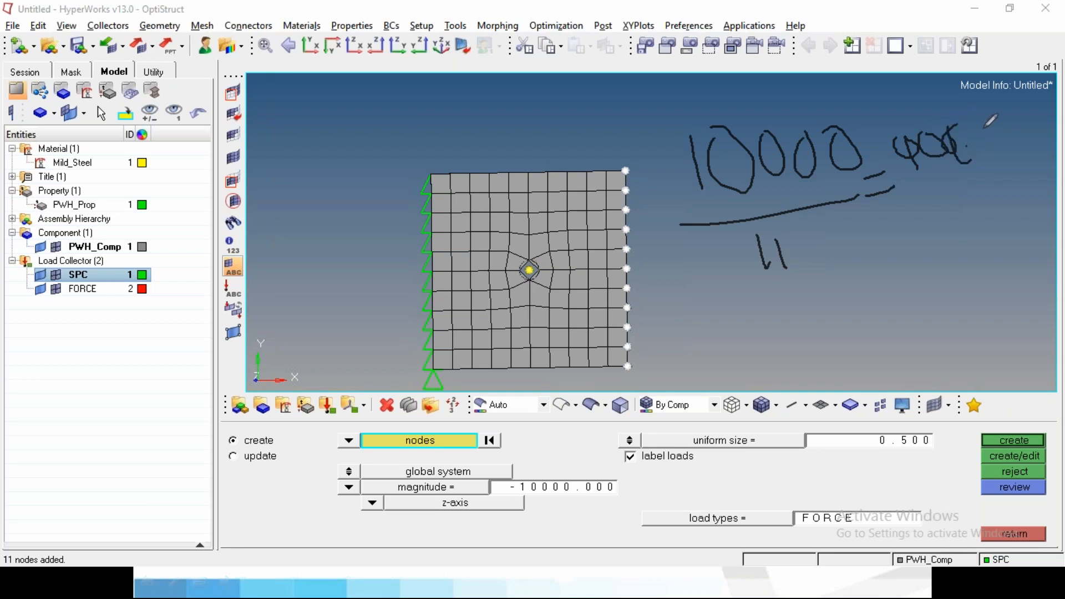
drag(996, 135, 989, 155)
drag(1013, 127, 1017, 153)
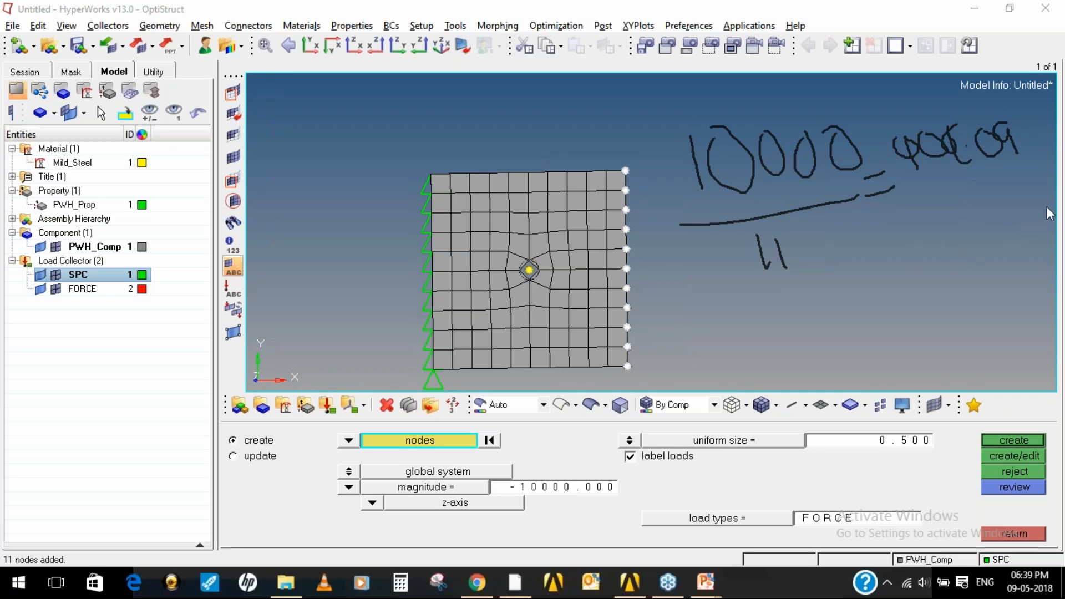
key(Escape)
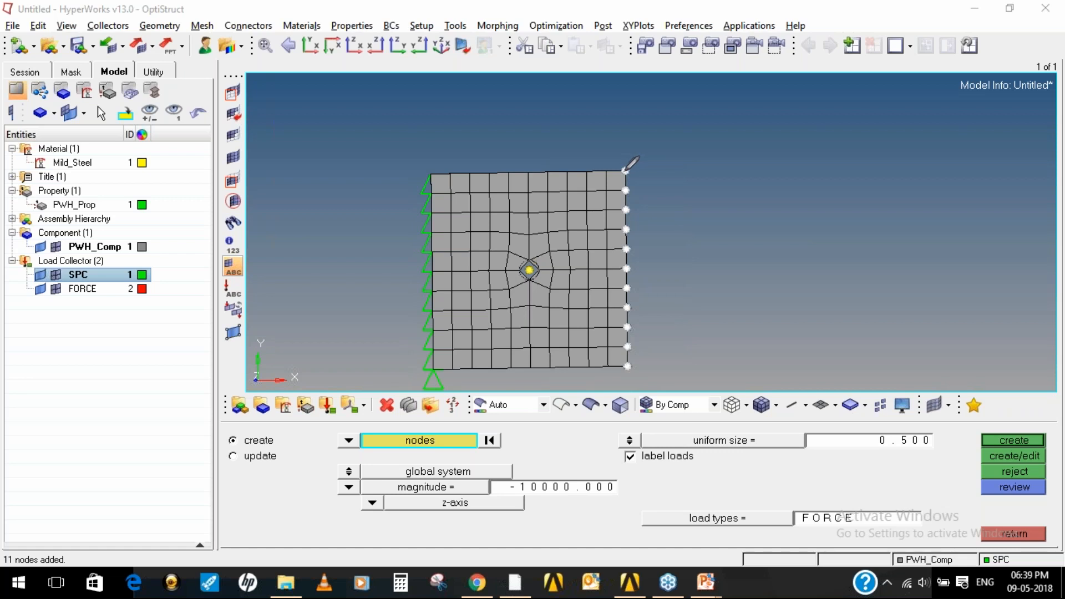
mouse_move(626, 170)
mouse_down()
mouse_move(762, 164)
mouse_move(744, 169)
mouse_move(748, 333)
mouse_move(780, 354)
mouse_move(738, 370)
mouse_move(629, 368)
mouse_up()
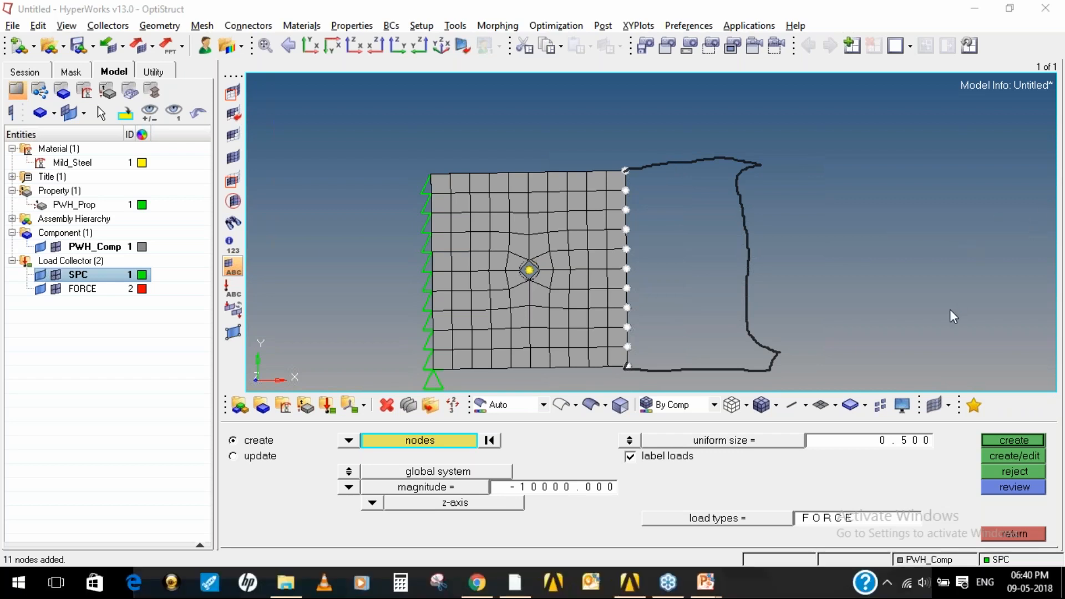
key(Escape)
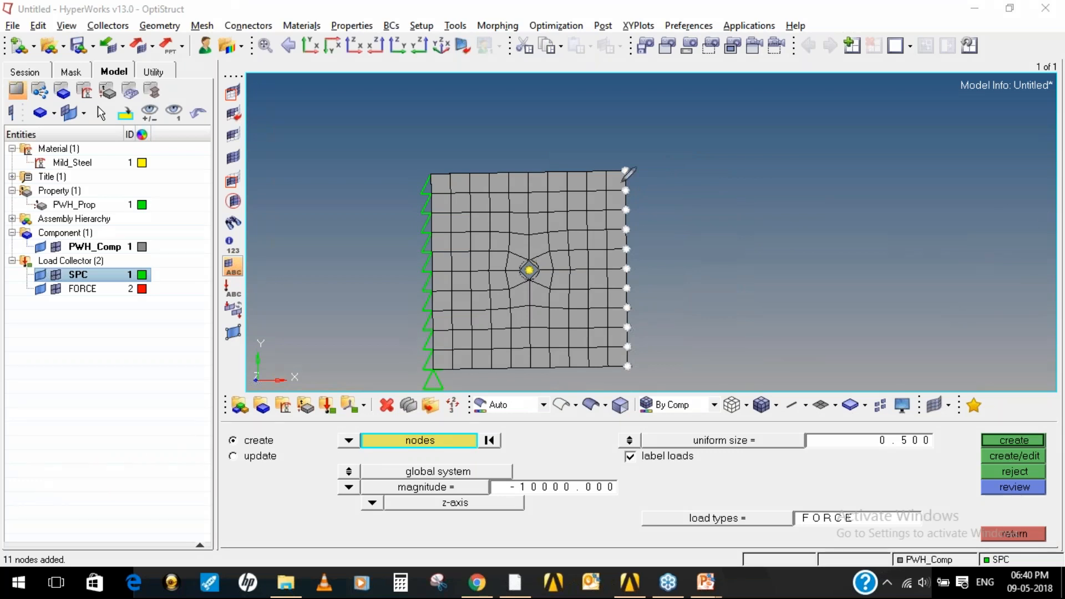
mouse_move(625, 177)
mouse_down()
mouse_move(630, 348)
mouse_move(654, 345)
mouse_move(656, 276)
mouse_move(639, 183)
mouse_move(627, 182)
mouse_up()
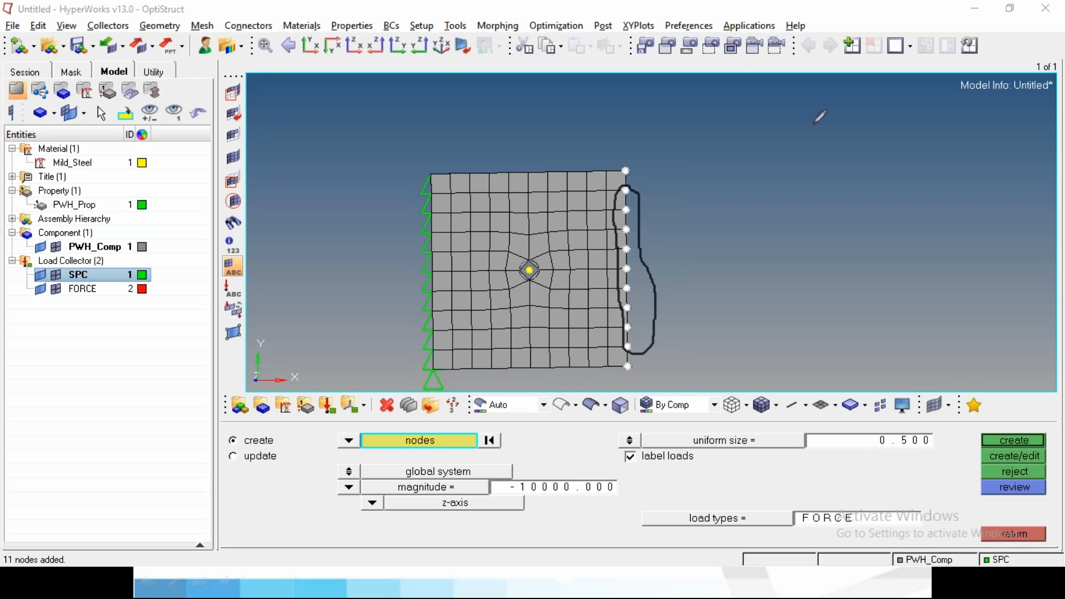
mouse_move(706, 130)
mouse_down()
mouse_move(717, 126)
mouse_move(721, 160)
mouse_up()
drag(738, 123, 746, 161)
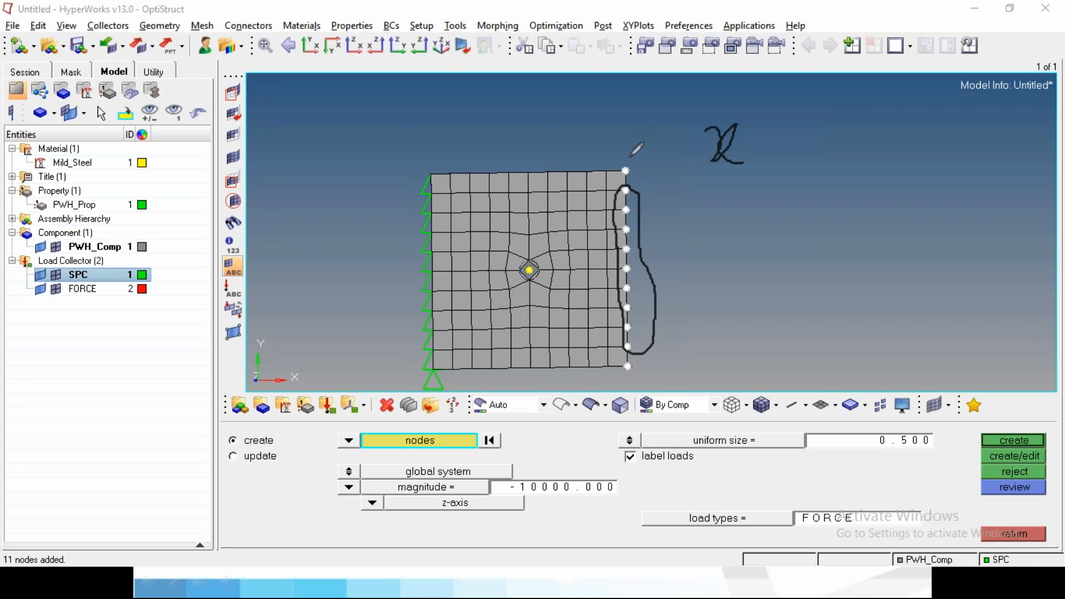
mouse_move(626, 162)
mouse_down()
mouse_move(636, 162)
mouse_move(629, 181)
mouse_up()
mouse_move(626, 360)
mouse_down()
mouse_move(620, 374)
mouse_move(645, 367)
mouse_move(637, 358)
mouse_up()
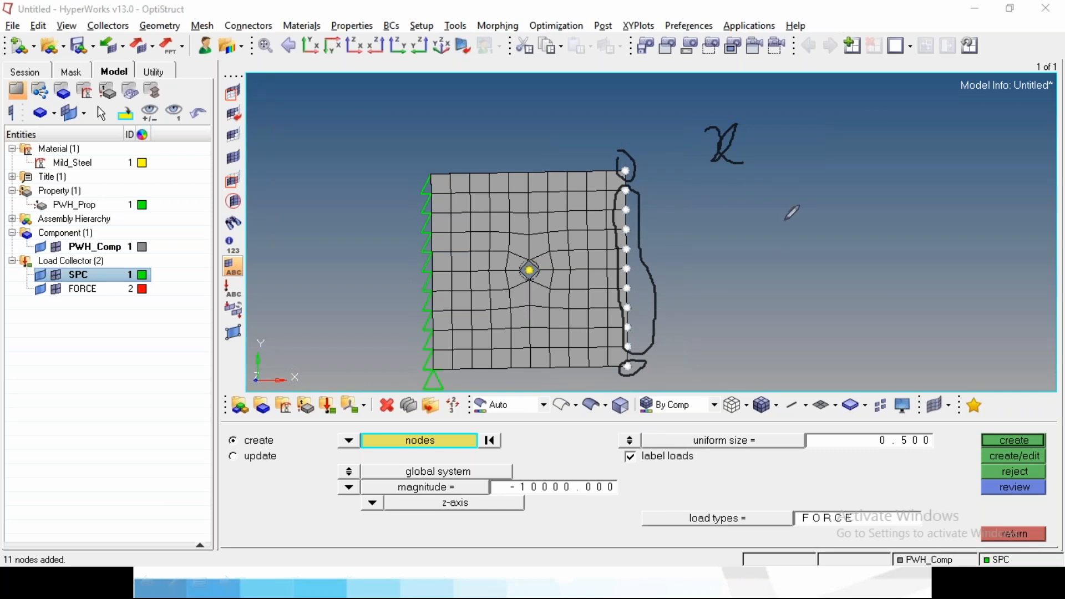
mouse_move(753, 214)
mouse_down()
mouse_move(774, 201)
mouse_move(756, 232)
mouse_move(785, 218)
mouse_move(743, 295)
mouse_up()
drag(784, 227, 824, 256)
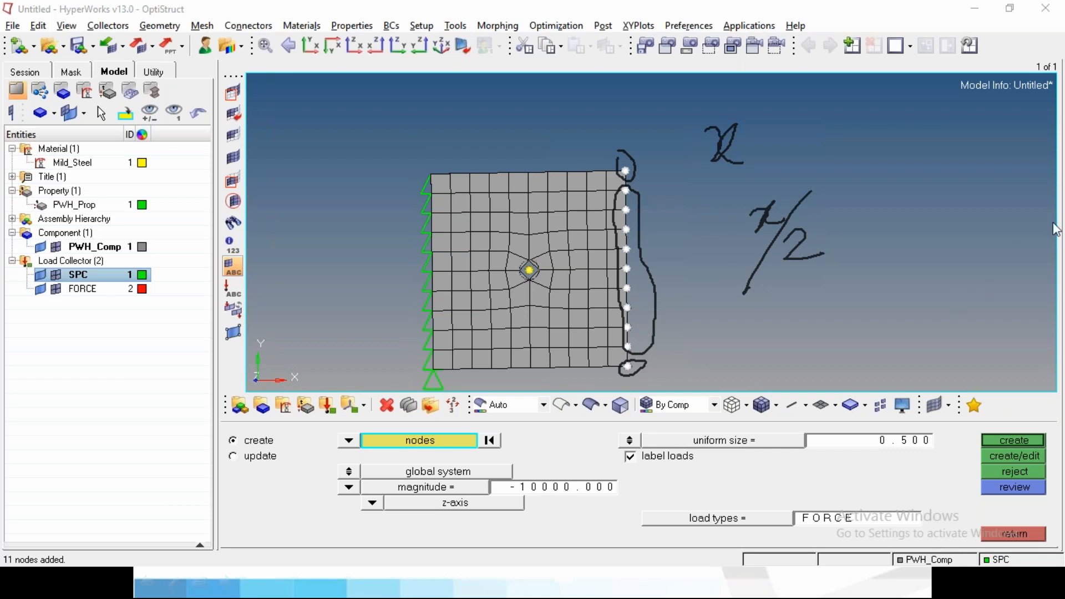
click(970, 303)
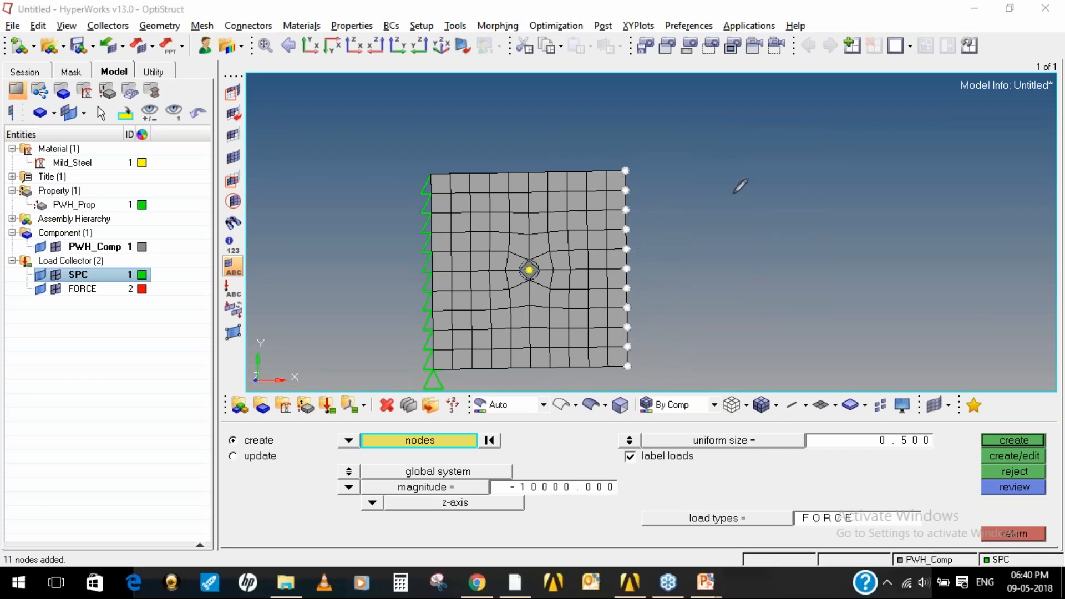
click(625, 170)
drag(631, 350, 632, 355)
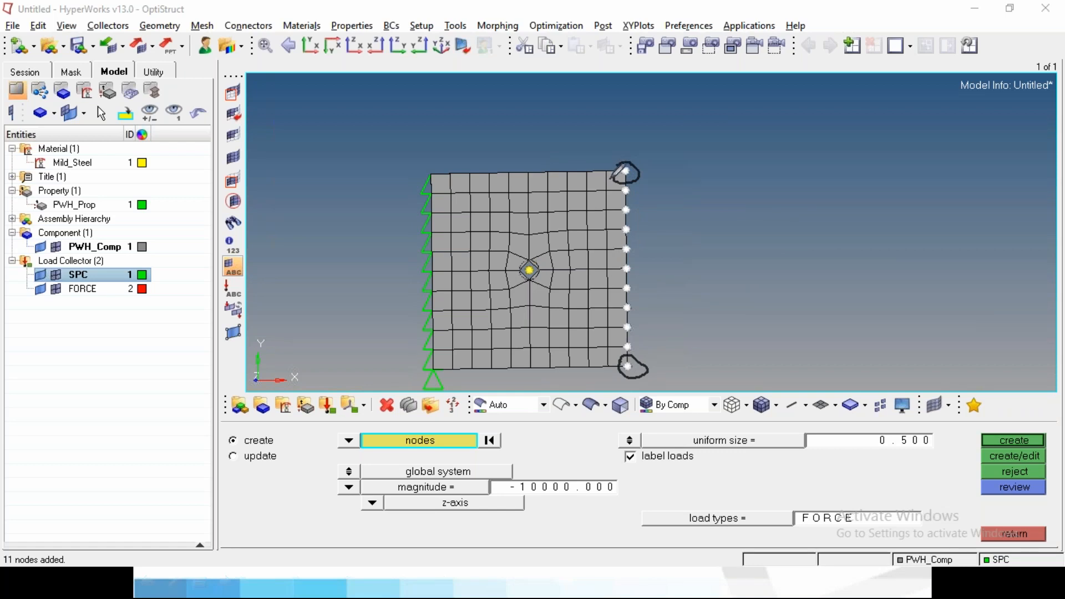
drag(611, 178, 609, 188)
drag(611, 356, 611, 364)
mouse_move(624, 201)
mouse_down()
mouse_move(639, 197)
mouse_move(627, 198)
mouse_move(620, 239)
mouse_move(639, 261)
mouse_move(613, 262)
mouse_move(614, 286)
mouse_up()
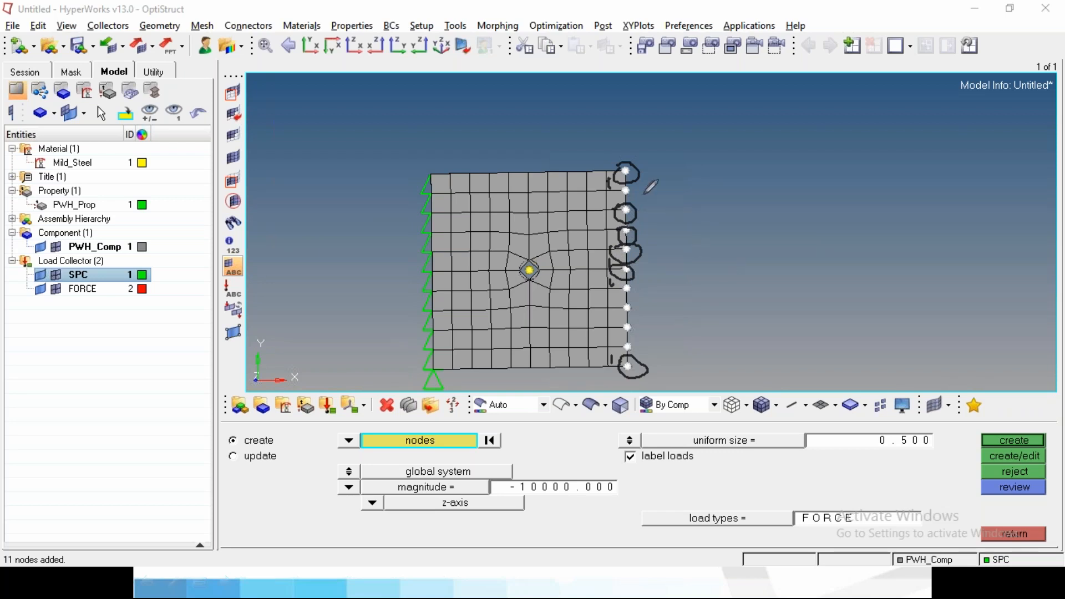
mouse_move(626, 182)
mouse_down()
mouse_move(606, 244)
mouse_move(610, 321)
mouse_move(633, 347)
mouse_move(650, 331)
mouse_move(659, 202)
mouse_move(627, 185)
mouse_up()
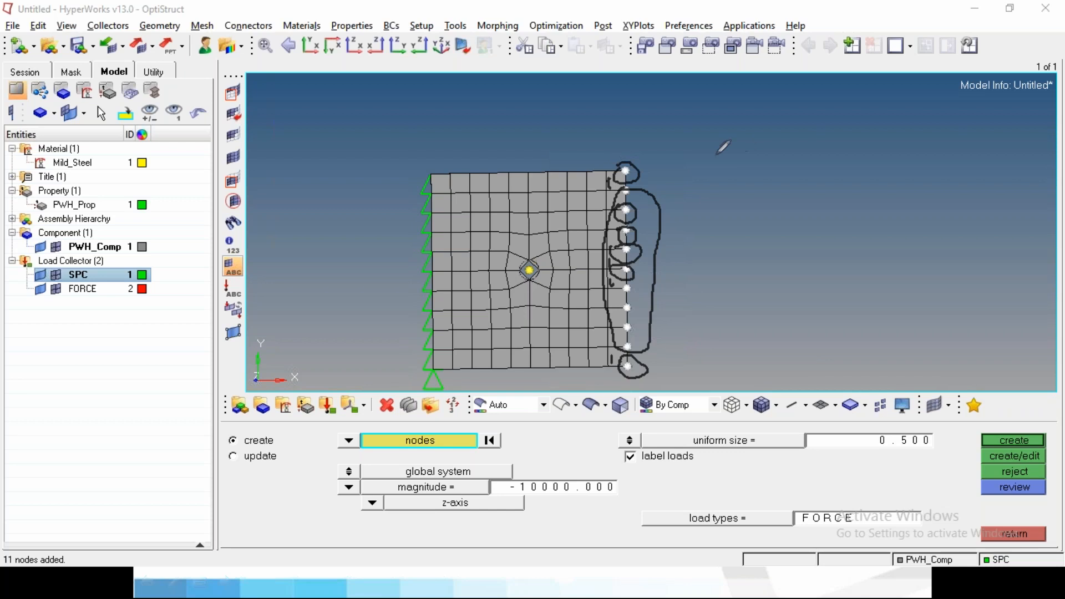
mouse_move(683, 123)
mouse_down()
mouse_move(687, 146)
mouse_move(702, 128)
mouse_move(716, 146)
mouse_move(733, 127)
mouse_move(737, 145)
mouse_move(742, 123)
mouse_up()
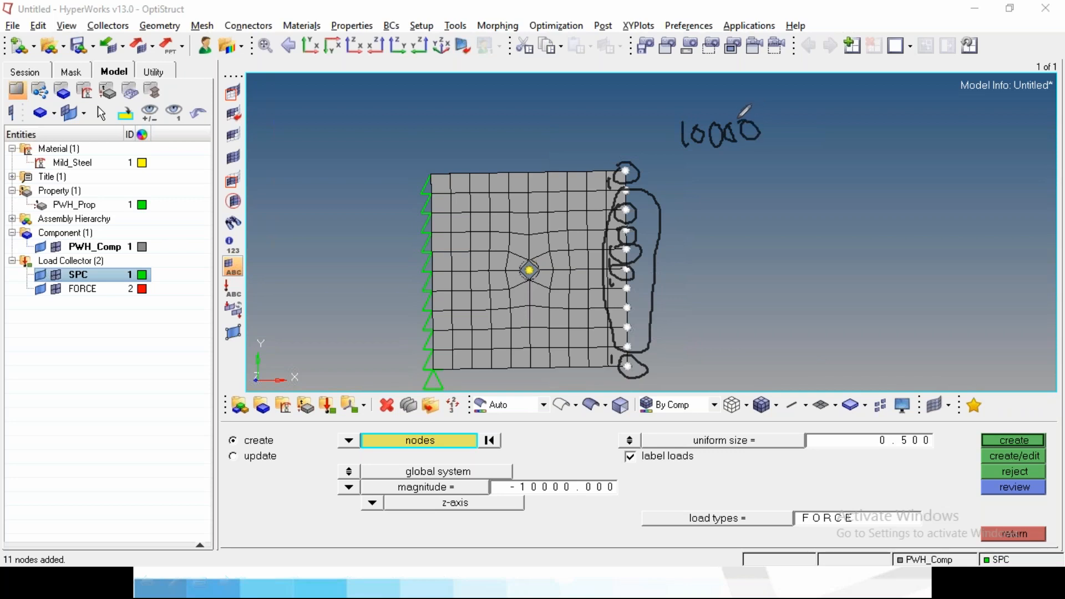
drag(651, 166, 811, 126)
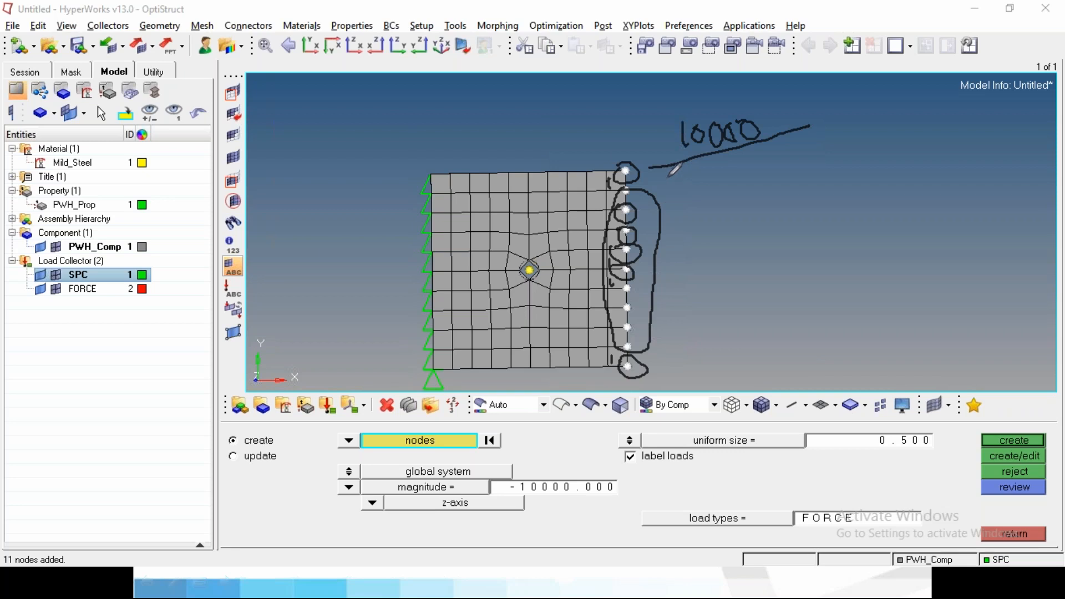
mouse_move(668, 179)
mouse_down()
mouse_move(672, 203)
mouse_move(691, 206)
mouse_move(733, 183)
mouse_move(754, 191)
mouse_up()
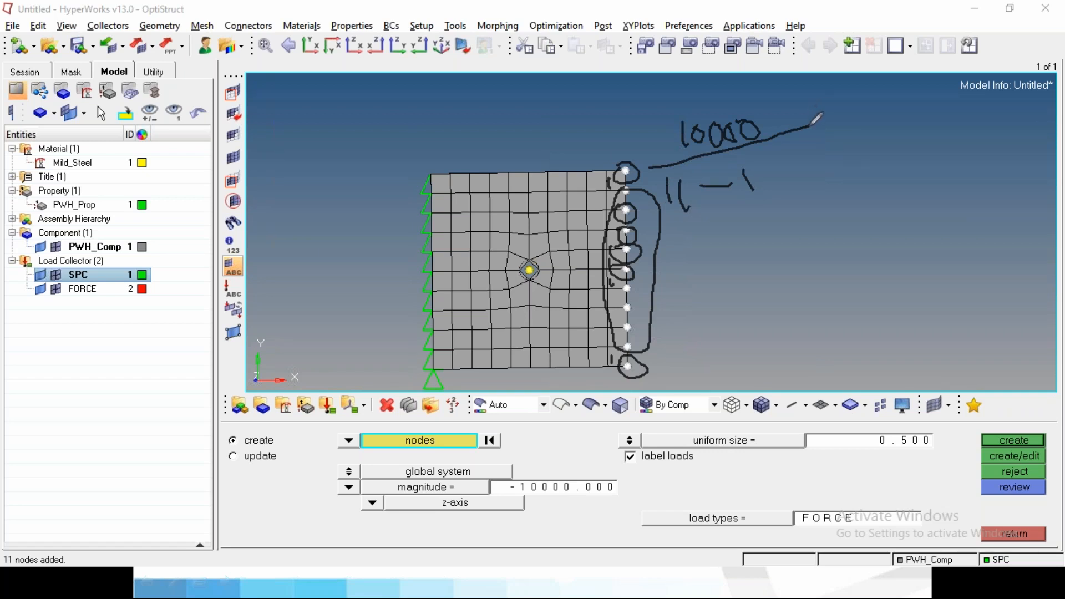
drag(767, 170, 789, 171)
mouse_move(792, 162)
mouse_down()
mouse_move(795, 178)
mouse_move(801, 166)
mouse_up()
mouse_move(823, 121)
mouse_down()
mouse_move(846, 117)
mouse_move(838, 131)
mouse_move(864, 131)
mouse_move(891, 111)
mouse_move(882, 95)
mouse_move(910, 124)
mouse_move(915, 99)
mouse_move(954, 126)
mouse_move(939, 99)
mouse_up()
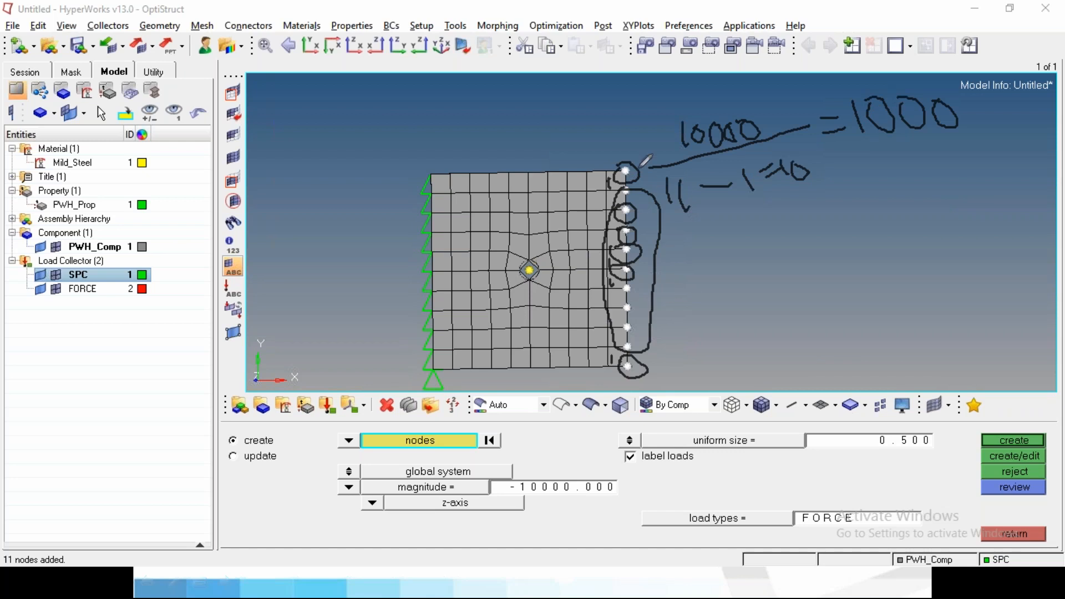
mouse_move(590, 127)
mouse_down()
mouse_move(587, 162)
mouse_move(621, 119)
mouse_move(638, 133)
mouse_move(655, 117)
mouse_up()
mouse_move(657, 366)
mouse_down()
mouse_move(655, 381)
mouse_move(674, 346)
mouse_move(688, 372)
mouse_move(679, 357)
mouse_move(695, 363)
mouse_move(702, 348)
mouse_up()
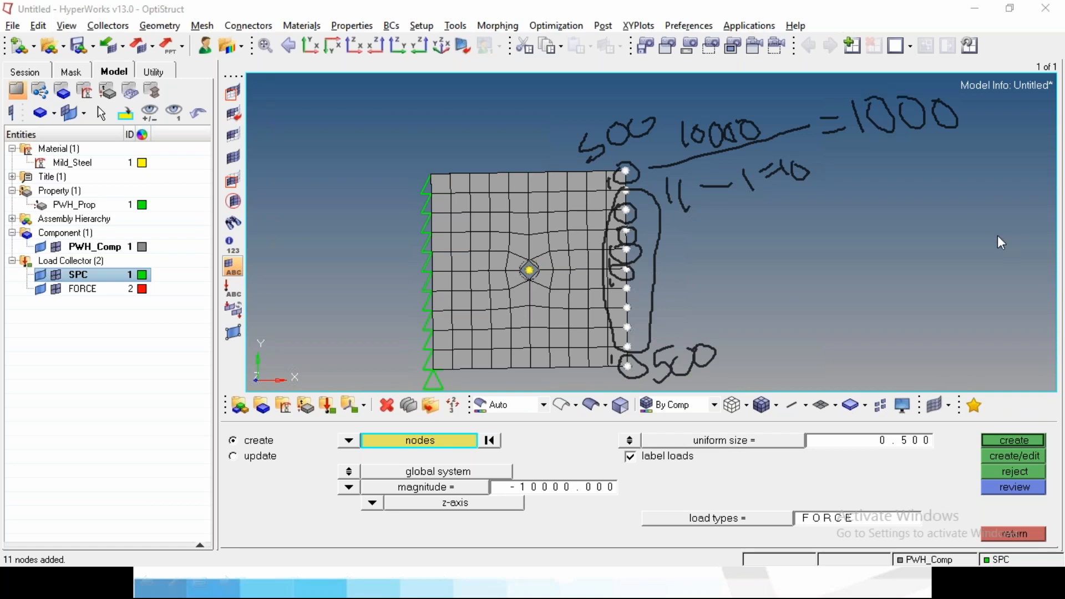
key(Escape)
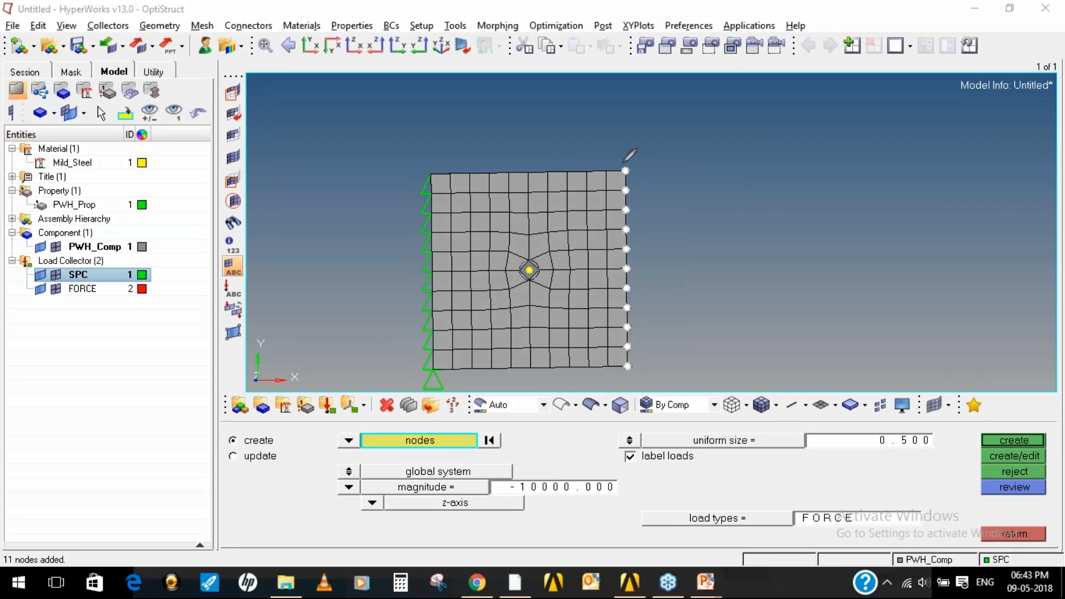
mouse_move(622, 163)
mouse_down()
mouse_move(626, 363)
mouse_move(663, 272)
mouse_move(662, 209)
mouse_move(625, 165)
mouse_up()
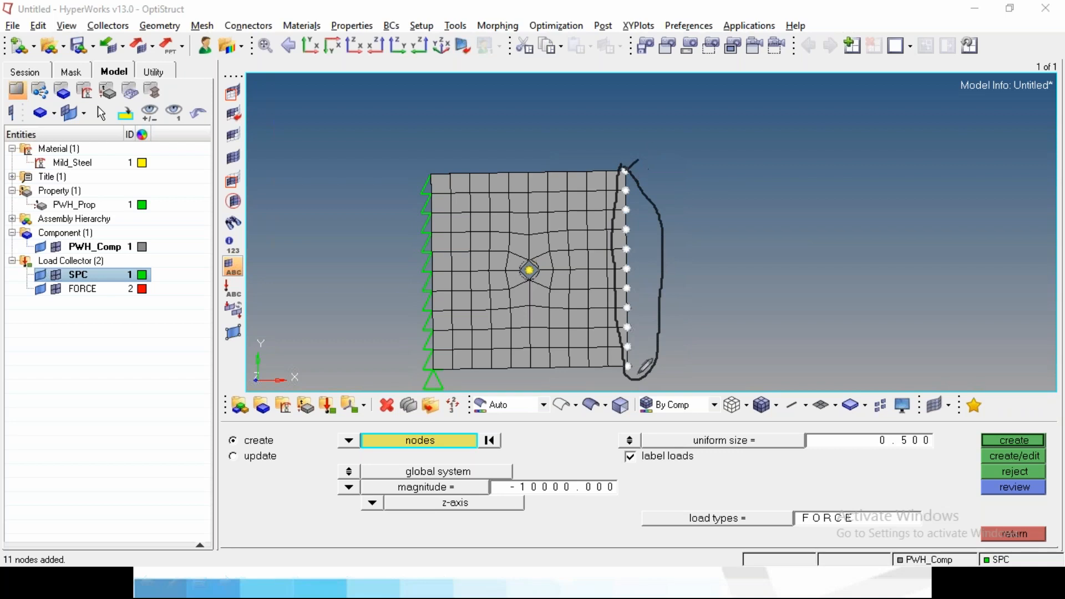
drag(628, 365, 656, 381)
mouse_move(629, 172)
mouse_down()
mouse_move(602, 260)
mouse_move(608, 328)
mouse_move(632, 366)
mouse_move(639, 203)
mouse_move(627, 168)
mouse_up()
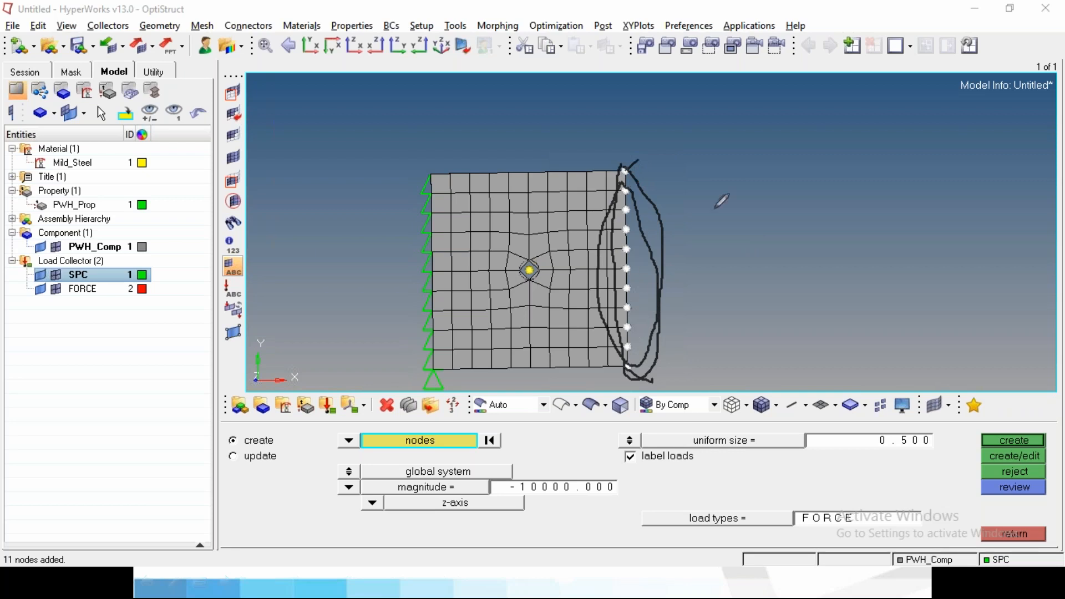
mouse_move(744, 156)
mouse_down()
mouse_move(753, 193)
mouse_move(791, 165)
mouse_move(784, 187)
mouse_up()
mouse_move(796, 136)
mouse_down()
mouse_move(803, 169)
mouse_move(837, 178)
mouse_up()
mouse_move(638, 144)
mouse_down()
mouse_move(613, 173)
mouse_move(638, 140)
mouse_up()
mouse_move(838, 151)
mouse_down()
mouse_move(867, 142)
mouse_move(850, 171)
mouse_up()
mouse_move(886, 122)
mouse_down()
mouse_move(882, 161)
mouse_move(913, 136)
mouse_move(919, 158)
mouse_move(961, 114)
mouse_up()
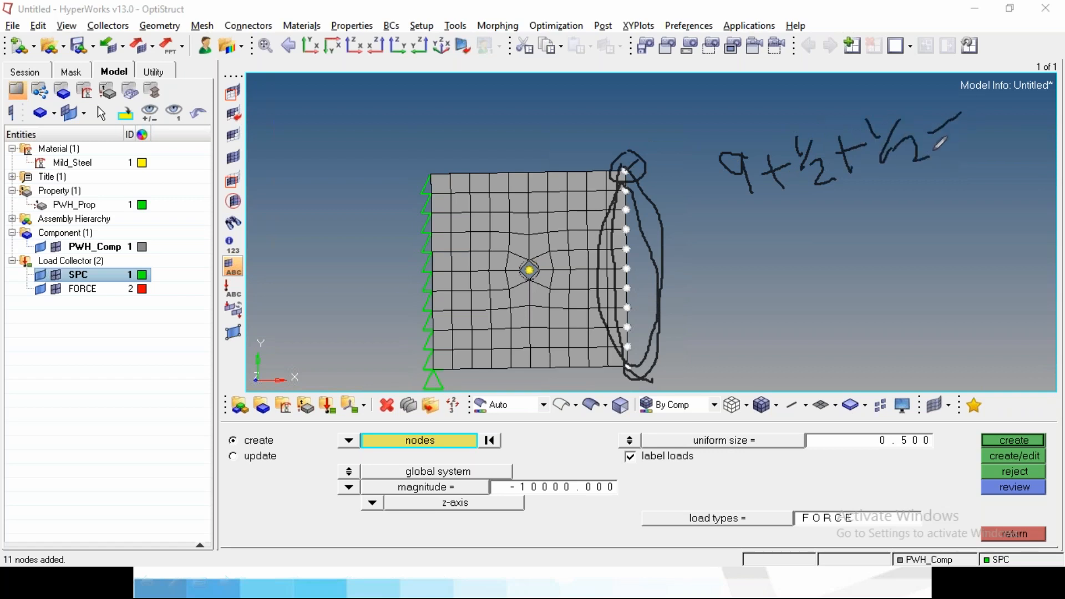
drag(938, 155, 975, 140)
drag(980, 122, 976, 142)
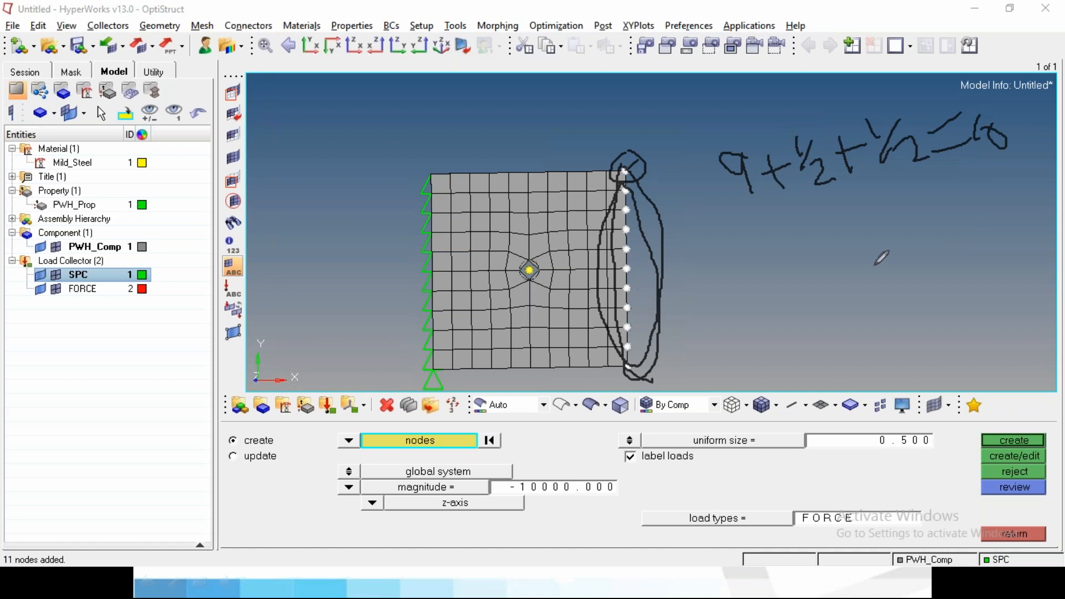
mouse_move(794, 127)
mouse_down()
mouse_move(785, 152)
mouse_move(816, 216)
mouse_move(839, 139)
mouse_move(801, 130)
mouse_up()
mouse_move(873, 109)
mouse_down()
mouse_move(880, 156)
mouse_move(934, 133)
mouse_move(872, 107)
mouse_up()
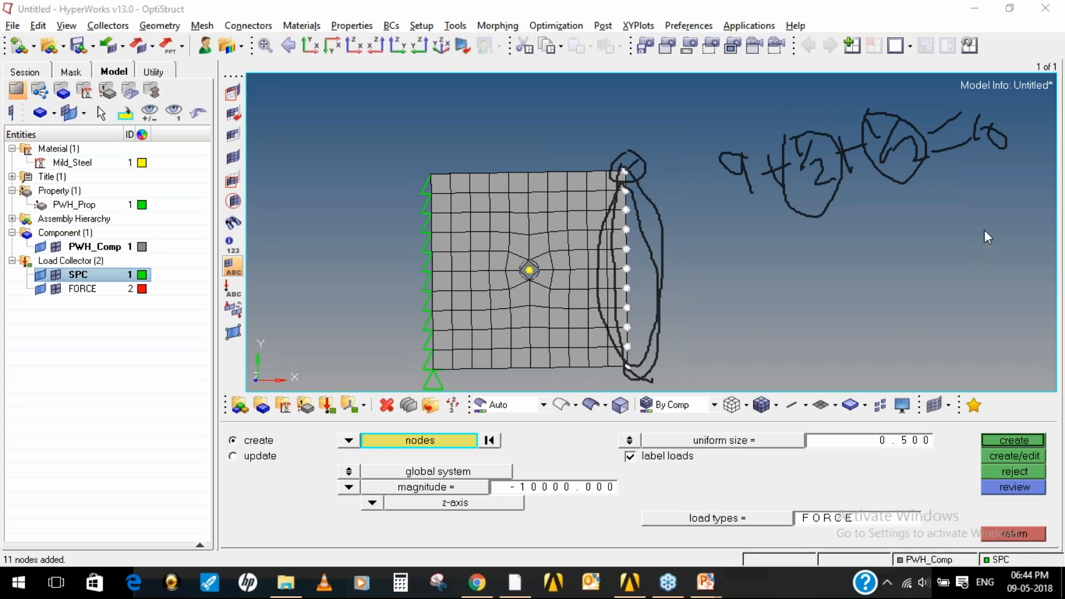
Deselect the two corner nodes of the plate's free edge and set the force magnitude to 1000 along the x-axis
click(961, 303)
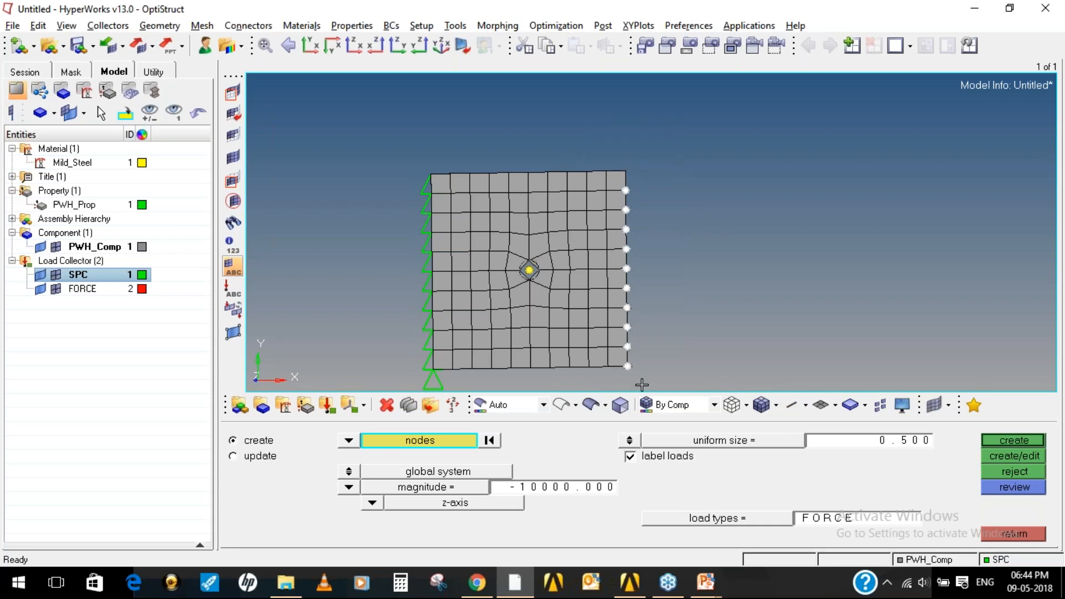
right_click(628, 366)
click(554, 486)
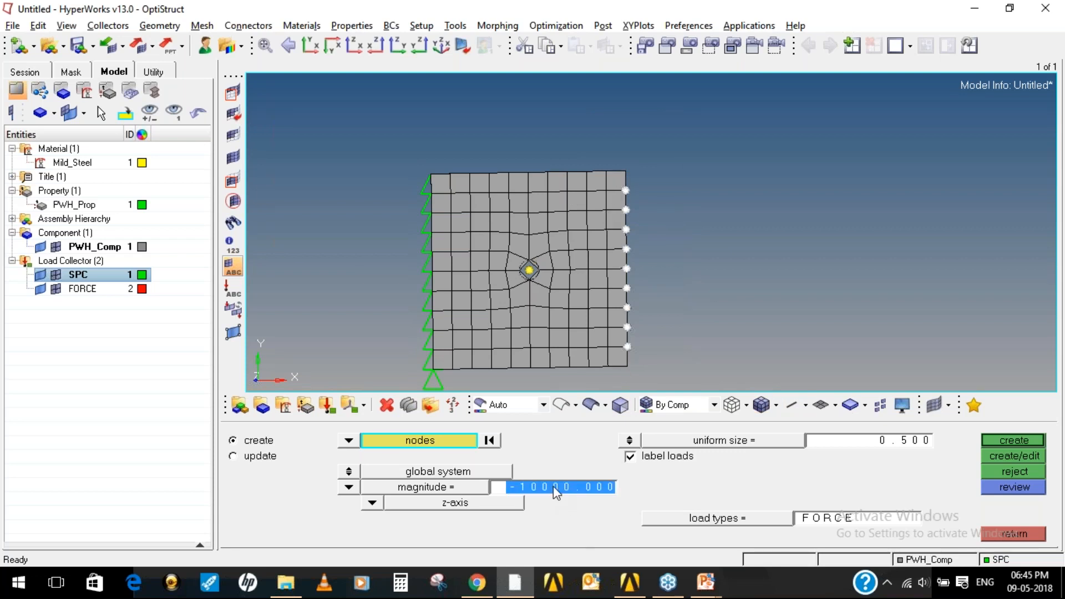
text(1000)
key(Return)
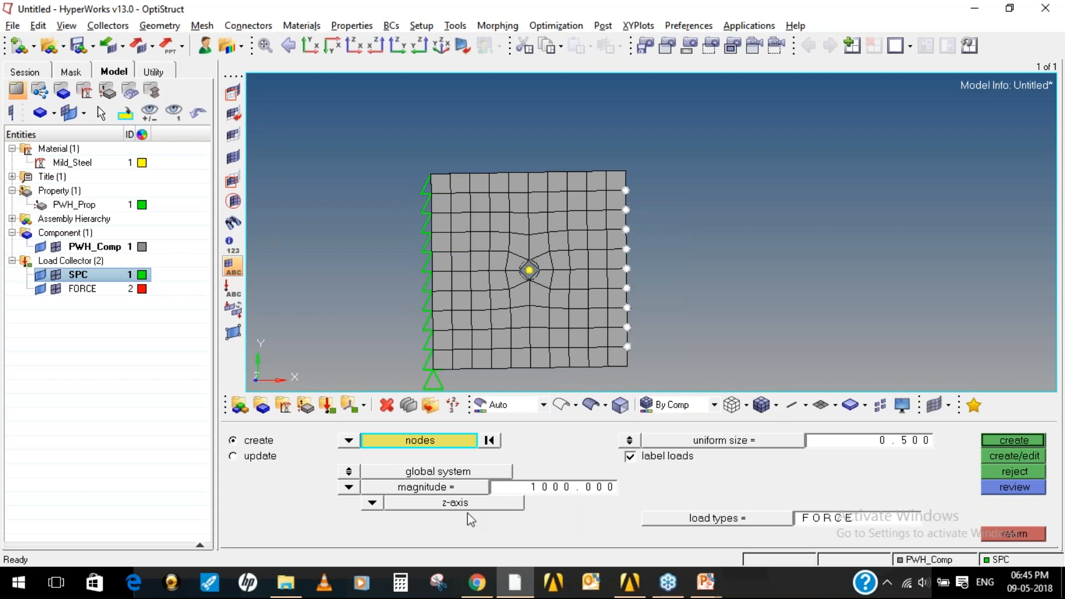
click(373, 502)
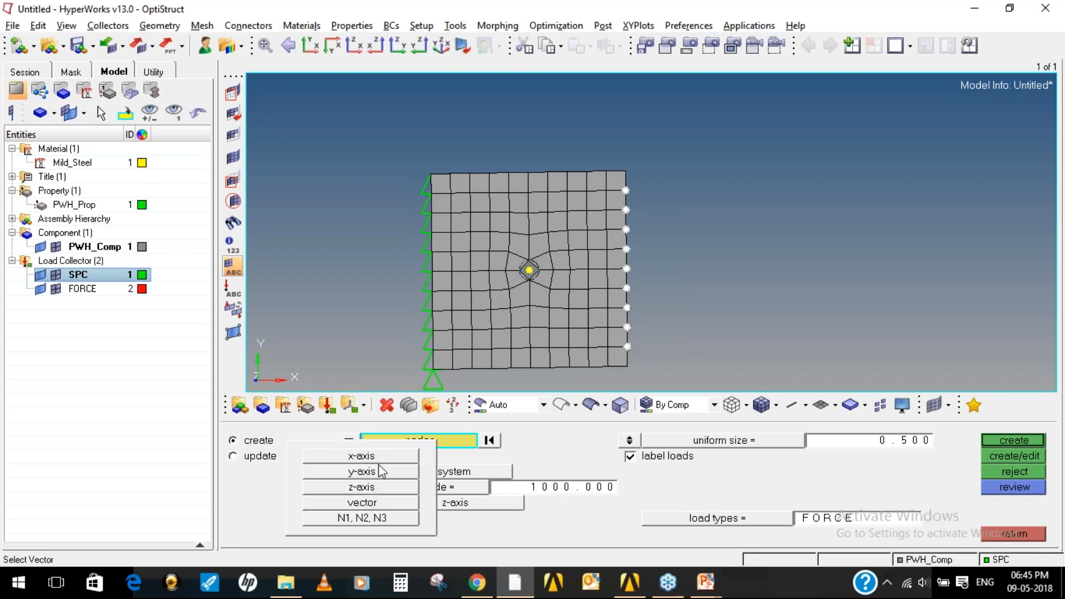
click(391, 455)
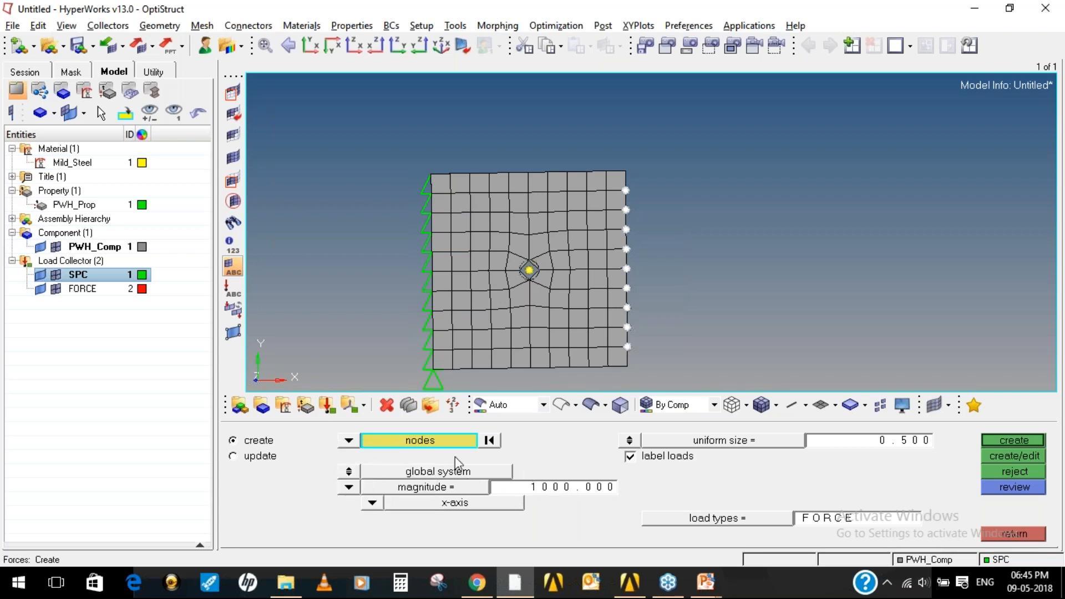
Make the FORCE load collector current and create the forces on the selected edge nodes with a uniform size of 1
right_click(84, 289)
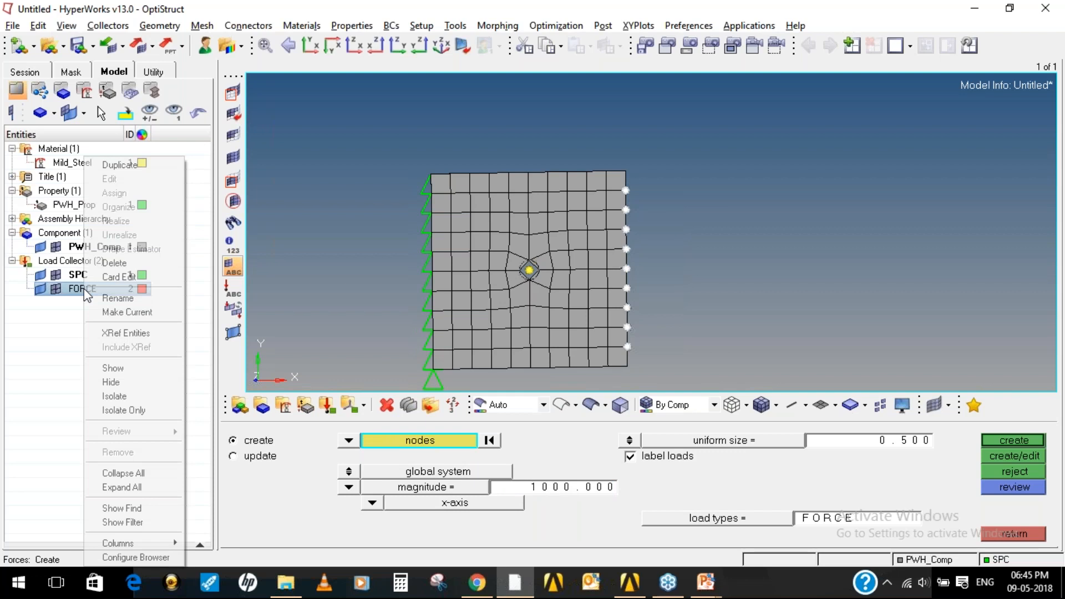
click(119, 311)
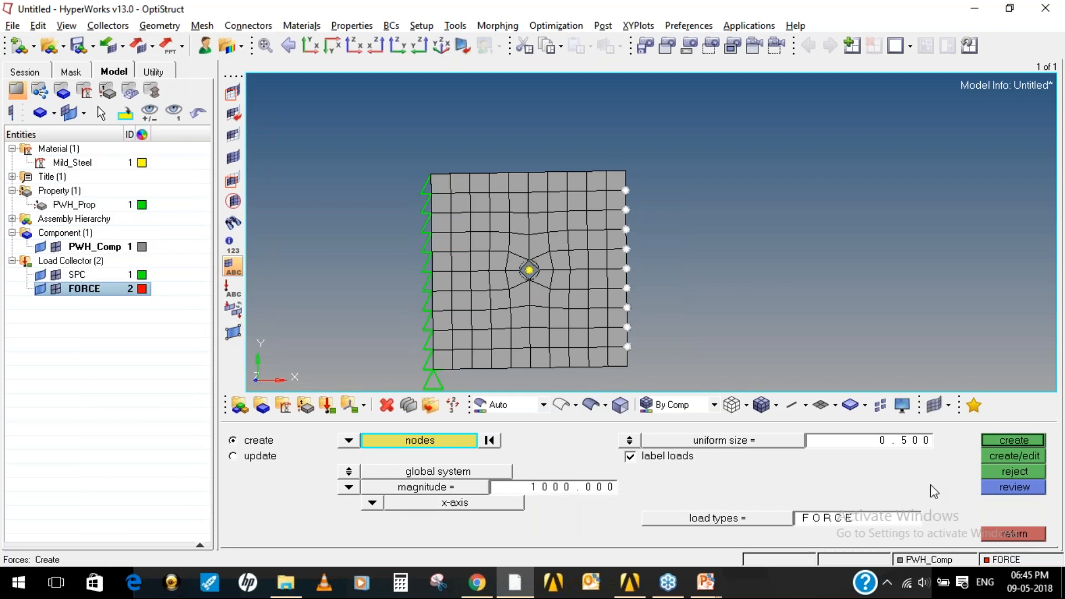
click(876, 444)
text(1)
key(Return)
click(997, 444)
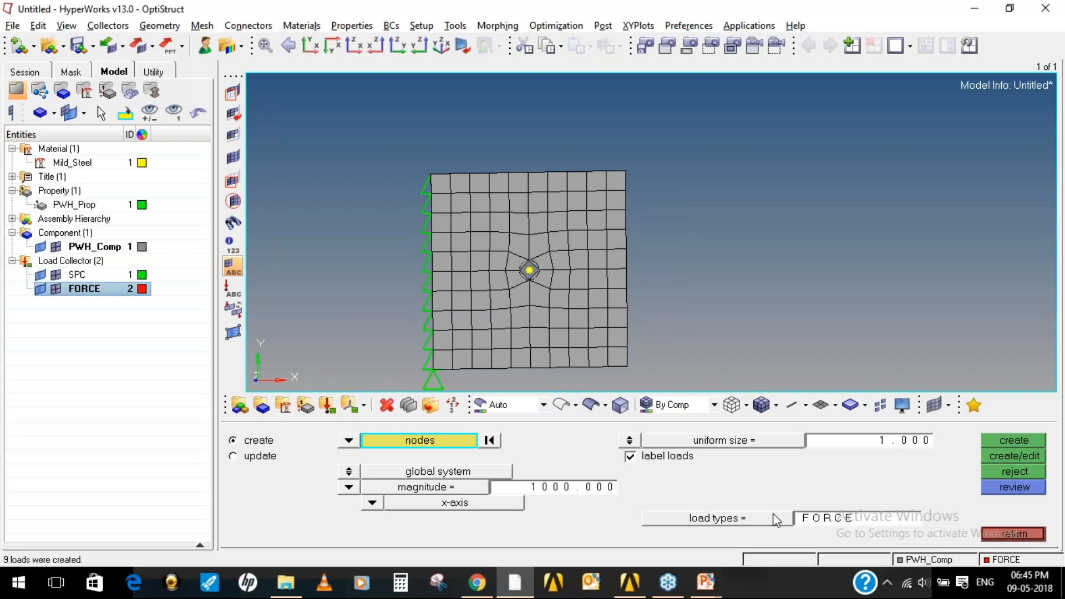
Enlarge the force arrows by trying a uniform size of 100 and settling on 500
click(890, 444)
text(100)
key(Return)
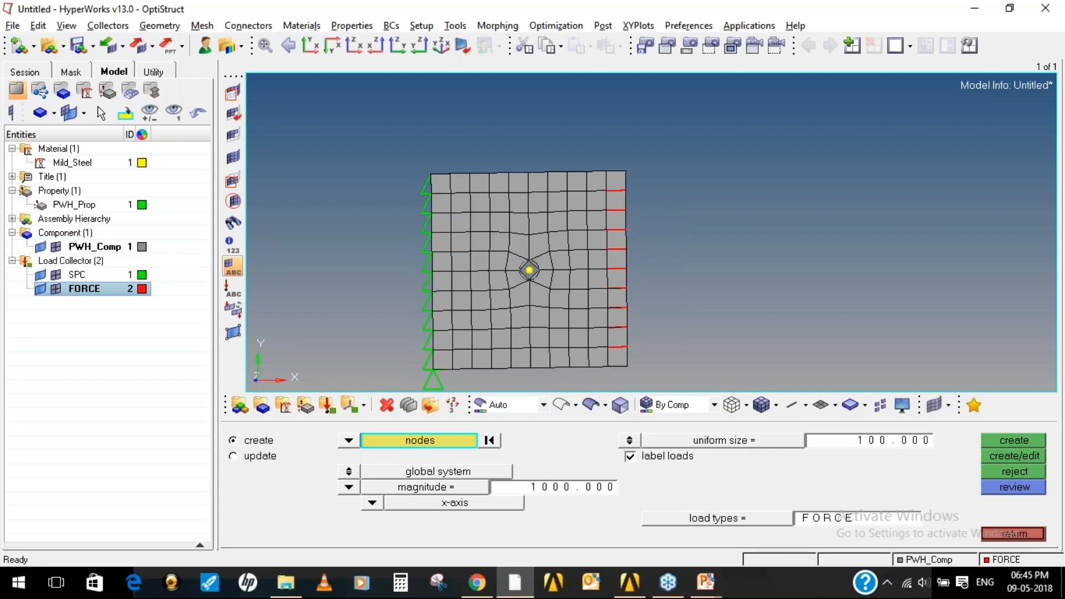
click(893, 444)
text(500)
key(Return)
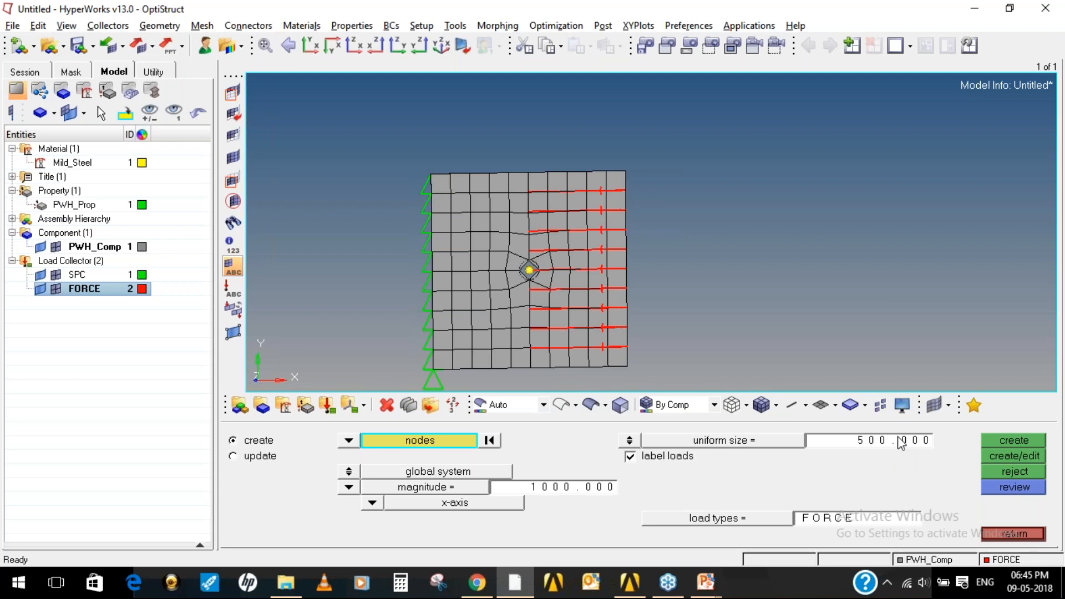
Create forces of magnitude 500 along the x-axis on the two corner nodes of the loaded edge
ctrl+drag(661, 225, 640, 280)
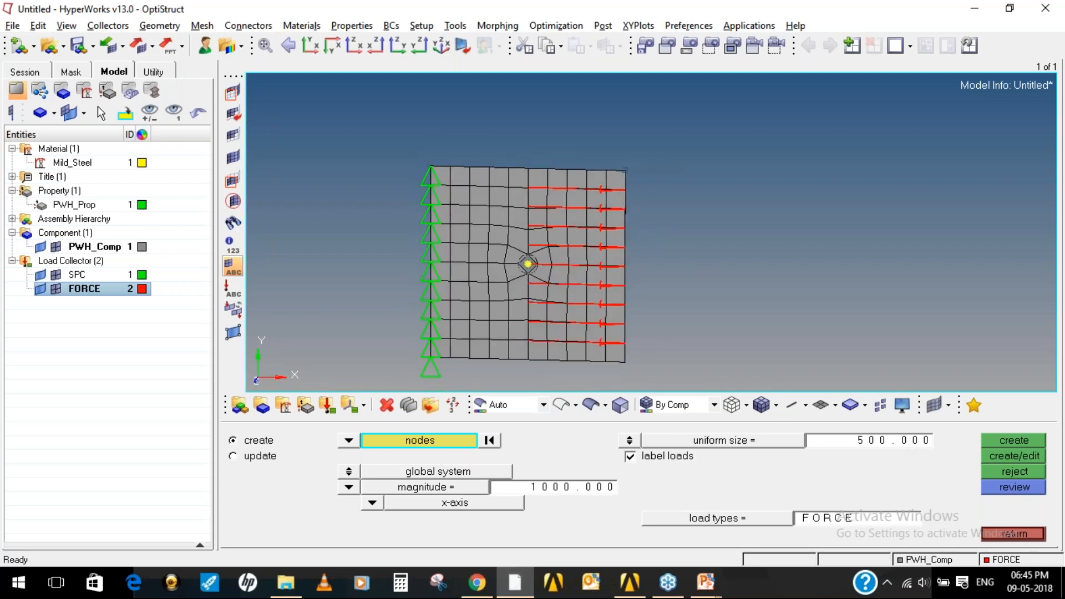
click(621, 173)
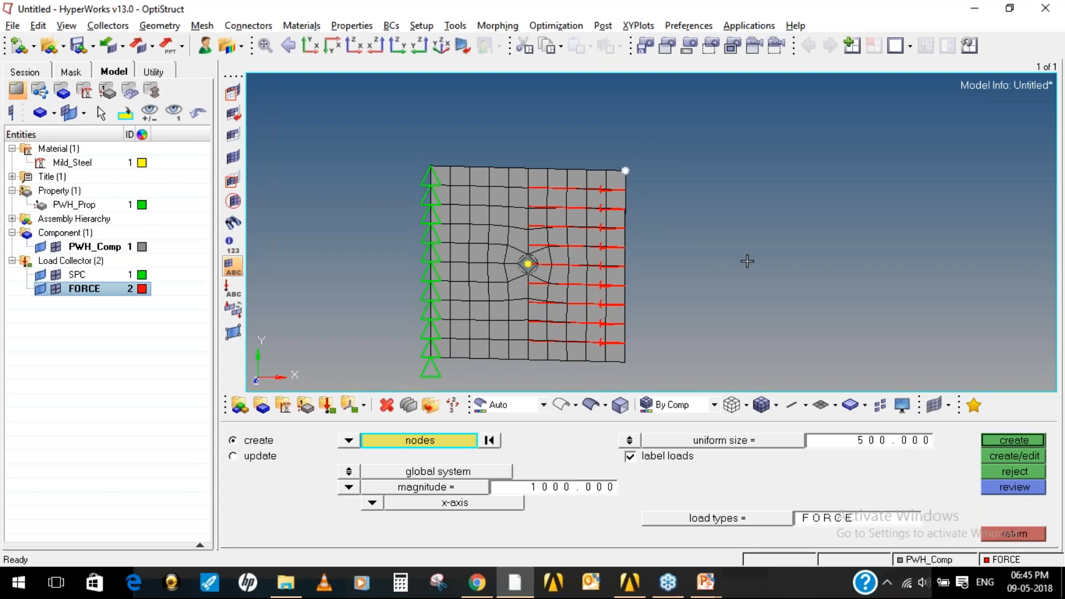
click(624, 362)
click(563, 488)
text(500)
click(1020, 439)
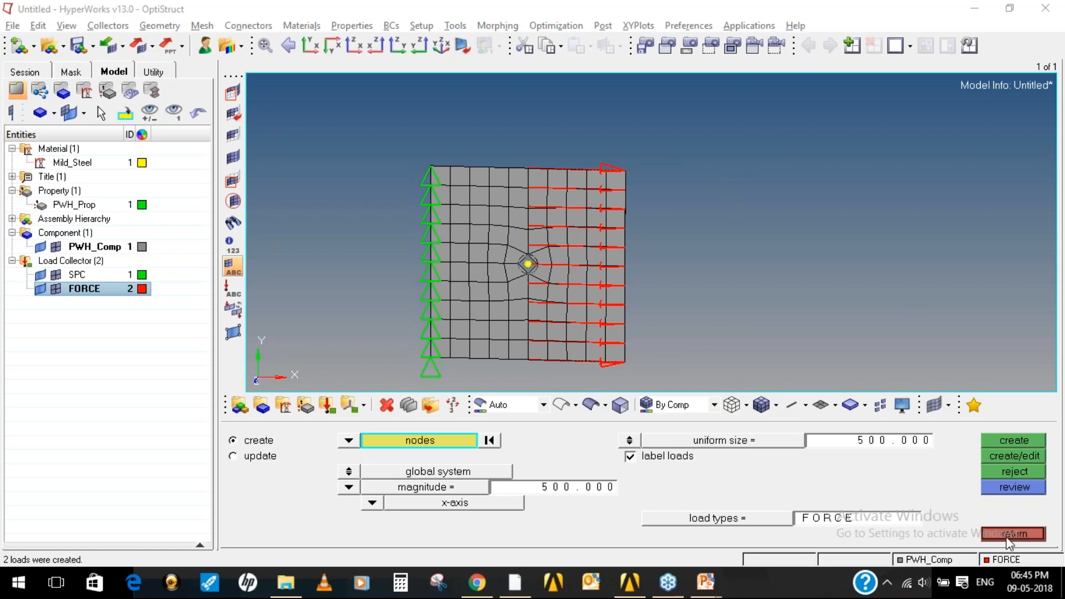
Display the load labels to check the forces, hide them again and leave force creation
click(233, 289)
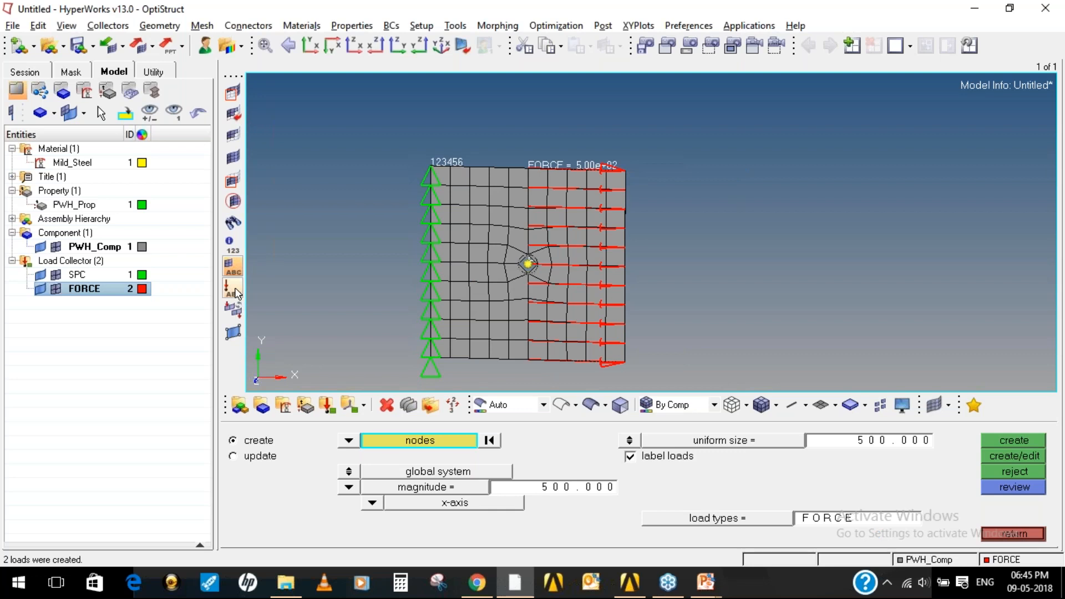
click(234, 287)
click(1014, 534)
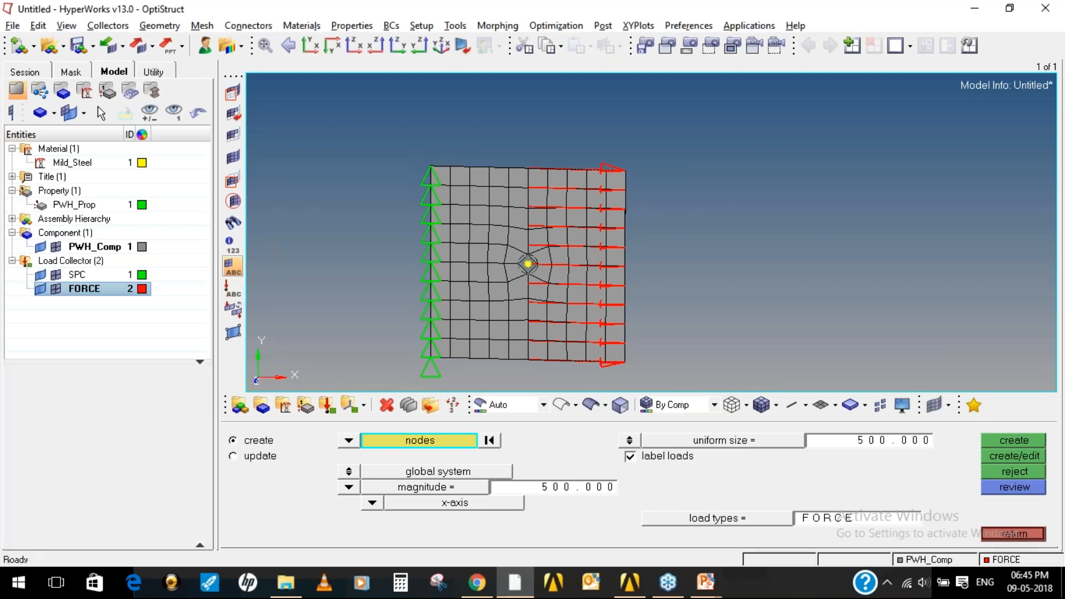
Start a new load step named PWH_Linear_Static with the linear static type
mouse_move(747, 228)
ctrl+mouse_down()
mouse_move(782, 193)
mouse_move(740, 228)
ctrl+mouse_up()
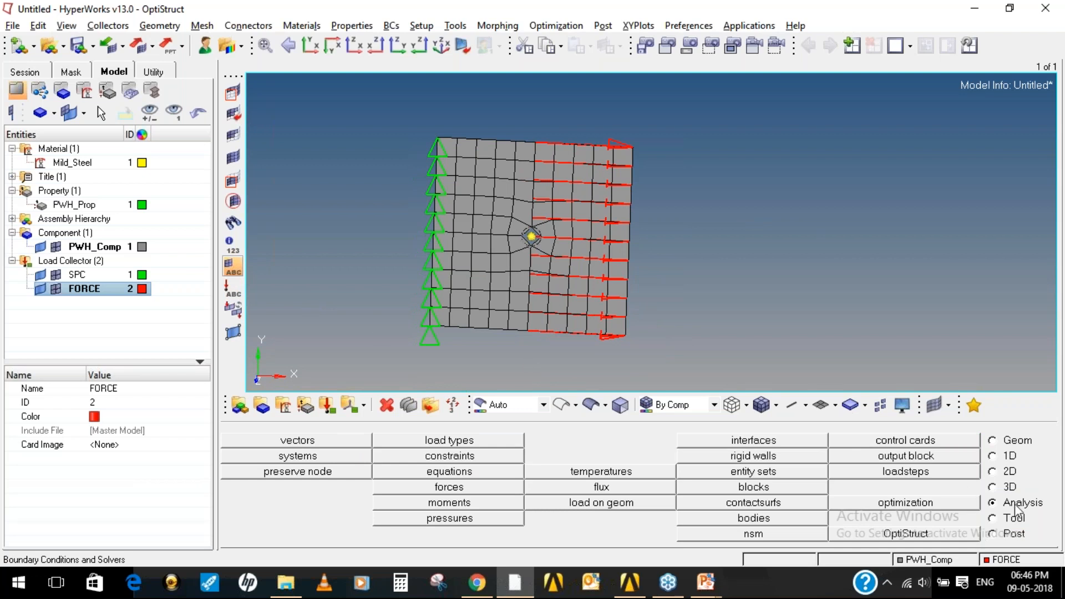
click(906, 473)
click(357, 443)
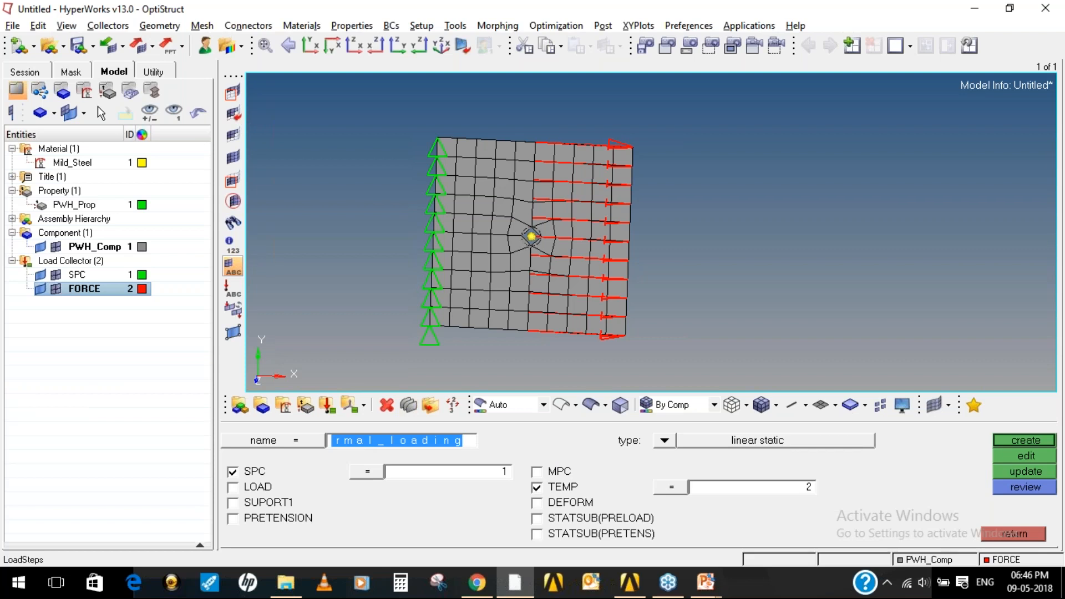
text(PWH__)
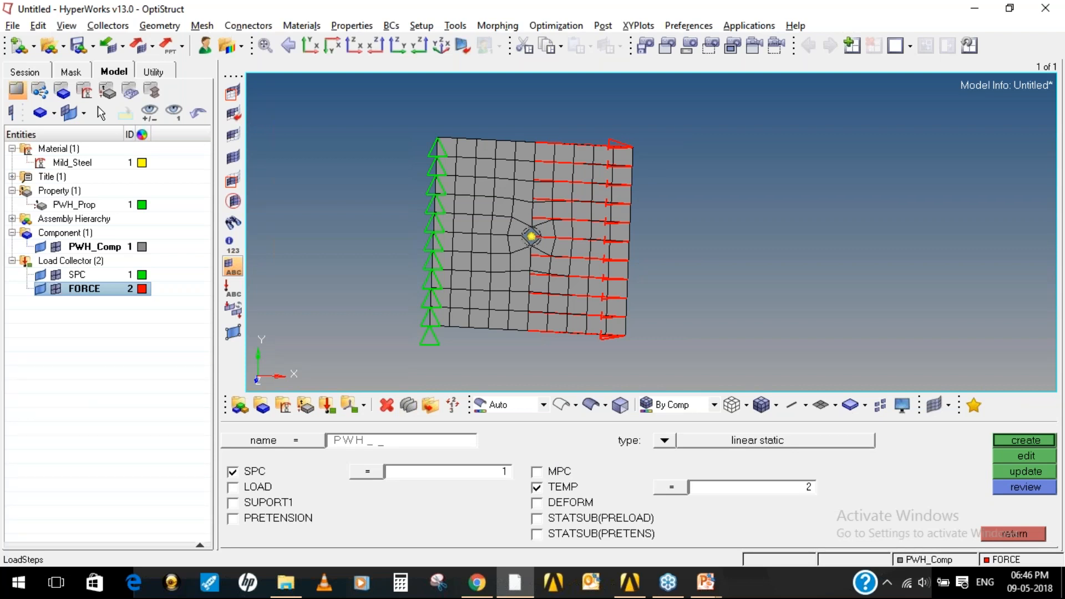
text(Linear_Static)
click(665, 441)
click(341, 442)
Create the load step with the SPC collector as SPC and the FORCE collector as LOAD, leaving out TEMP
click(388, 471)
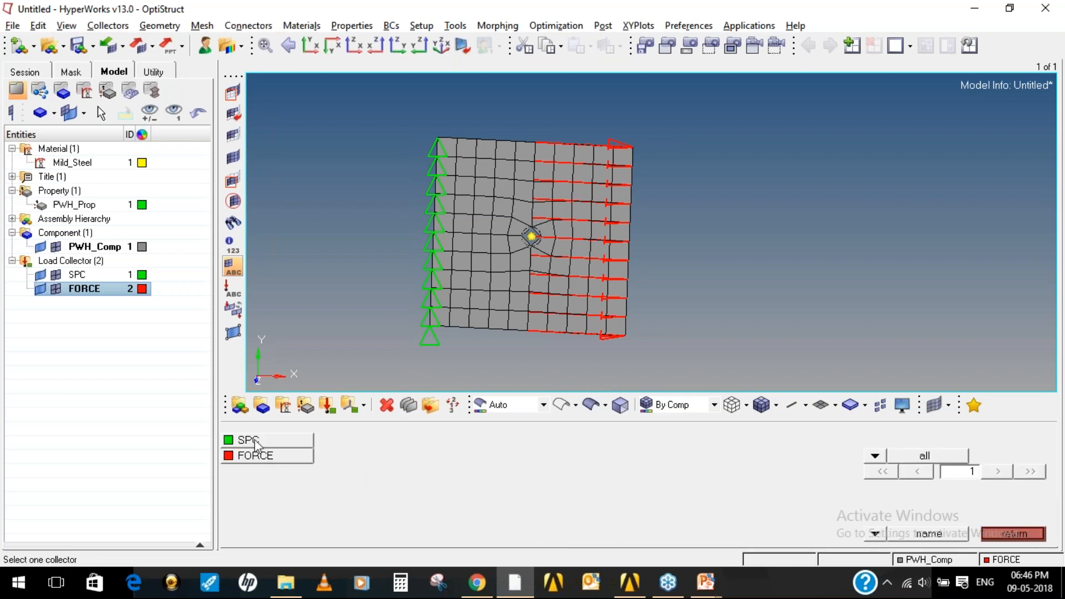
click(247, 441)
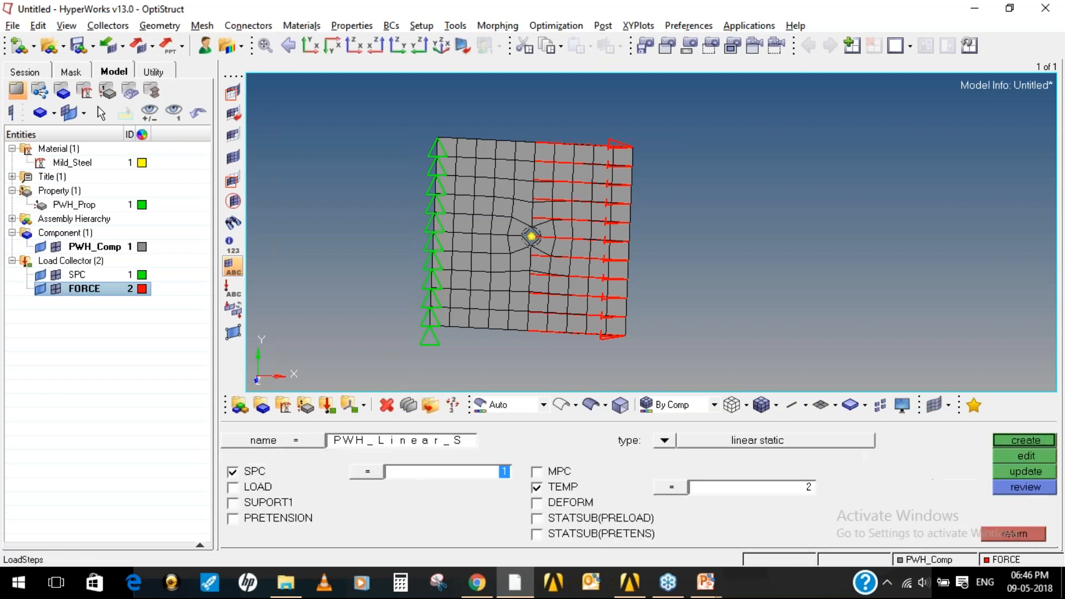
click(538, 489)
click(232, 487)
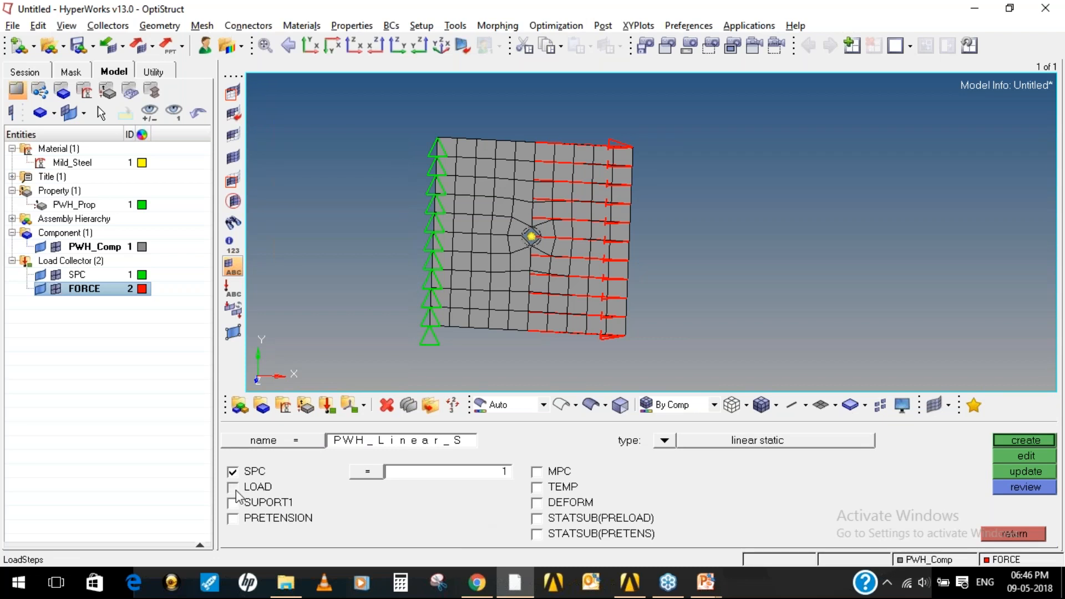
click(392, 491)
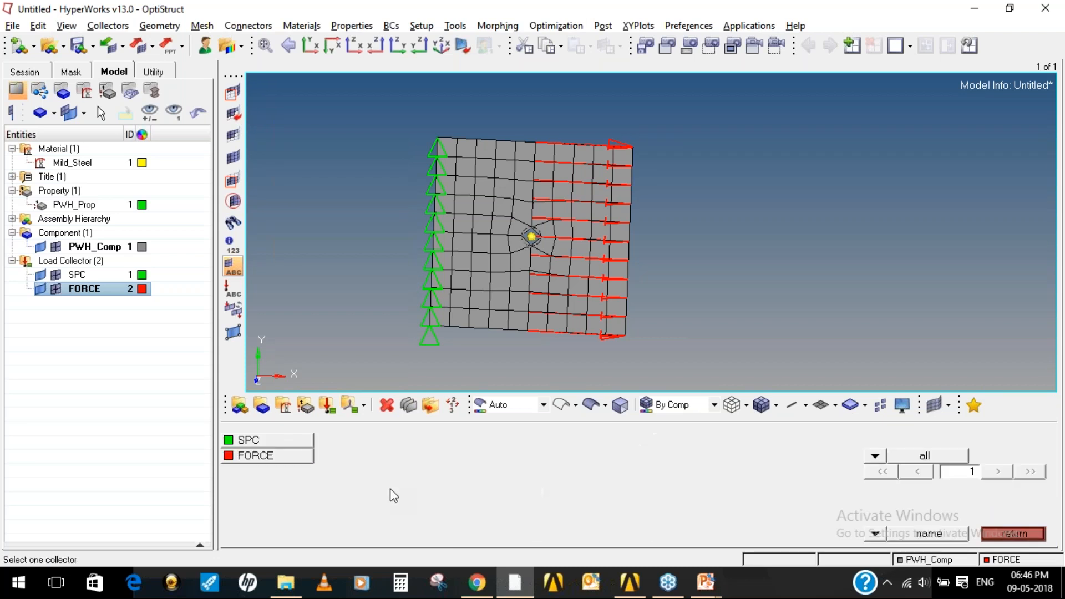
click(272, 462)
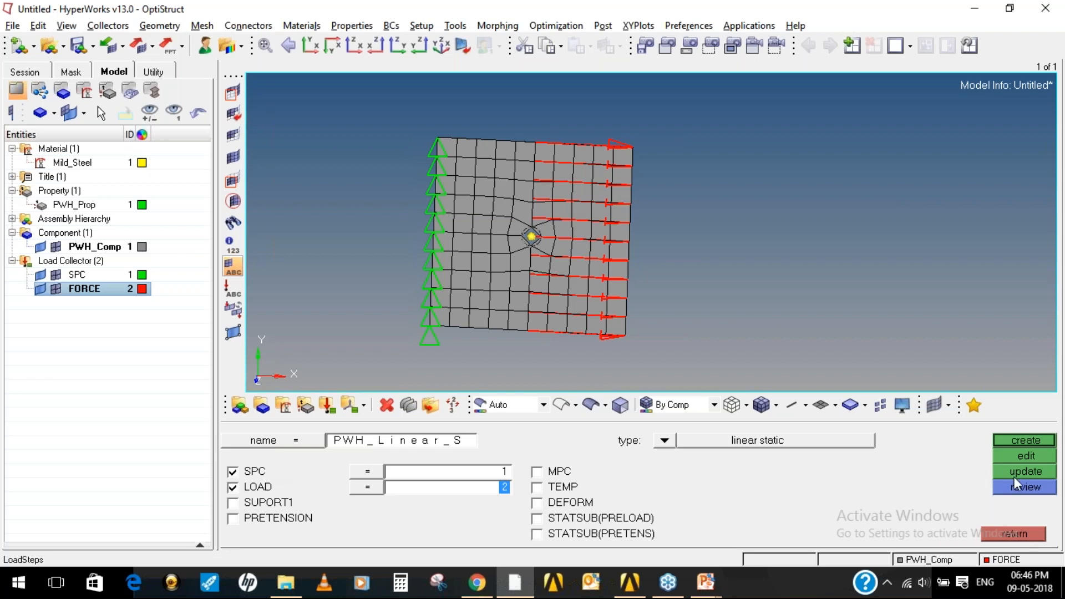
click(1026, 441)
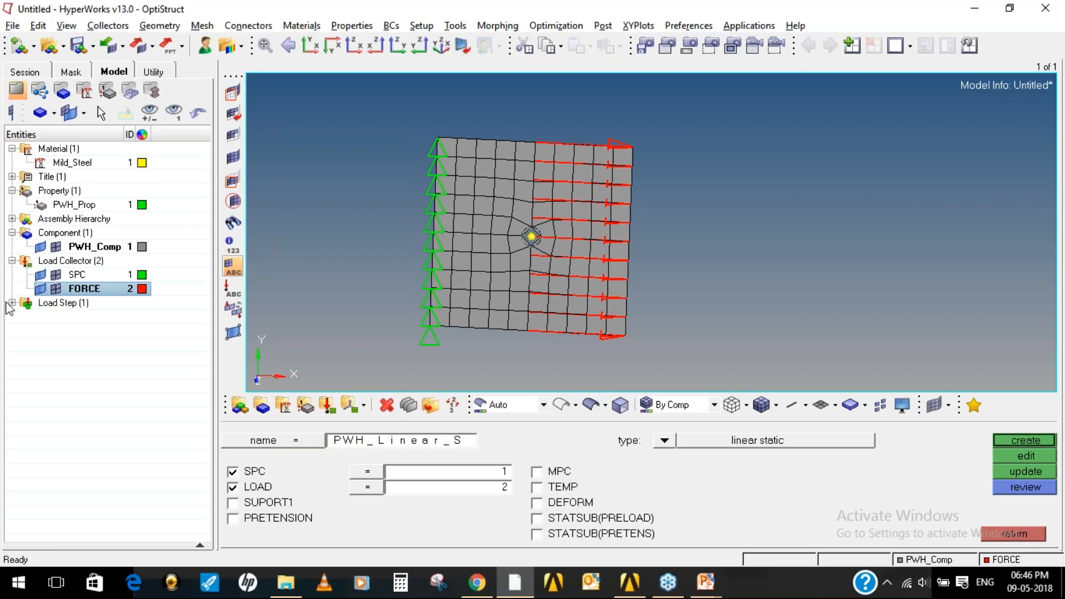
click(1014, 534)
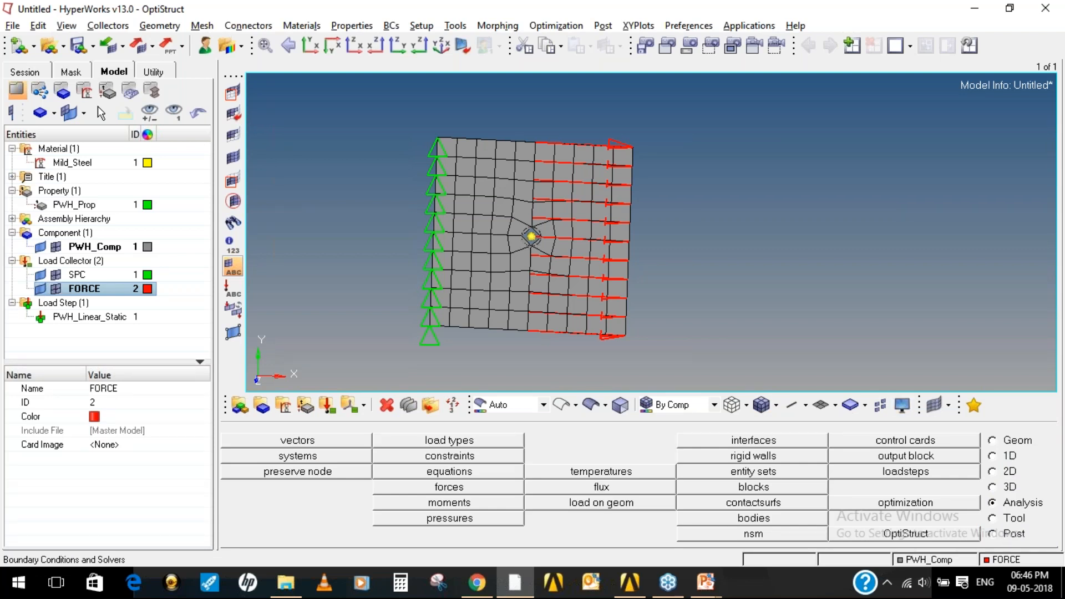
Save the model as PWH_100 in New folder (13) inside the Delete folder on the Desktop
click(13, 26)
mouse_move(38, 107)
click(147, 155)
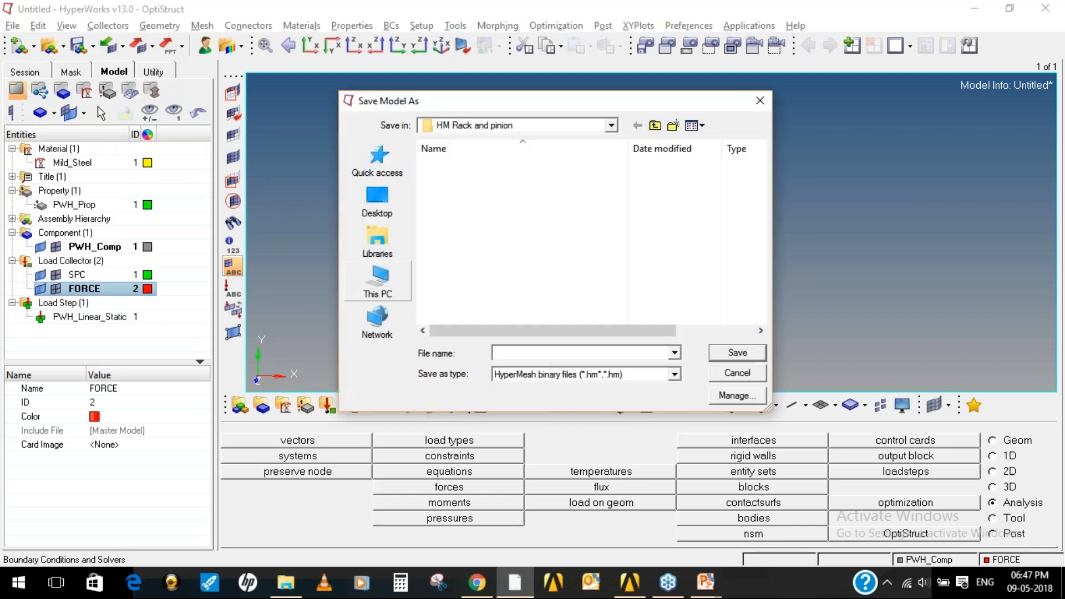
click(379, 200)
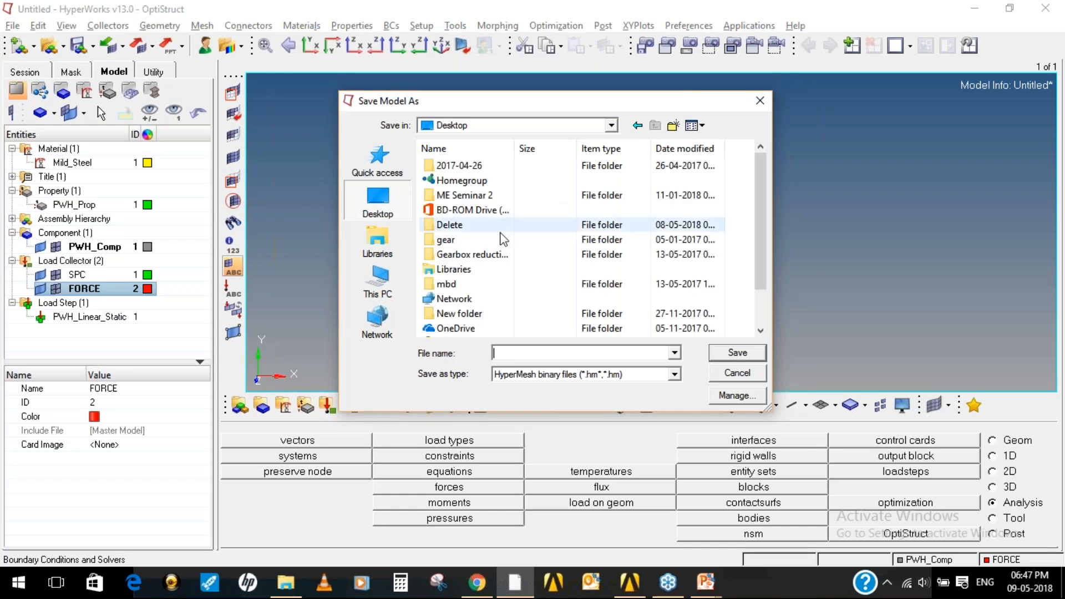
double_click(462, 228)
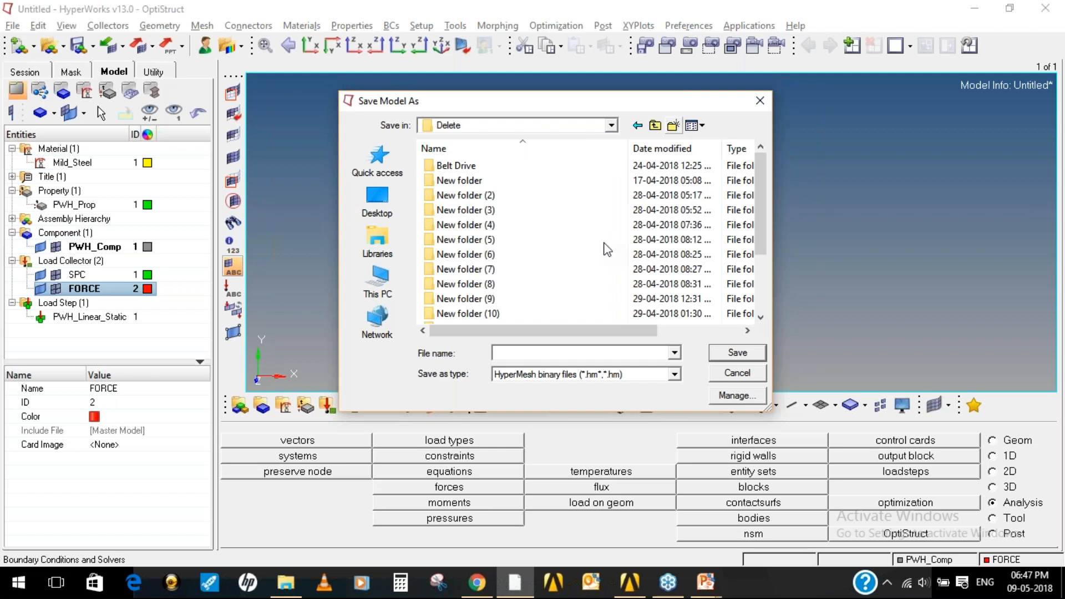
scroll(607, 250, down, 3)
double_click(550, 311)
click(514, 356)
text(PWH)
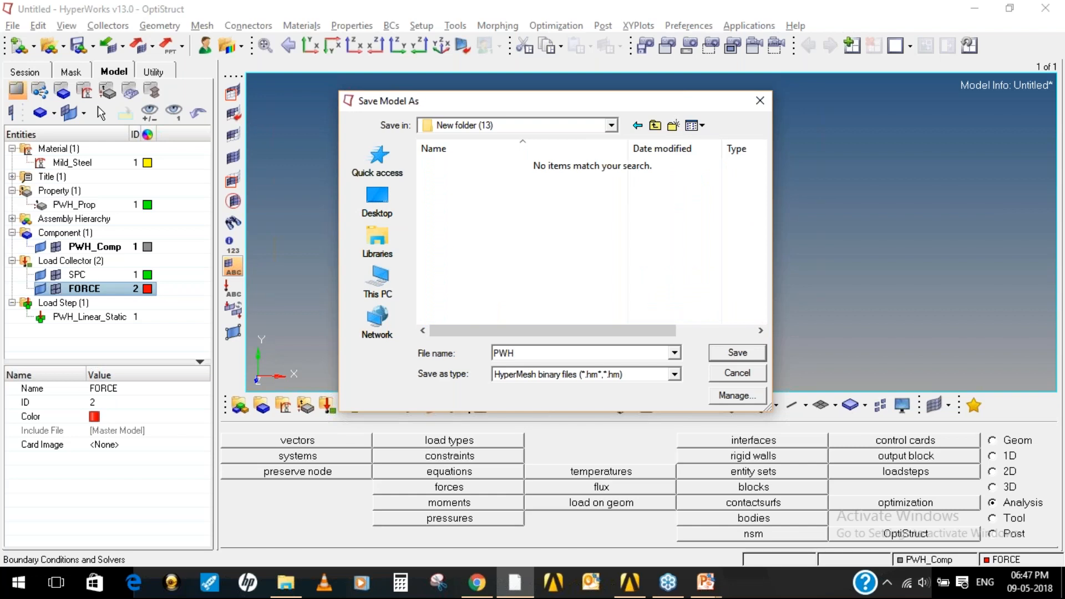
text(_100)
click(736, 353)
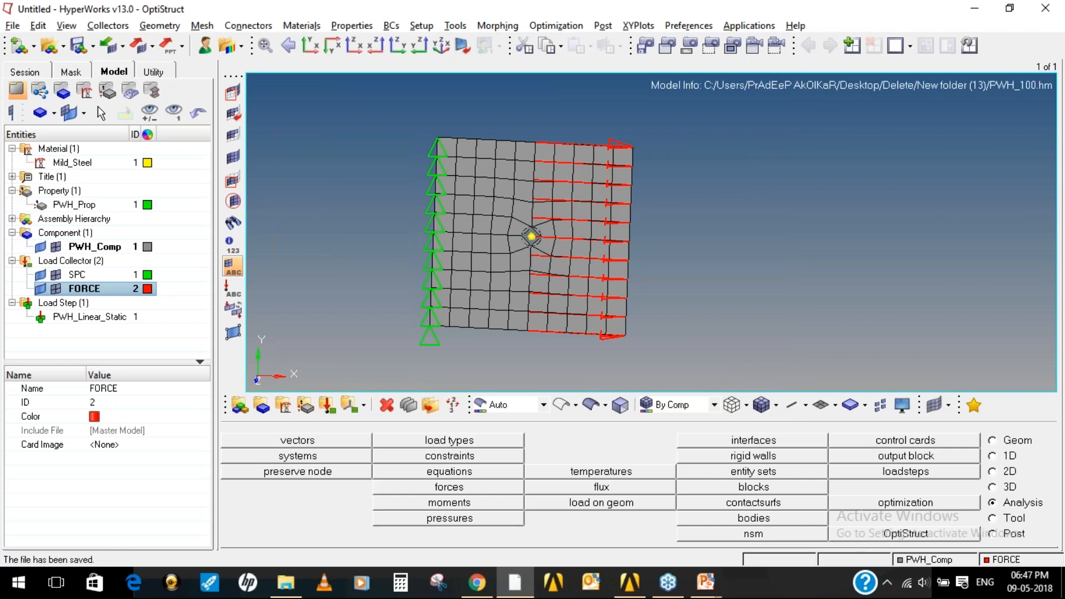
Run the OptiStruct analysis of PWH_100.fem and open the finished job's results
click(905, 533)
click(990, 442)
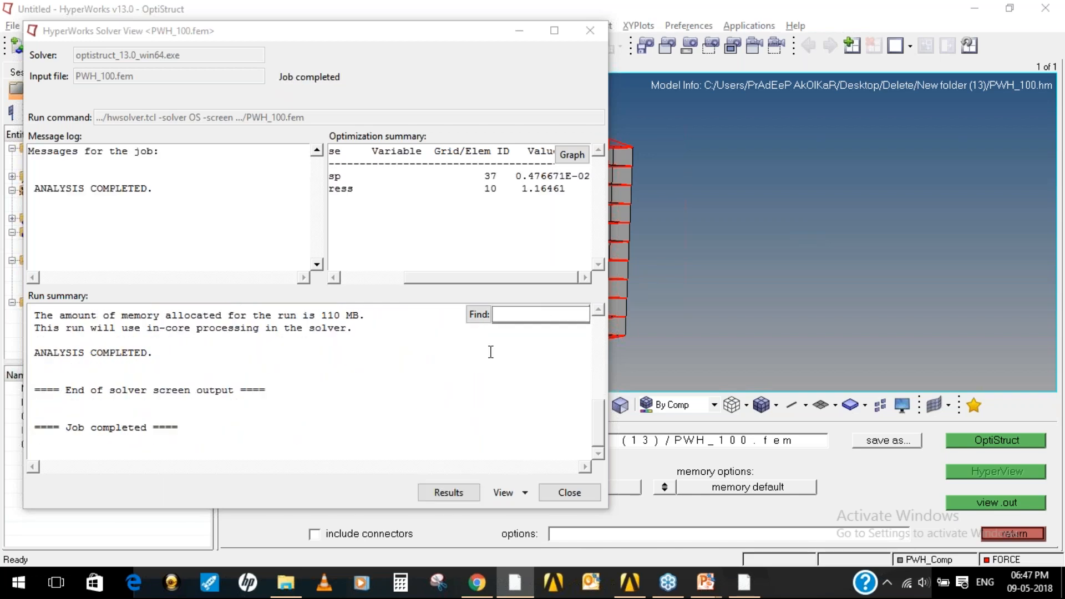
click(446, 492)
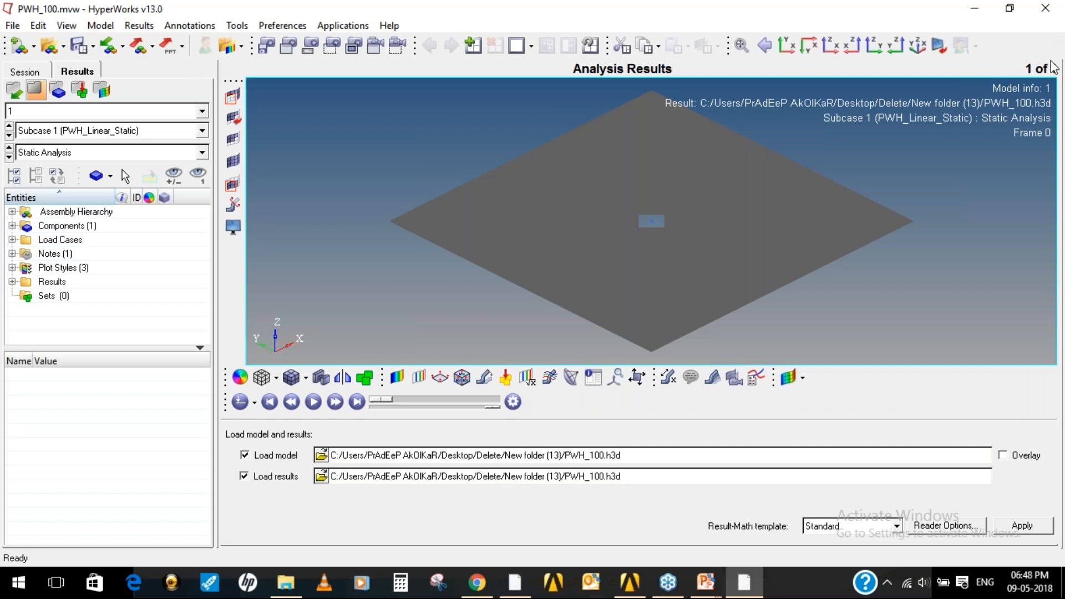
Contour the plate with the von Mises component of Element Stresses (2D & 3D), without averaging
ctrl+drag(727, 251, 453, 362)
click(396, 379)
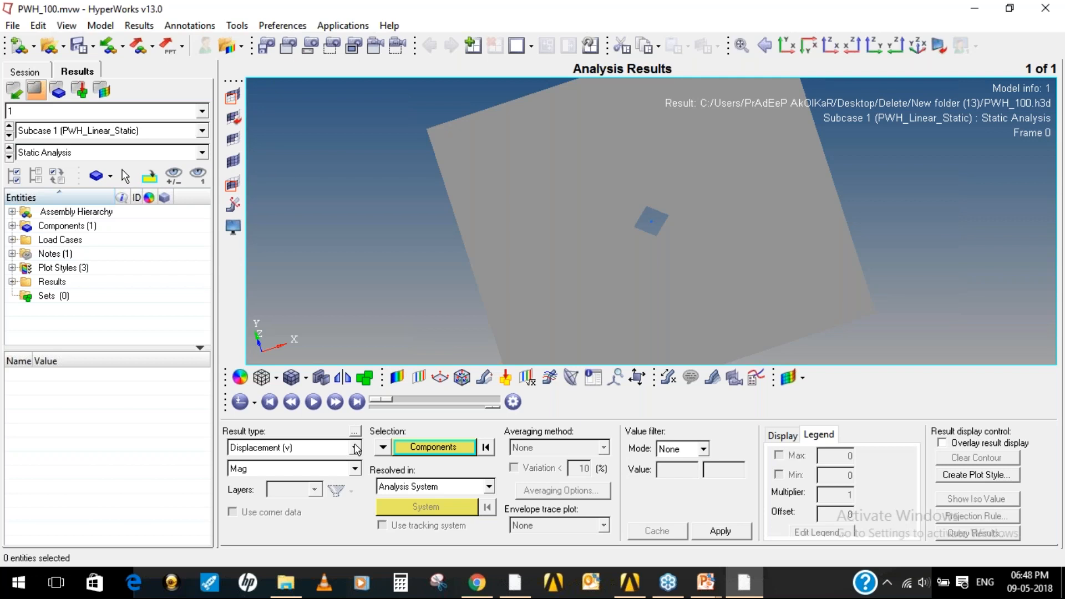
click(355, 448)
click(305, 476)
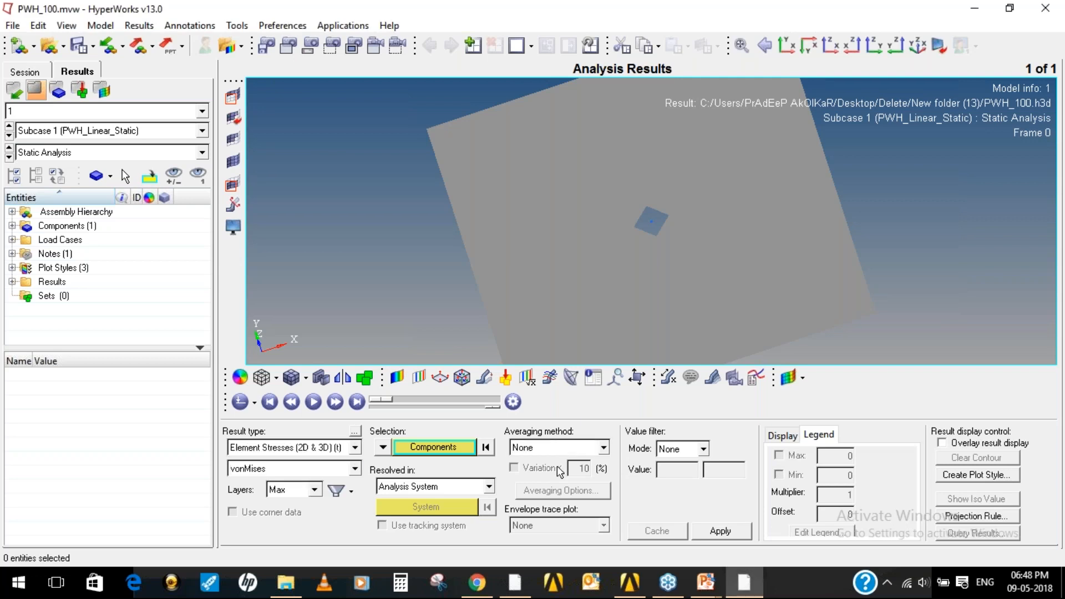
click(716, 532)
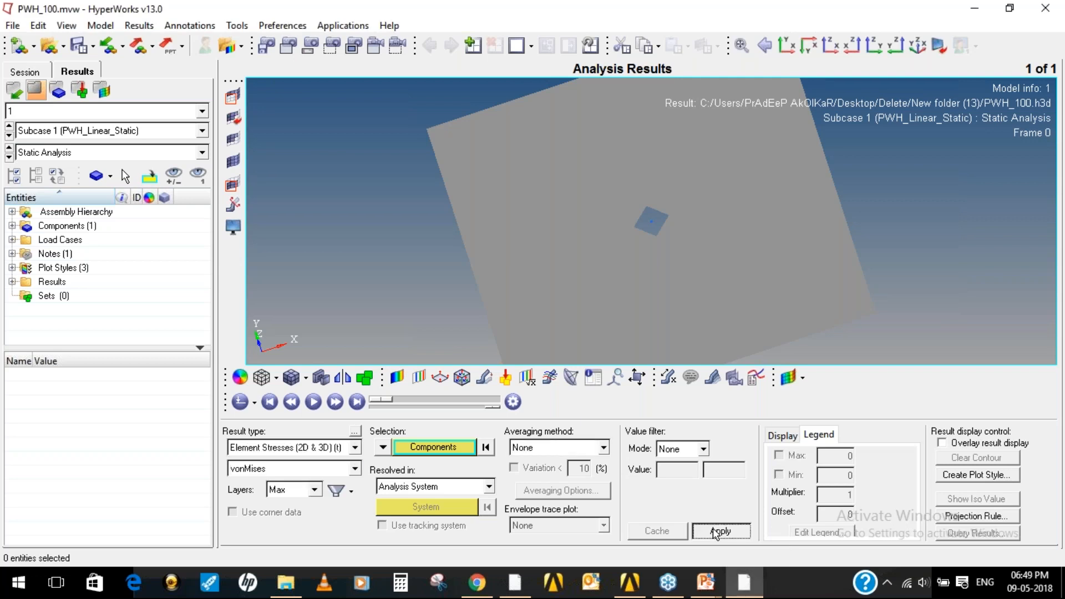
Reapply the von Mises stress contour with the Simple averaging method
click(604, 448)
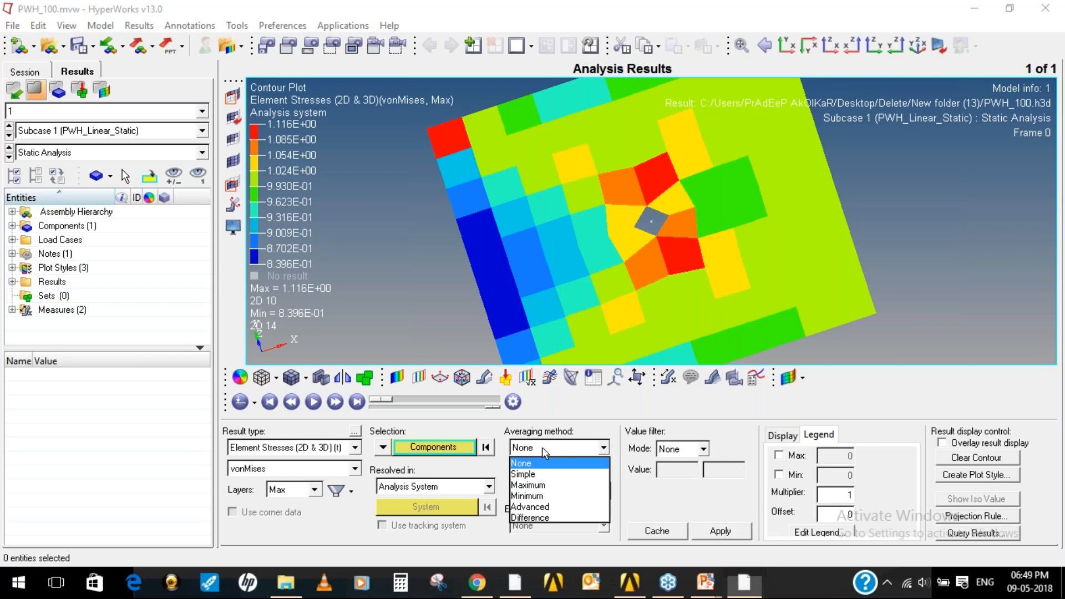
click(555, 473)
click(730, 534)
ctrl+drag(755, 254, 710, 281)
ctrl+scroll(702, 269, down, 3)
ctrl+right_drag(651, 249, 590, 245)
ctrl+drag(674, 234, 693, 226)
ctrl+right_drag(694, 225, 673, 204)
ctrl+drag(673, 204, 660, 234)
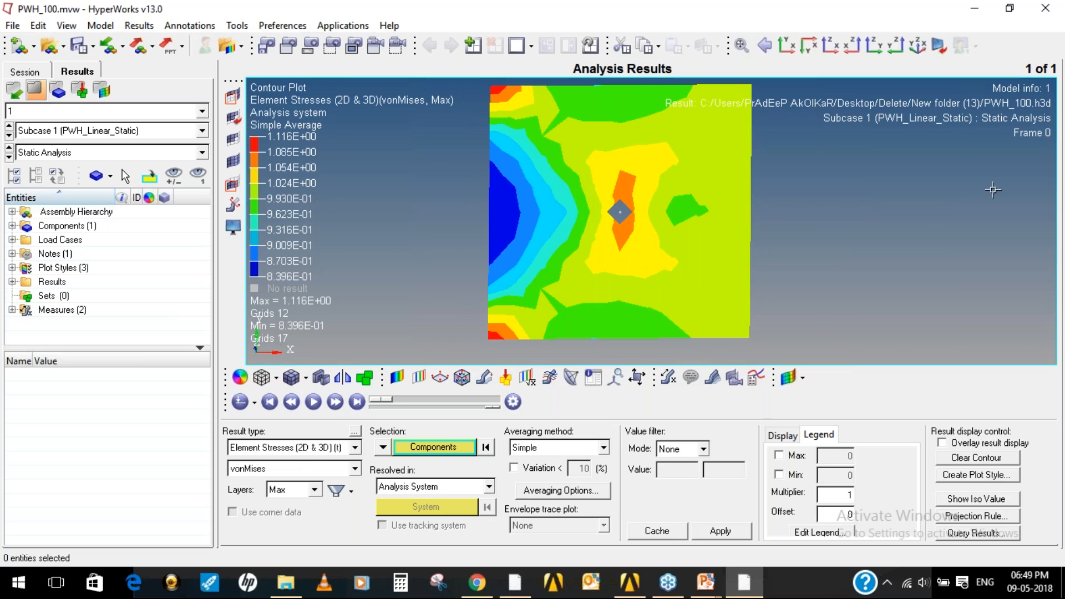
click(1050, 211)
click(978, 248)
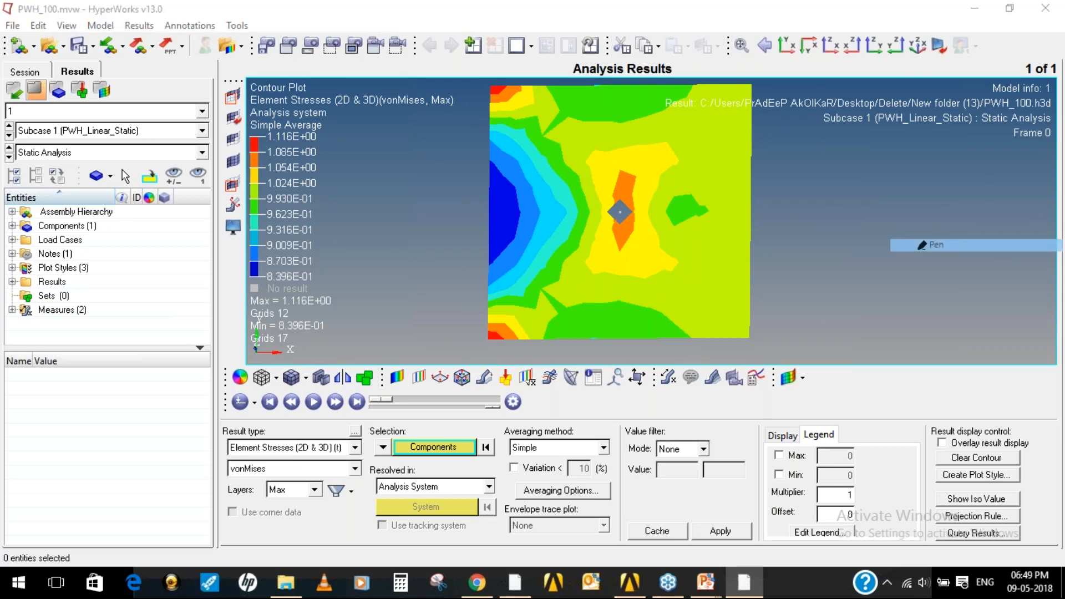
drag(279, 114, 268, 117)
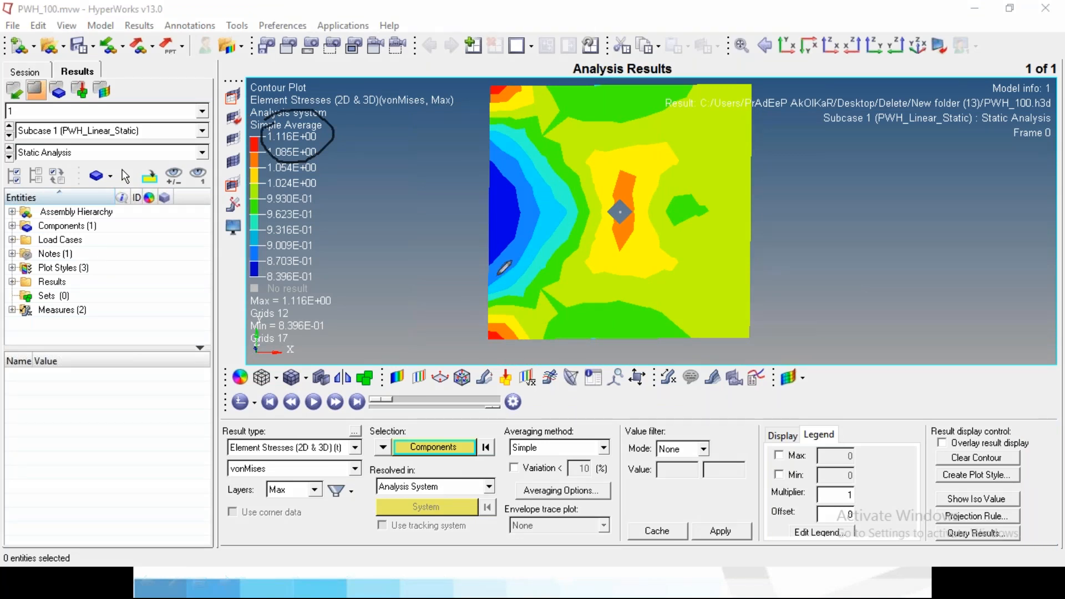
click(983, 238)
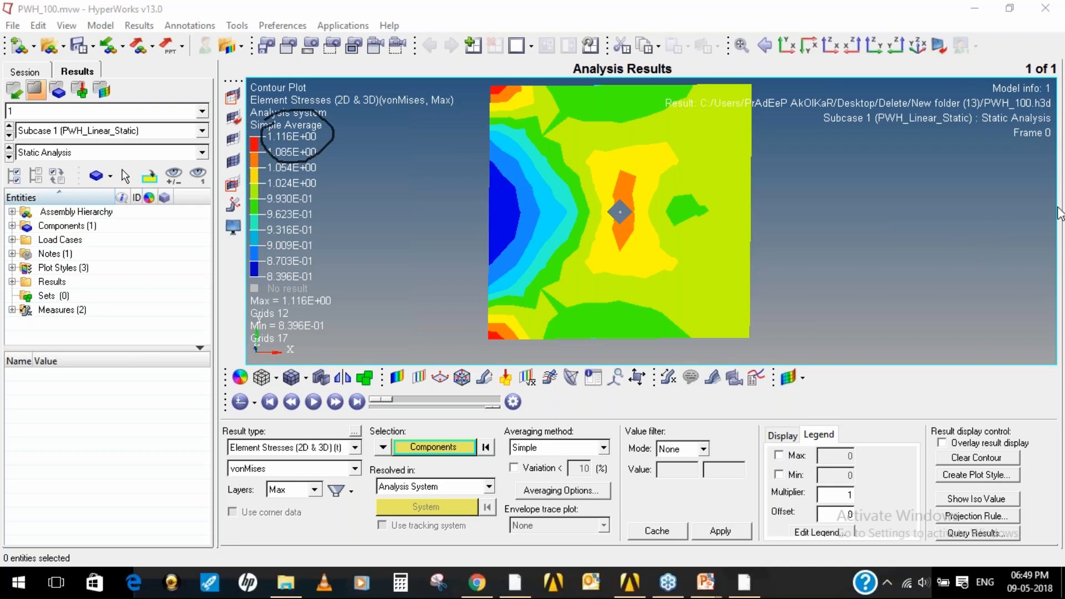
click(950, 305)
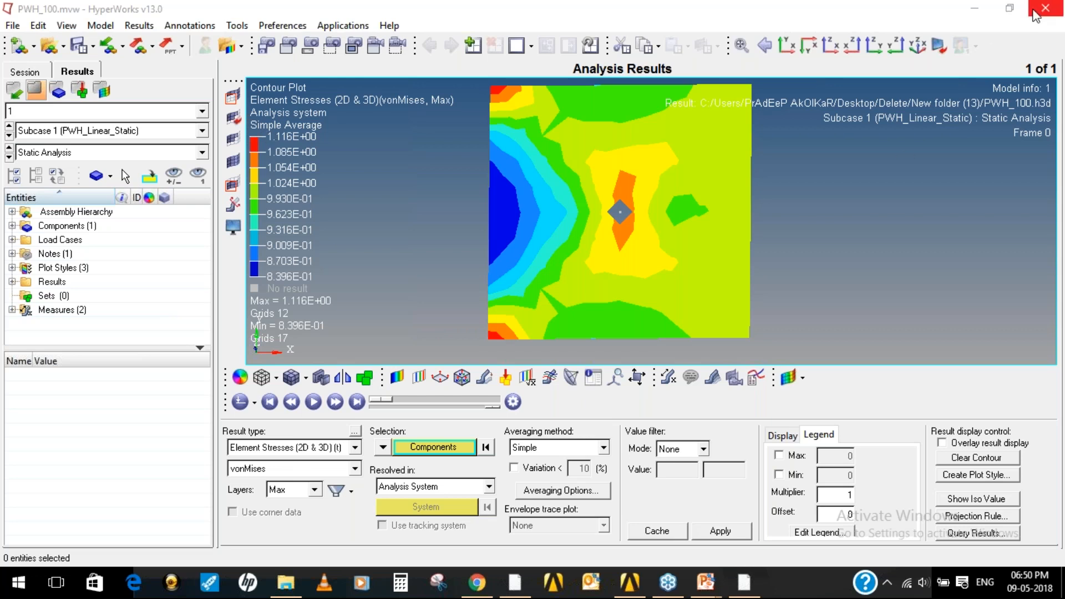
Switch back from the results window to the HyperMesh model, keeping the results session open
click(1035, 15)
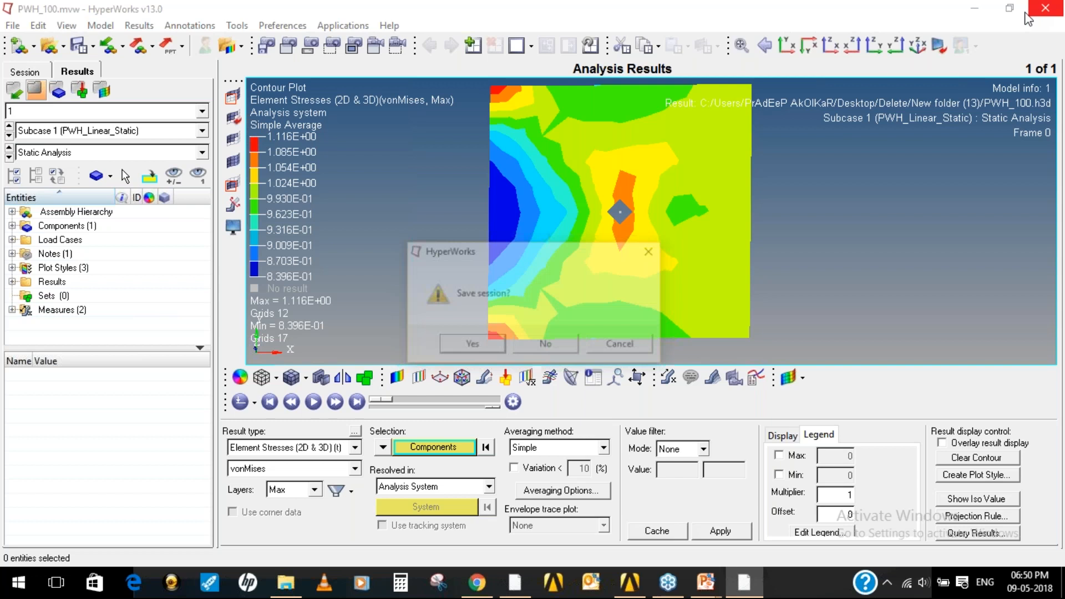
click(637, 349)
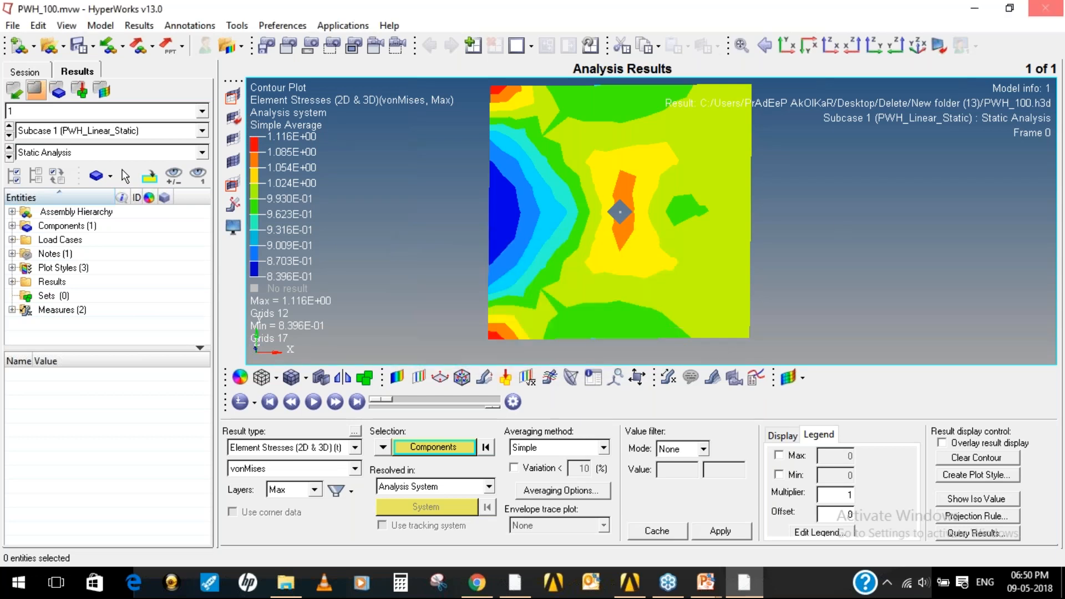
click(979, 9)
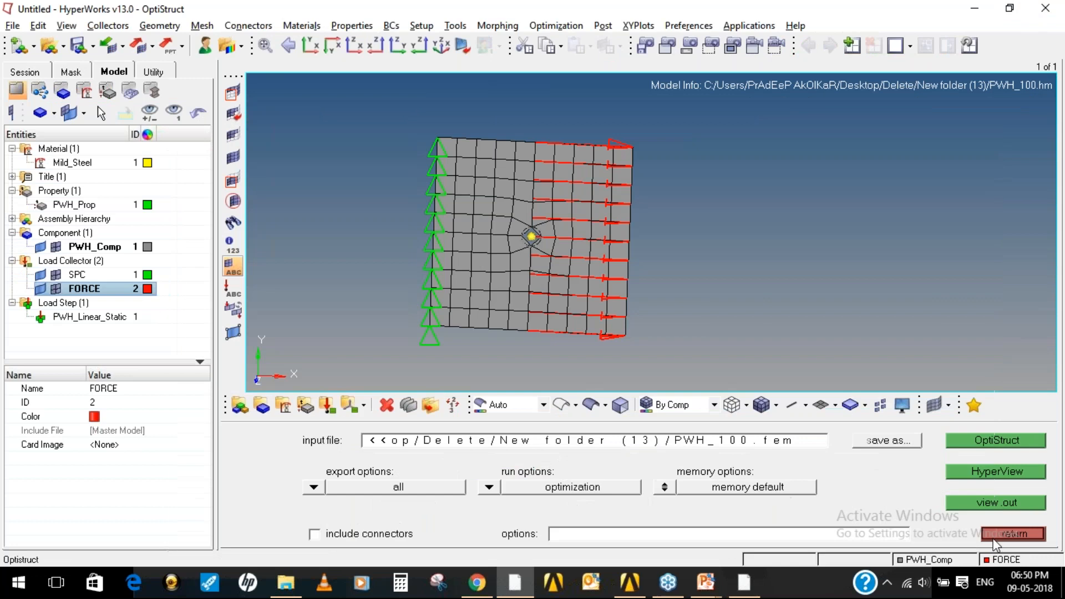
Delete all mesh elements of the plate, keeping its surface
ctrl+drag(738, 289, 737, 247)
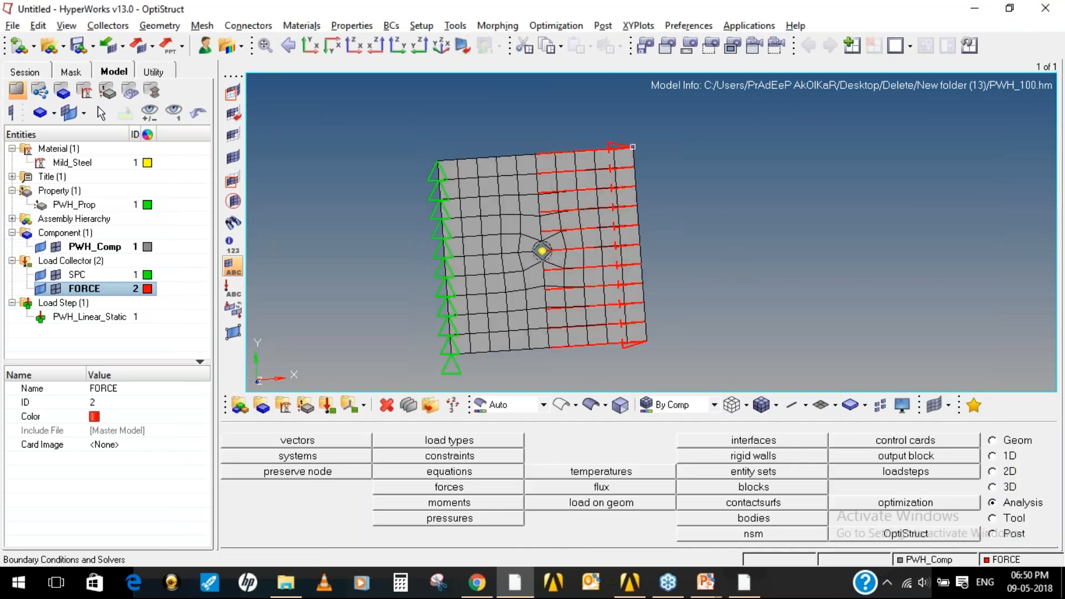
click(310, 45)
click(387, 405)
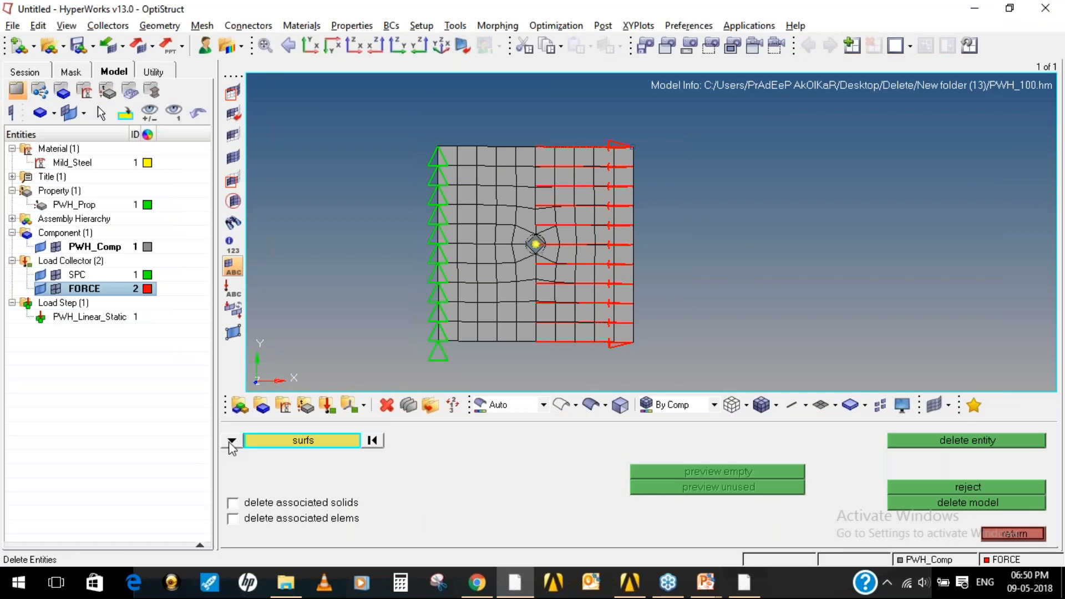
click(232, 441)
click(330, 461)
shift+drag(409, 101, 796, 378)
click(967, 440)
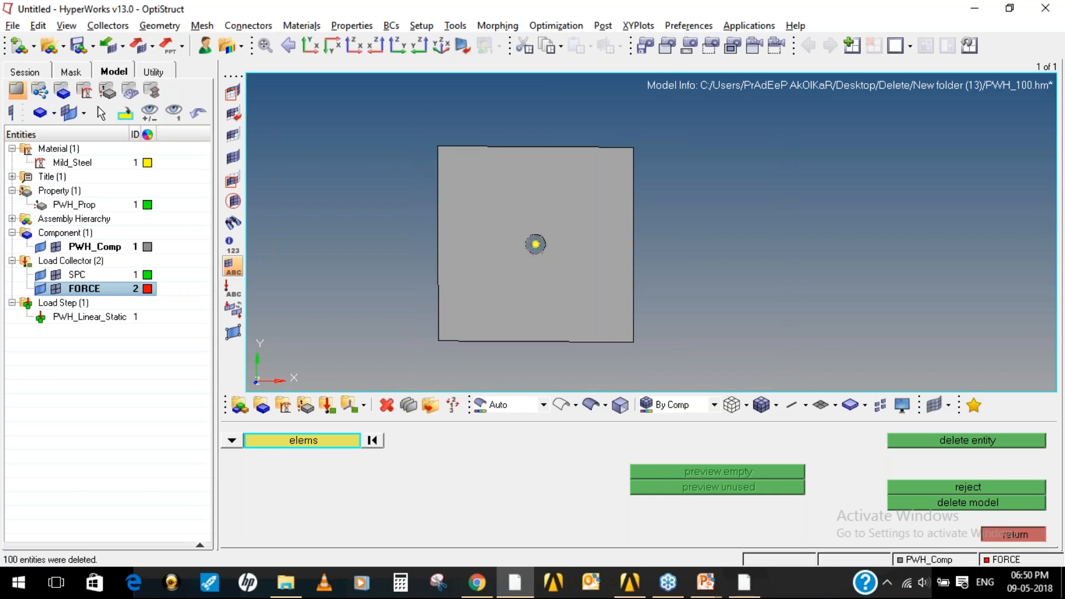
click(1014, 535)
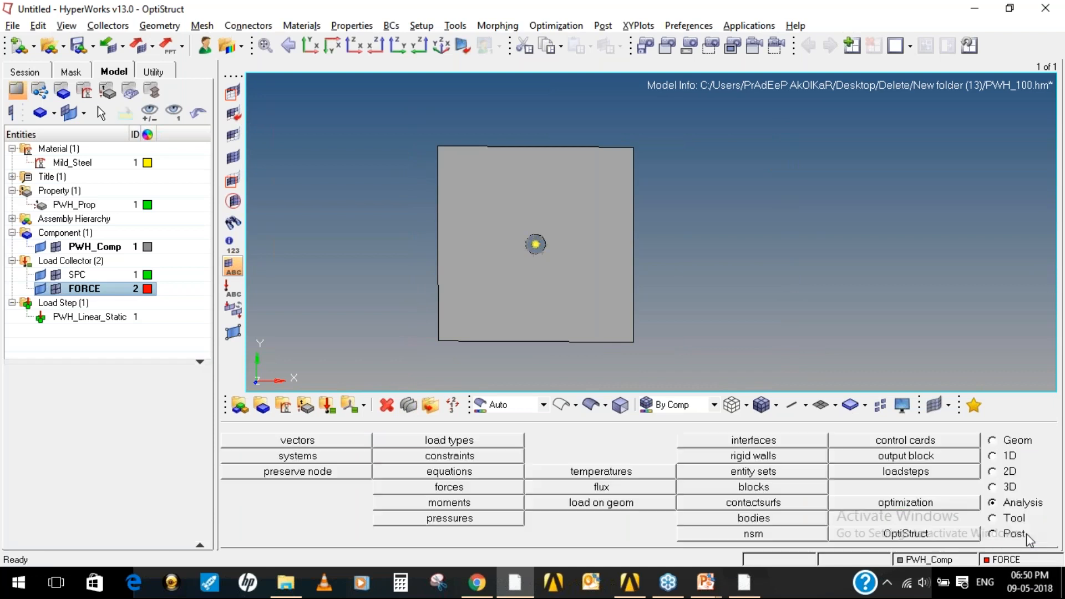
Automesh the plate surface with quad elements of size 50
click(993, 471)
click(730, 441)
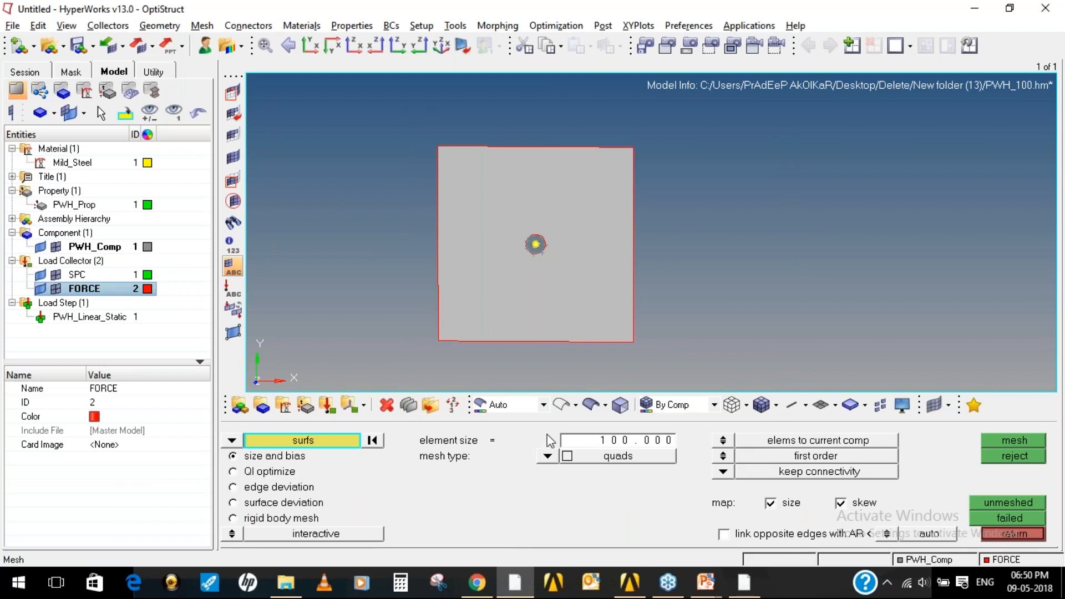
click(488, 264)
click(618, 444)
text(50.0)
key(BackSpace)
key(Return)
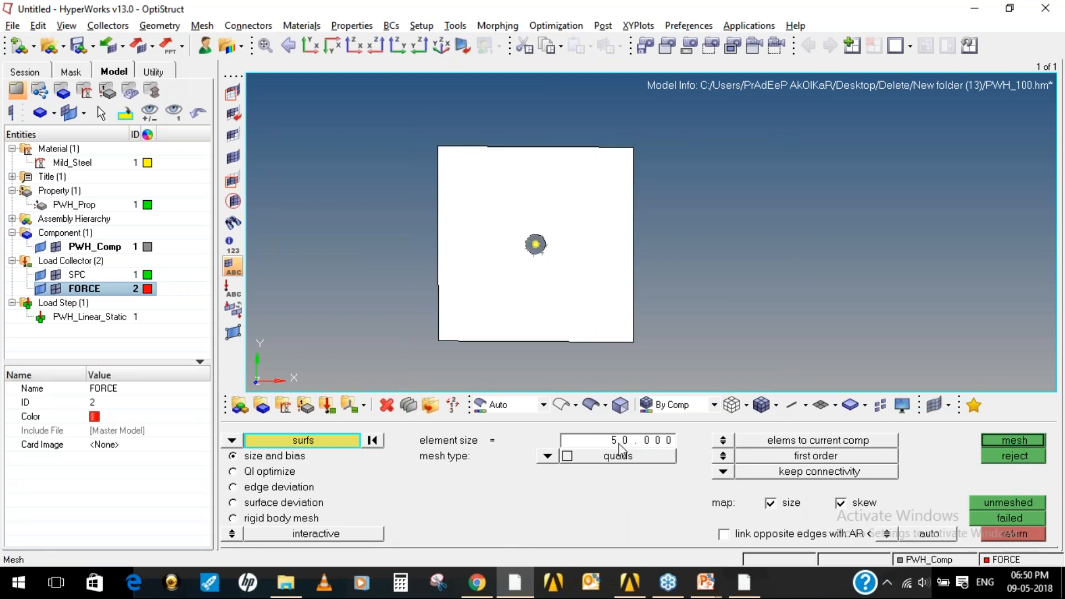
click(1013, 440)
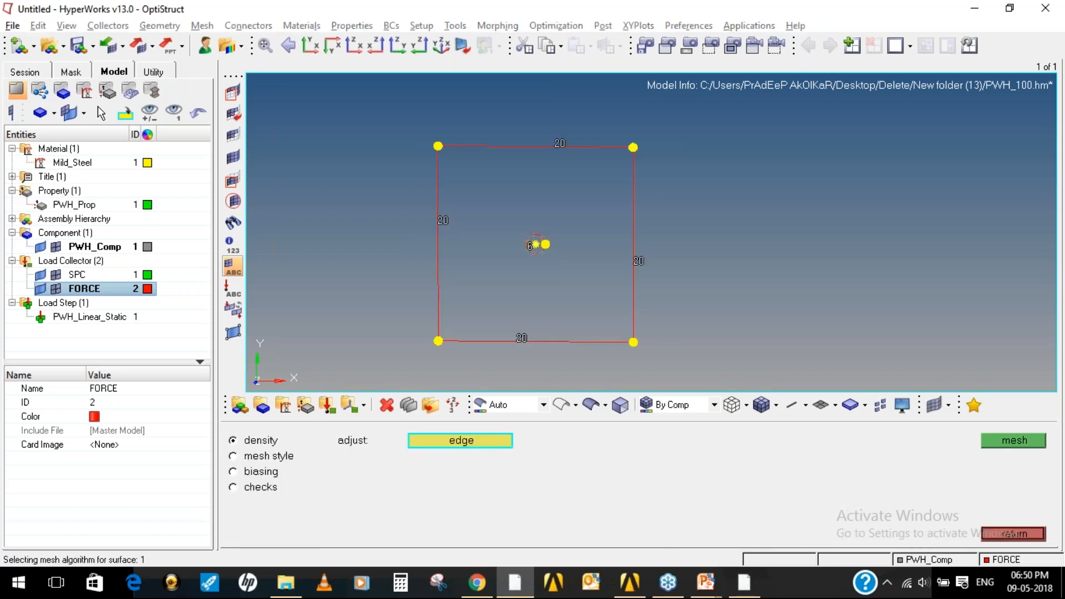
Examine the new mesh around the hole, accept it and leave automeshing
ctrl+drag(681, 220, 568, 205)
ctrl+scroll(568, 206, down, 3)
ctrl+scroll(568, 205, up, 3)
scroll(568, 205, up, 3)
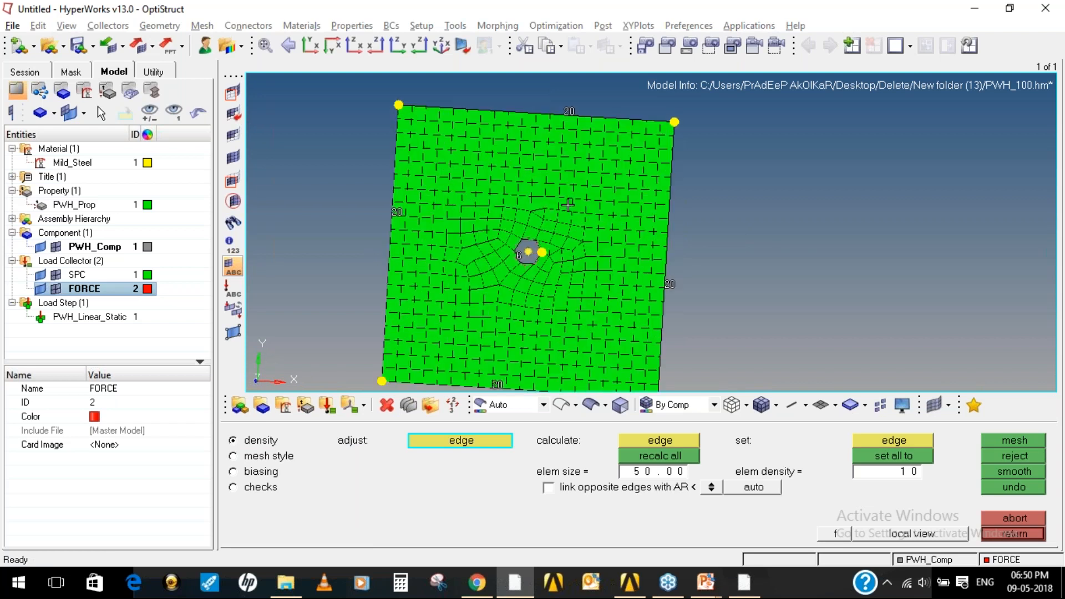
scroll(535, 244, down, 1)
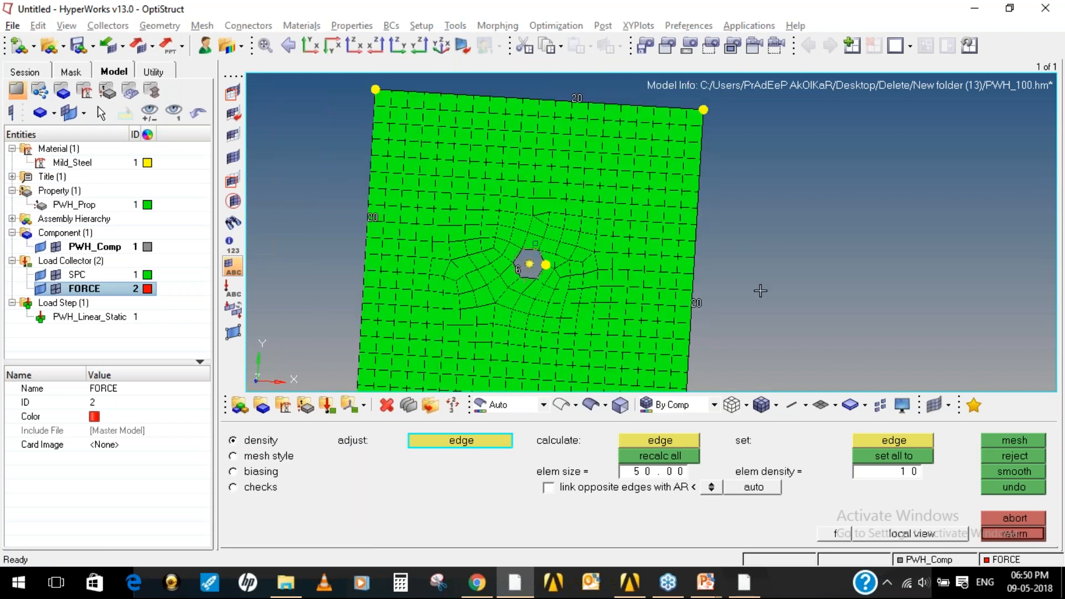
ctrl+scroll(764, 268, up, 5)
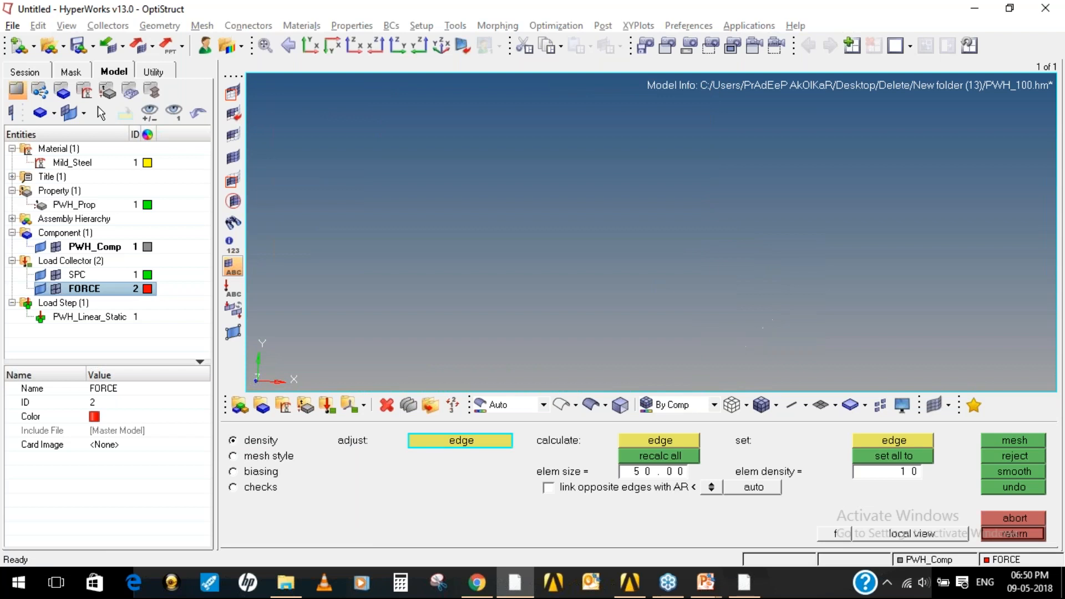
key(f)
ctrl+drag(817, 184, 833, 158)
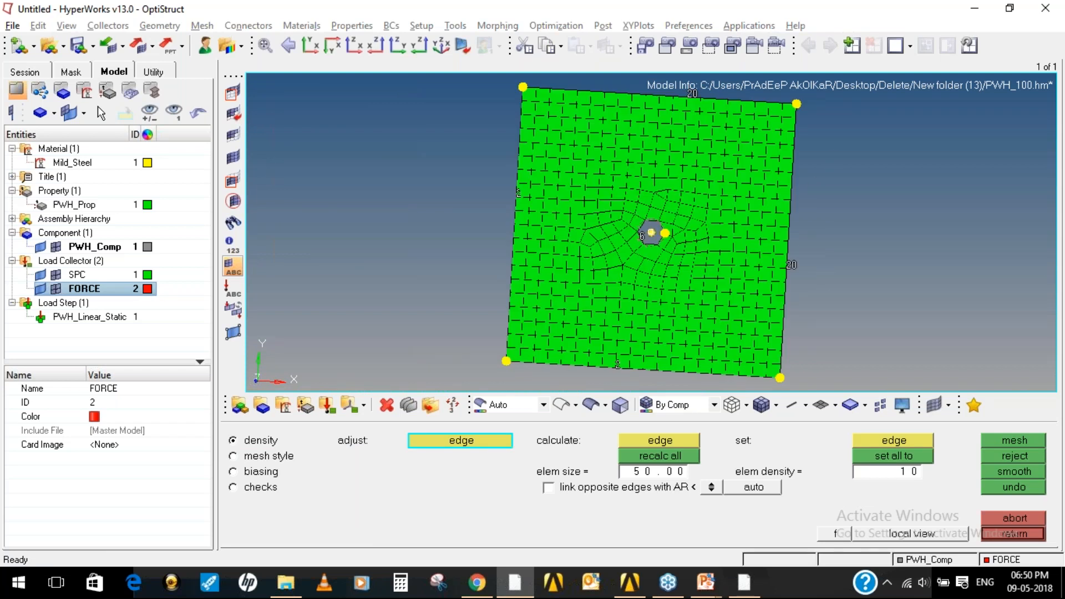
click(1015, 534)
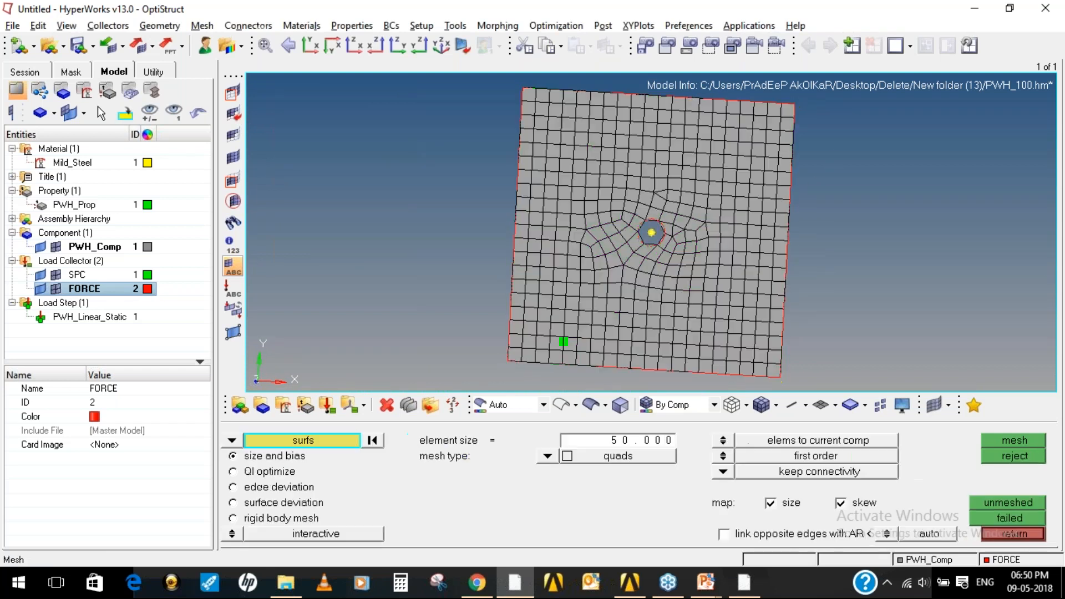
click(1014, 534)
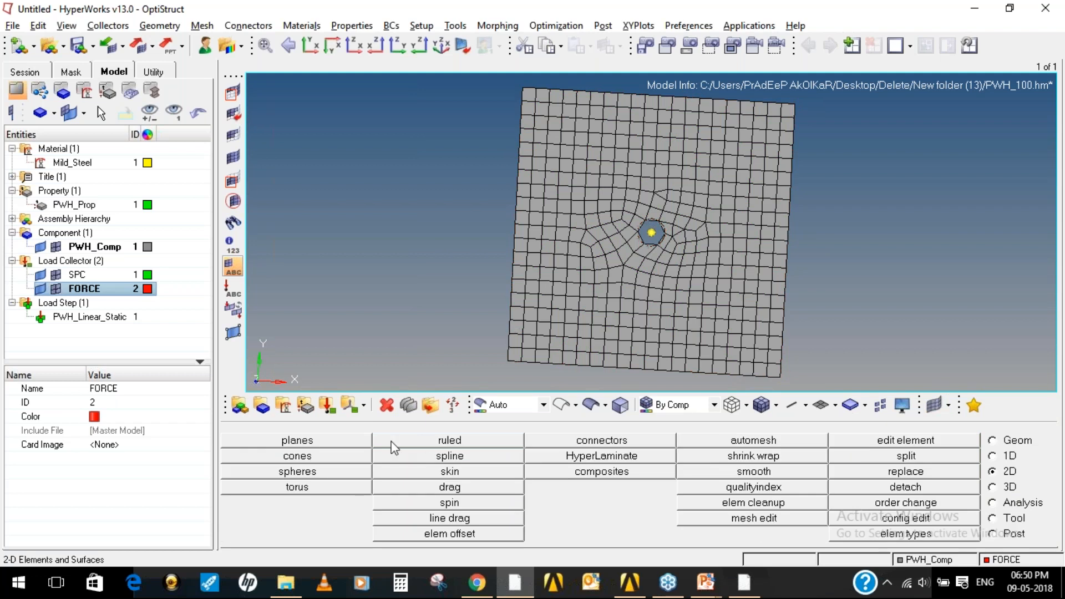
Constrain dof1 to dof6 at zero on all nodes of the plate's left edge, storing them in the SPC load collector
click(1006, 506)
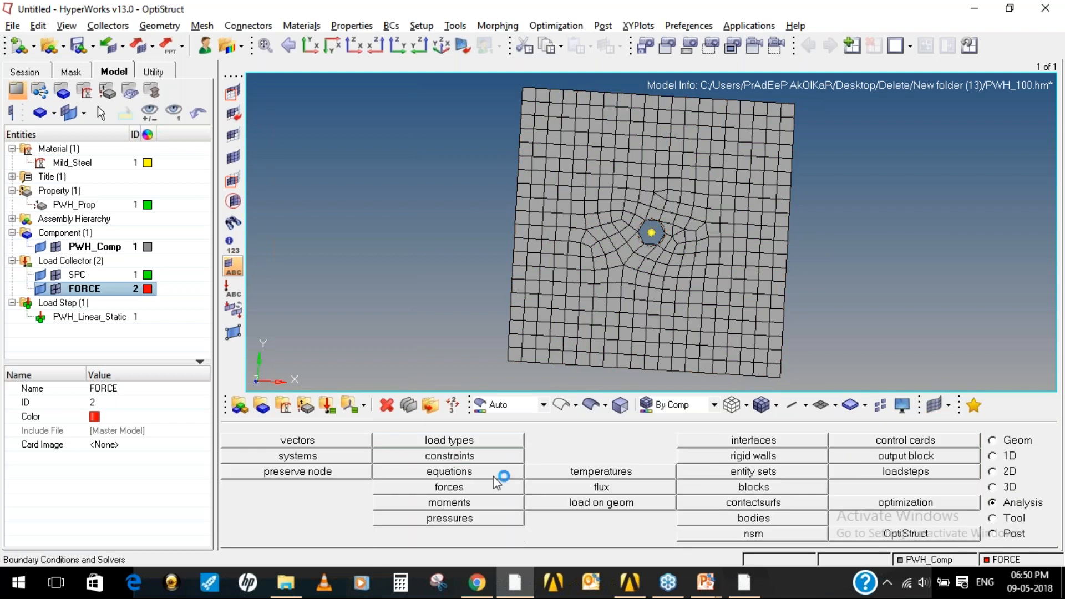
click(436, 460)
ctrl+drag(819, 341, 873, 327)
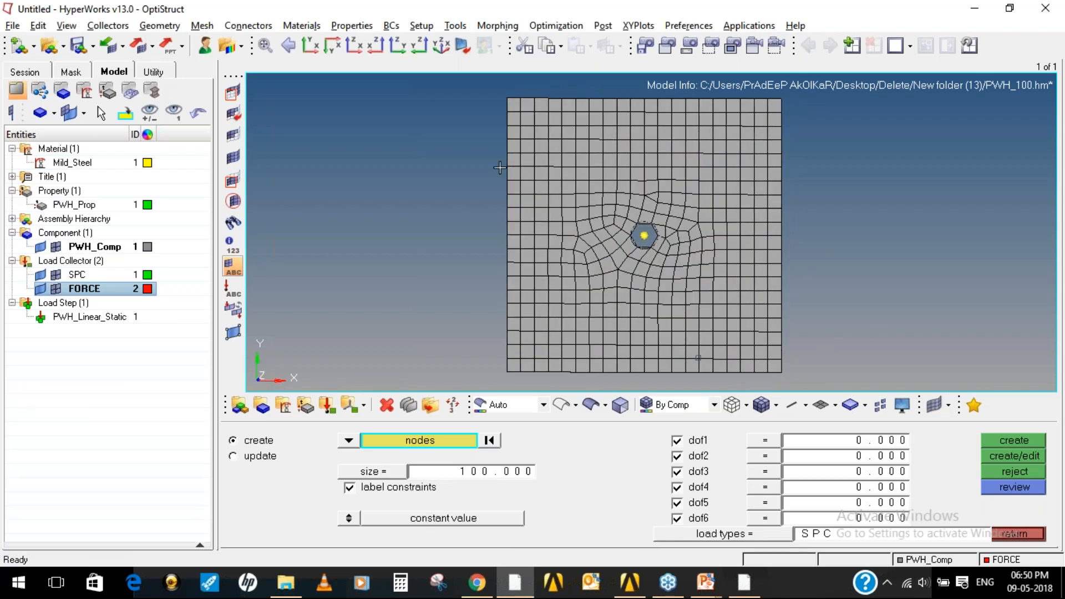
shift+drag(478, 87, 515, 395)
right_click(78, 276)
click(109, 243)
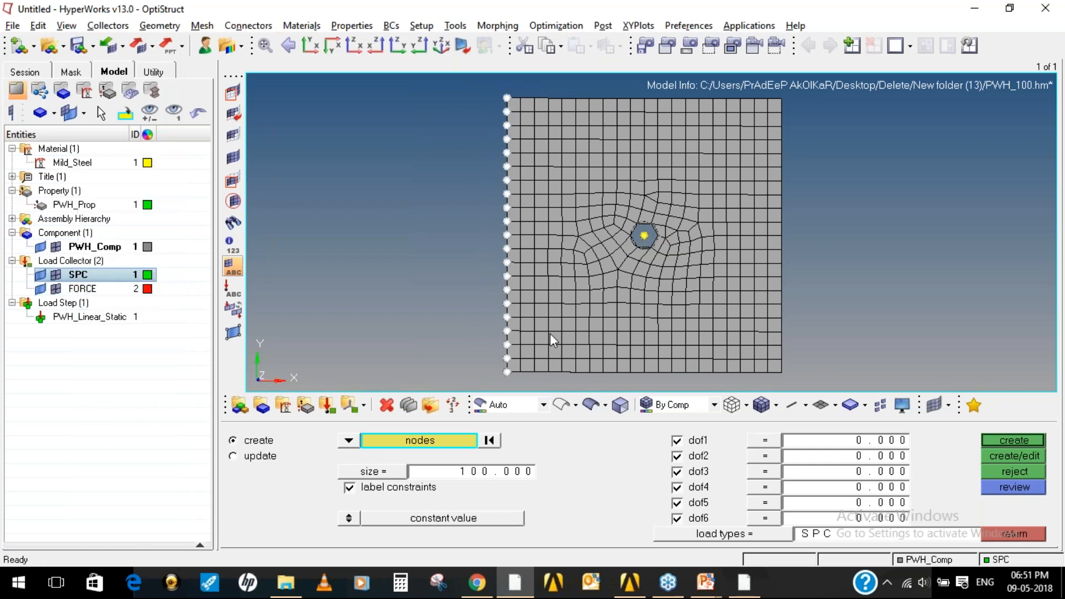
click(995, 440)
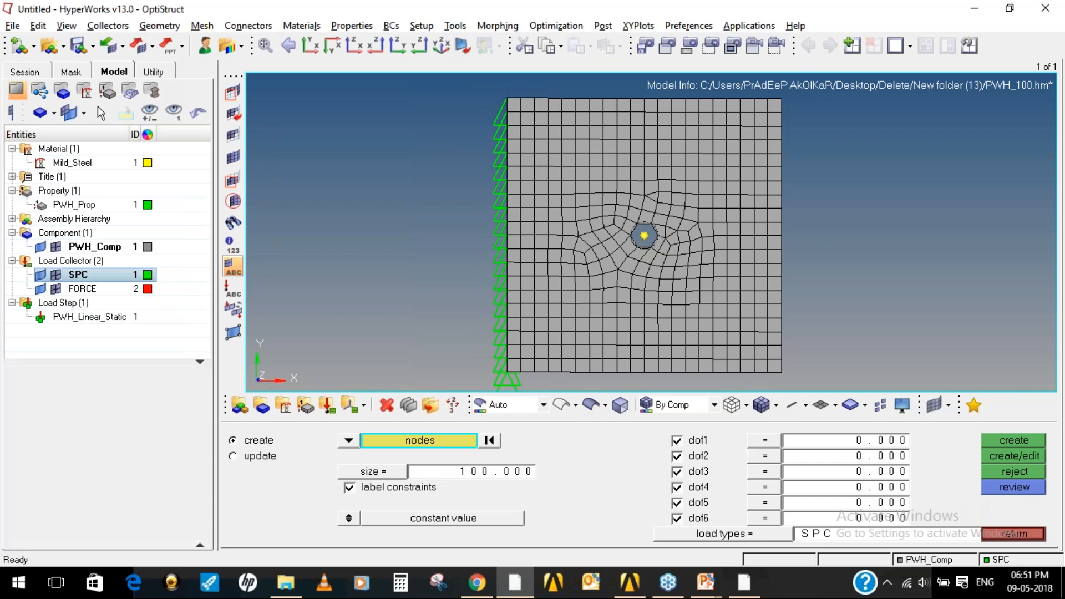
click(1022, 534)
Create 500 x-axis forces in the FORCE load collector on the plate's right-edge nodes, leaving out the two corner nodes
click(452, 488)
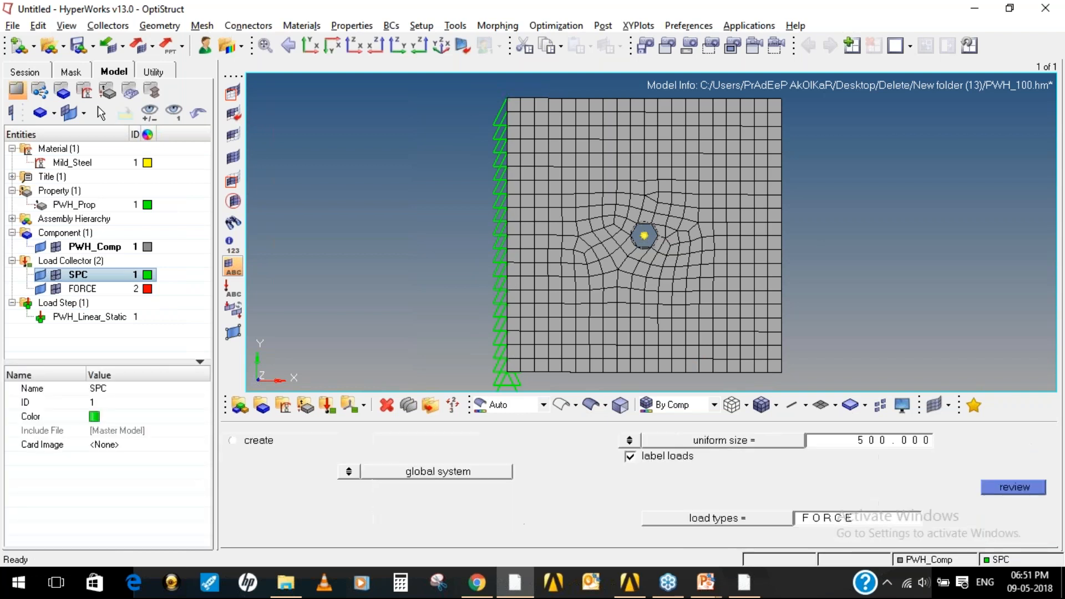
shift+drag(801, 96, 797, 391)
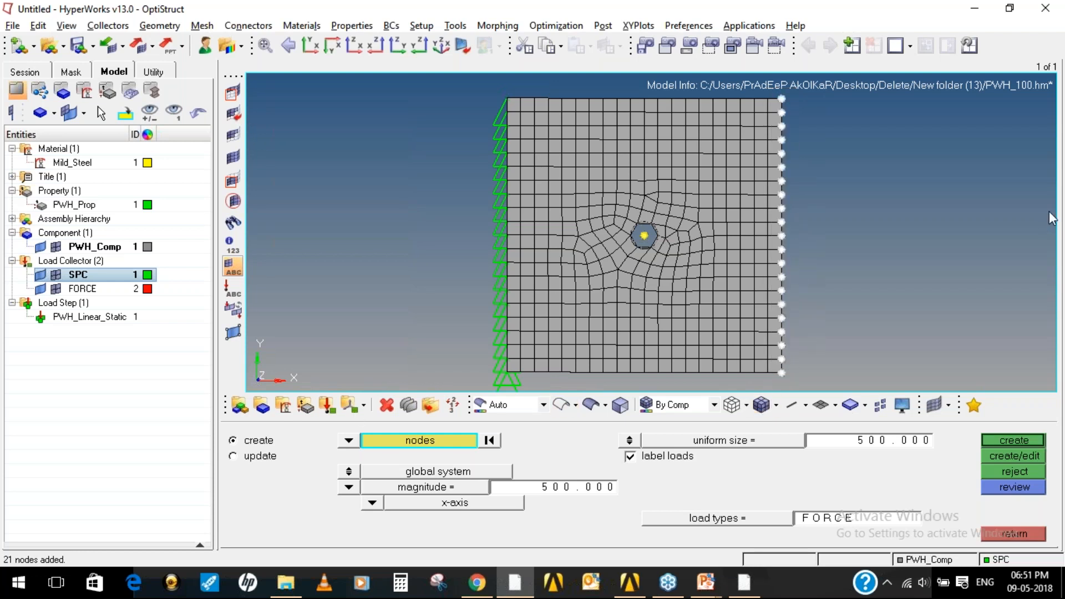
click(975, 242)
mouse_move(31, 570)
mouse_down()
mouse_move(60, 561)
mouse_move(32, 525)
mouse_move(5, 553)
mouse_move(14, 562)
mouse_move(64, 555)
mouse_up()
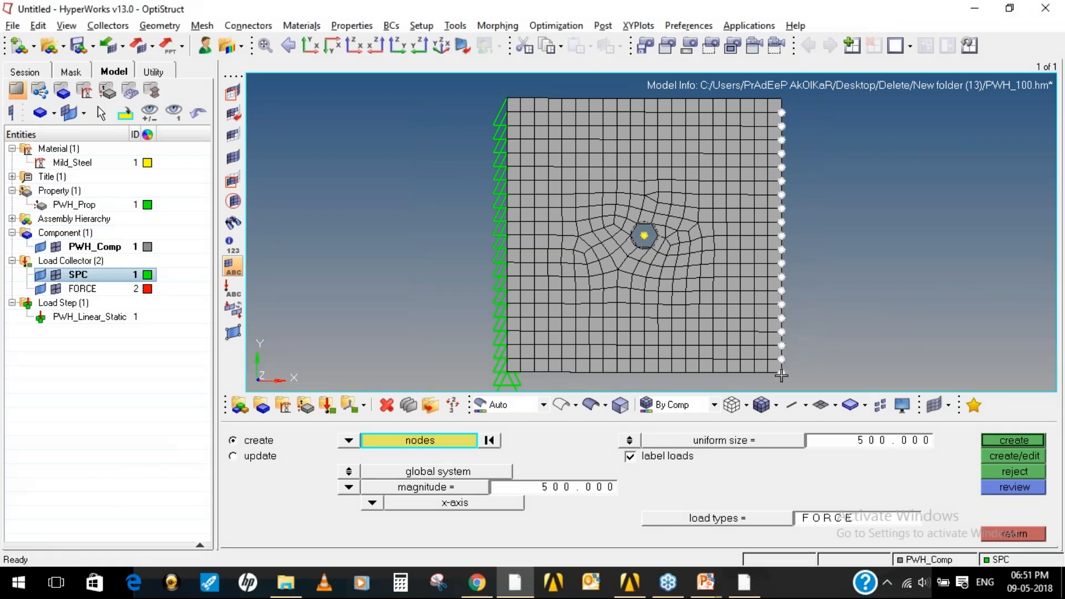
click(561, 489)
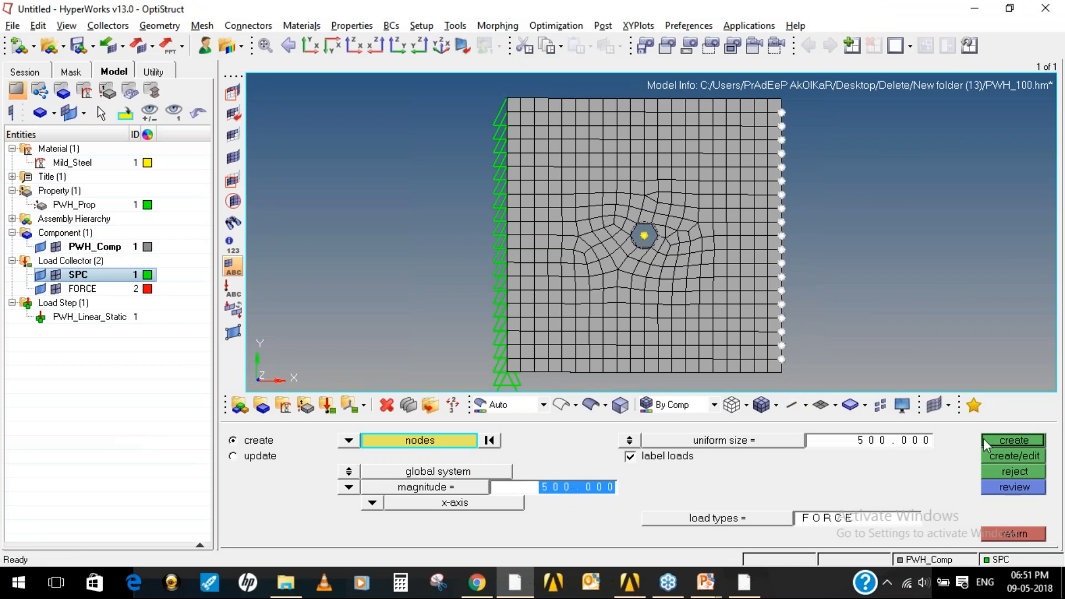
right_click(88, 291)
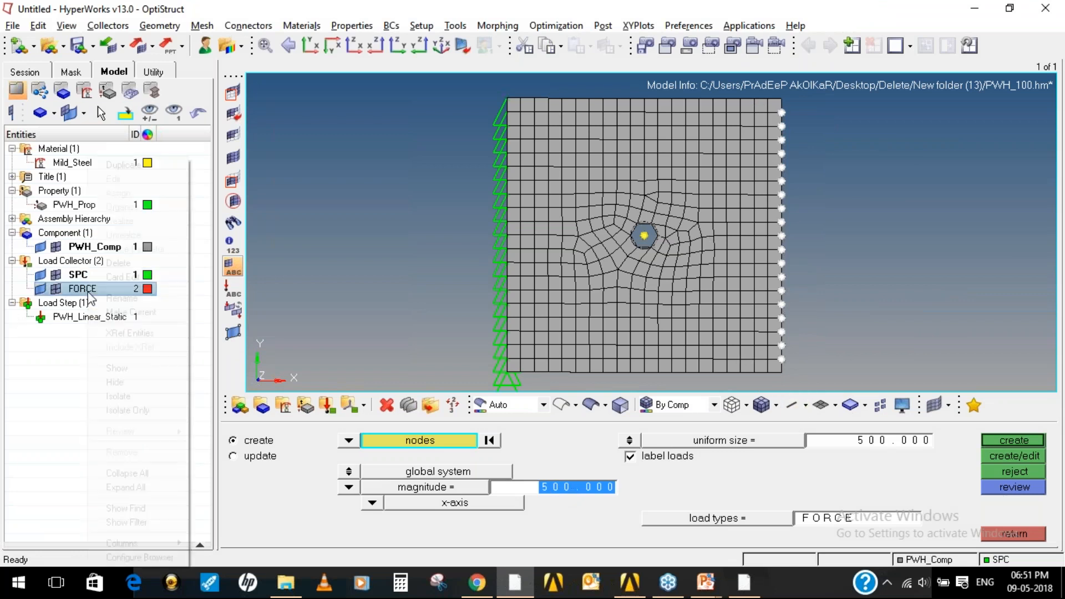
click(131, 312)
click(1024, 439)
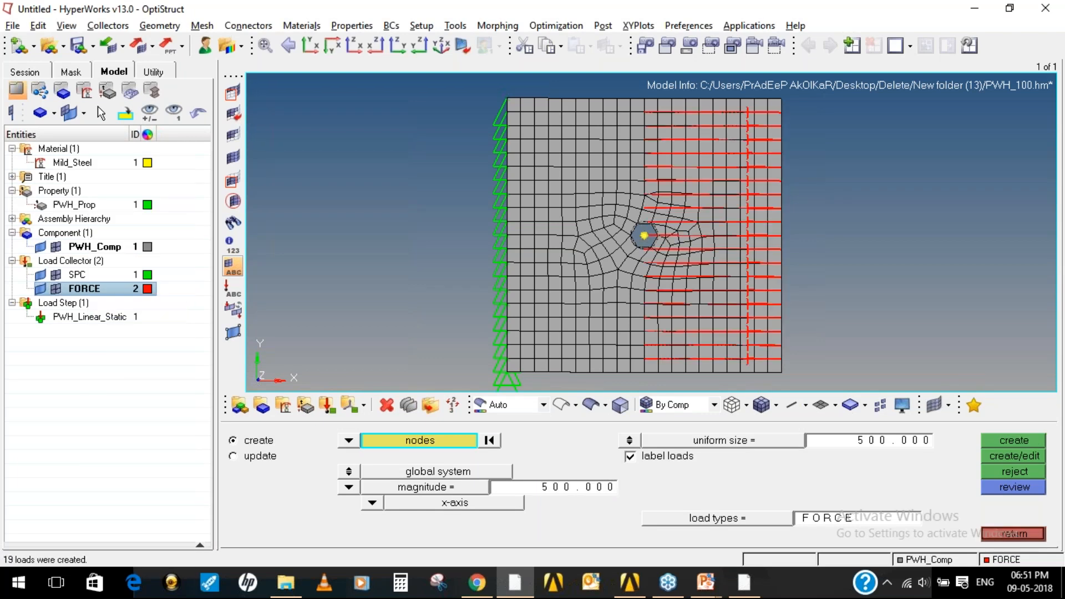
Create x-axis forces of magnitude 250 on the two corner nodes of the plate's right edge
click(782, 99)
click(781, 372)
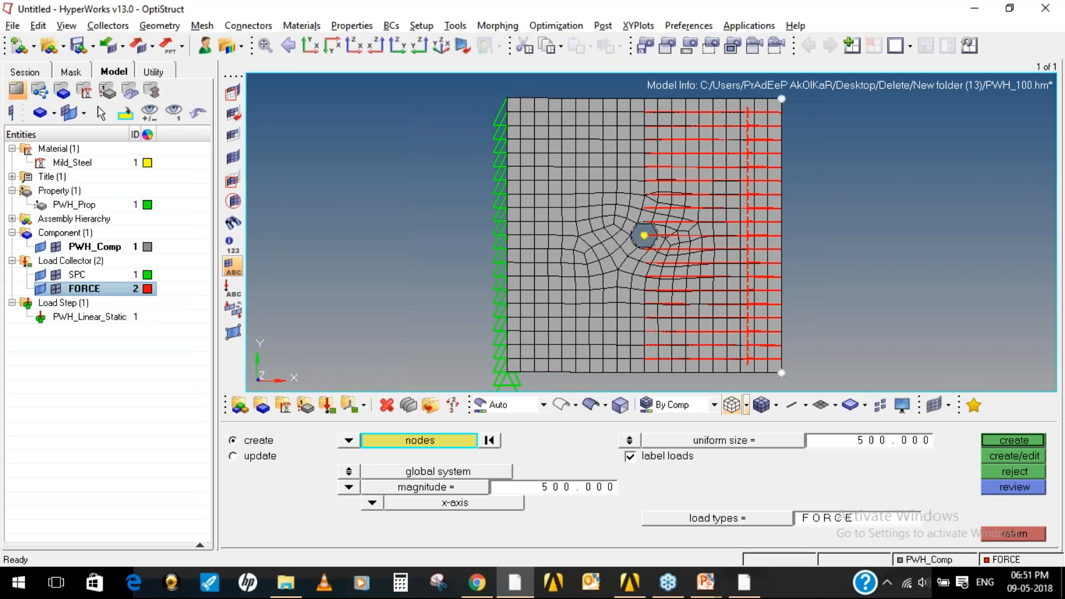
click(554, 489)
text(250.000)
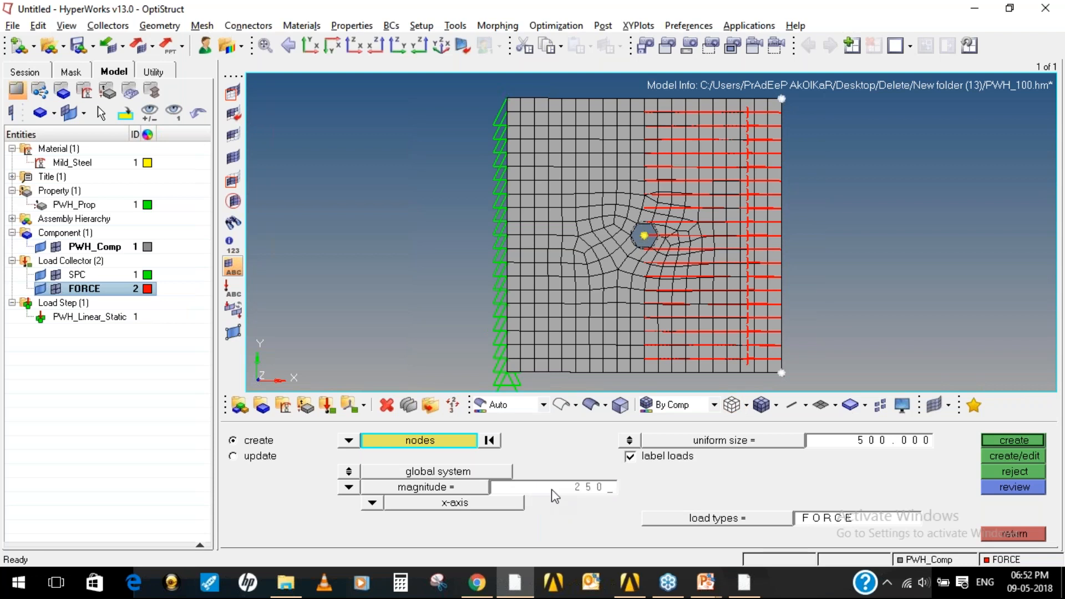
click(1004, 444)
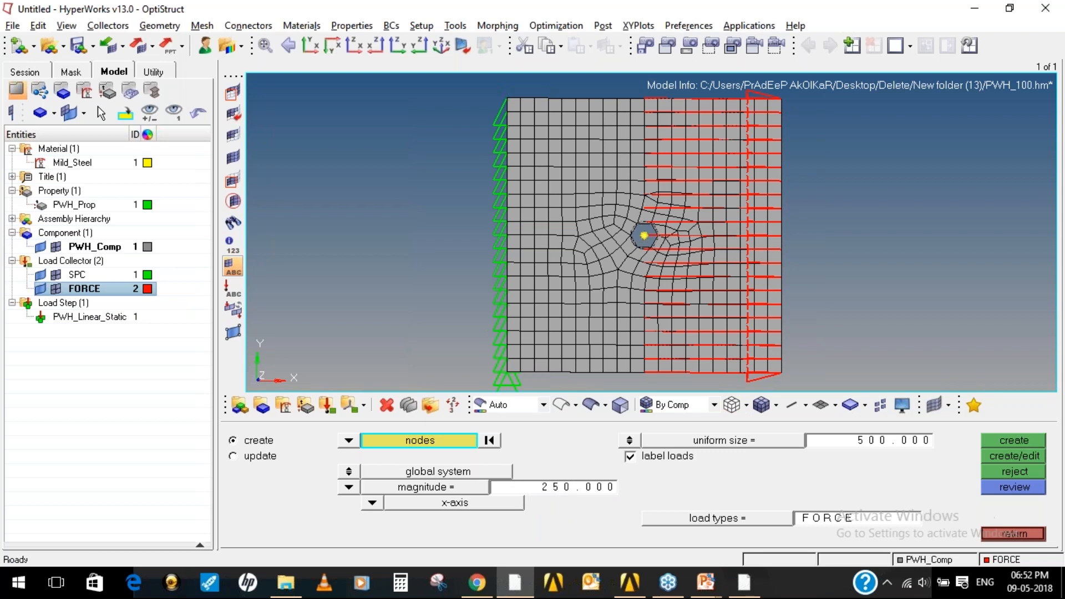
click(1015, 534)
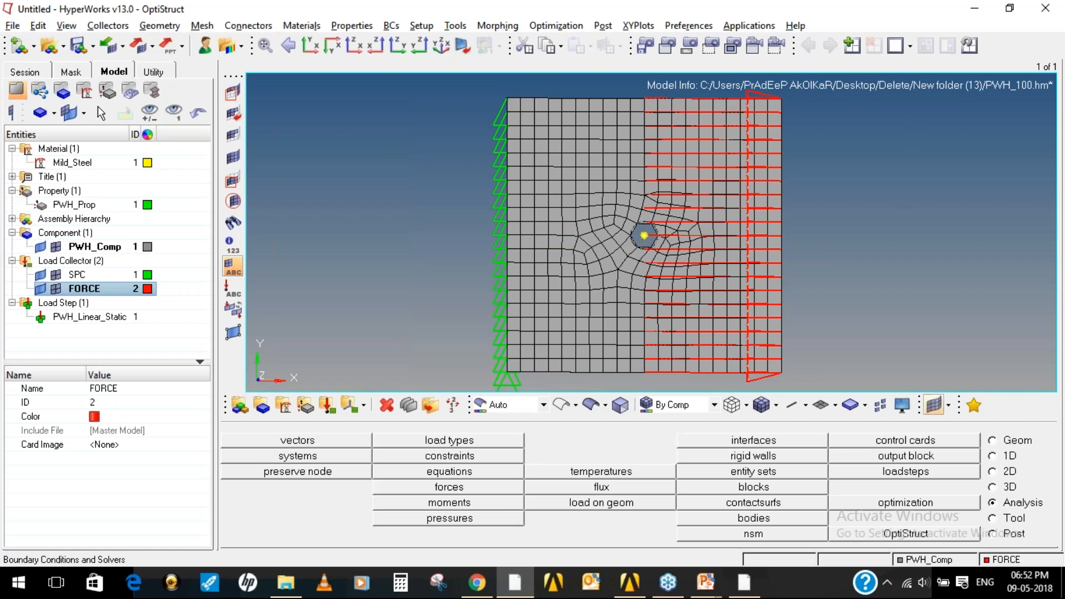
Save the model, solve it with OptiStruct overwriting PWH_100.fem, and open the results in HyperView
click(78, 46)
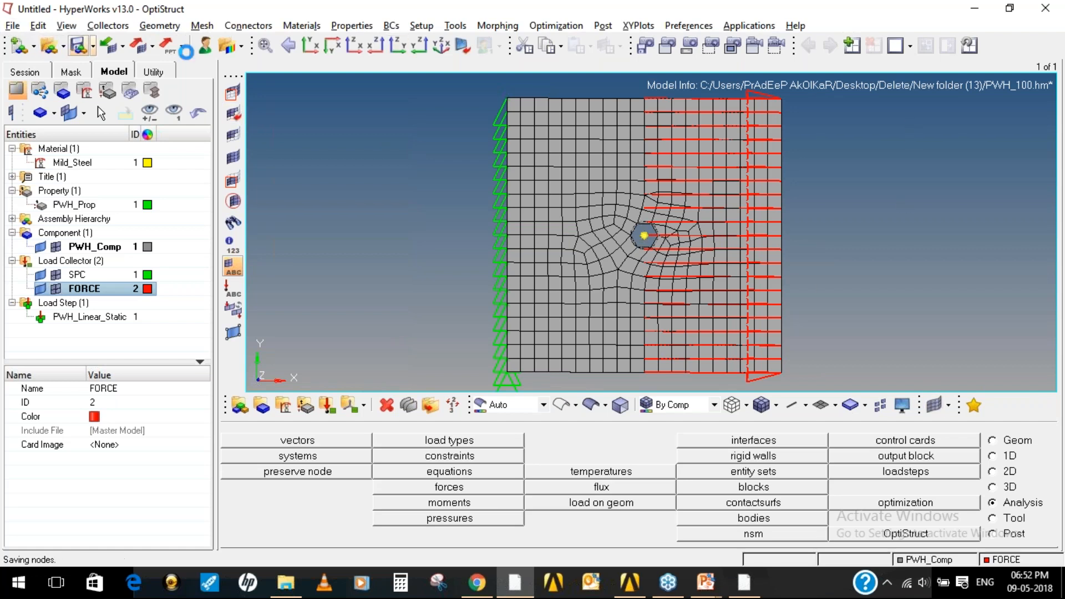
click(905, 533)
click(993, 442)
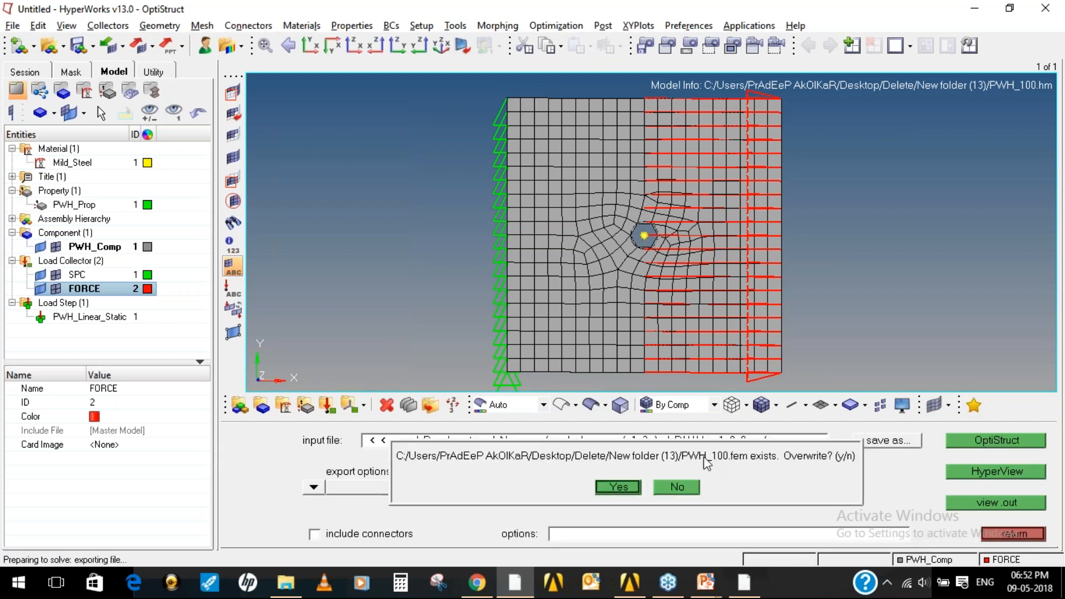
click(619, 487)
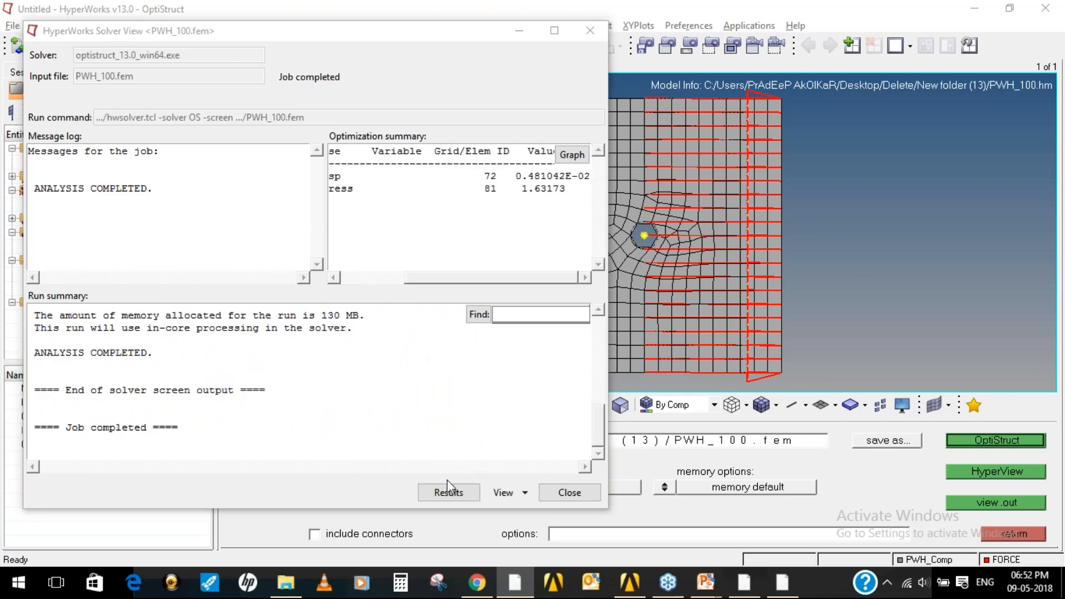
click(561, 495)
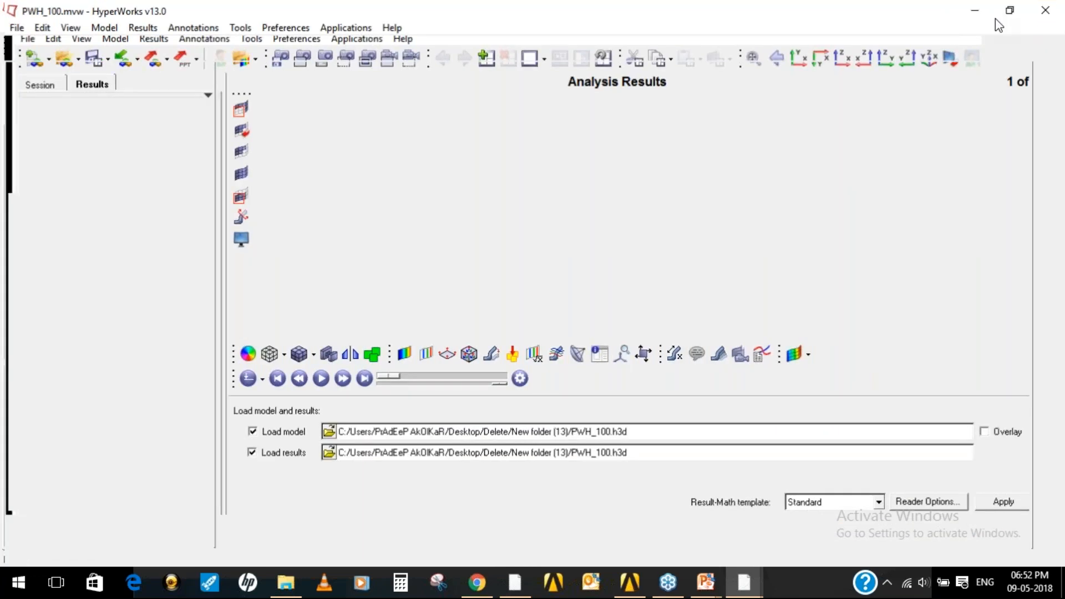
click(995, 19)
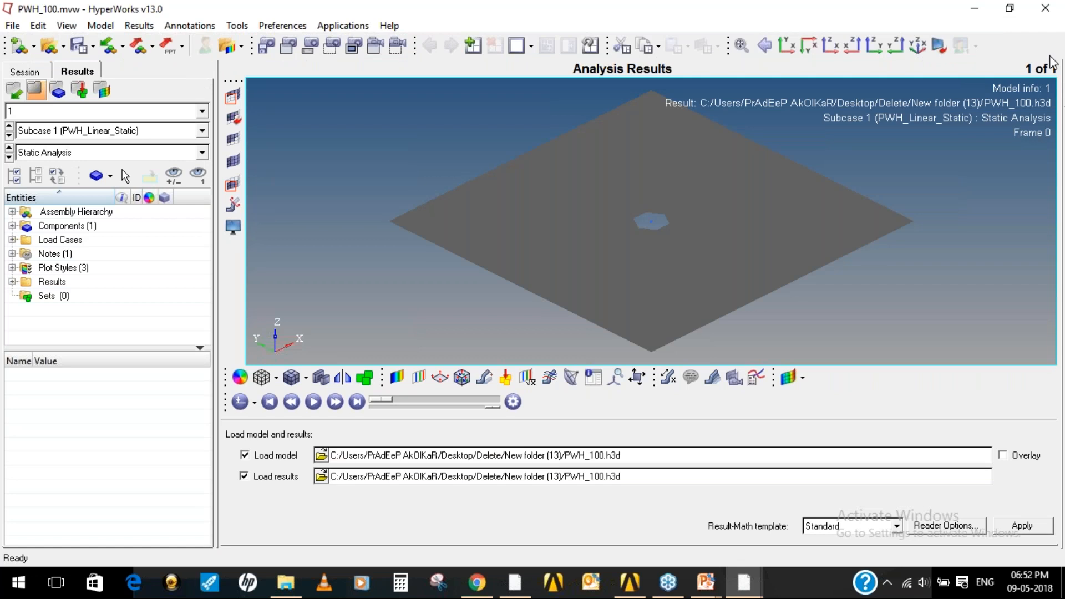
Contour the plate's von Mises element stresses (2D & 3D) with Simple averaging
ctrl+drag(829, 210, 660, 243)
ctrl+right_drag(661, 243, 470, 225)
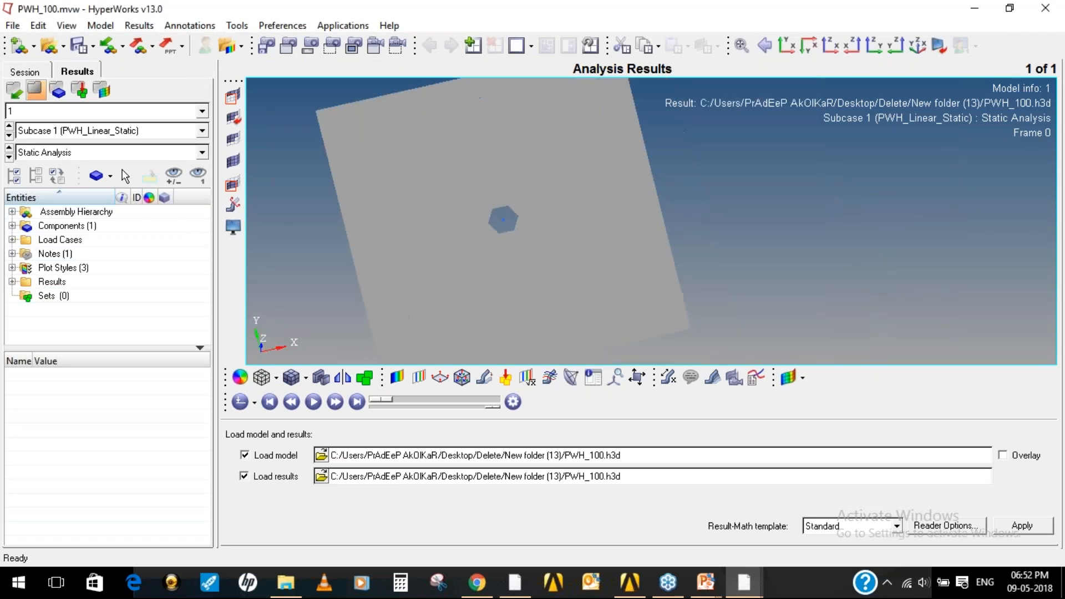
click(397, 378)
click(312, 448)
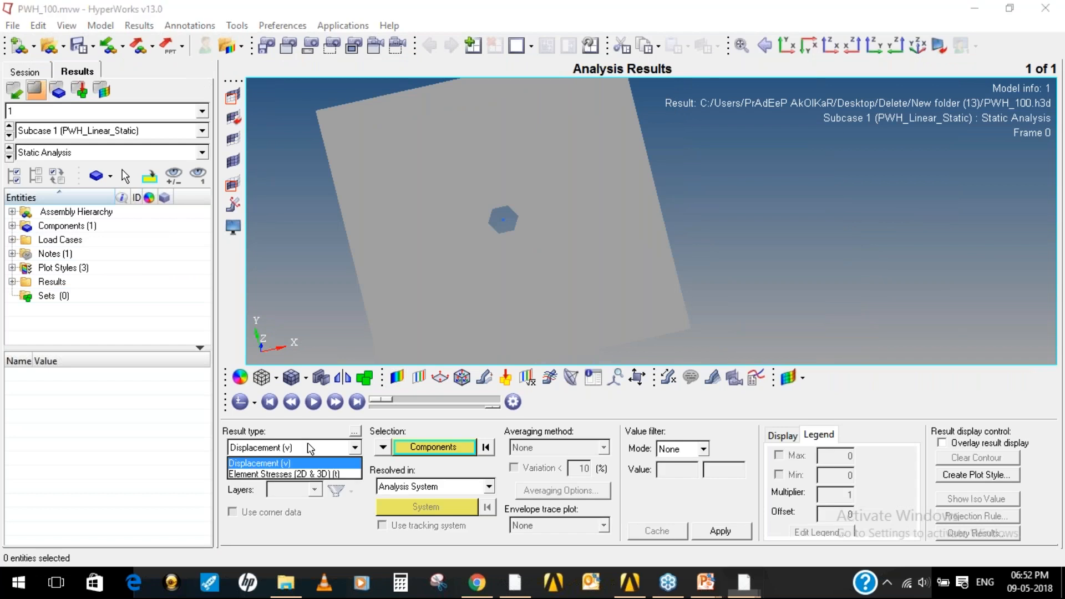
click(294, 475)
click(580, 448)
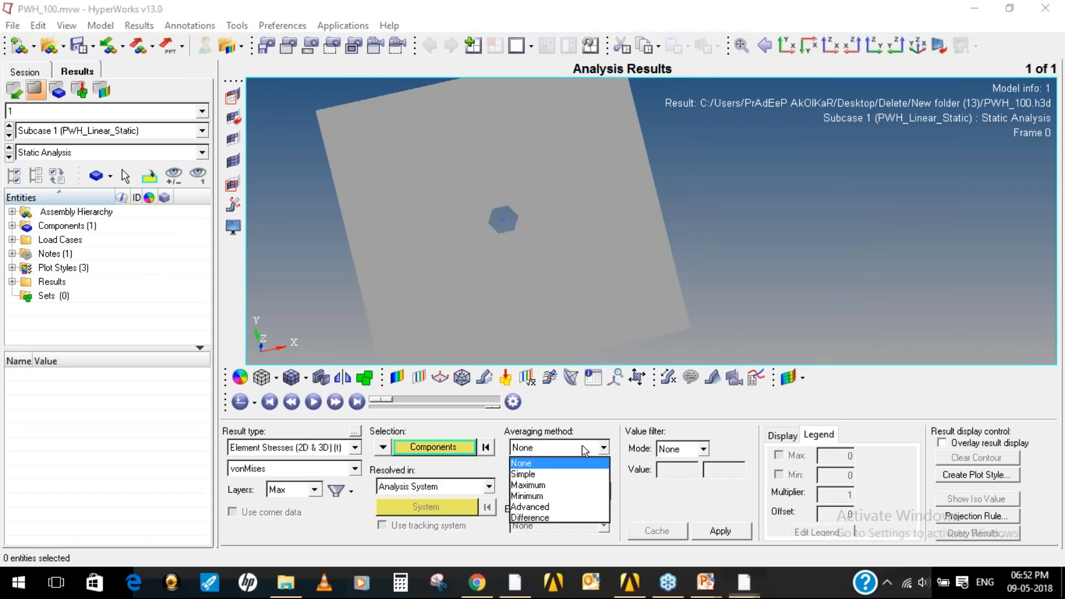
click(537, 475)
click(737, 534)
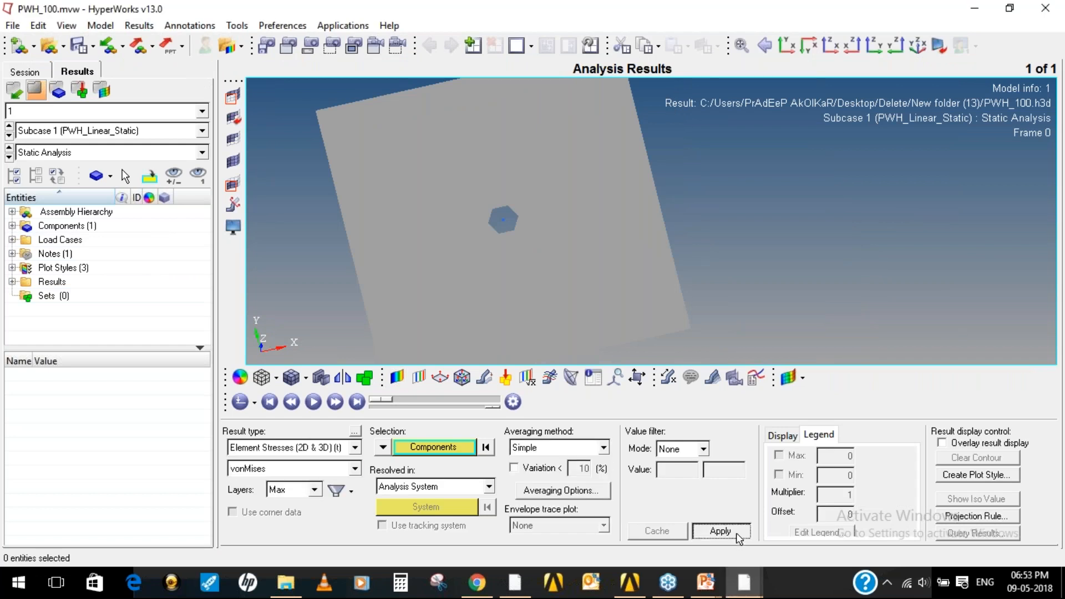
Examine the stress distribution around the hole and the maximum value in the contour legend
ctrl+drag(654, 195, 652, 225)
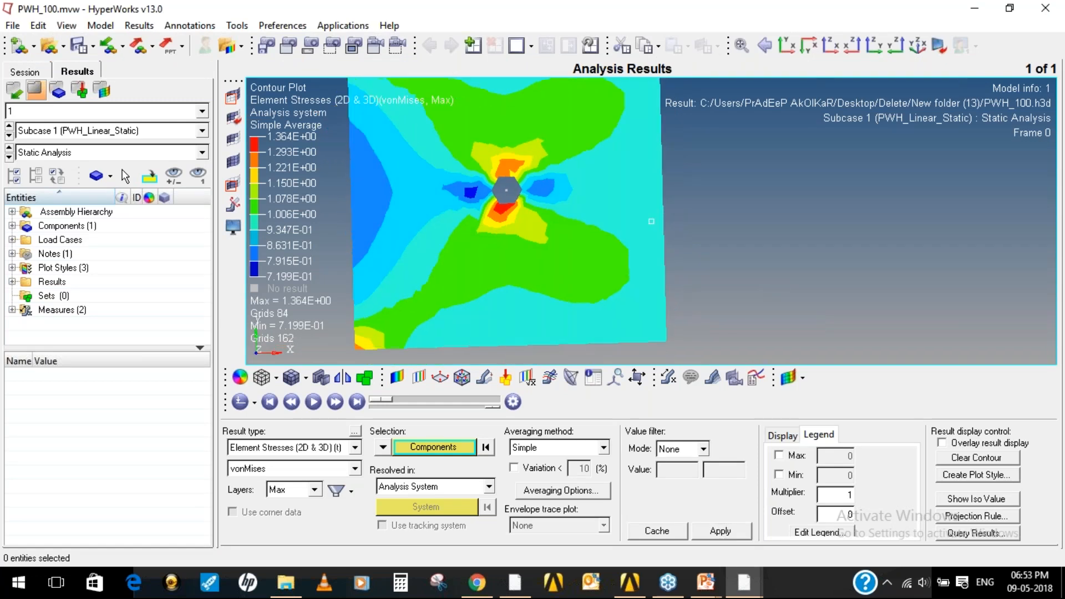
ctrl+right_drag(651, 222, 831, 226)
click(1057, 230)
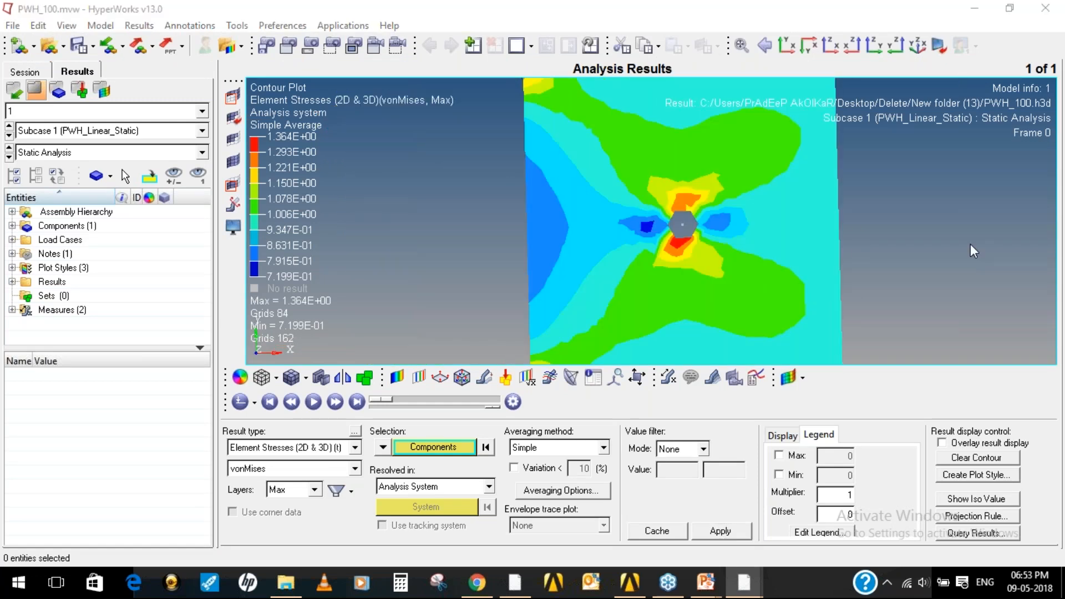
mouse_move(270, 119)
mouse_down()
mouse_move(318, 141)
mouse_move(275, 117)
mouse_up()
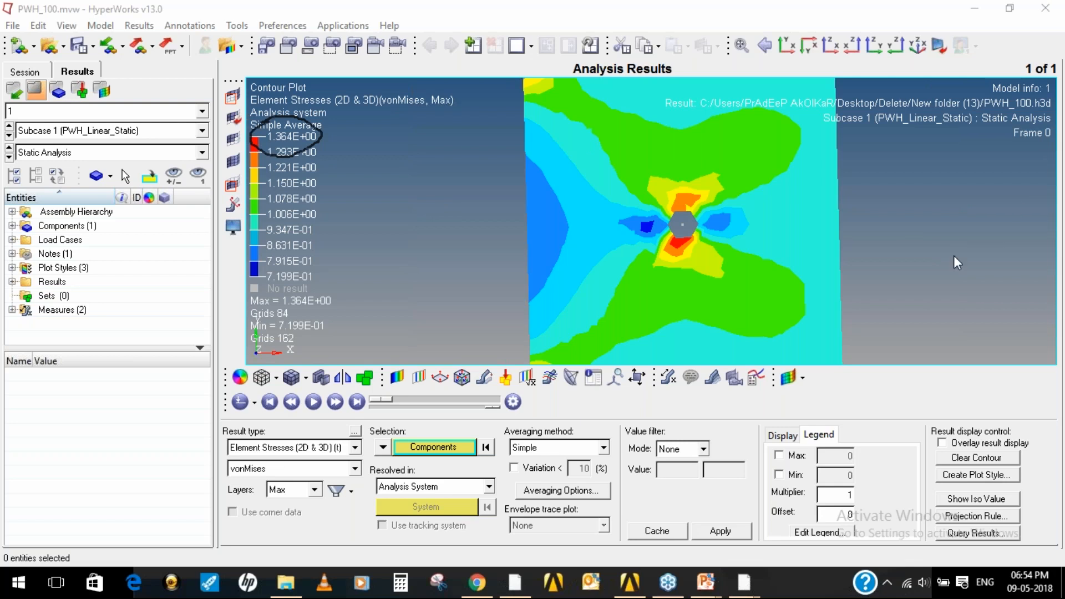
click(951, 299)
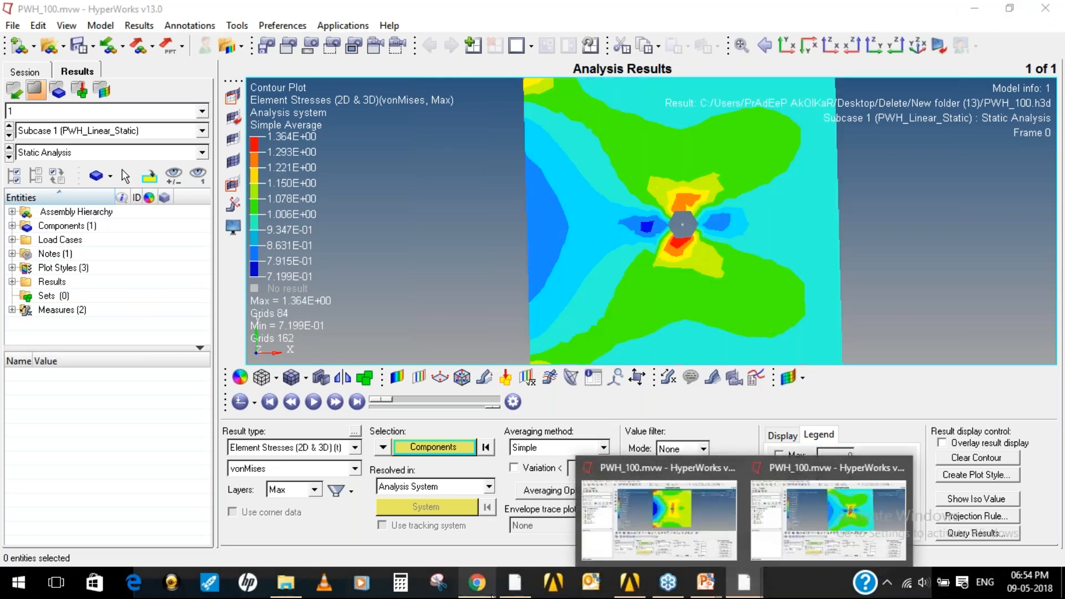
Switch back to the HyperMesh model and delete all plate elements, keeping the surface and the results session
click(515, 583)
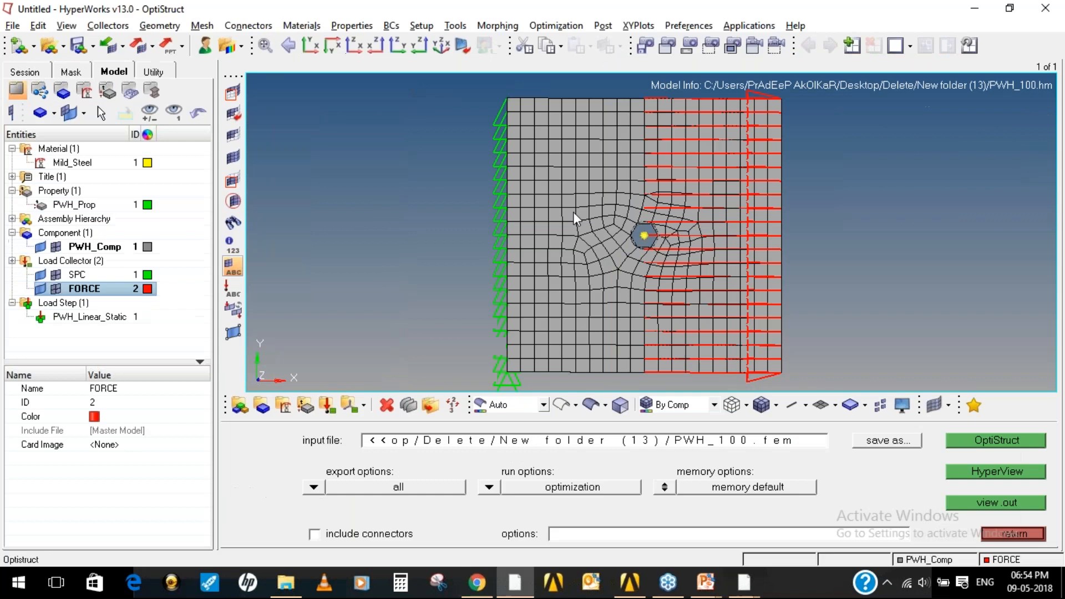
click(1009, 535)
click(1010, 473)
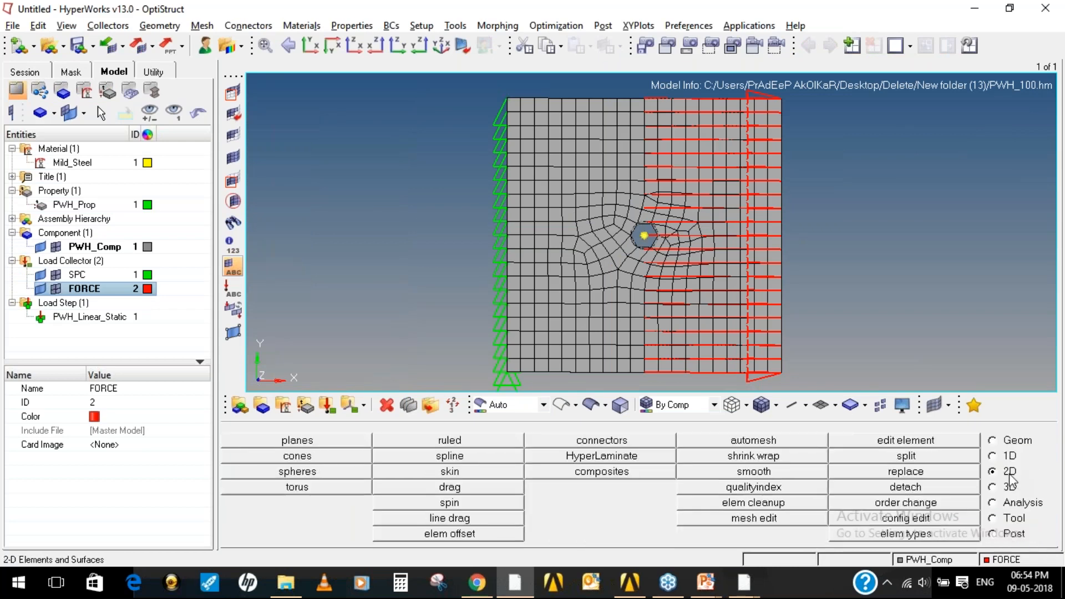
click(387, 405)
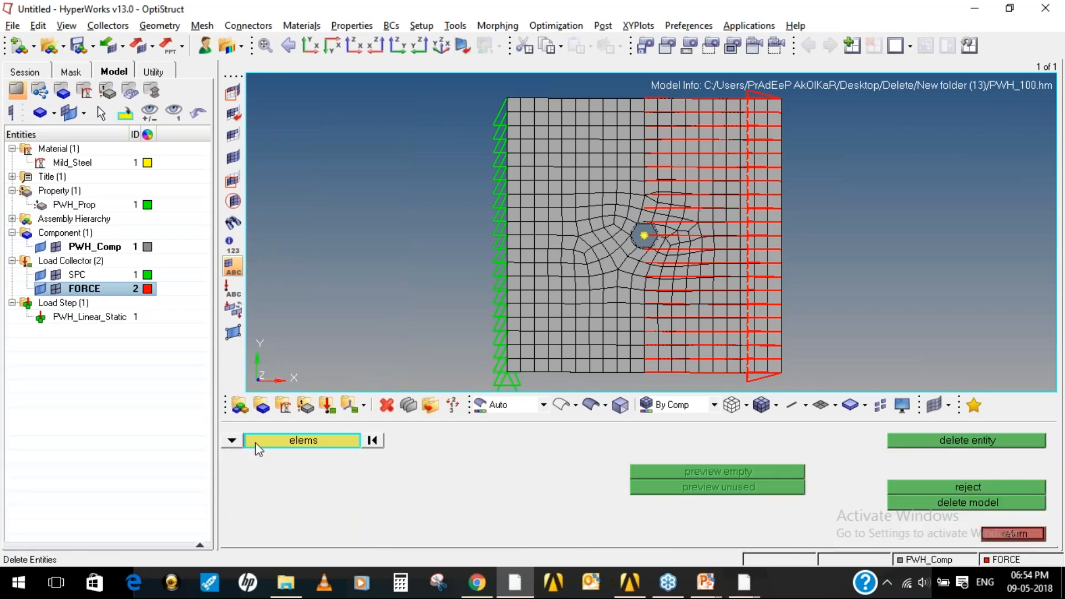
mouse_move(465, 94)
shift+mouse_down()
mouse_move(670, 269)
mouse_move(859, 374)
mouse_move(832, 392)
shift+mouse_up()
click(969, 440)
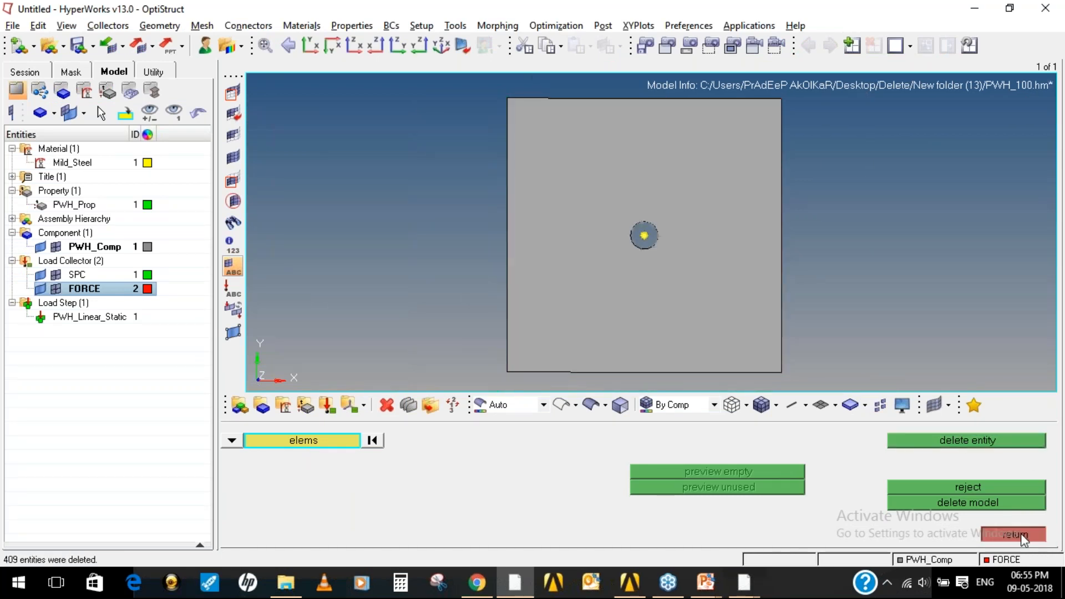
click(1014, 534)
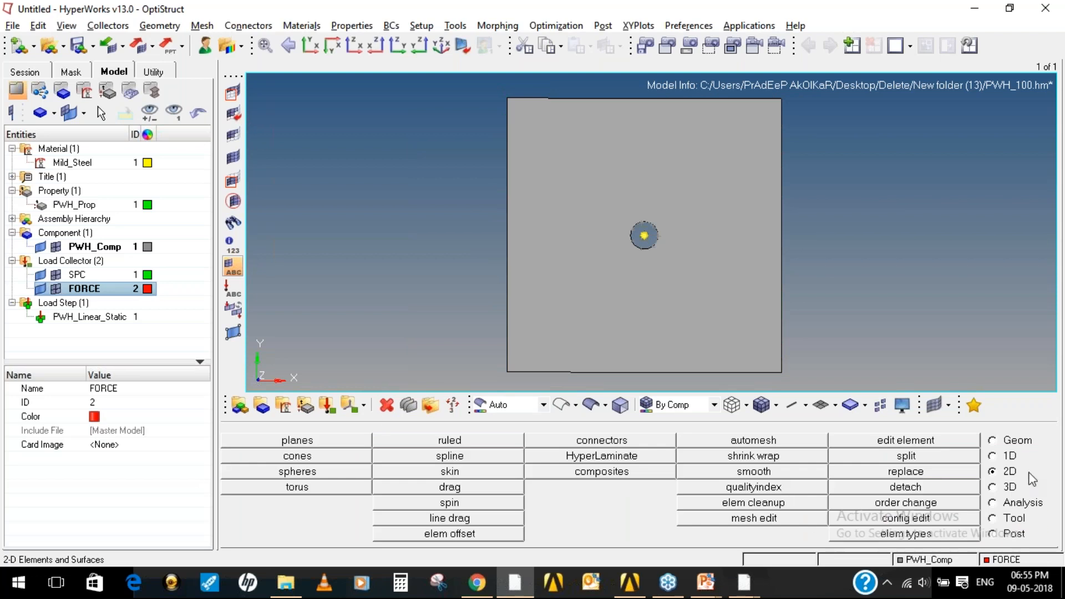
Automesh the plate surface with quad elements of size 10 and inspect the mesh around the hole
click(764, 443)
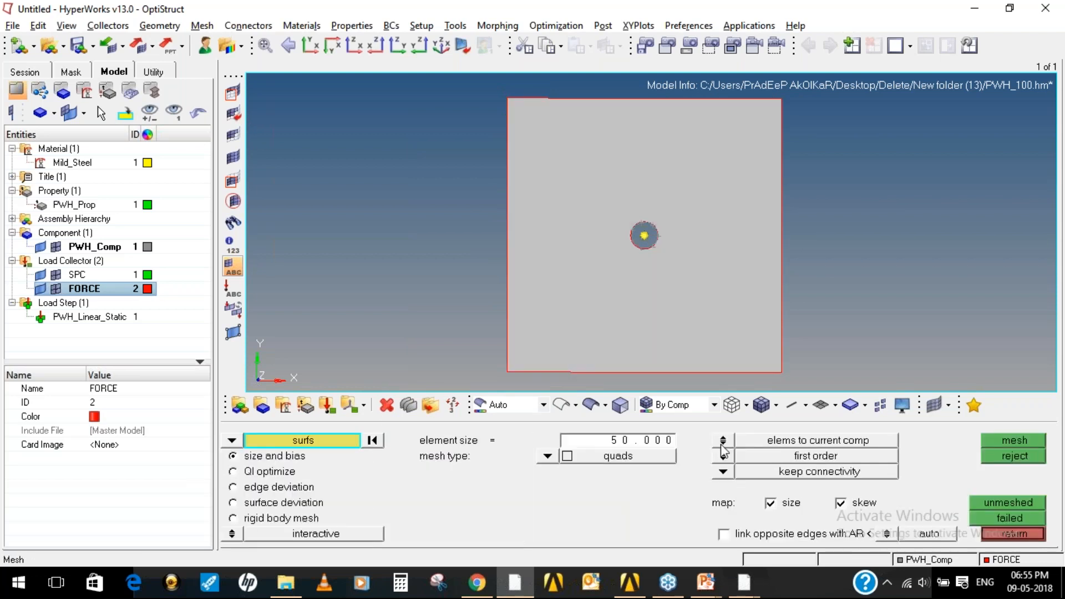
click(628, 442)
text(10)
key(Return)
click(1041, 443)
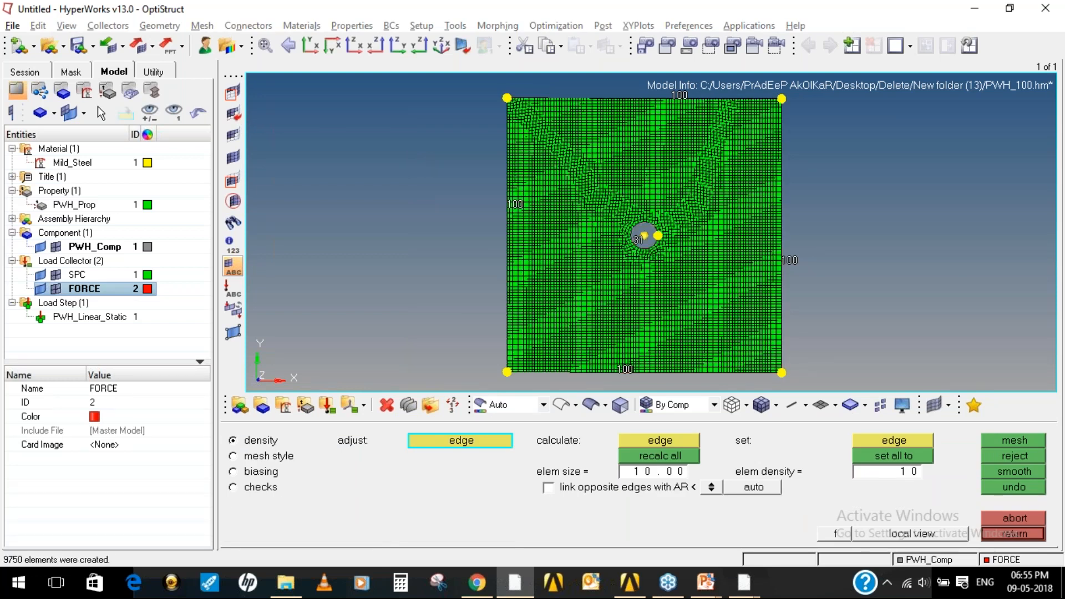
scroll(731, 188, up, 2)
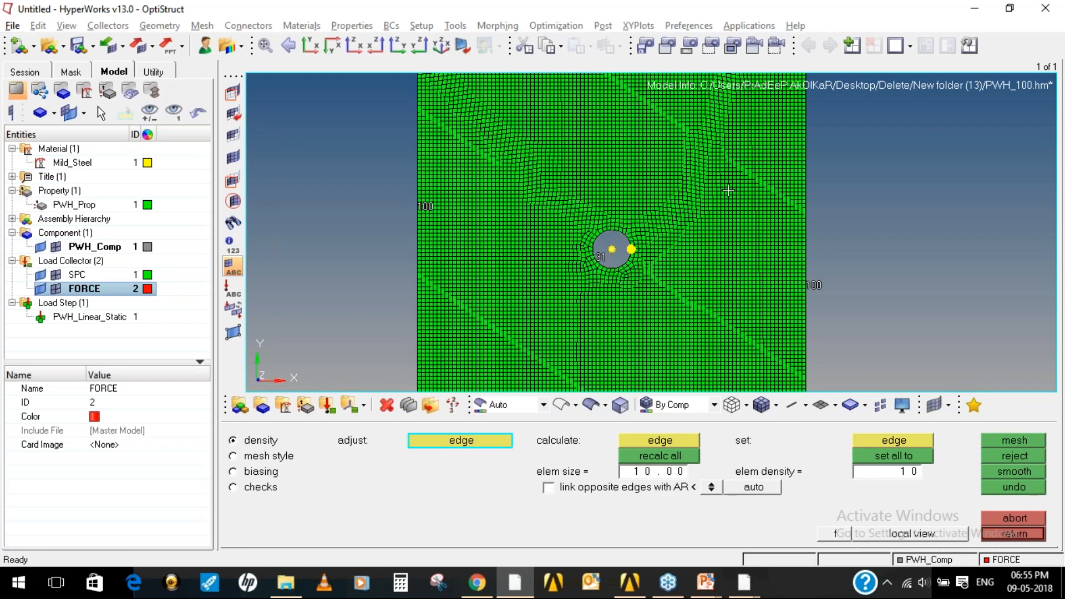
Accept the plate's size 10 mesh and leave the automesh command
key(f)
click(1015, 534)
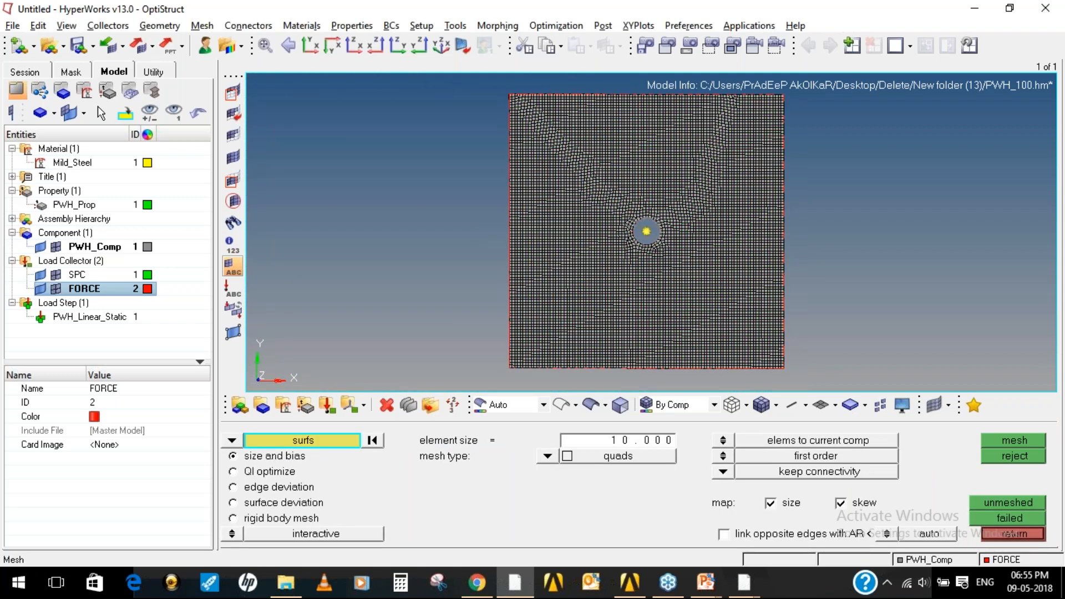
click(1014, 534)
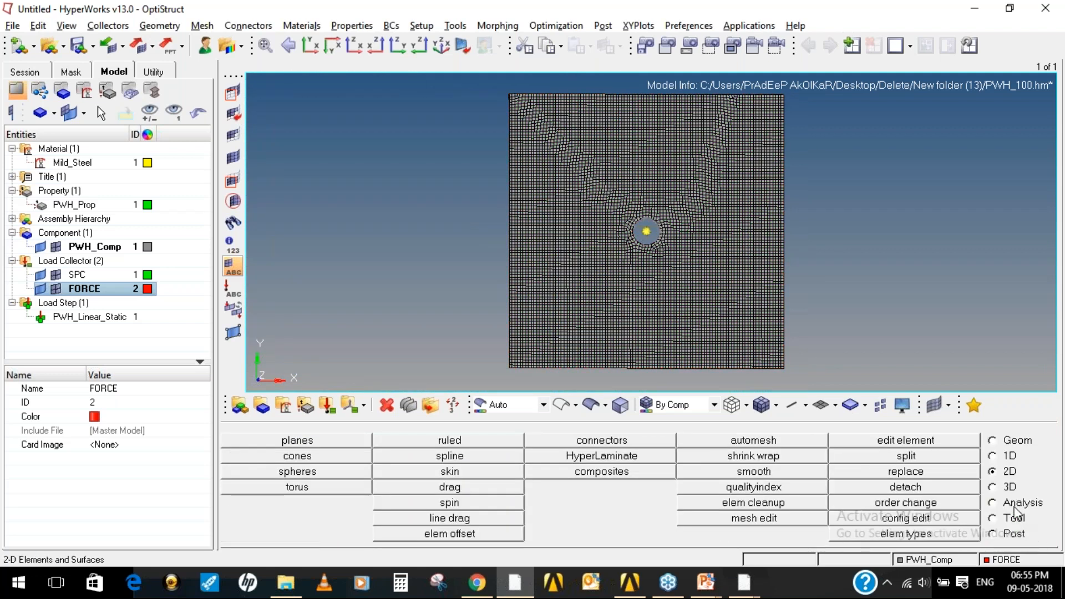
Constrain all nodes on the plate's left edge in dof1 to dof6, with SPC as the current load collector
click(1015, 506)
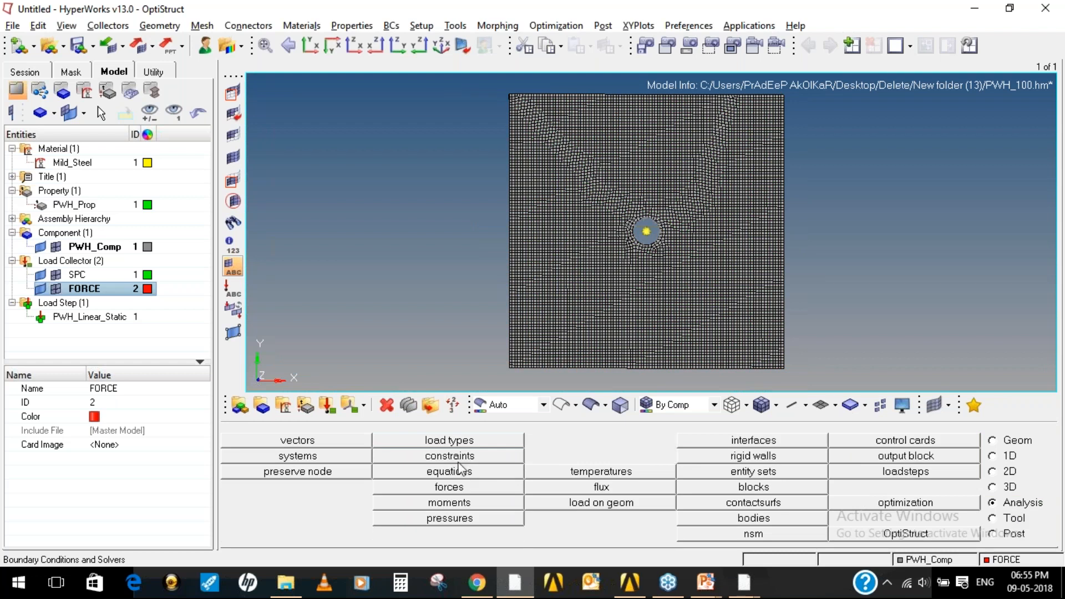
click(464, 460)
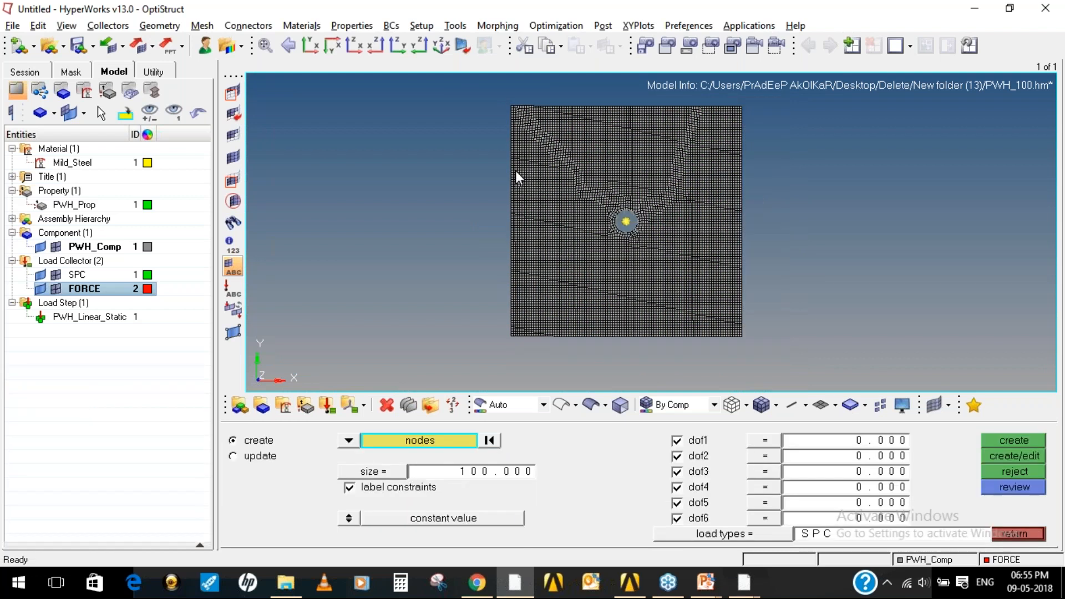
shift+drag(480, 83, 516, 404)
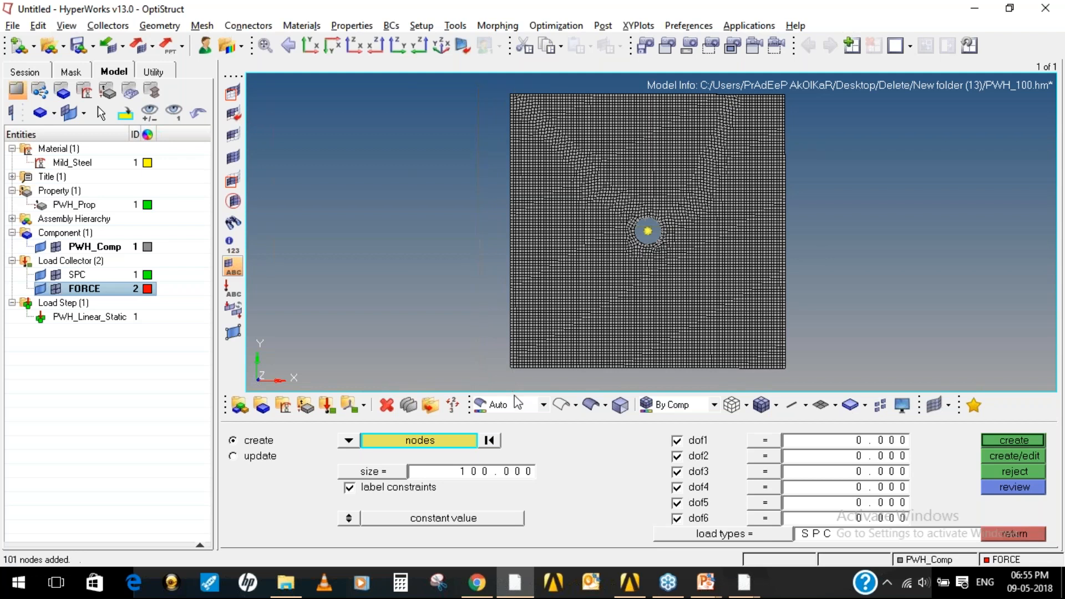
scroll(514, 332, up, 5)
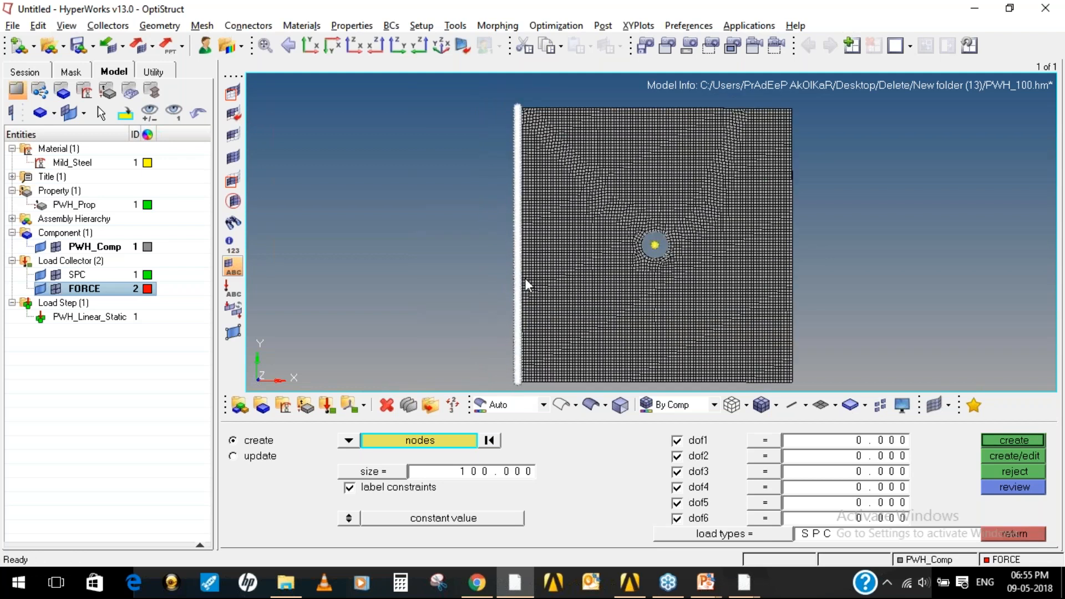
key(f)
click(77, 274)
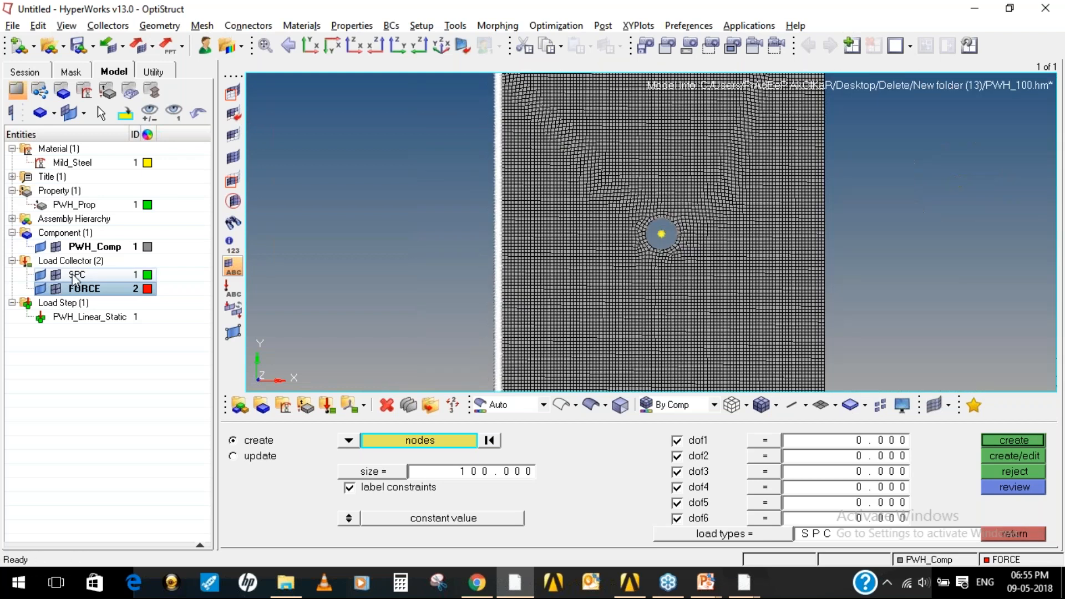
right_click(77, 275)
click(146, 312)
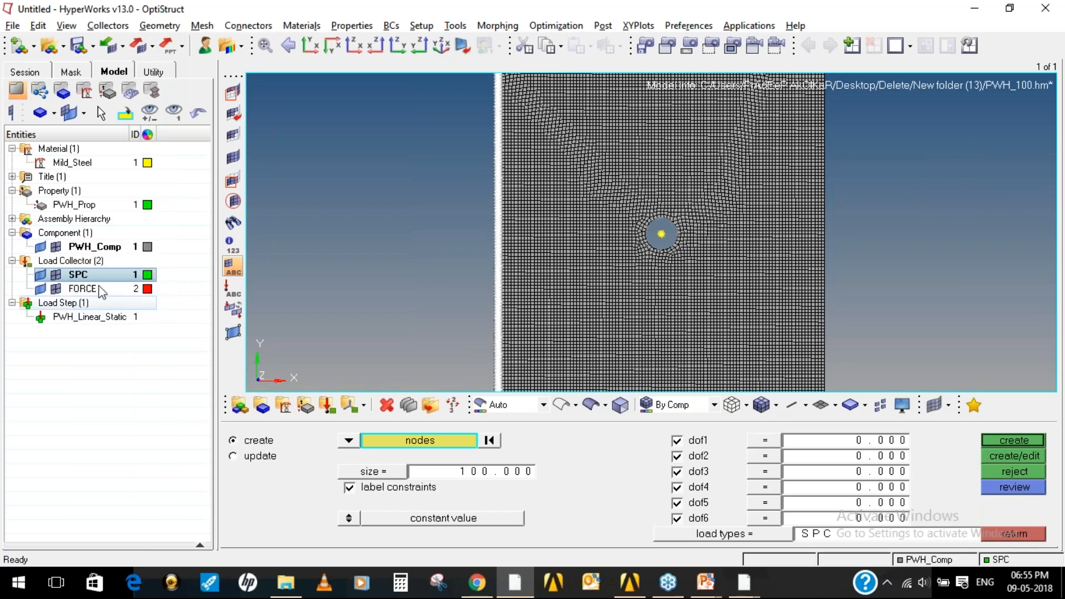
click(1007, 441)
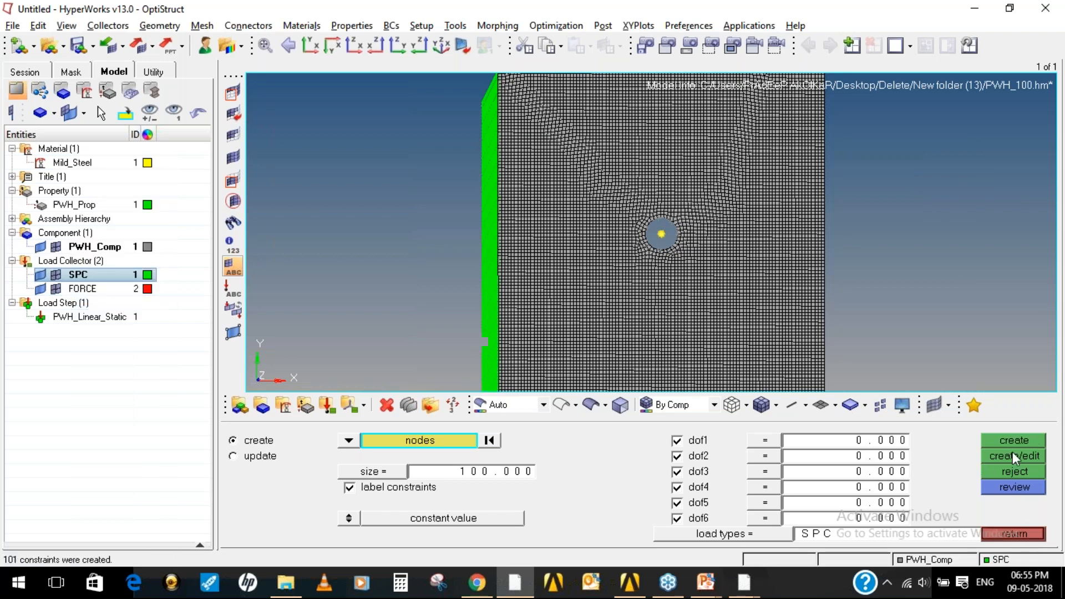
click(1019, 532)
Select the nodes along the plate's right edge for force creation, excluding the two corner nodes
ctrl+scroll(882, 233, down, 2)
ctrl+scroll(883, 233, up, 2)
ctrl+scroll(883, 233, down, 1)
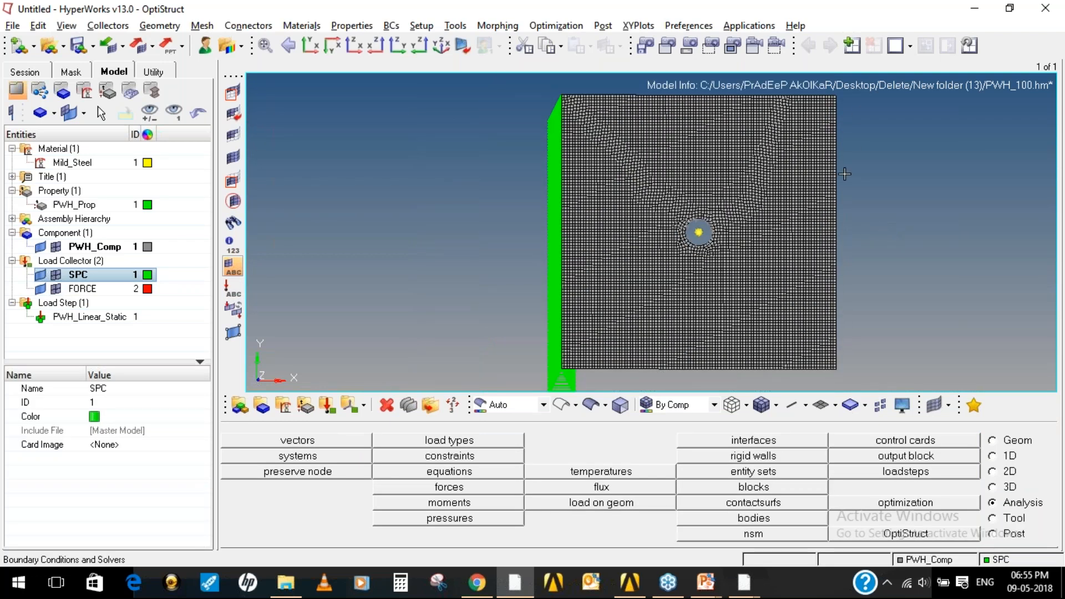
click(450, 487)
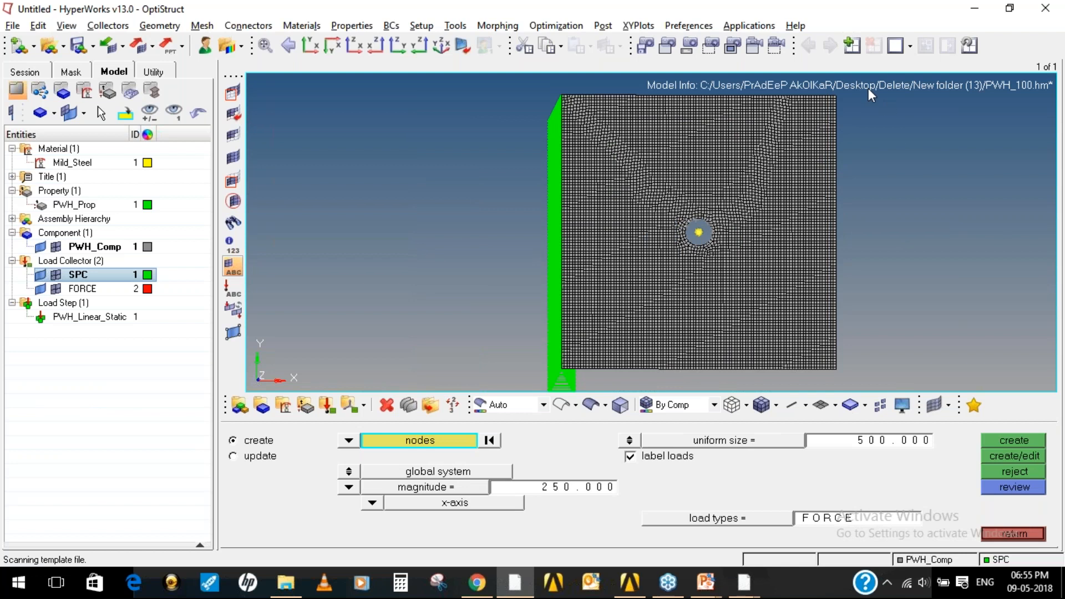
shift+drag(854, 91, 835, 391)
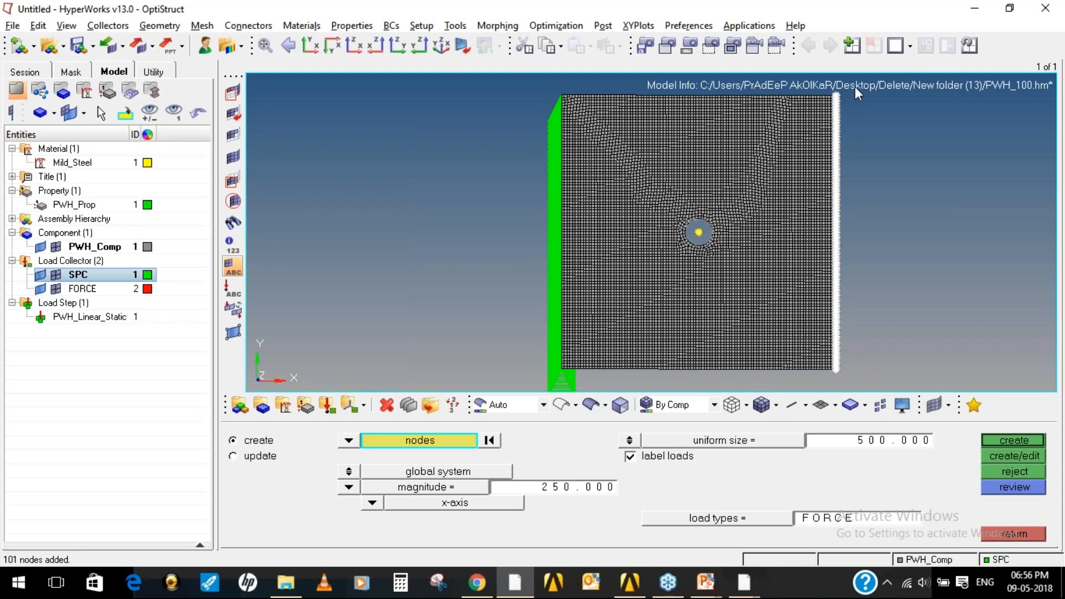
scroll(859, 94, up, 6)
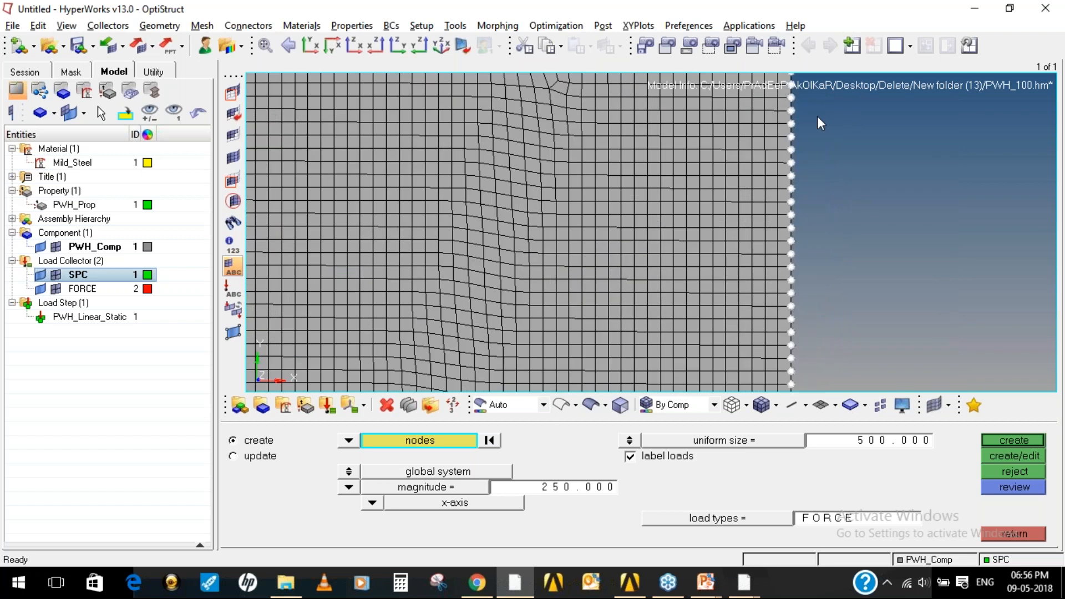
ctrl+right_drag(818, 118, 810, 208)
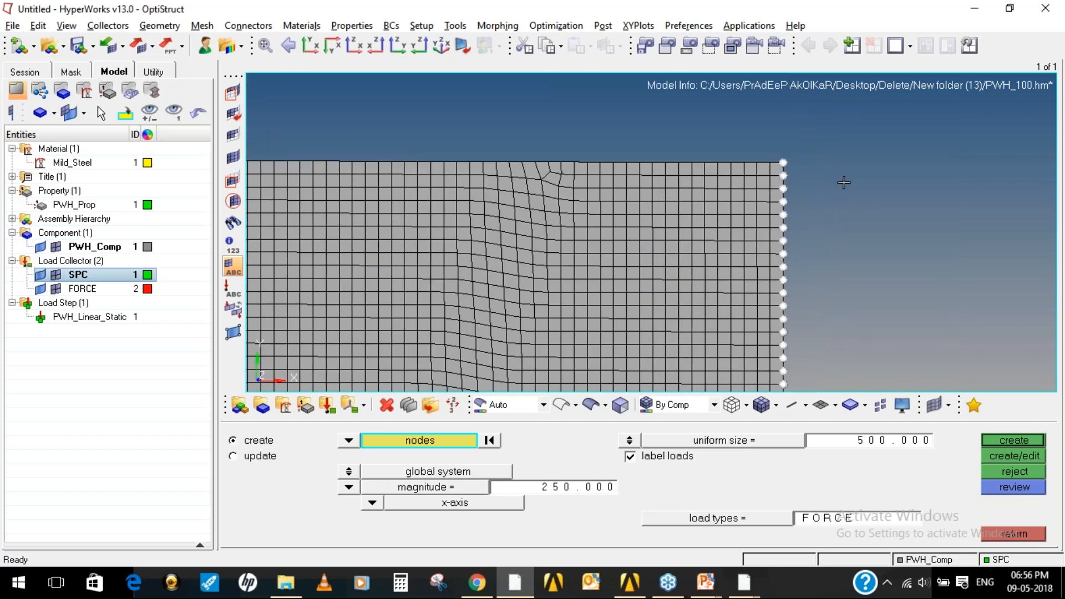
scroll(811, 212, down, 8)
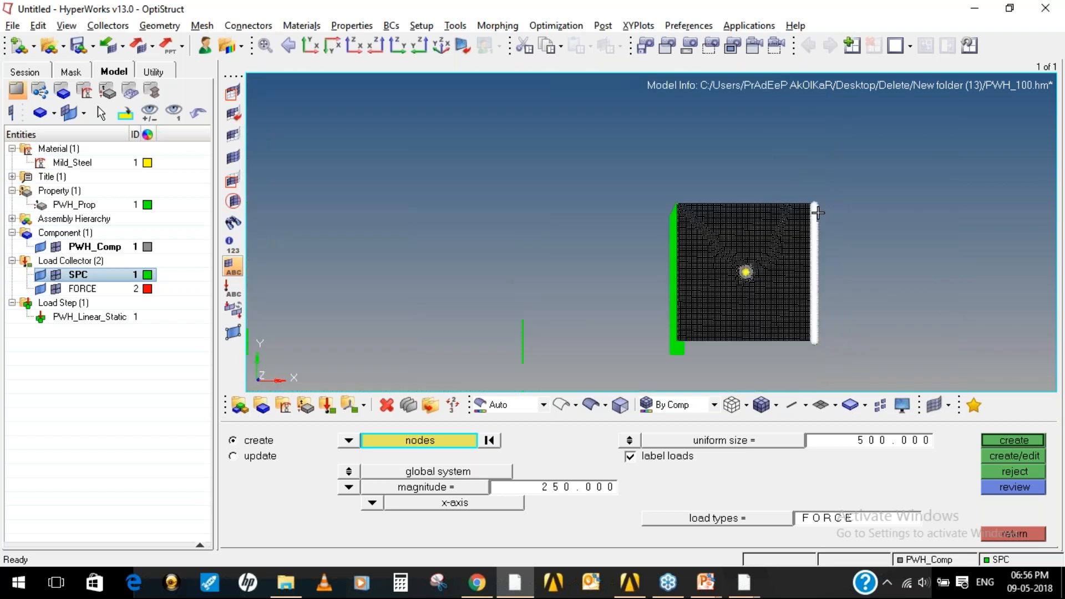
scroll(705, 252, up, 6)
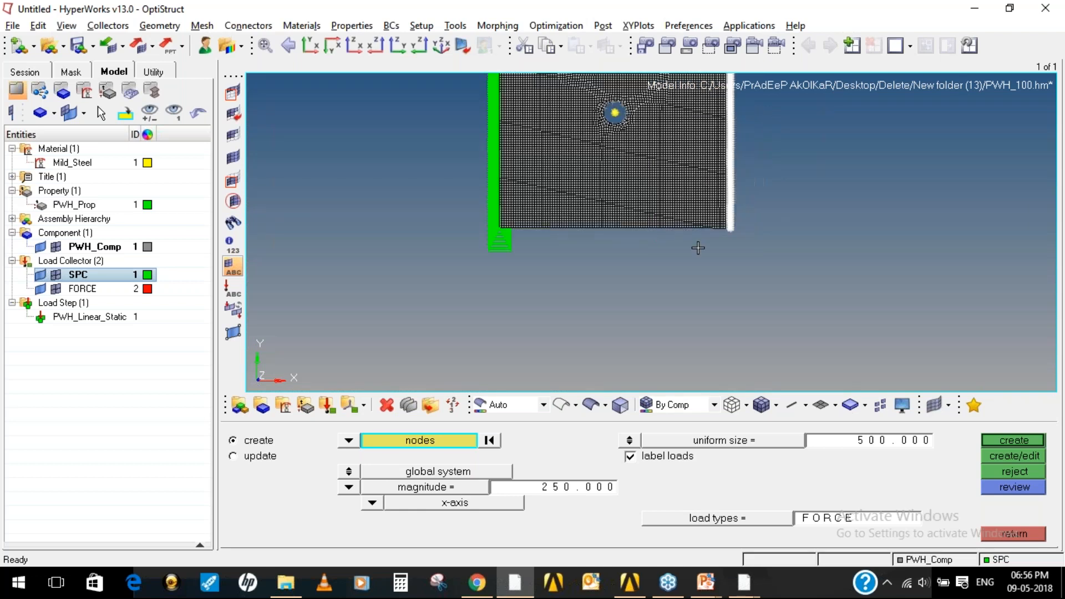
scroll(730, 268, up, 5)
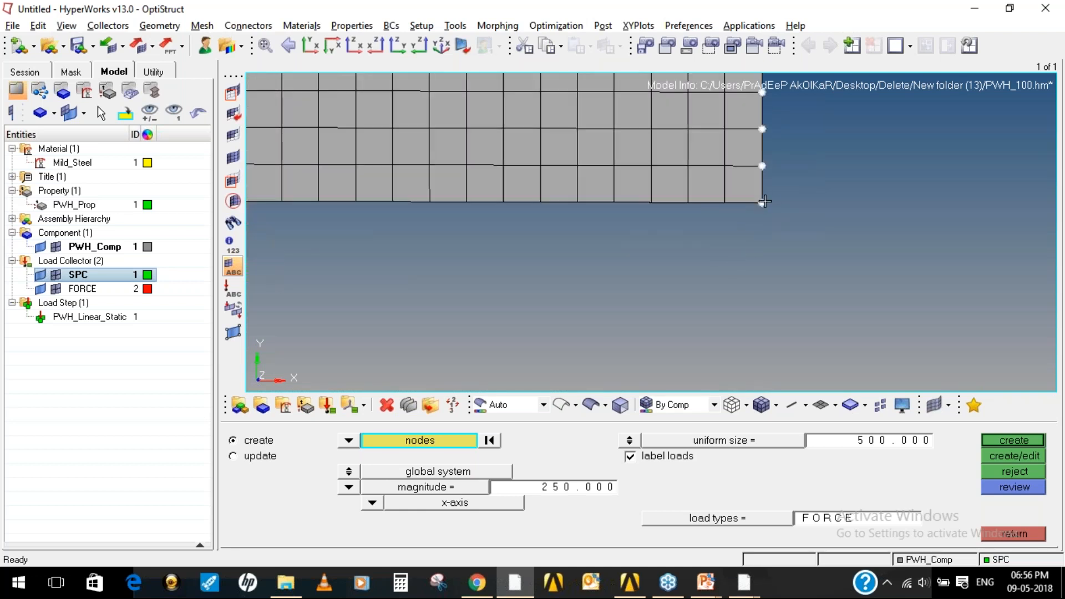
Make FORCE the current load collector and create x-axis forces of magnitude 100 on the selected right-edge nodes
click(566, 489)
text(100)
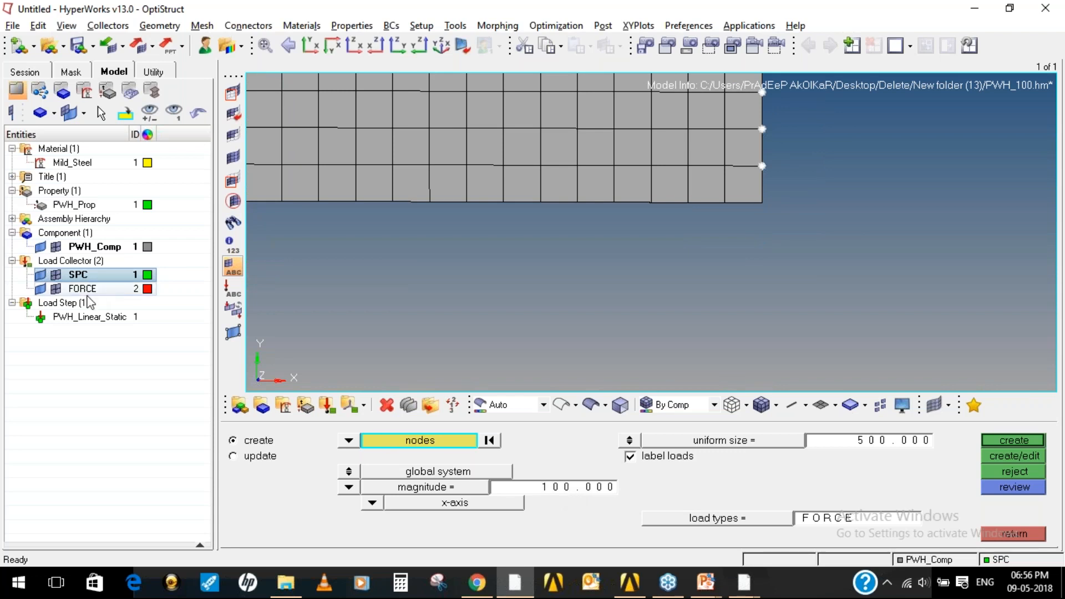
click(92, 288)
right_click(95, 289)
click(137, 312)
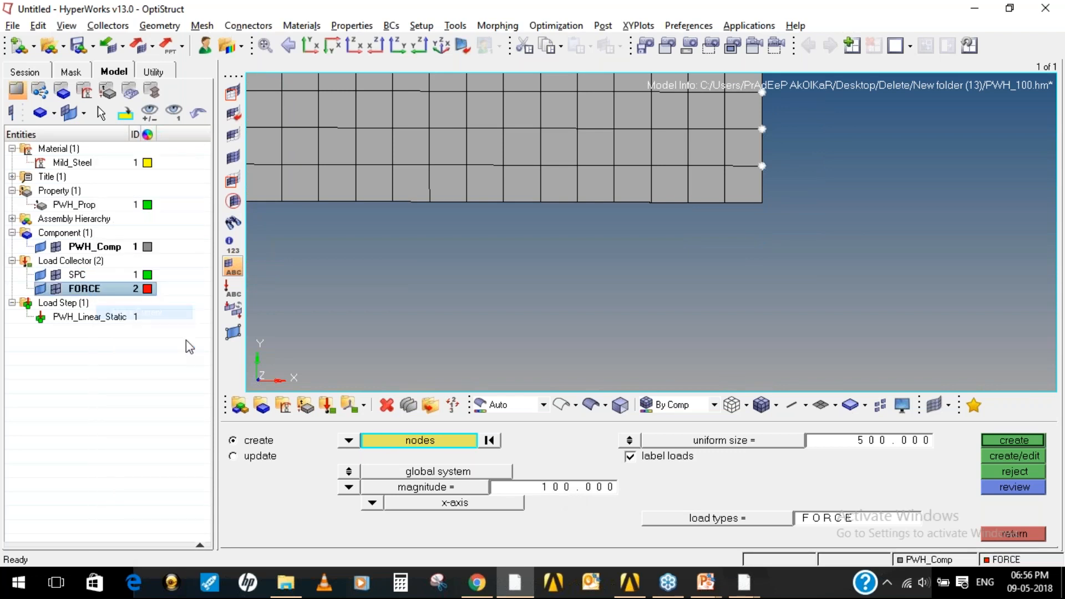
click(1014, 441)
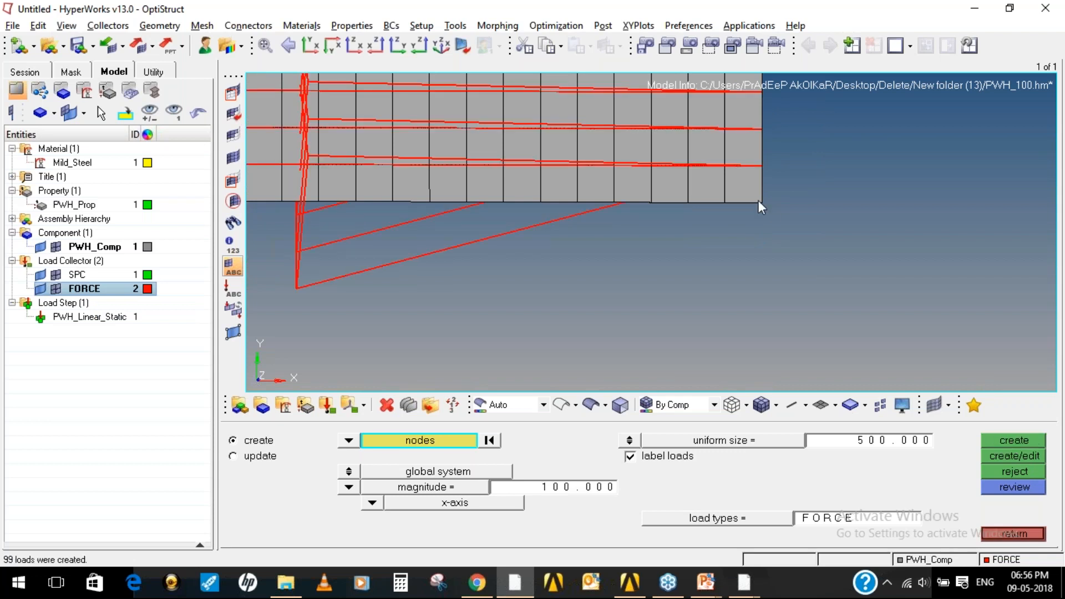
Create x-axis forces of magnitude 50 on the two corner nodes of the plate's right edge
scroll(769, 211, down, 3)
scroll(778, 224, up, 8)
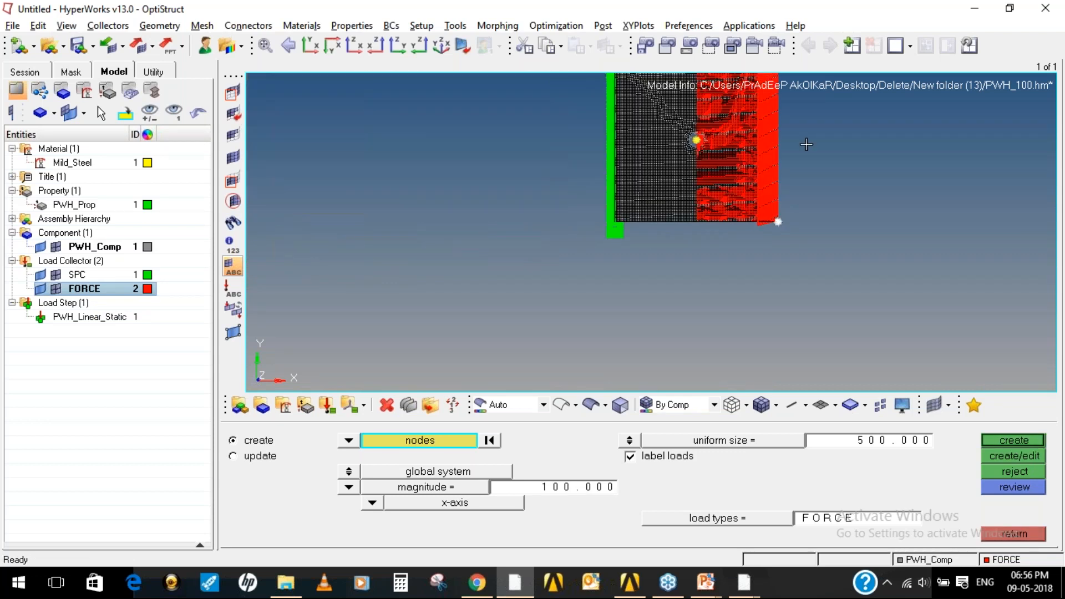
scroll(749, 254, up, 3)
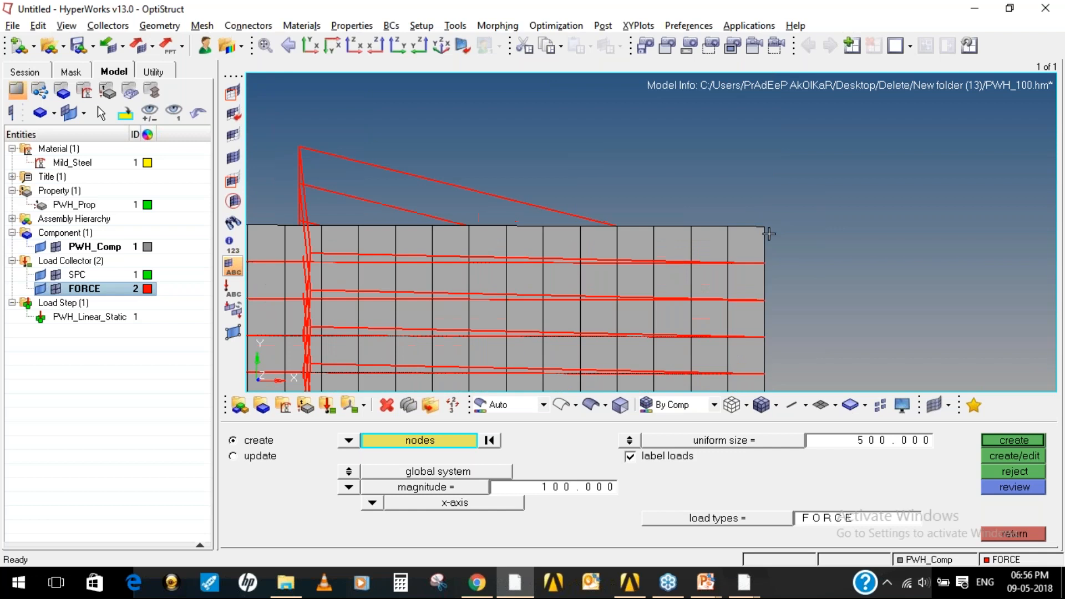
click(569, 489)
text(50.000)
click(991, 441)
click(1013, 534)
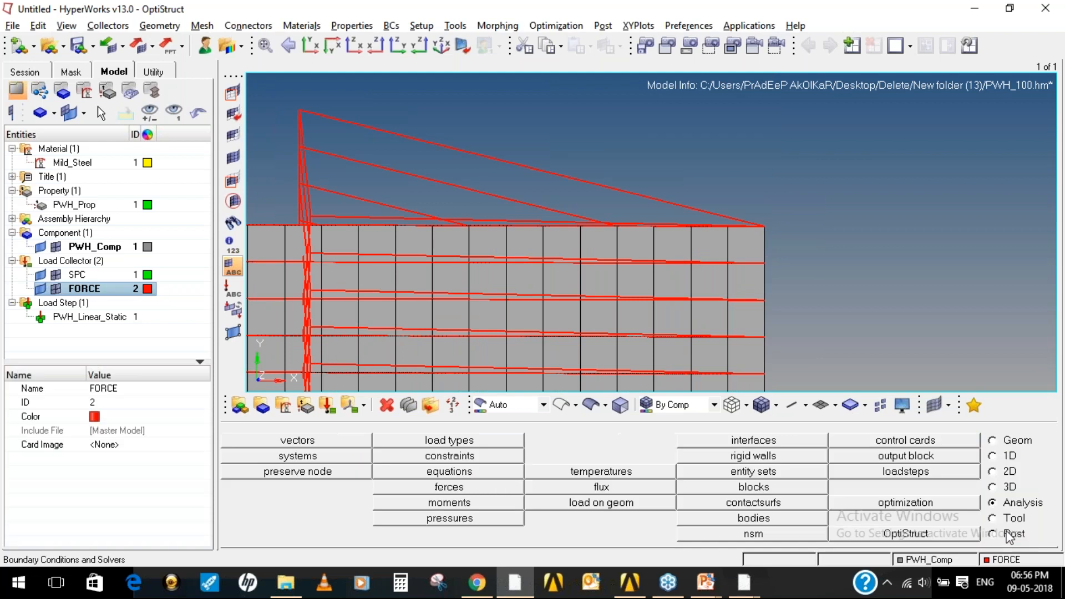
Save the model and run the OptiStruct analysis with PWH_100.fem as the input file
click(76, 47)
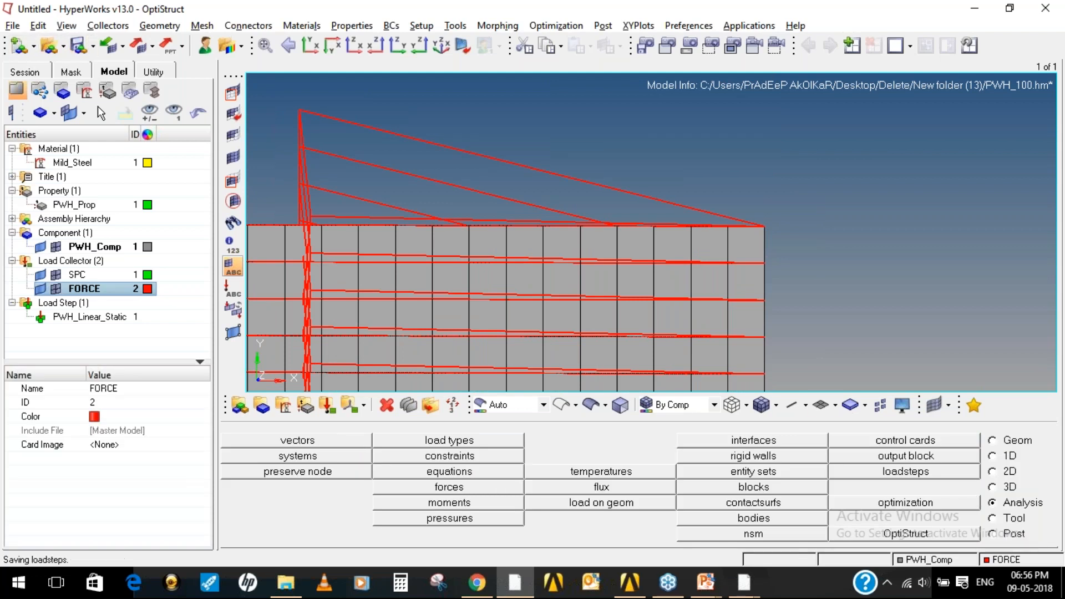
click(910, 534)
click(971, 442)
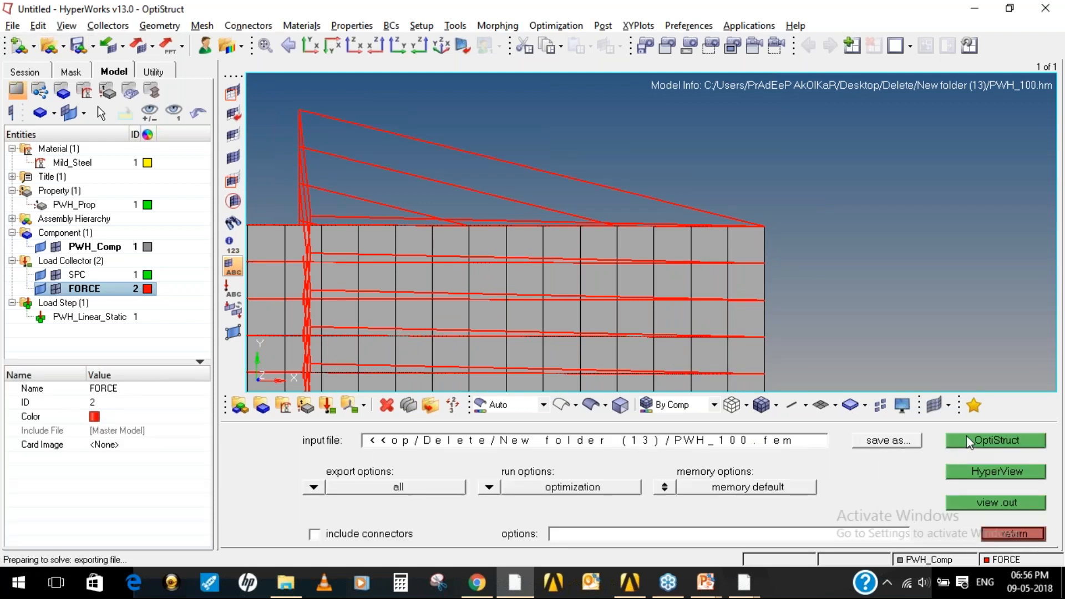
click(633, 489)
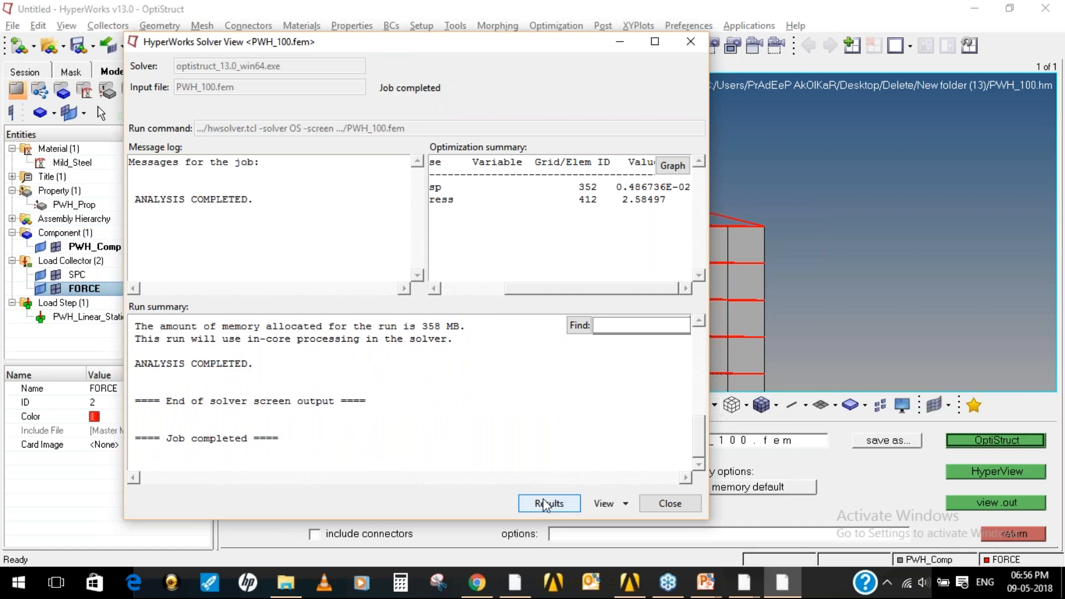
Open the completed run's results in HyperView, closing the solver window, and show the plate face-on in the XY plane
click(545, 504)
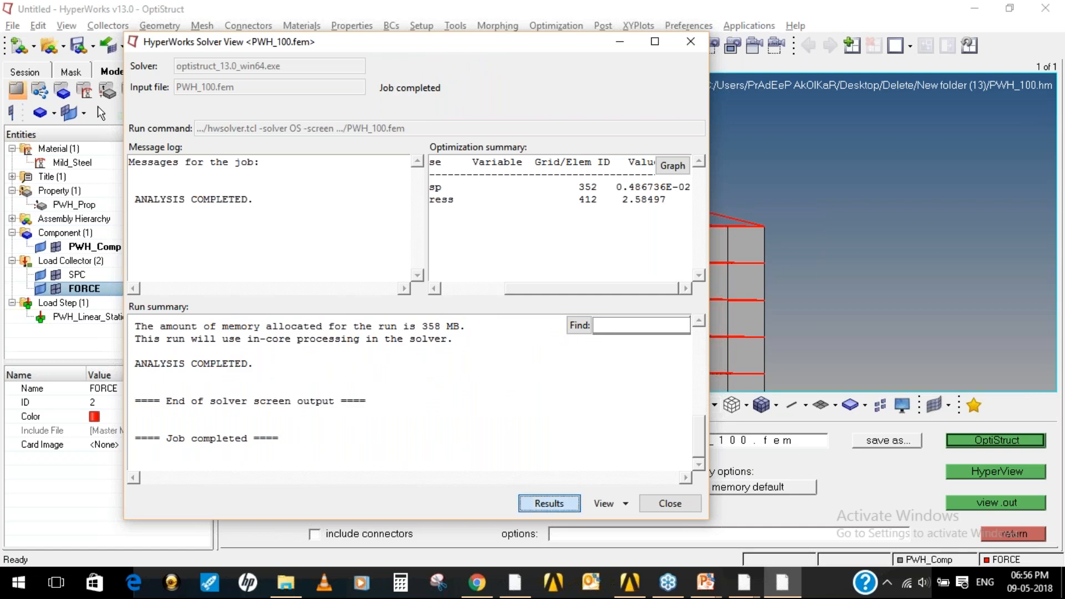
click(670, 504)
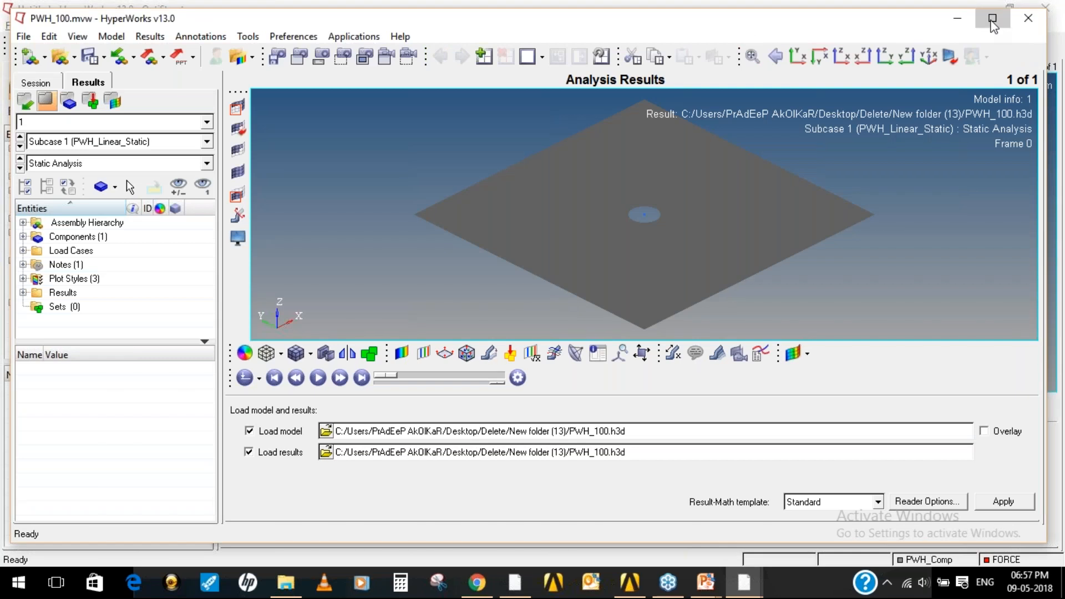
click(992, 23)
ctrl+scroll(701, 206, down, 2)
ctrl+right_drag(701, 206, 644, 209)
mouse_move(644, 209)
ctrl+mouse_down()
mouse_move(651, 221)
mouse_move(434, 254)
mouse_move(673, 290)
mouse_move(601, 252)
mouse_move(660, 205)
mouse_move(677, 207)
ctrl+mouse_up()
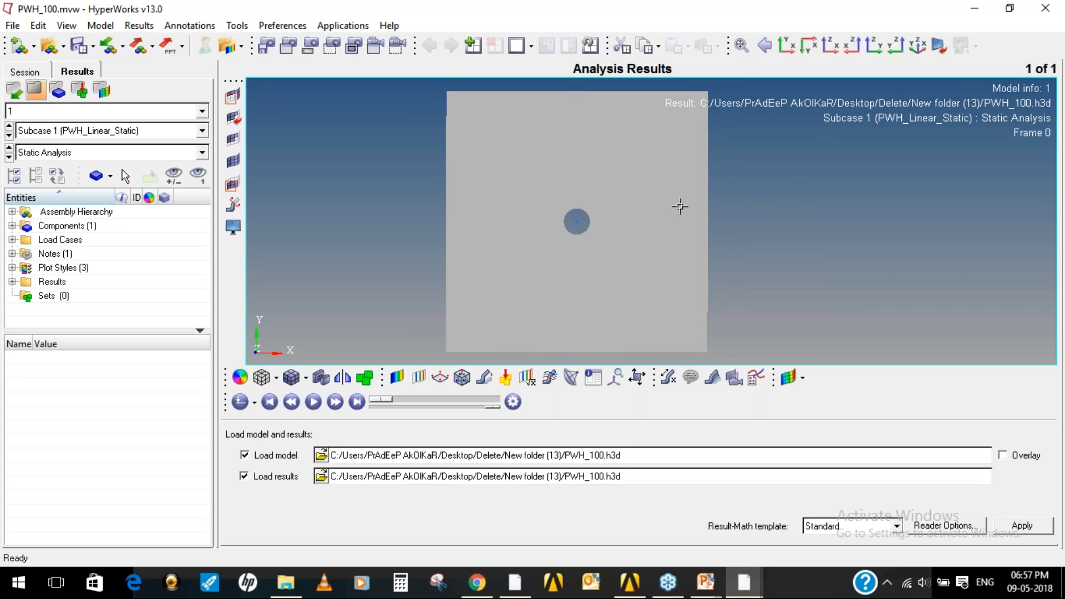
click(1047, 9)
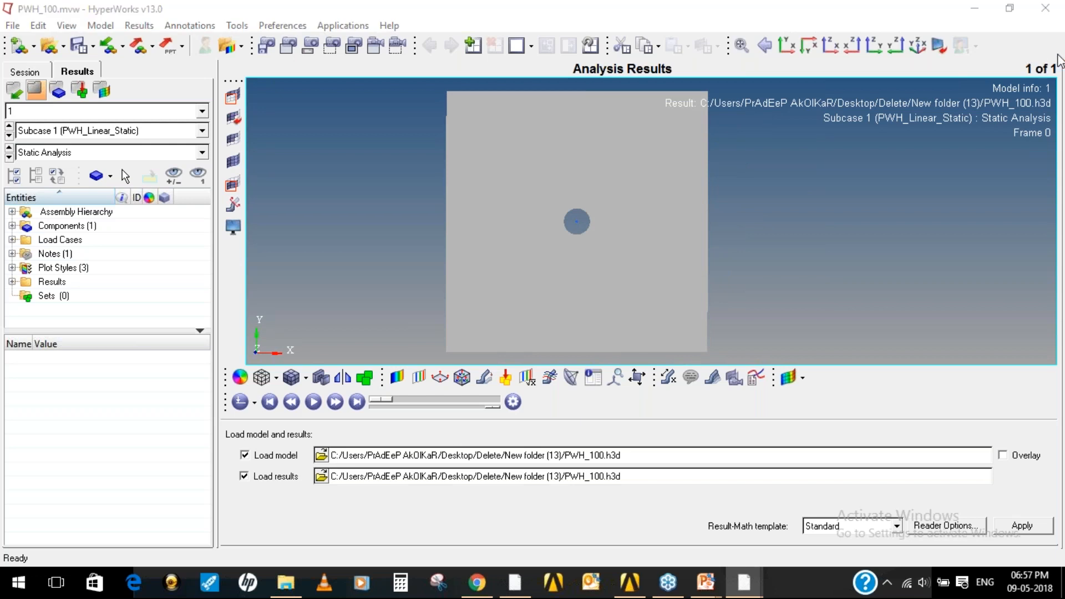
click(729, 162)
mouse_move(730, 162)
ctrl+mouse_down()
mouse_move(707, 159)
mouse_move(722, 166)
mouse_move(702, 173)
ctrl+mouse_up()
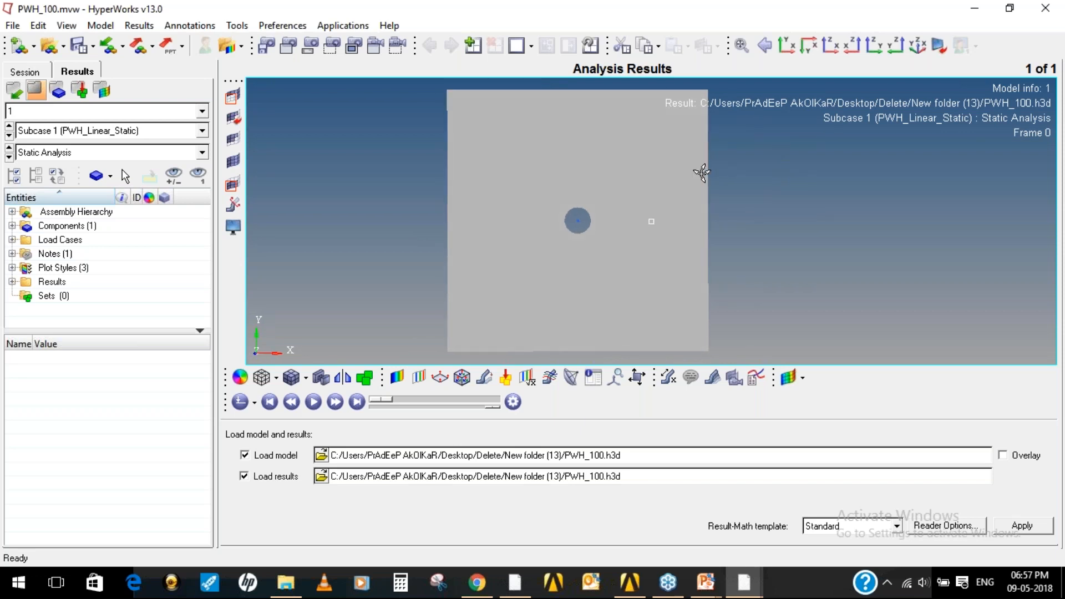
ctrl+right_drag(693, 177, 685, 175)
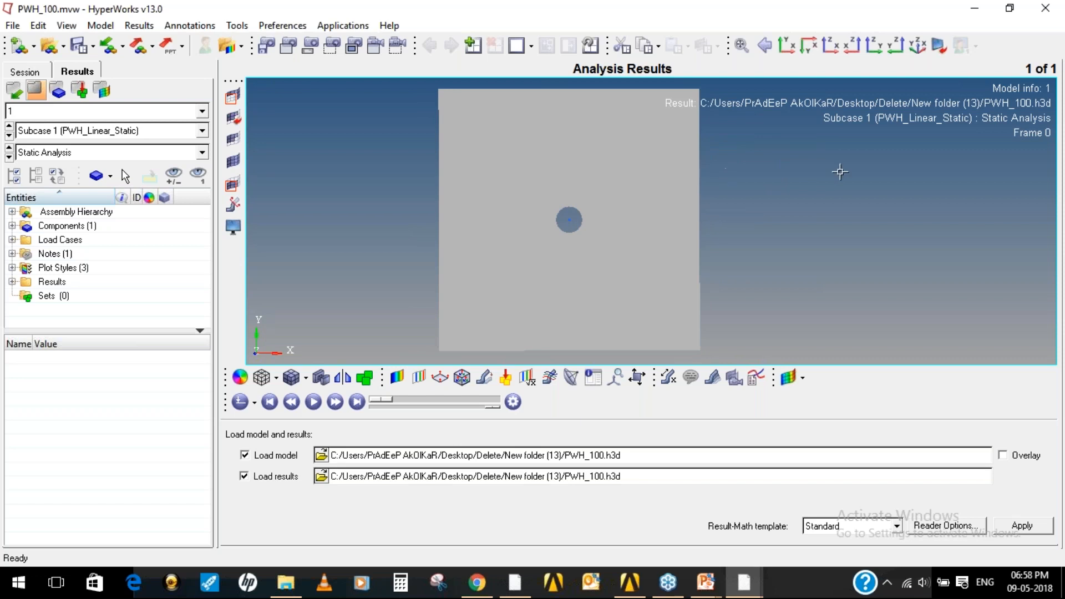
Contour the size 10 mesh's element stresses (2D & 3D) as vonMises with Simple averaging
click(398, 378)
click(355, 447)
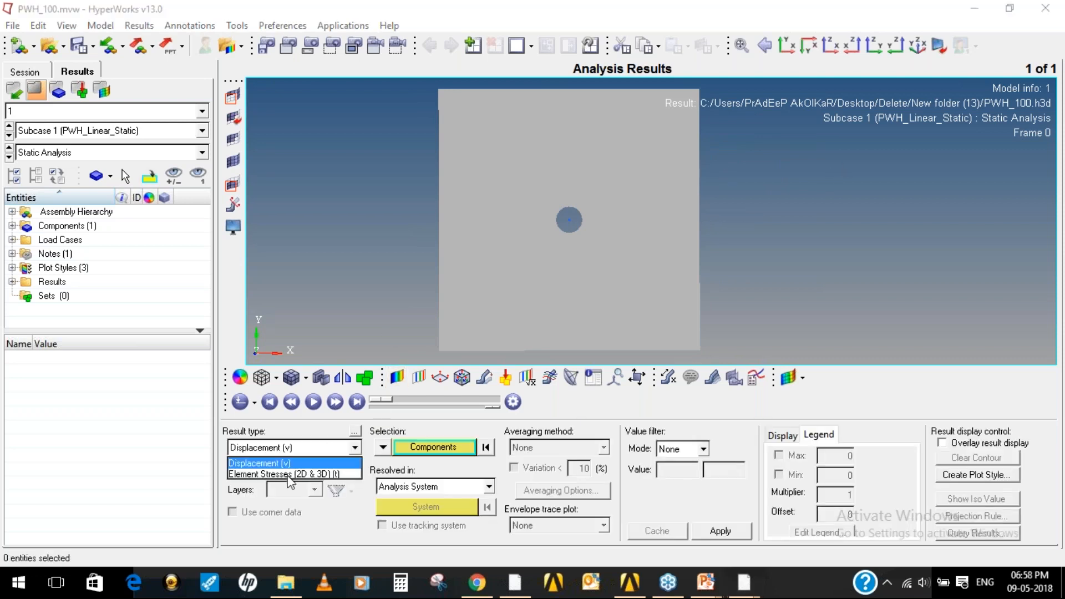
click(292, 475)
click(603, 448)
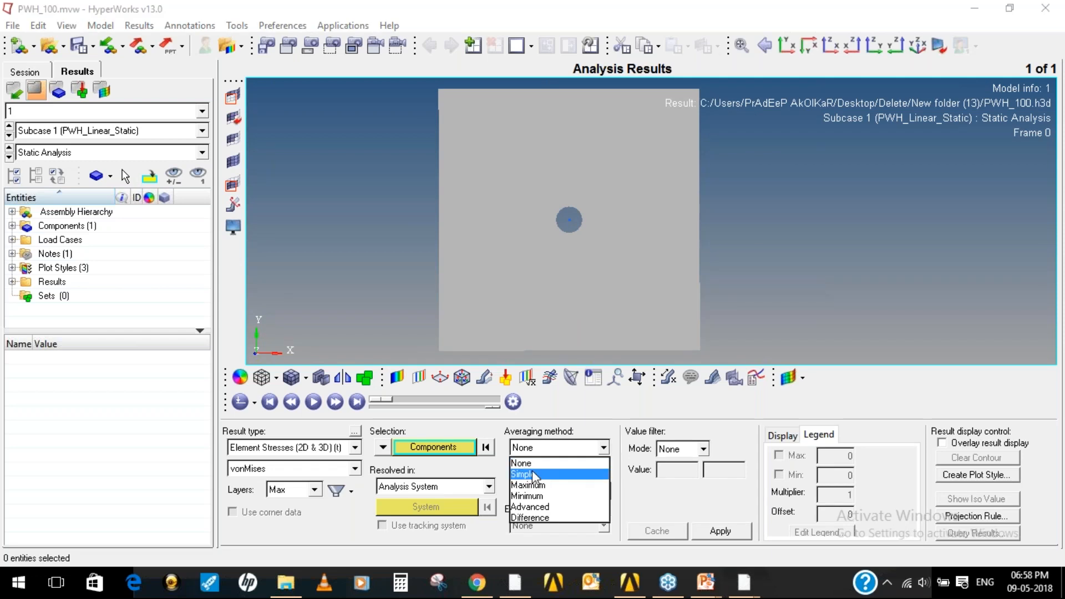
click(527, 476)
click(721, 531)
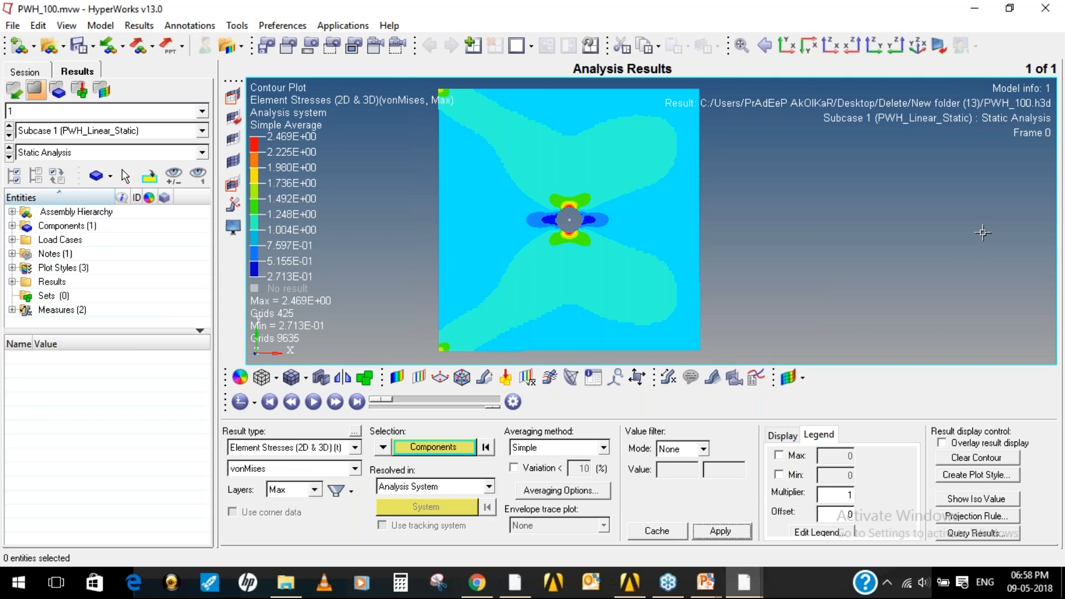
Put the stress results aside, switch to the PowerPoint homework presentation and review the Without Washer mesh comparison table
click(983, 15)
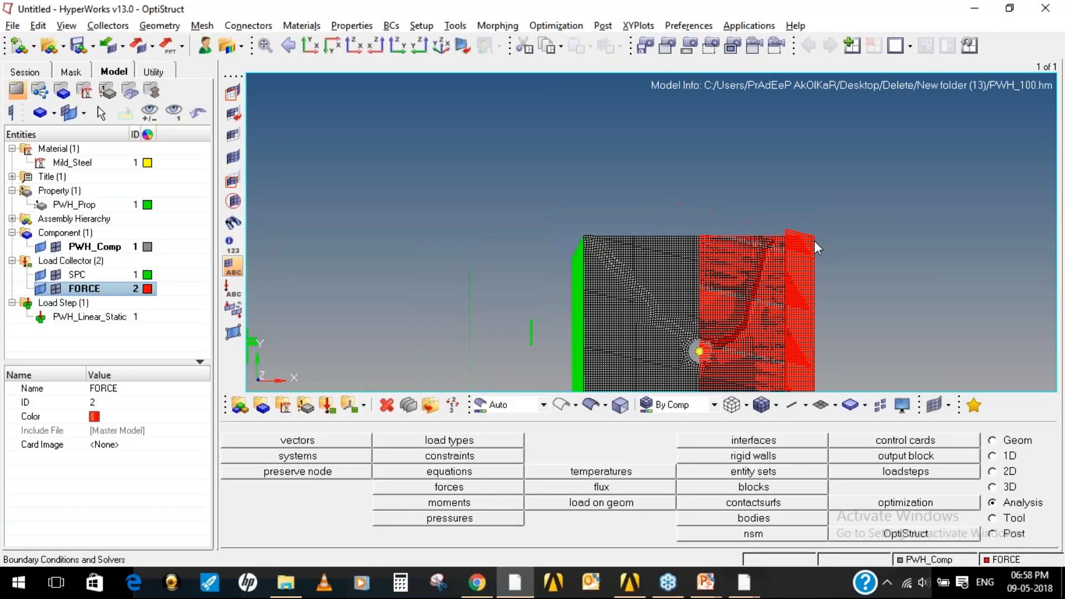
mouse_move(706, 582)
click(619, 543)
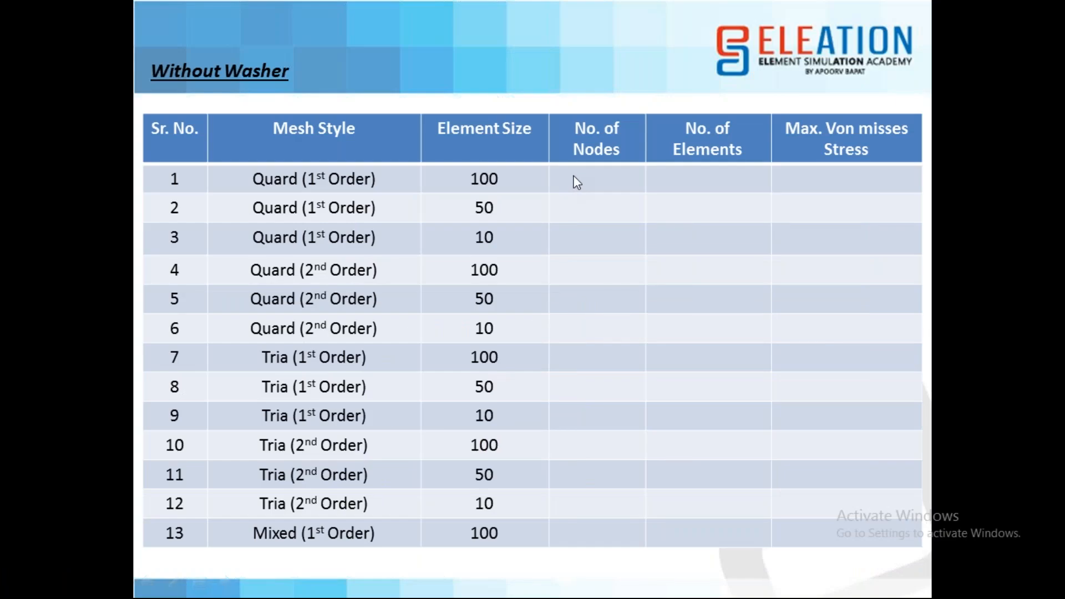
click(608, 241)
scroll(604, 234, up, 1)
key(Escape)
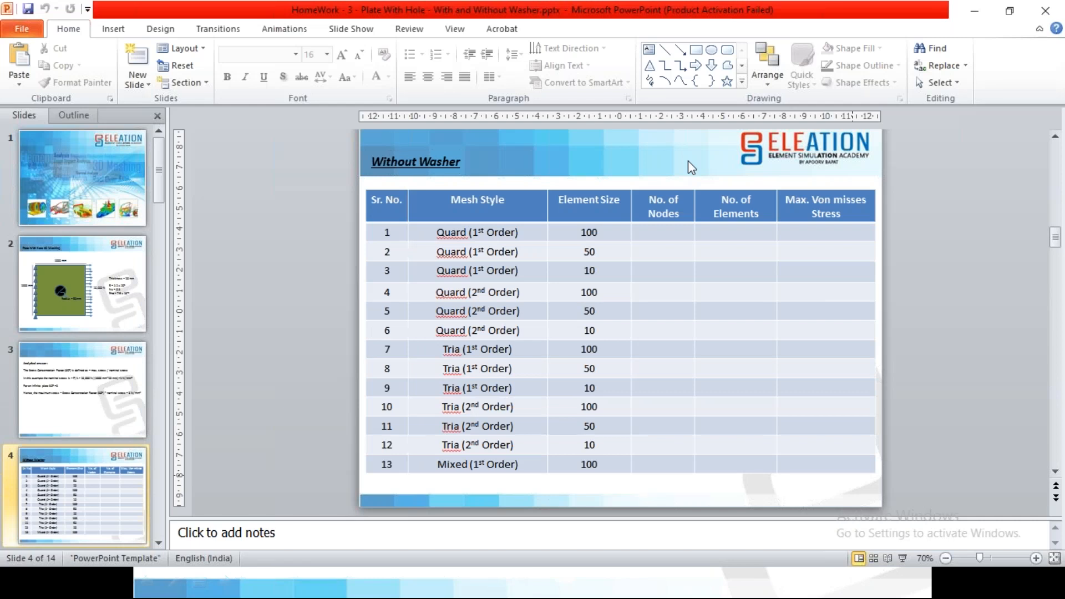
Return to HyperMesh and count the nodes and elements of the displayed size 10 mesh
click(511, 595)
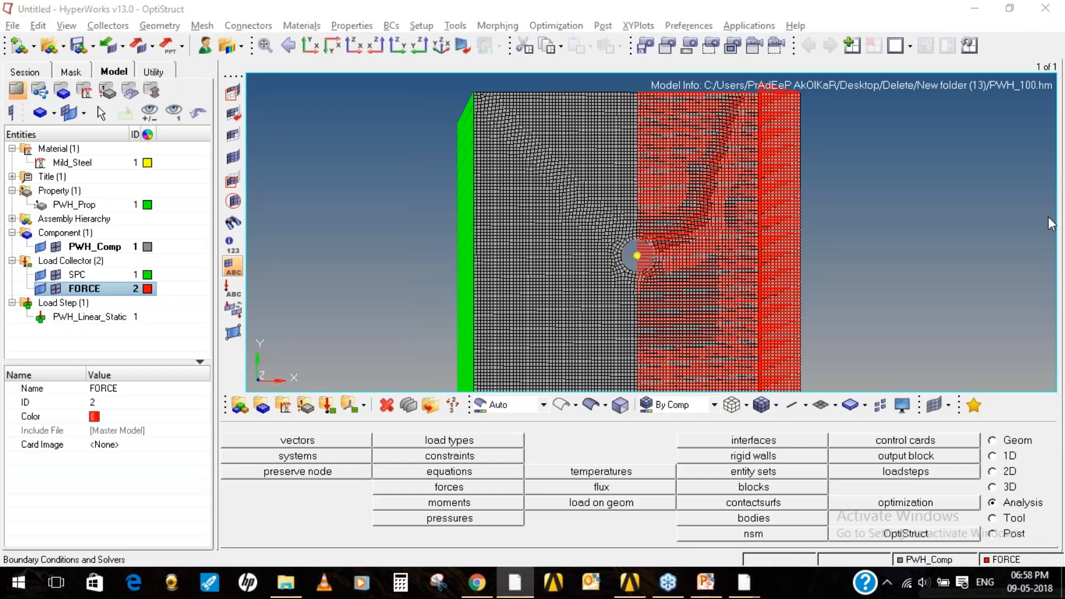
mouse_move(1007, 502)
mouse_down()
mouse_move(1031, 521)
mouse_move(1023, 507)
mouse_up()
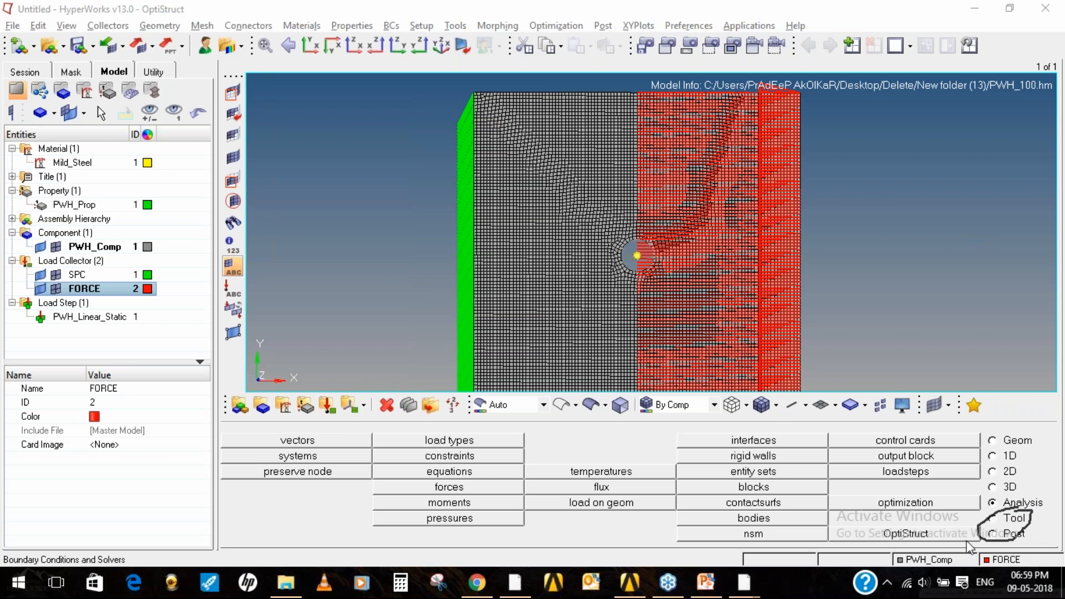
click(996, 519)
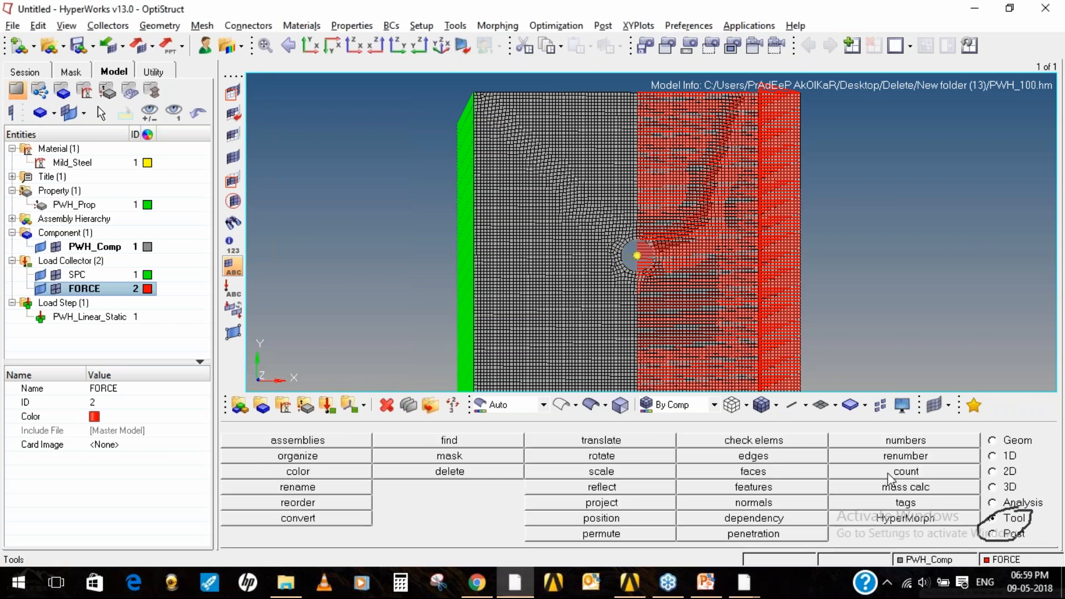
click(1052, 212)
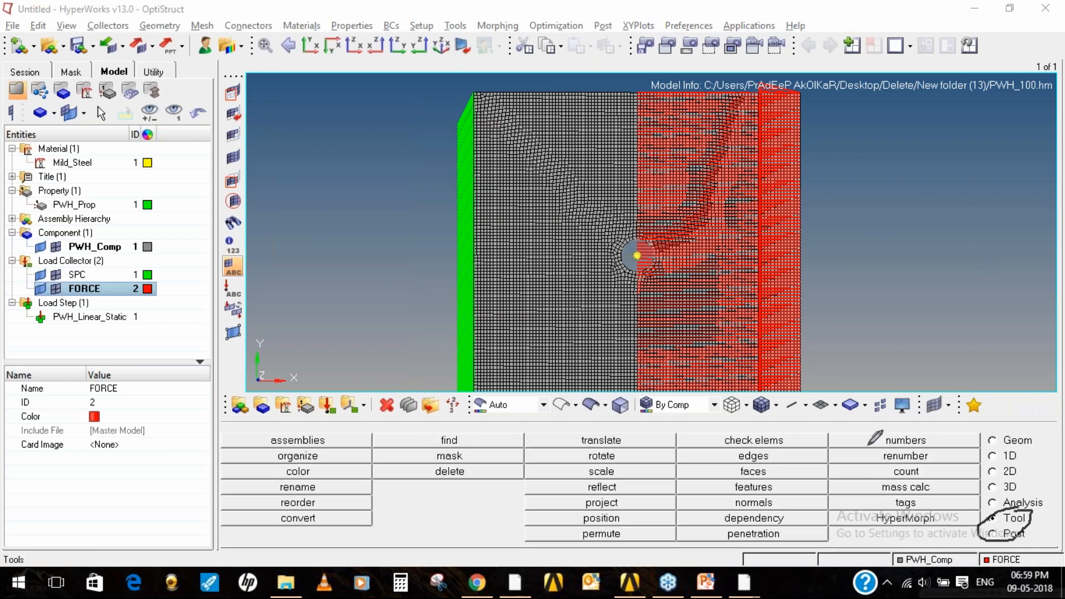
drag(879, 478, 883, 459)
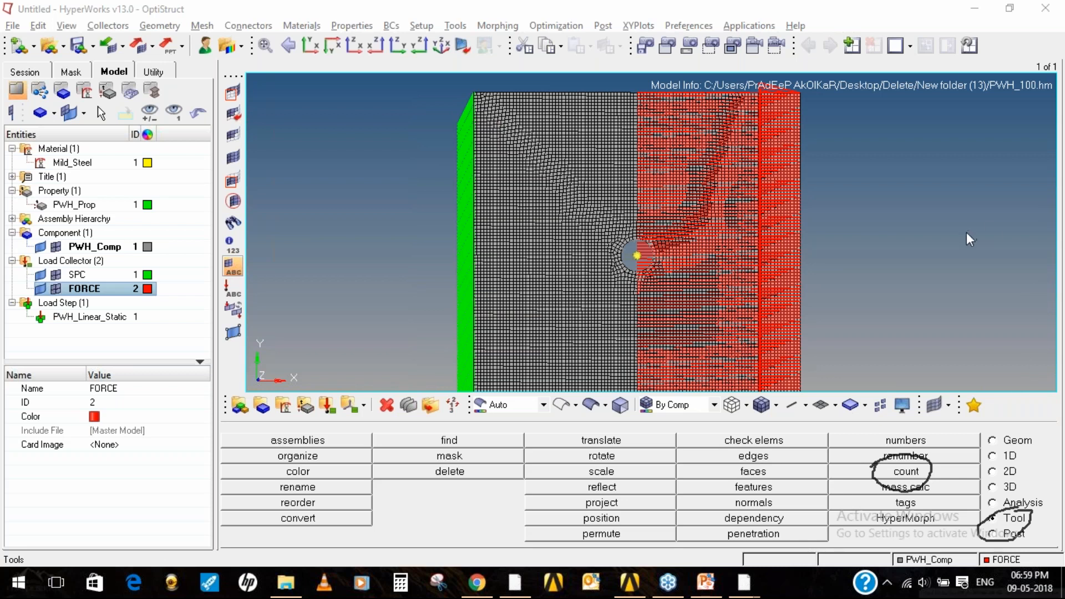
click(904, 473)
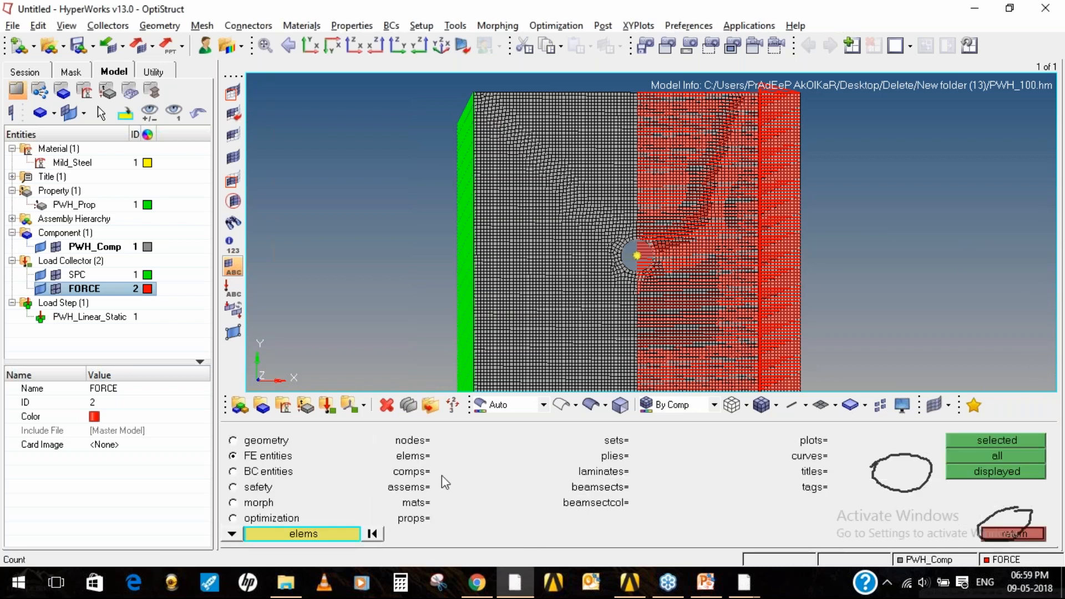
click(305, 534)
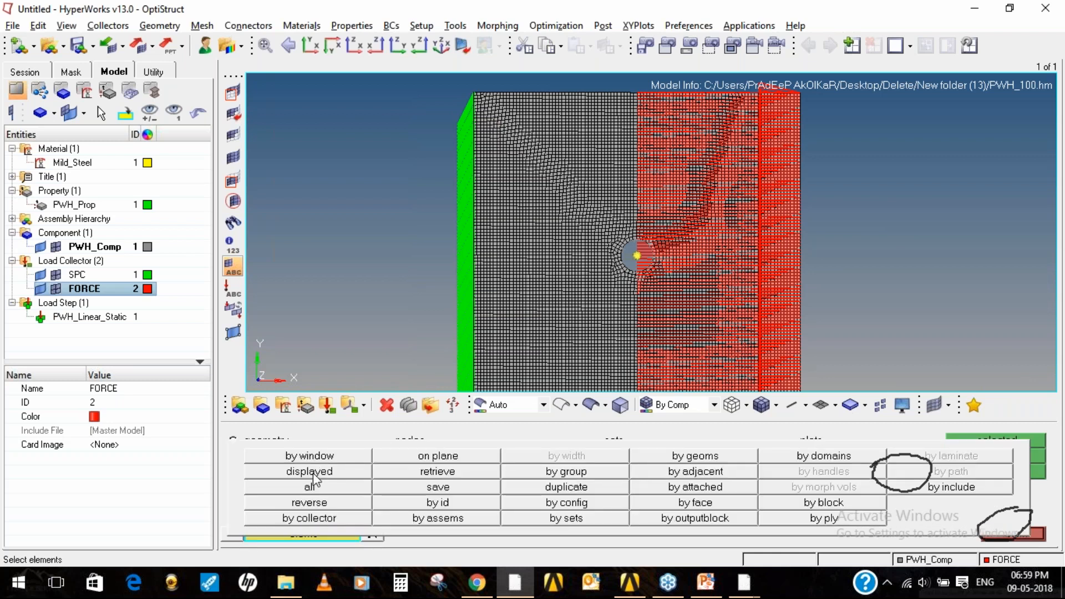
click(314, 476)
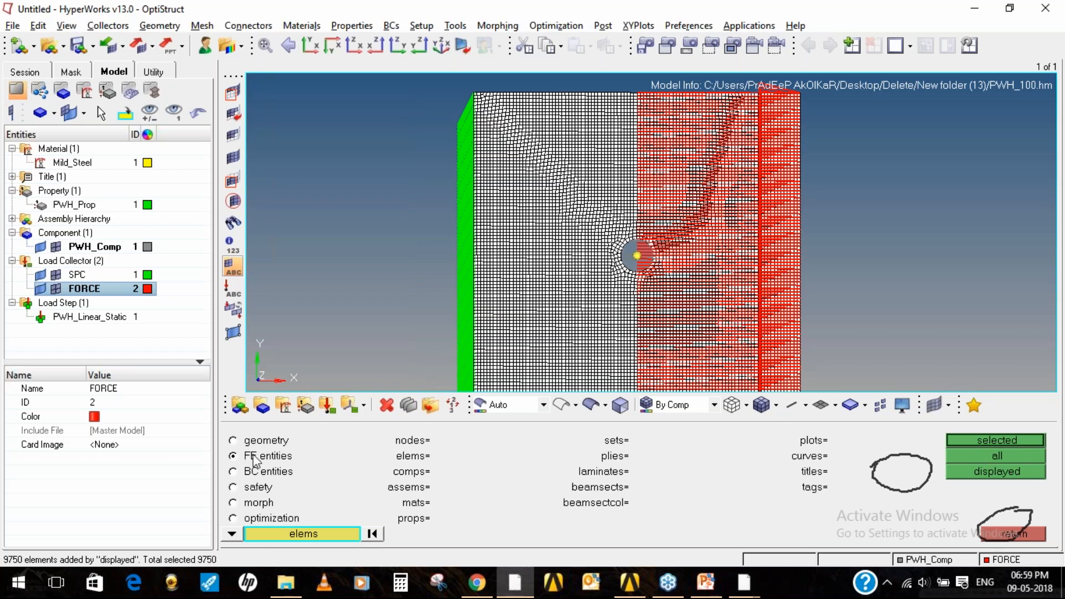
click(996, 441)
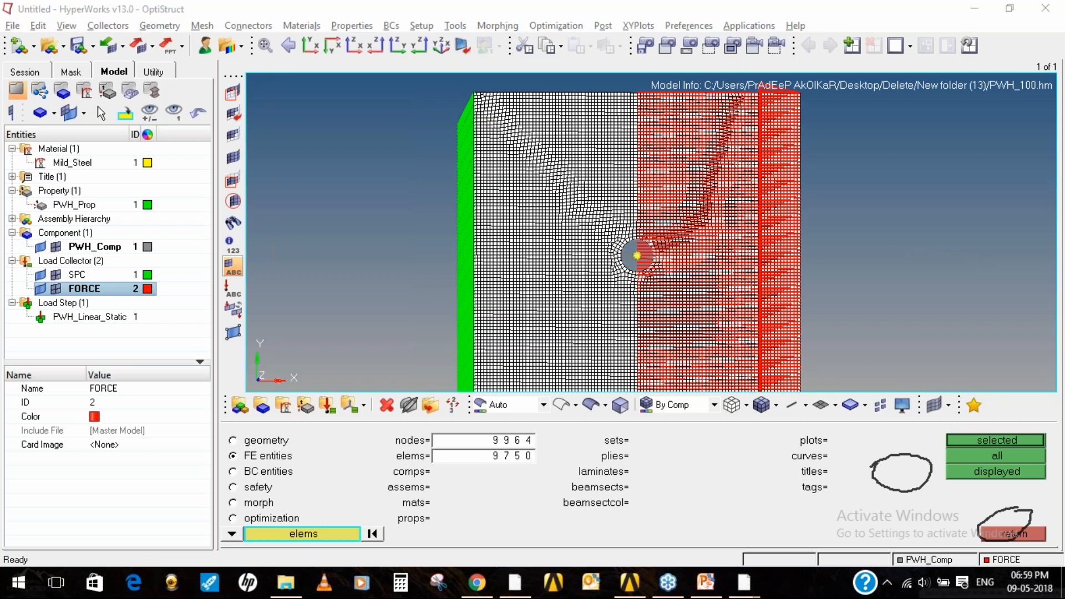
mouse_move(475, 415)
mouse_down()
mouse_move(552, 461)
mouse_move(472, 423)
mouse_up()
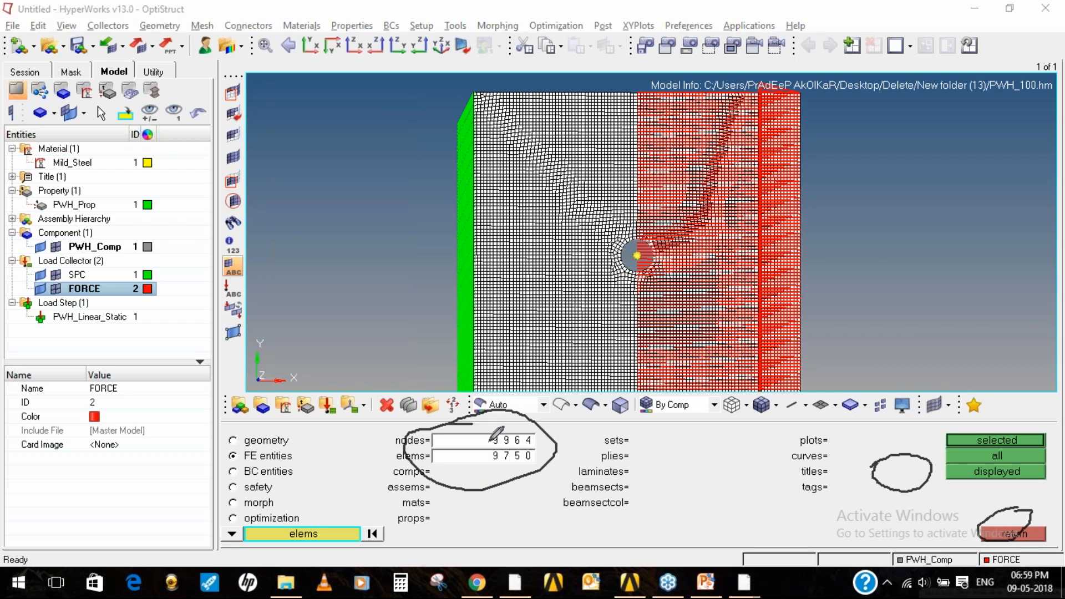
mouse_move(491, 450)
mouse_down()
mouse_move(533, 430)
mouse_move(516, 446)
mouse_move(549, 449)
mouse_move(487, 450)
mouse_up()
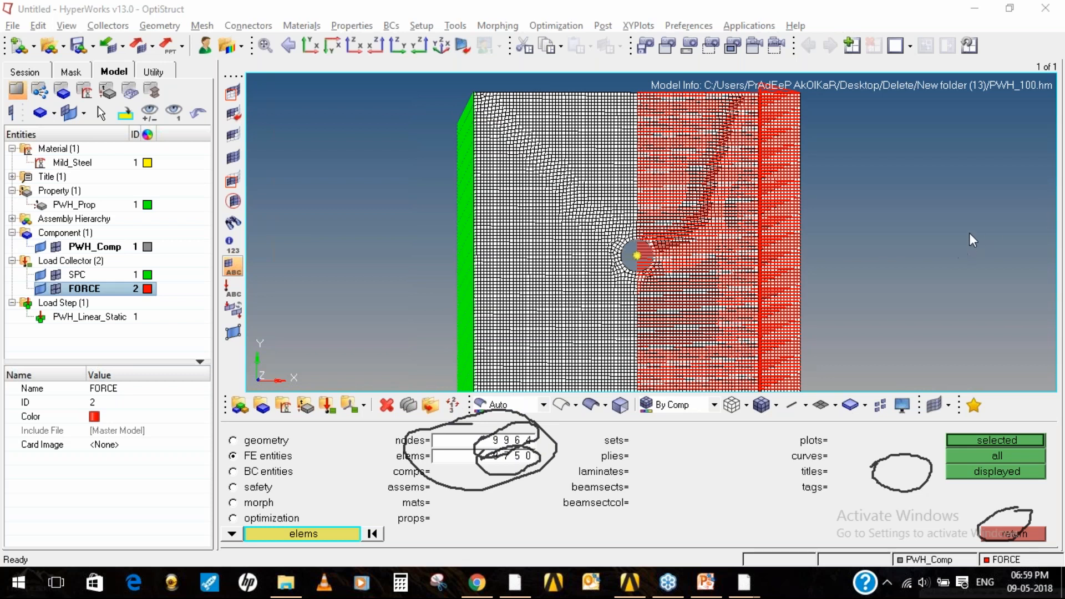
Switch to PowerPoint and review the nodes, elements and maximum von Mises stress columns in the table's first row
click(702, 584)
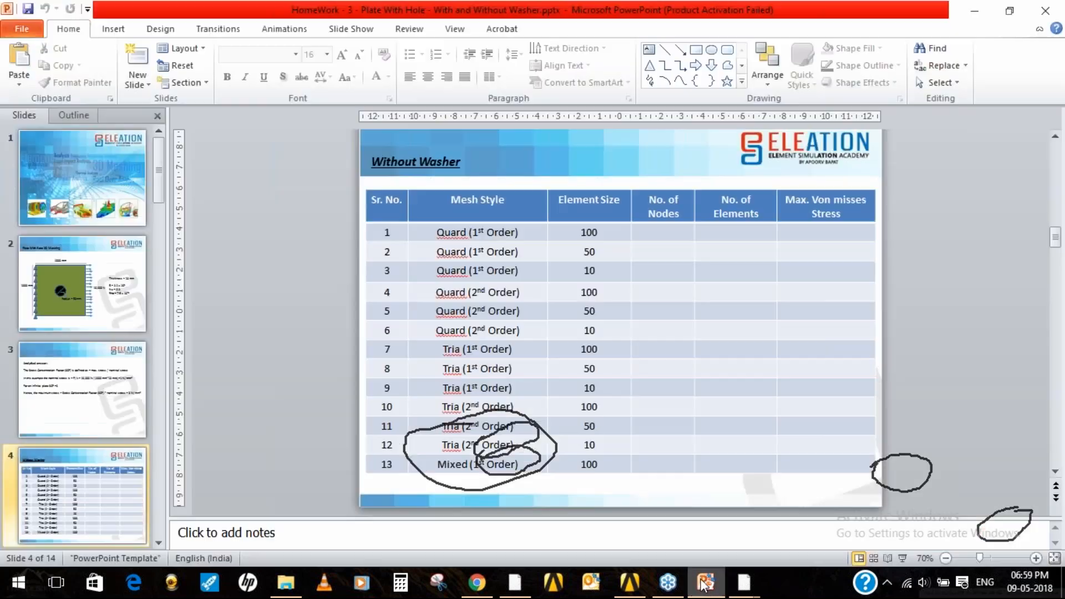
click(664, 232)
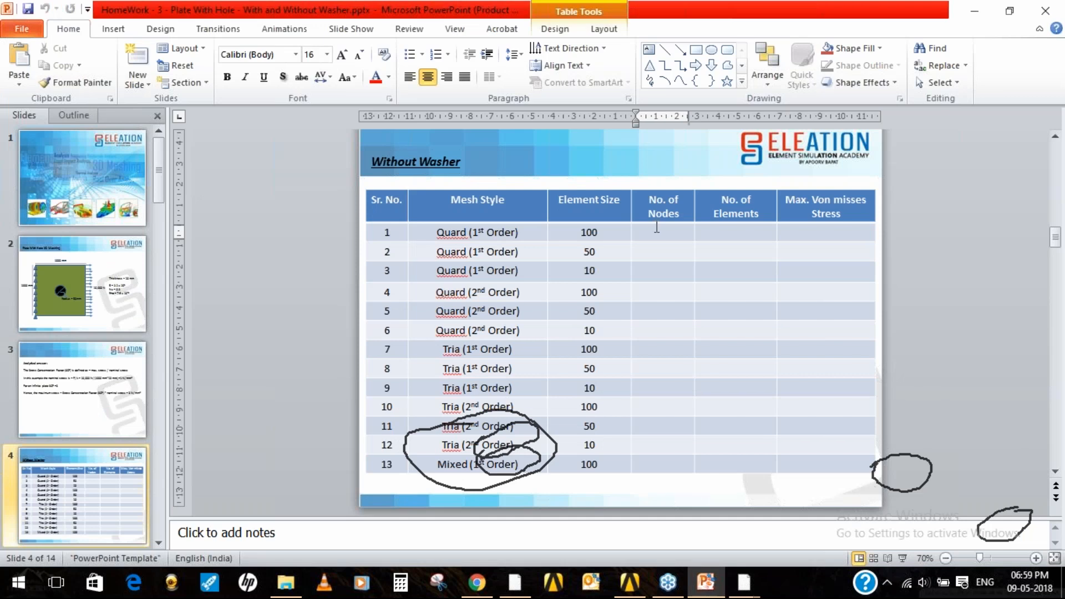
click(724, 228)
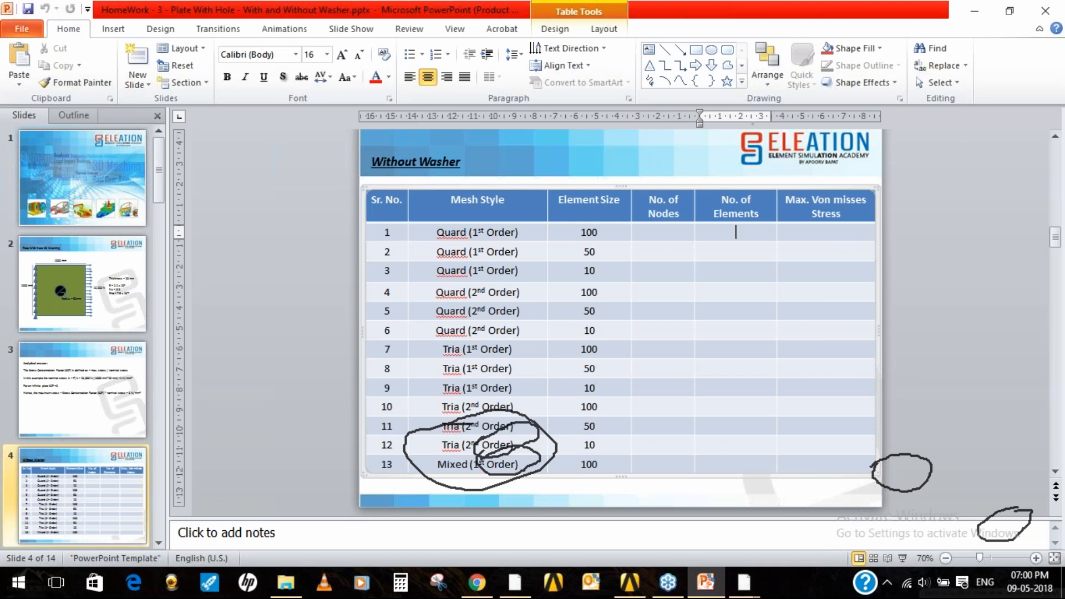
click(833, 229)
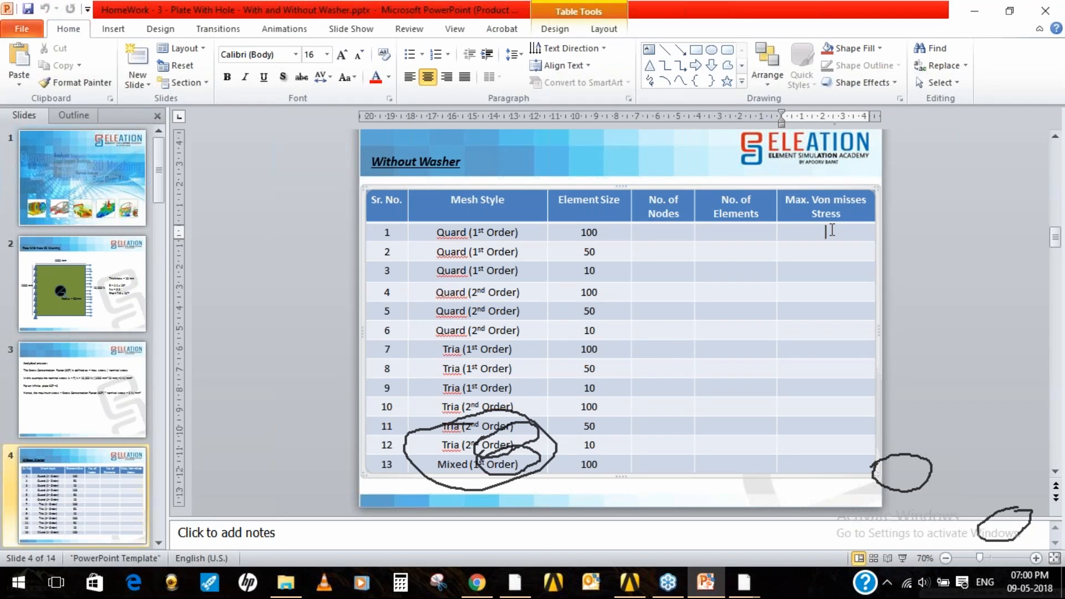
double_click(581, 232)
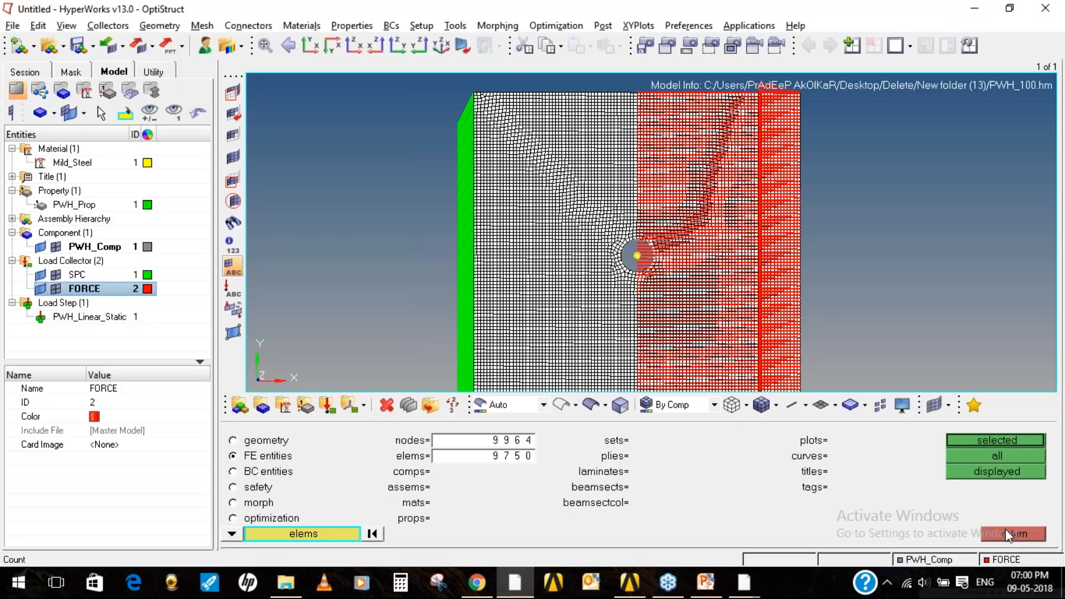
Leave the count in HyperMesh and delete all elements of the size 10 plate mesh
click(1008, 536)
click(1009, 472)
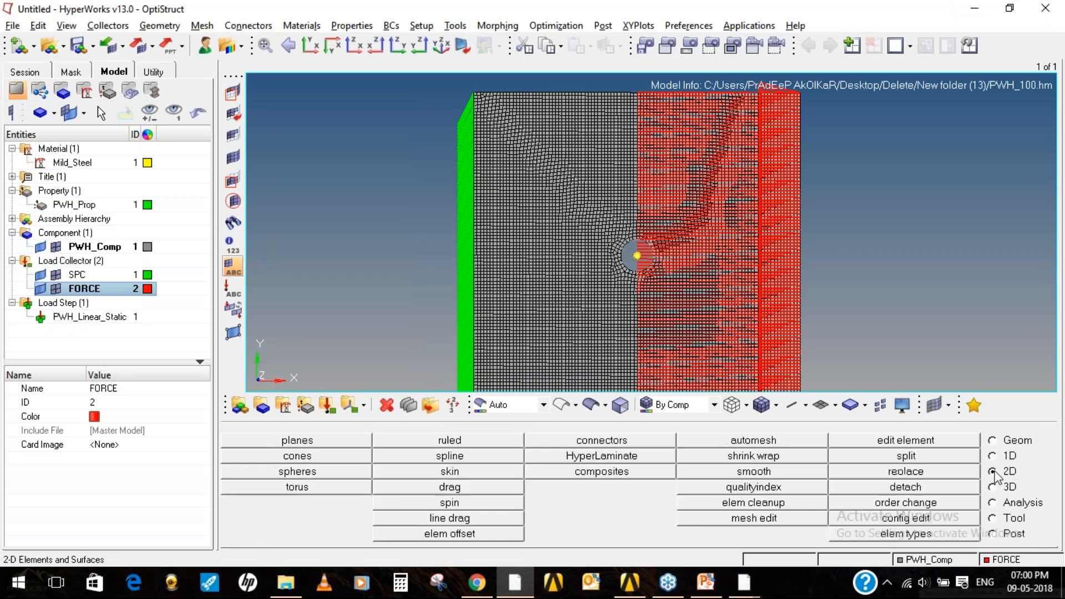
click(387, 405)
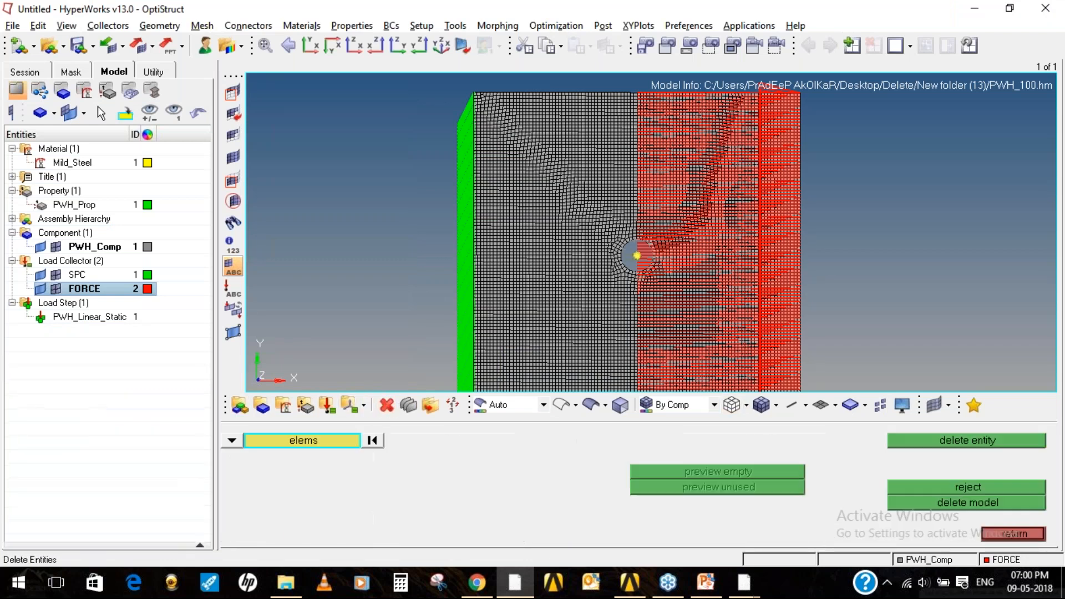
shift+drag(430, 90, 851, 371)
click(996, 441)
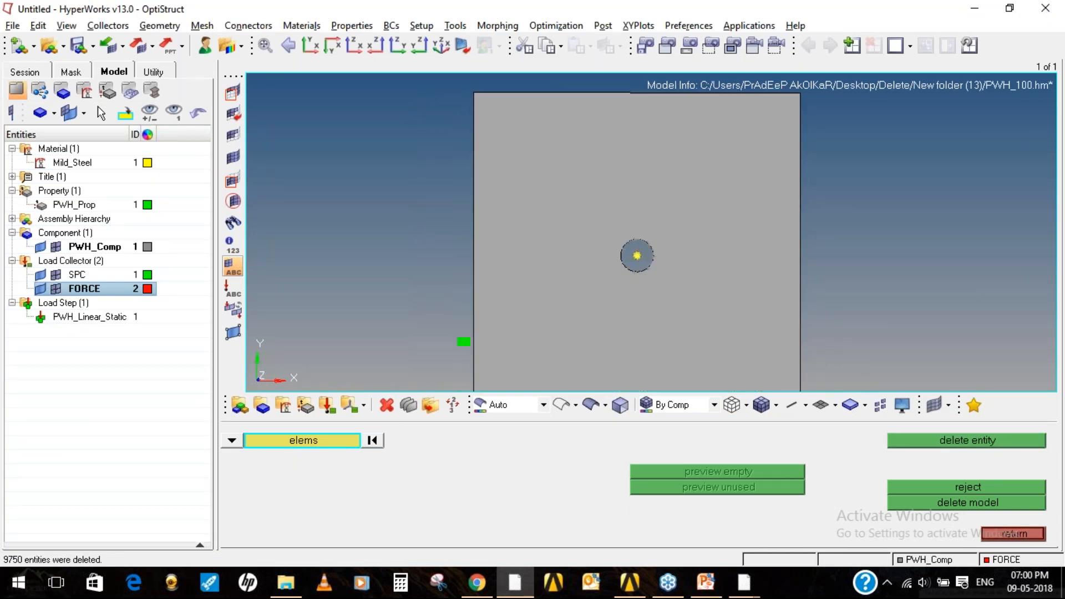
click(1014, 534)
Automesh the plate surface with second-order quads at element size 100 and accept the mesh
click(764, 442)
click(1014, 441)
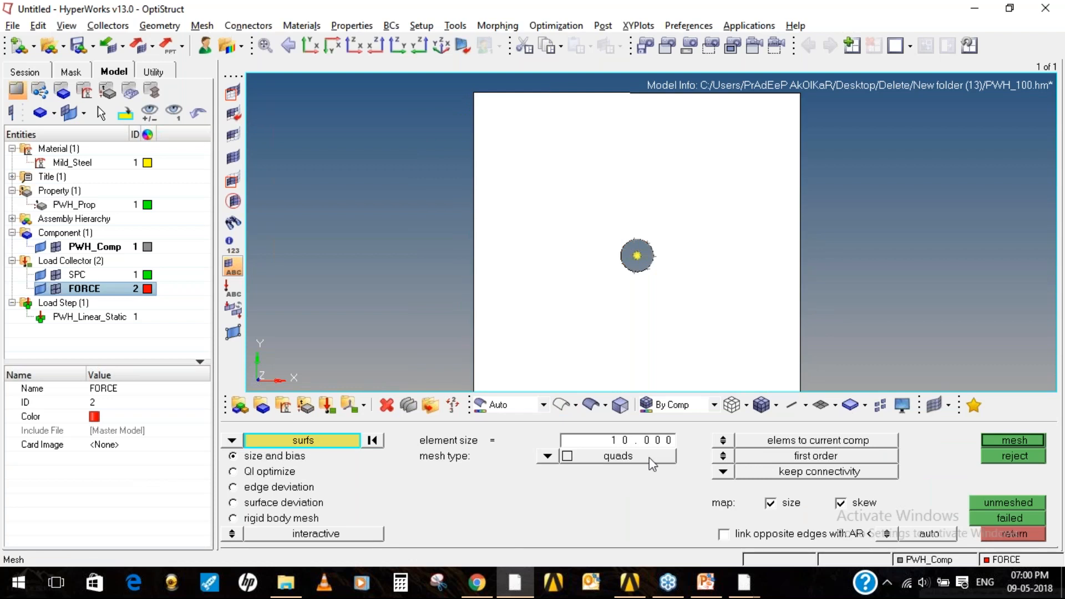
click(621, 443)
text(0)
key(Return)
click(724, 458)
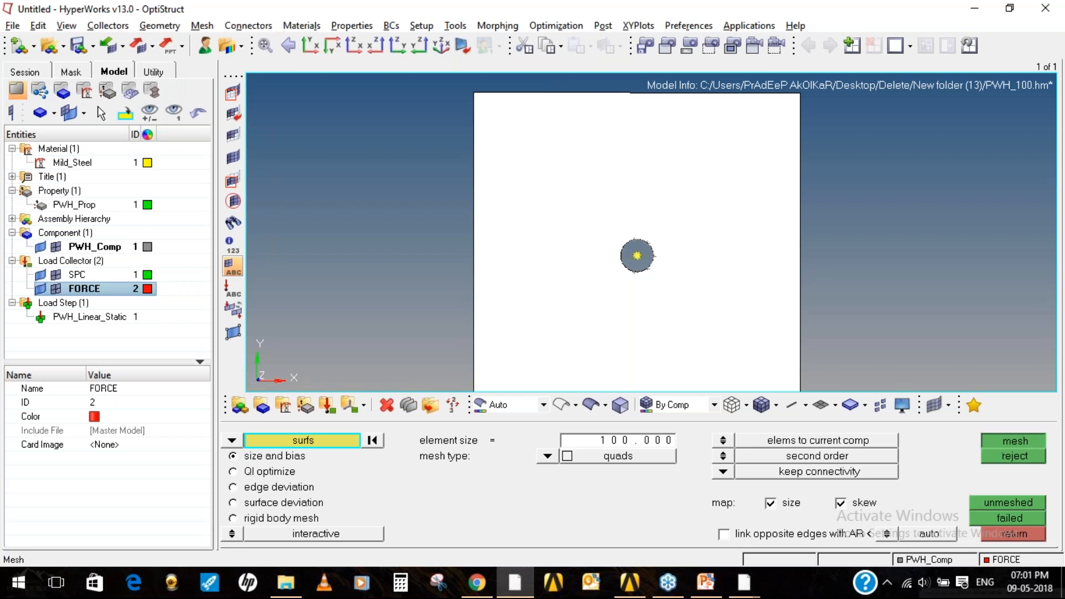
click(1015, 440)
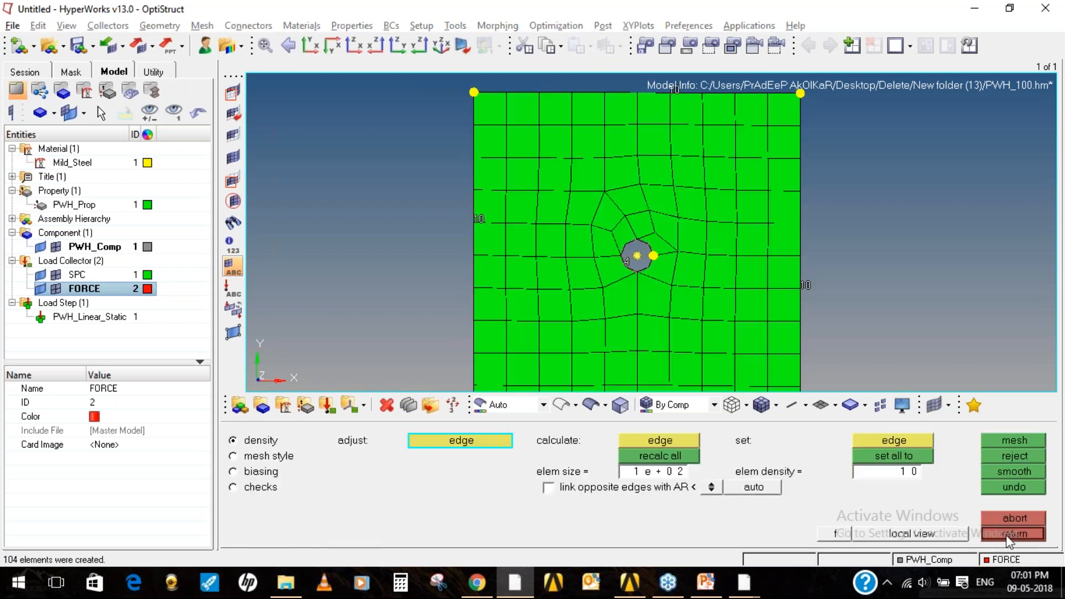
click(1009, 527)
Examine how the second-order elements and their mid-side nodes follow the hole's edge, then leave meshing with the whole plate in view
scroll(635, 261, up, 5)
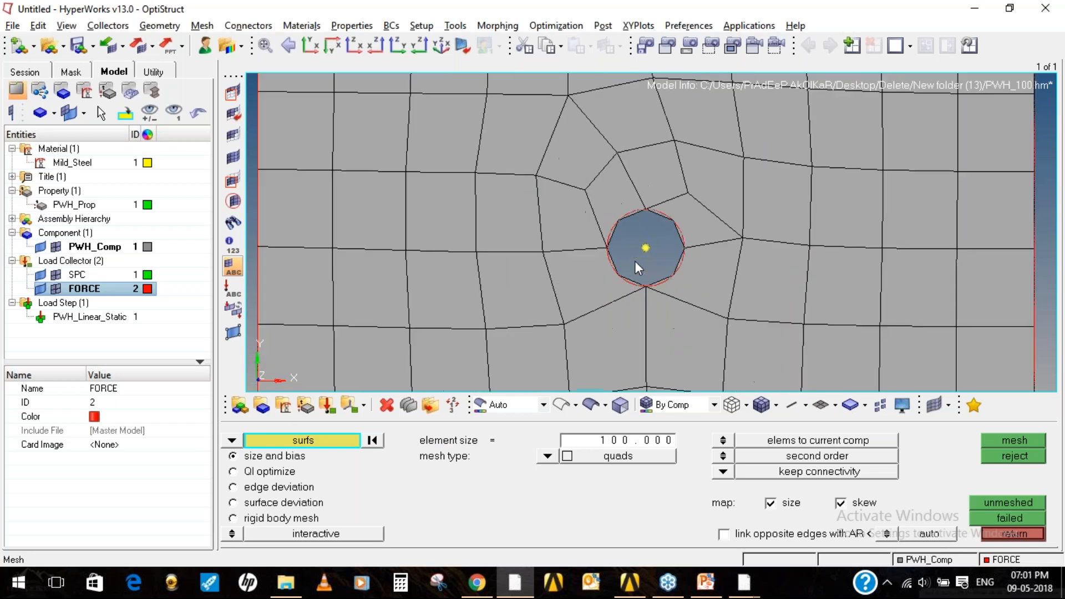
scroll(644, 232, up, 5)
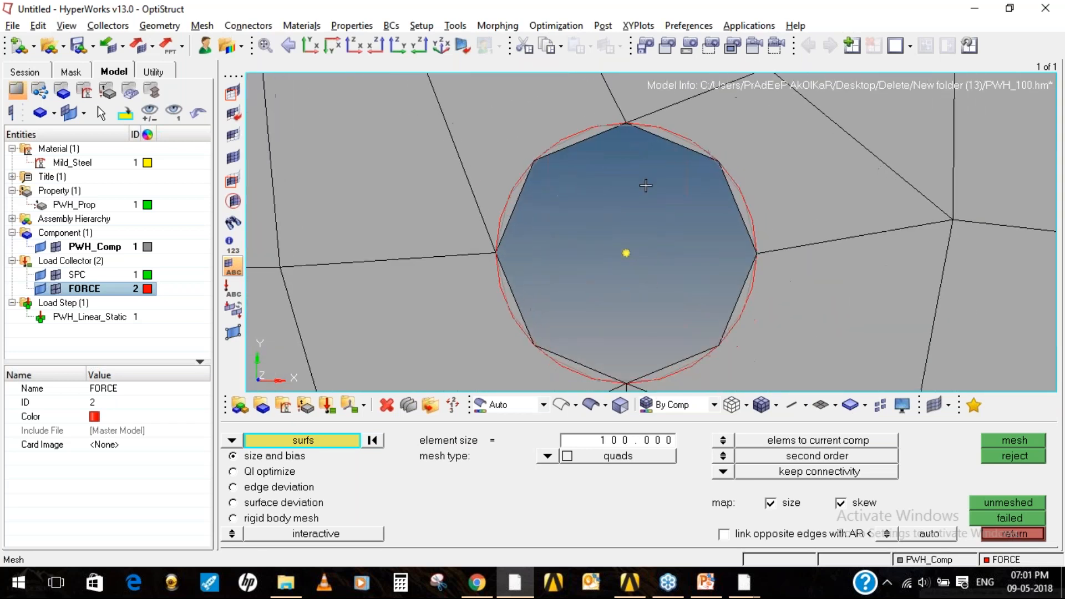
scroll(648, 199, down, 4)
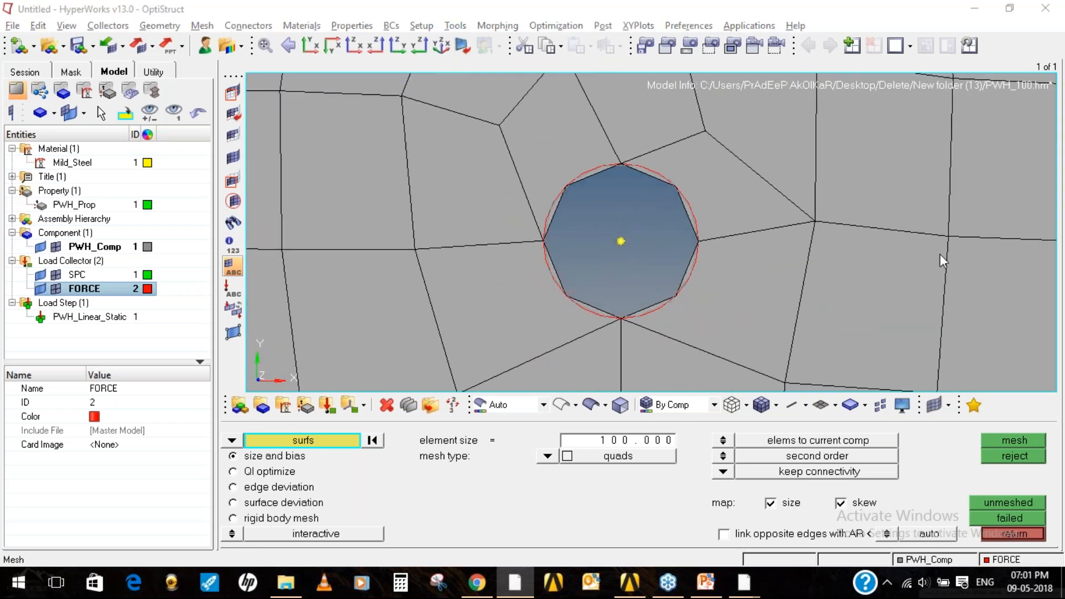
mouse_move(497, 122)
mouse_down()
mouse_move(543, 243)
mouse_move(623, 164)
mouse_move(579, 62)
mouse_move(552, 71)
mouse_move(491, 128)
mouse_up()
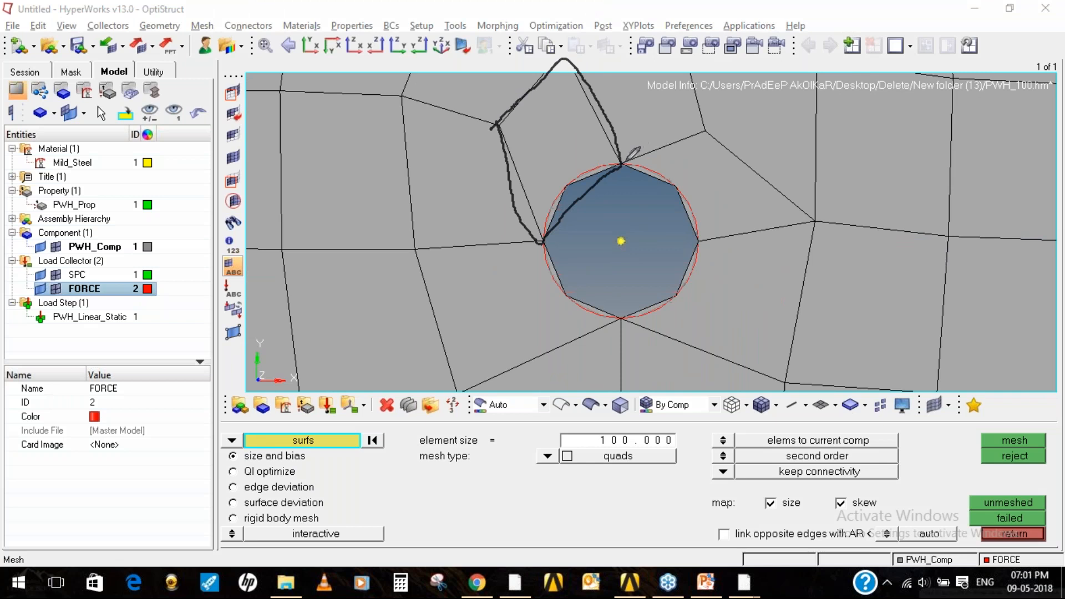
mouse_move(622, 165)
mouse_down()
mouse_move(707, 132)
mouse_move(788, 186)
mouse_move(783, 220)
mouse_move(694, 255)
mouse_move(630, 167)
mouse_up()
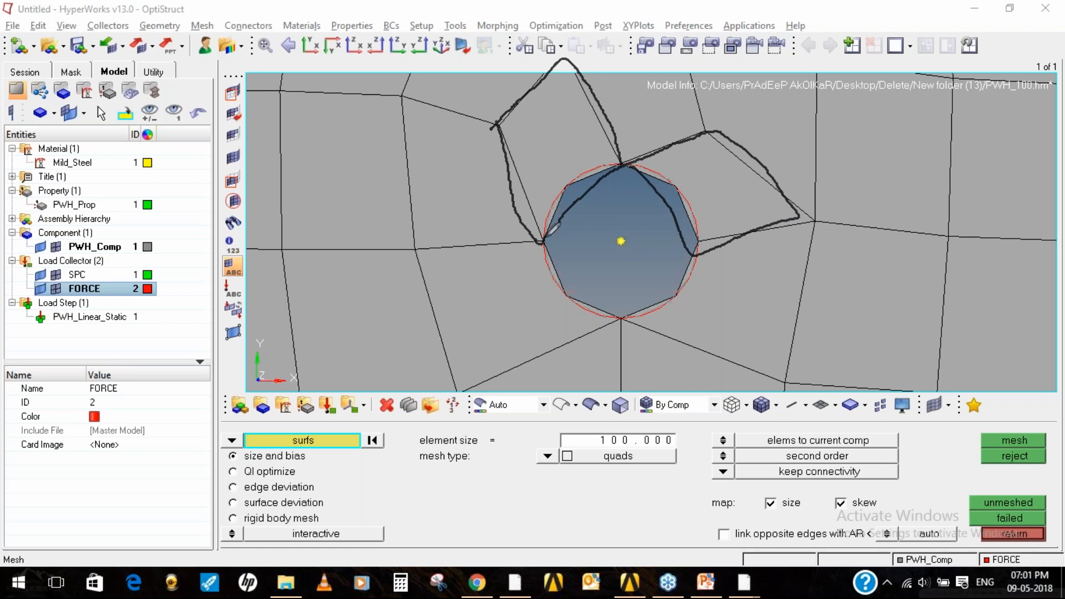
mouse_move(566, 184)
mouse_down()
mouse_move(569, 194)
mouse_move(582, 181)
mouse_move(564, 182)
mouse_up()
mouse_move(671, 180)
mouse_down()
mouse_move(686, 192)
mouse_move(673, 182)
mouse_up()
scroll(640, 199, up, 5)
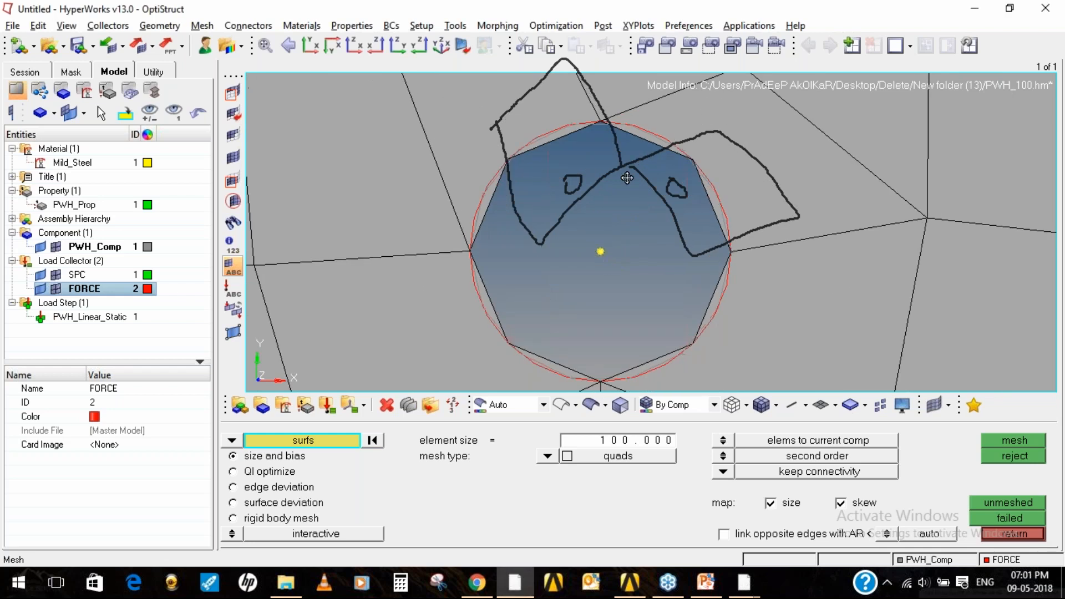
ctrl+right_drag(627, 177, 649, 190)
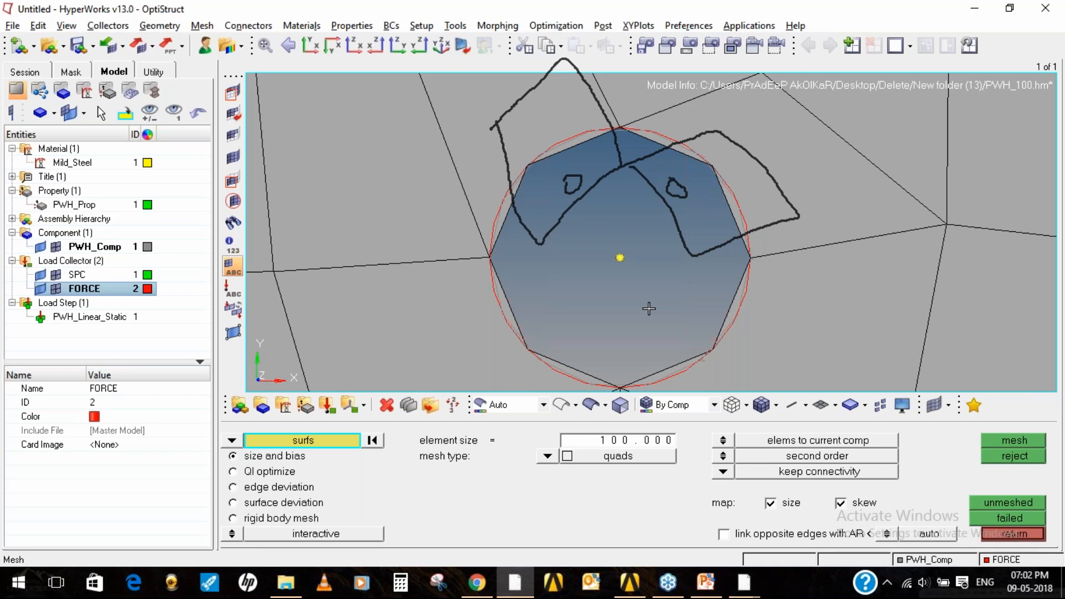
scroll(646, 310, down, 2)
scroll(649, 308, down, 2)
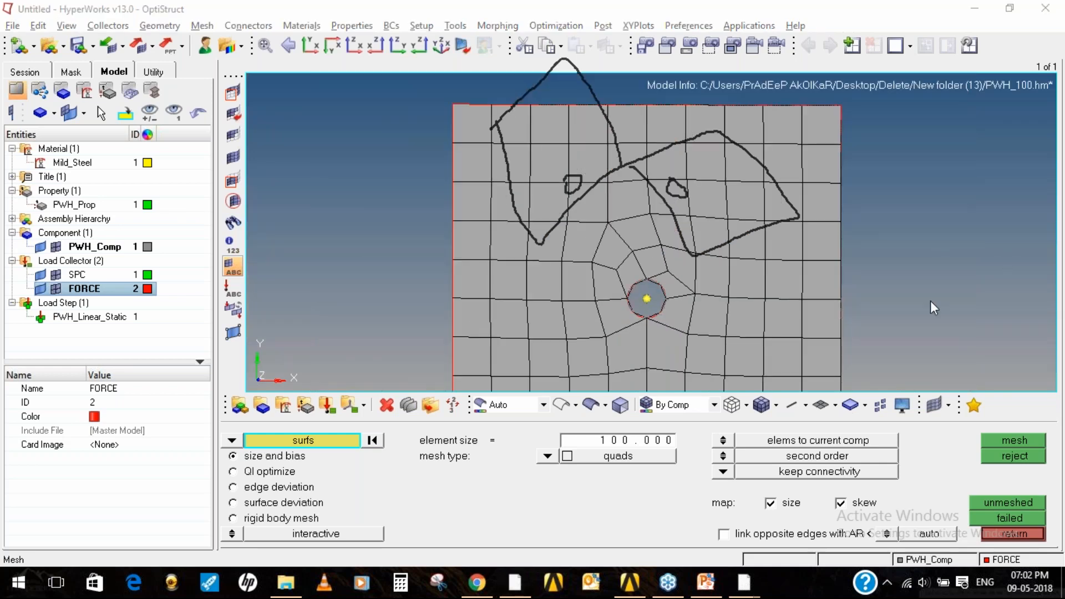
key(Escape)
click(1004, 532)
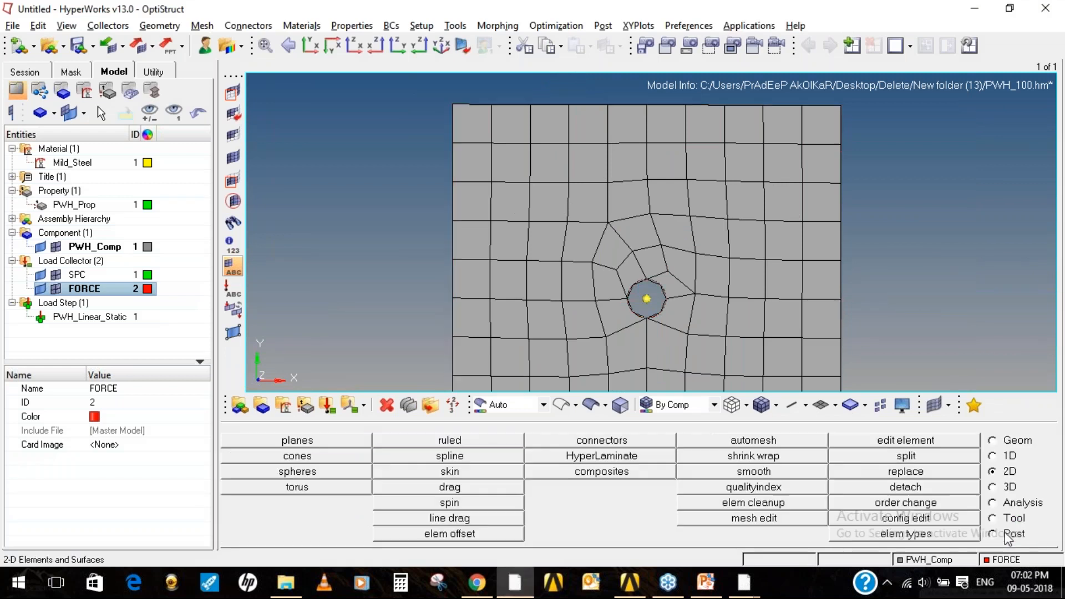
ctrl+scroll(710, 284, down, 2)
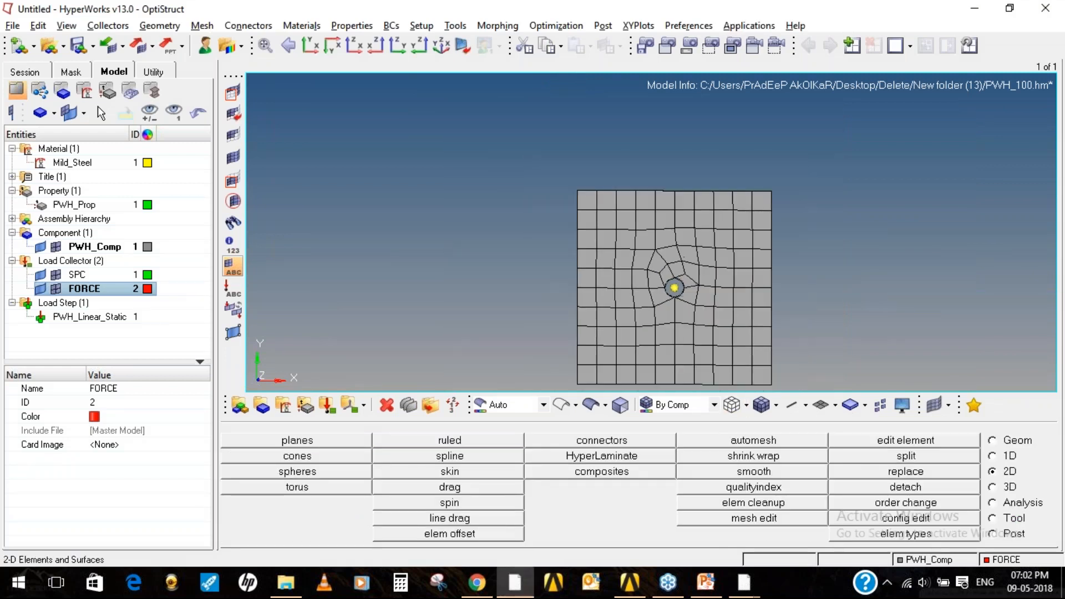
Delete all second-order quad elements of the plate mesh
ctrl+right_drag(710, 282, 644, 215)
click(387, 405)
shift+drag(481, 88, 823, 386)
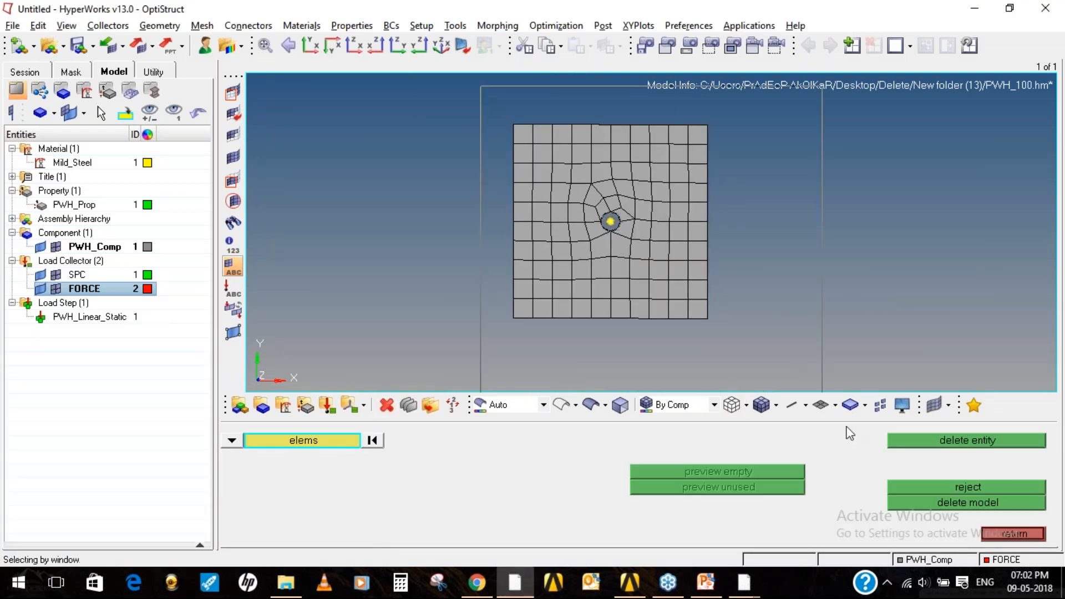
click(986, 441)
key(Escape)
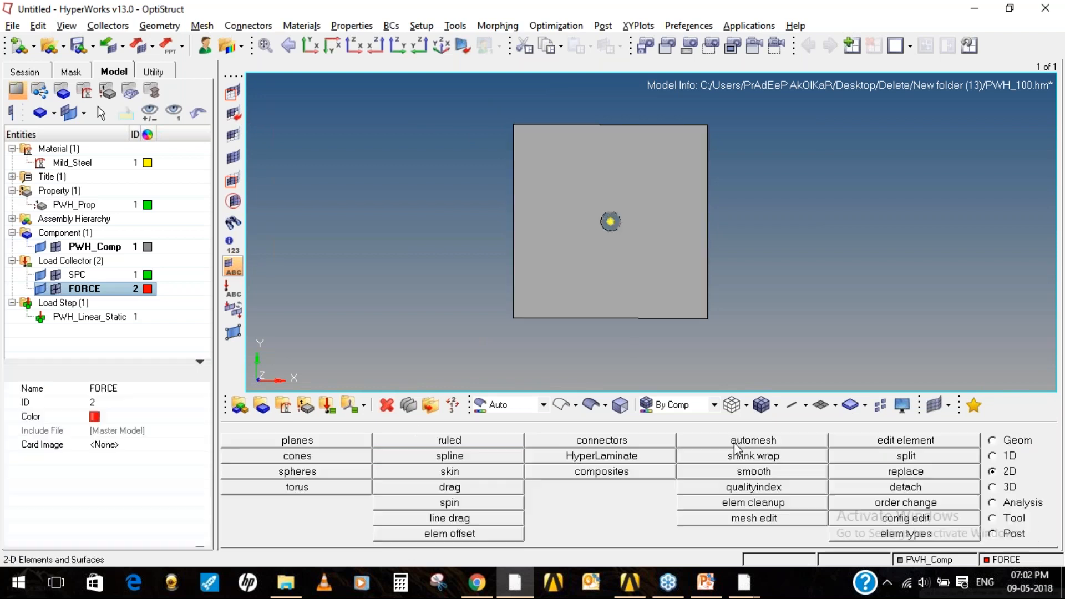
Automesh the plate surface with first-order trias at element size 100
key(F12)
click(609, 252)
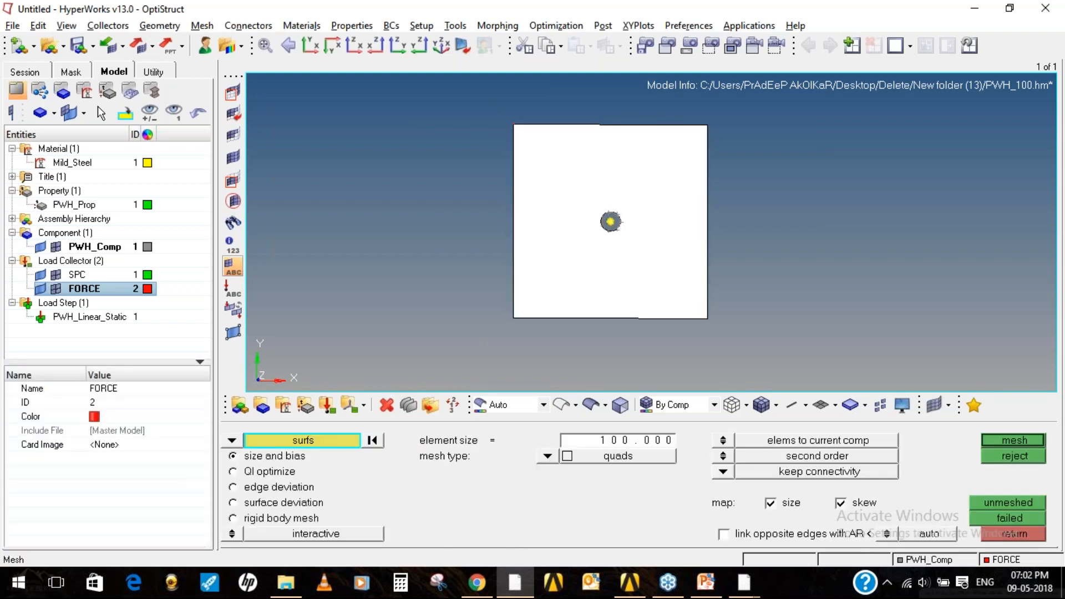
click(555, 458)
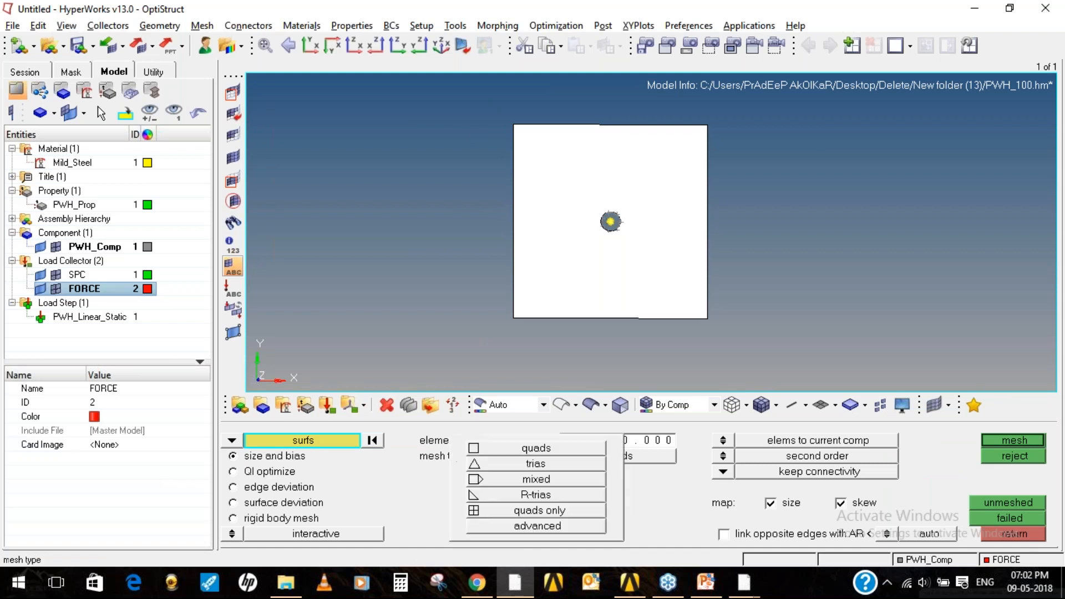
click(554, 462)
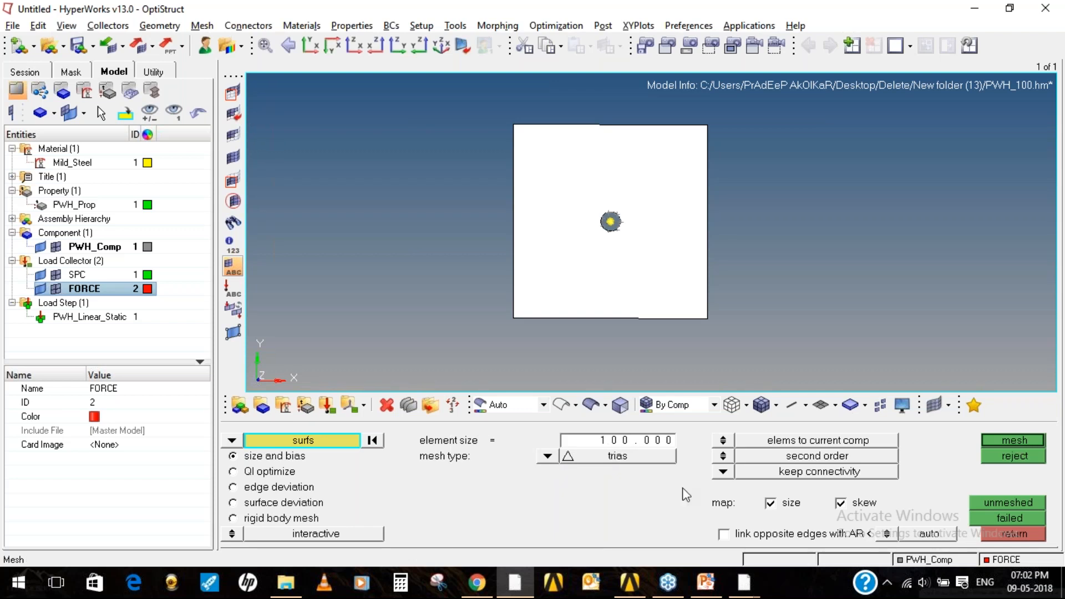
click(730, 458)
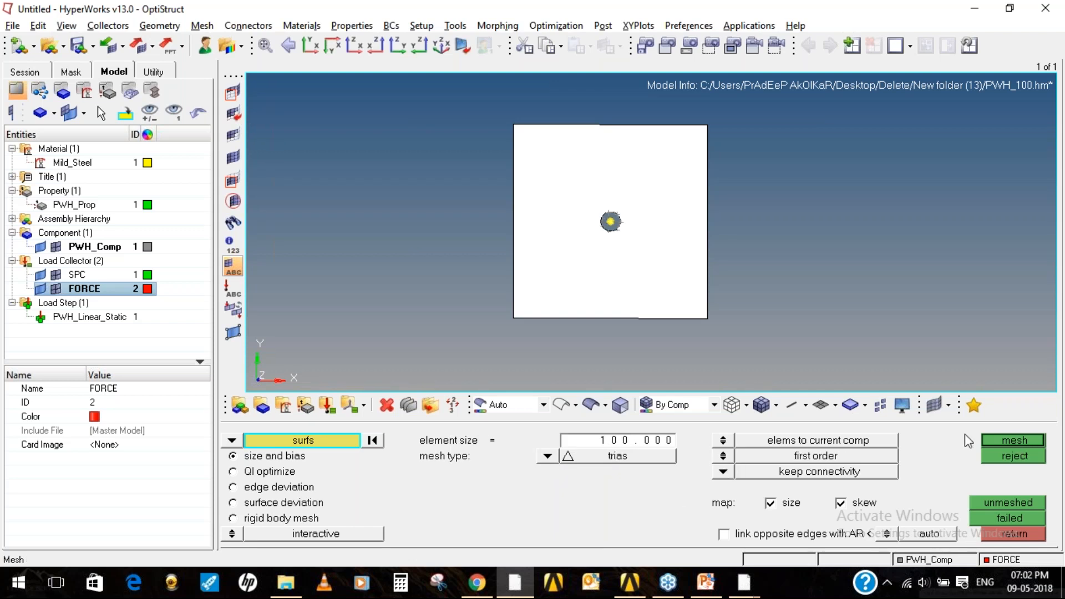
click(1001, 440)
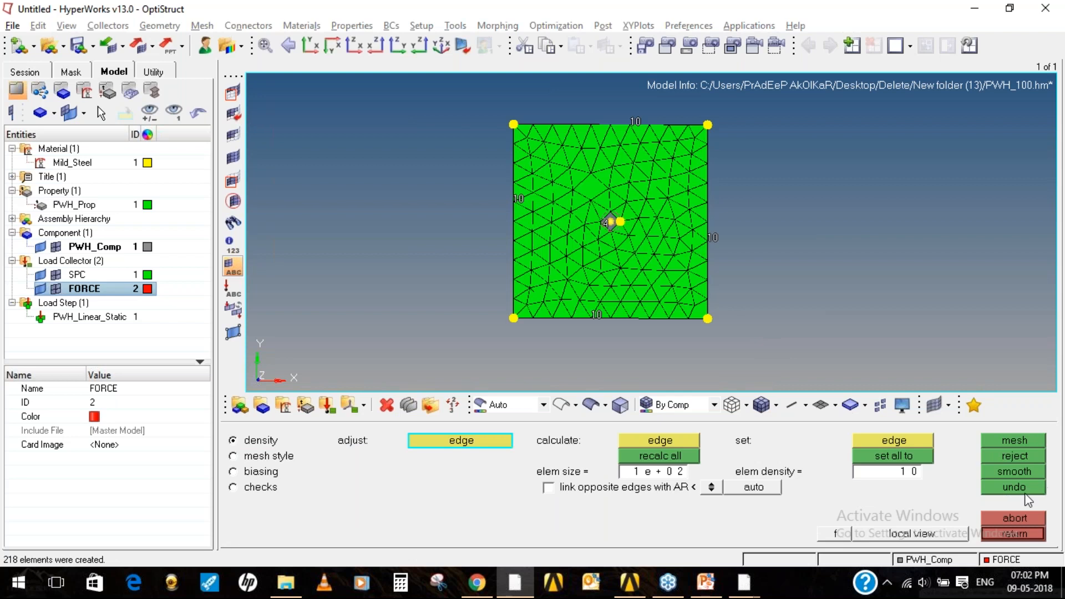
Switch to PowerPoint and review the Tria and Mixed mesh styles listed in the Without Washer table
click(693, 586)
double_click(447, 349)
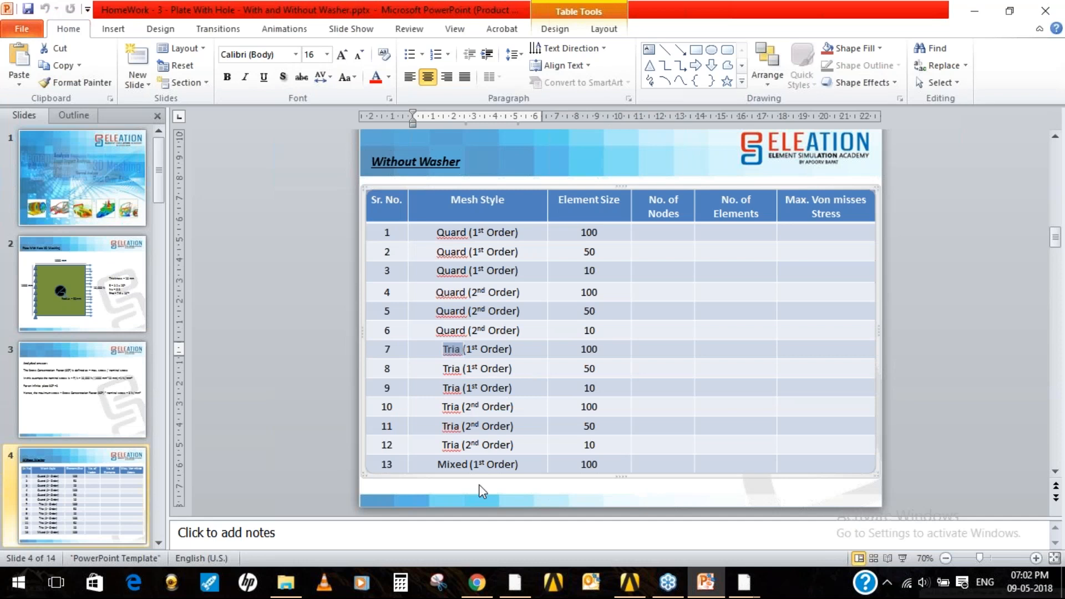
drag(428, 466, 476, 466)
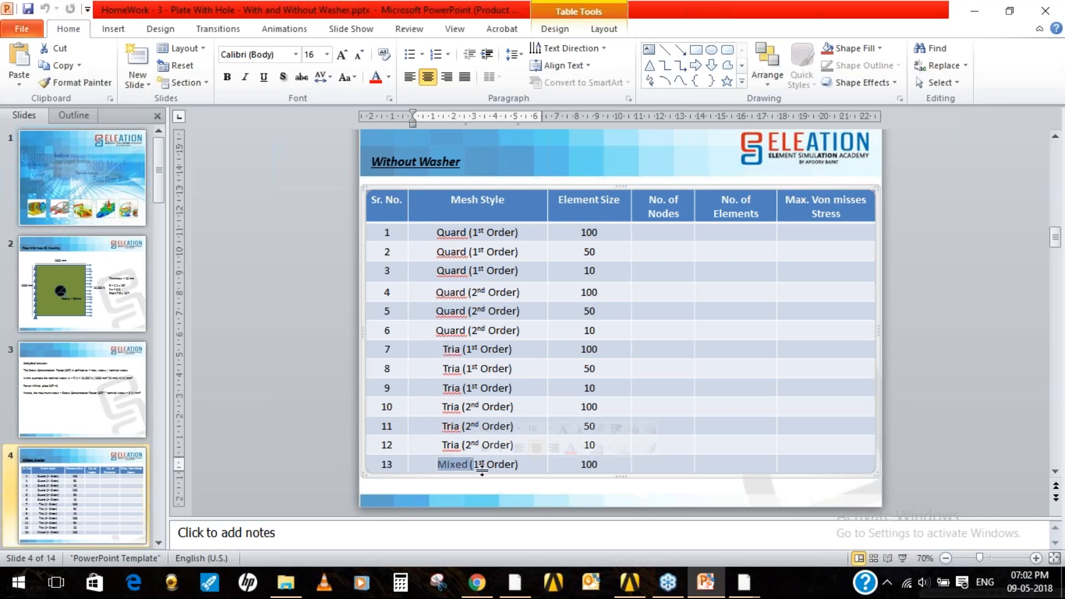
Switch back to HyperMesh and reject the tria mesh of the plate
click(515, 582)
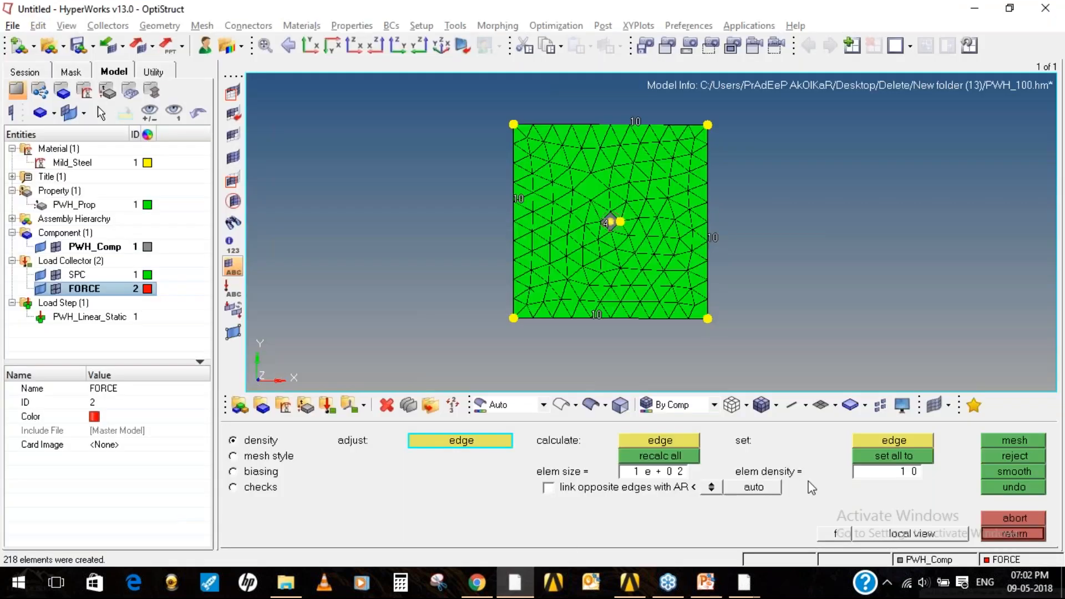
click(1014, 455)
click(1011, 534)
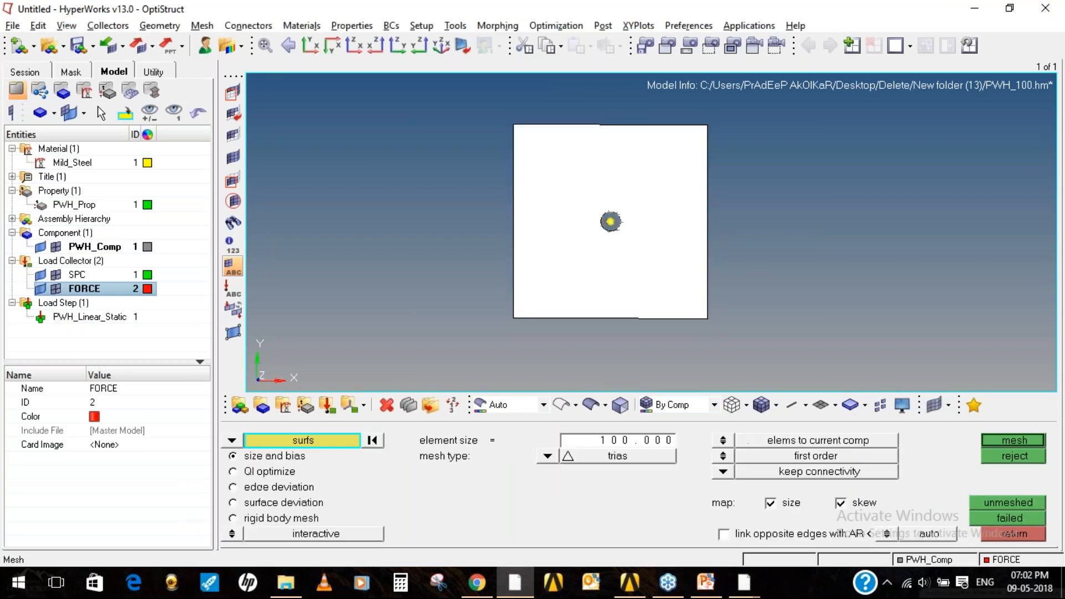
Automesh the plate surface with first-order mixed elements at size 100 and reject the resulting mesh
click(546, 457)
click(537, 480)
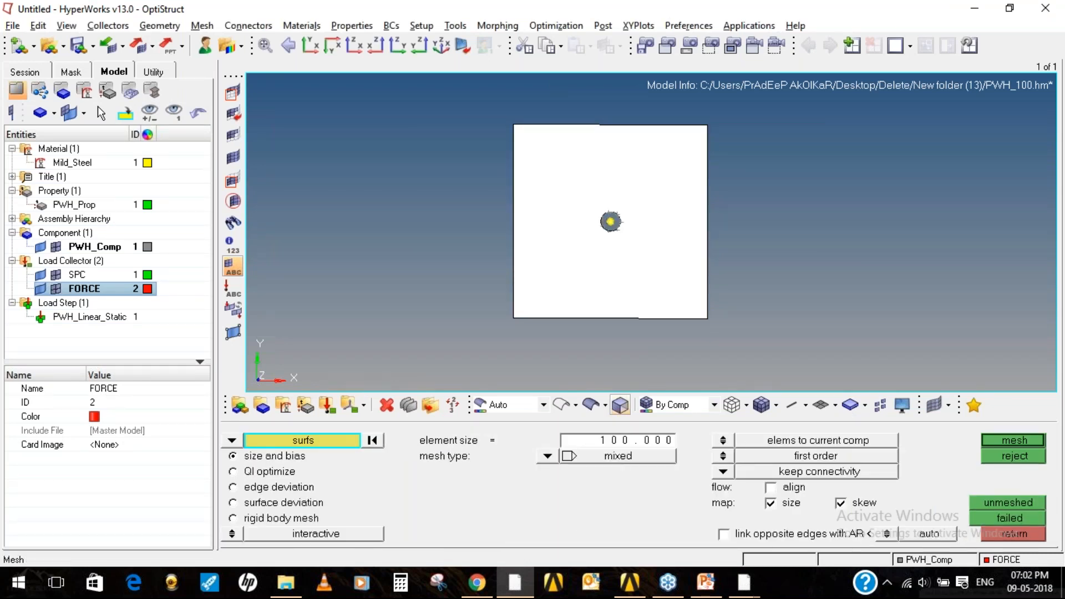
click(1005, 441)
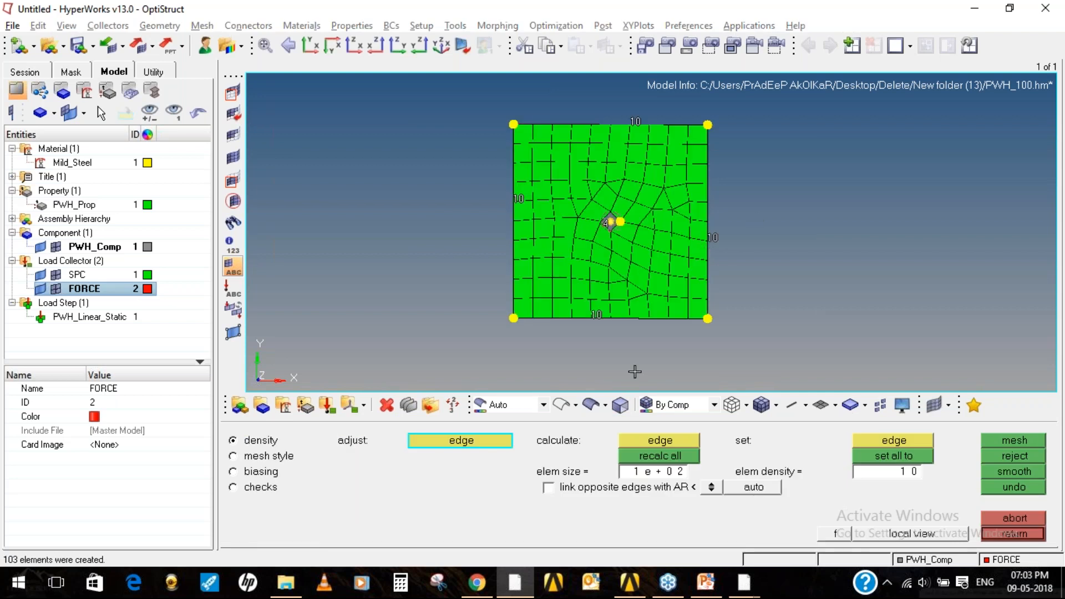
click(1019, 455)
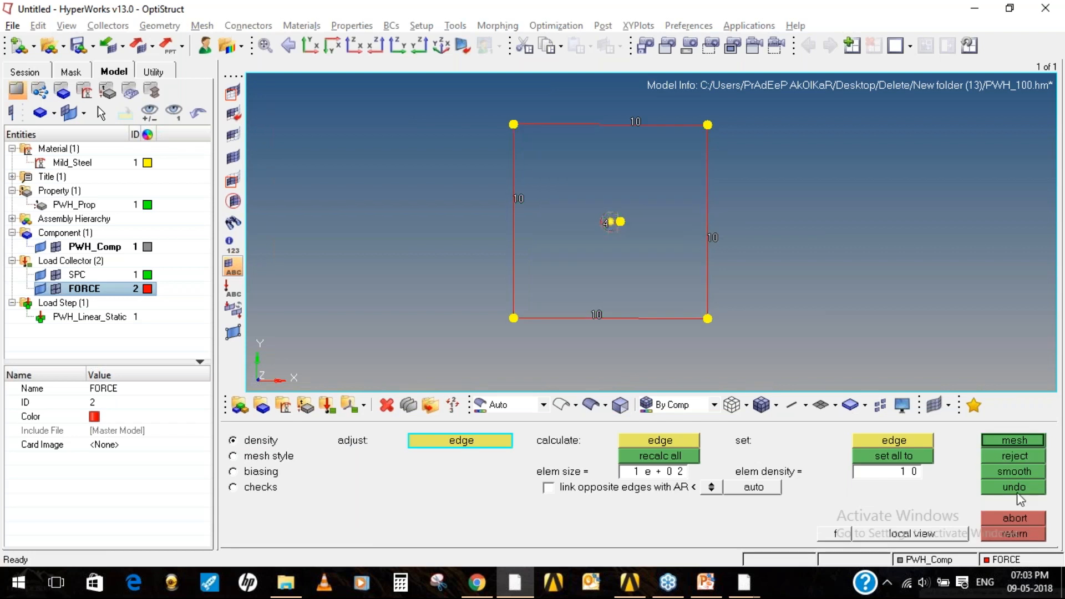
click(1027, 533)
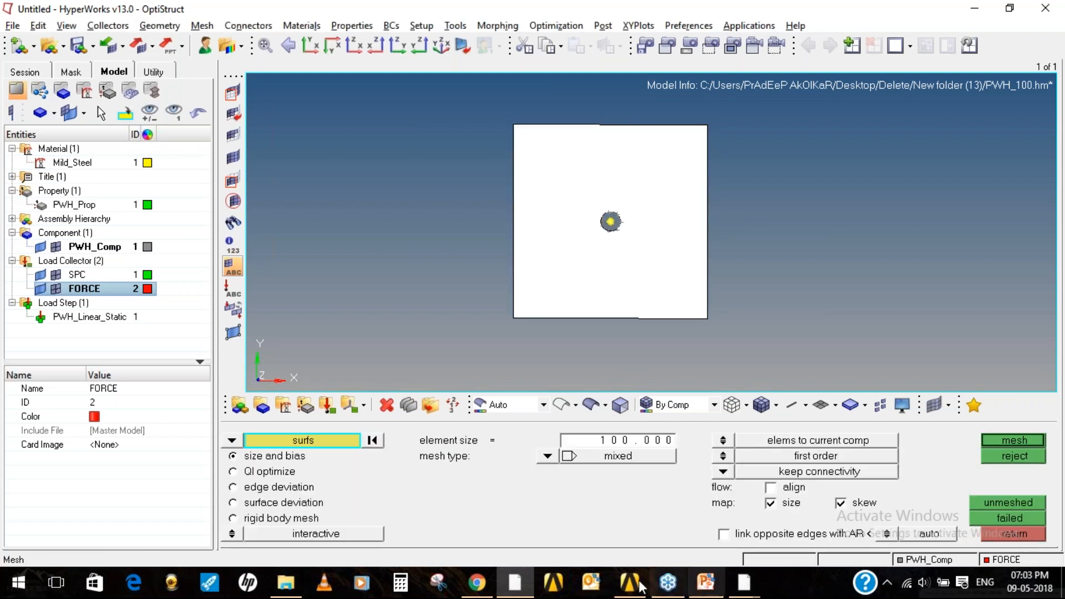
Switch to PowerPoint and review the R-Tria rows in the continued mesh table on slide 5
click(706, 582)
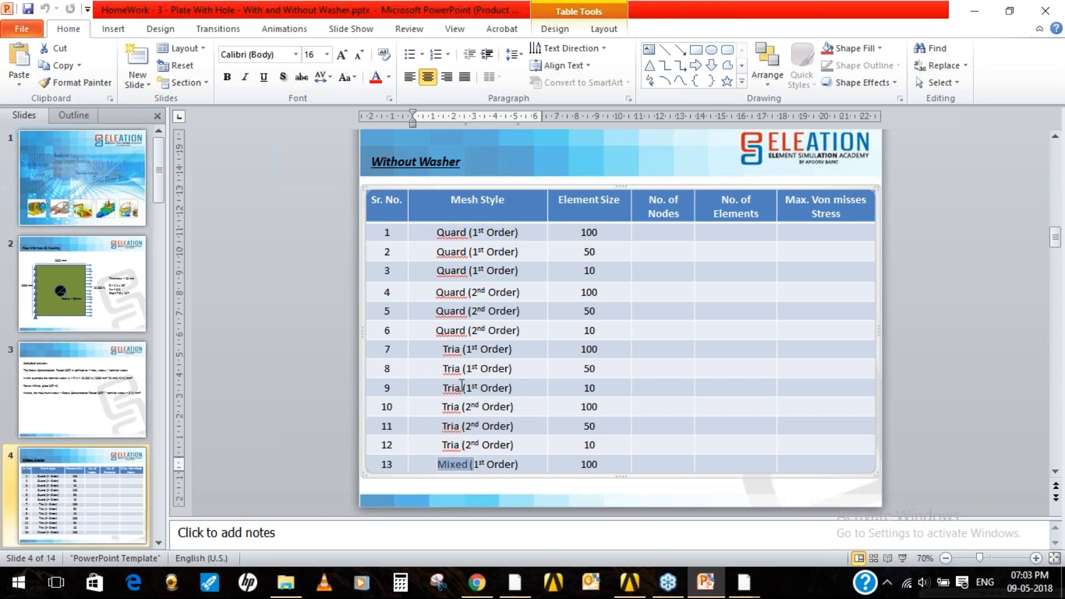
scroll(462, 385, down, 3)
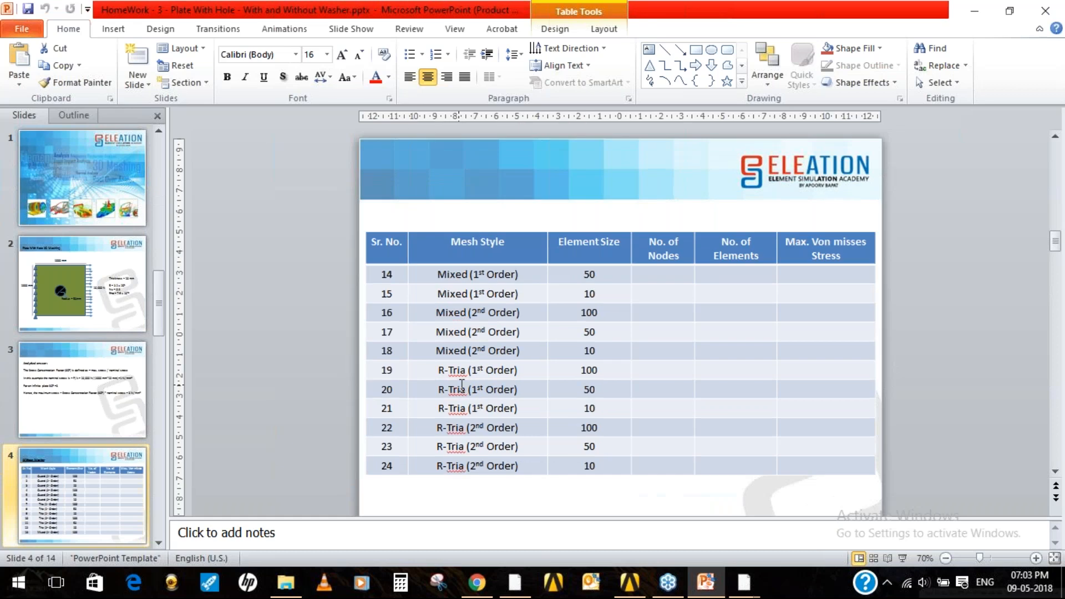
drag(433, 369, 474, 371)
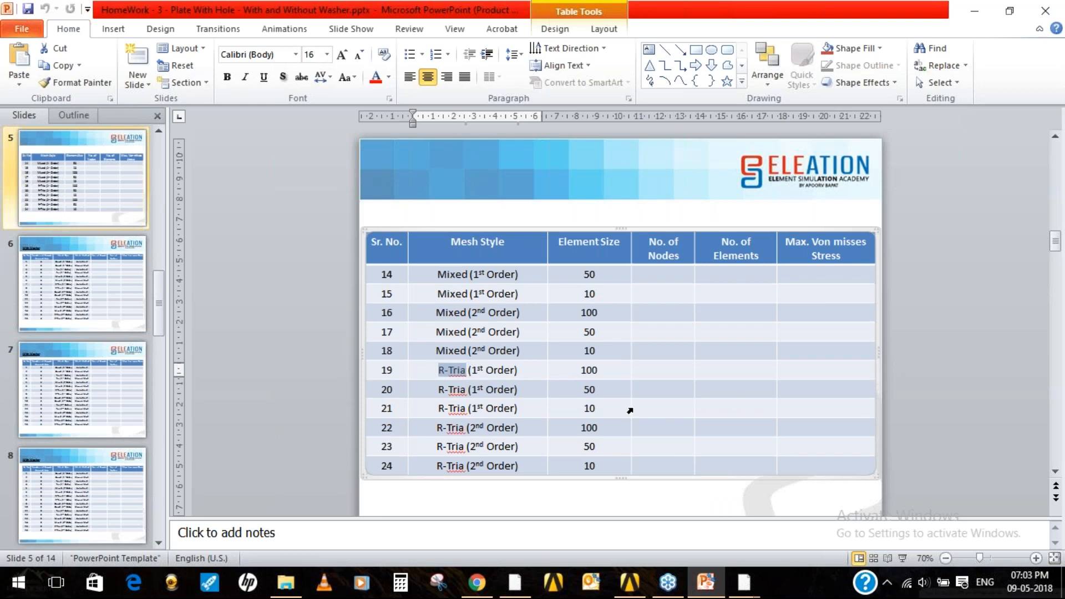
In HyperMesh, automesh the plate surface with first-order R-trias at element size 100, inspect the mesh and reject it
click(515, 582)
click(541, 456)
click(533, 495)
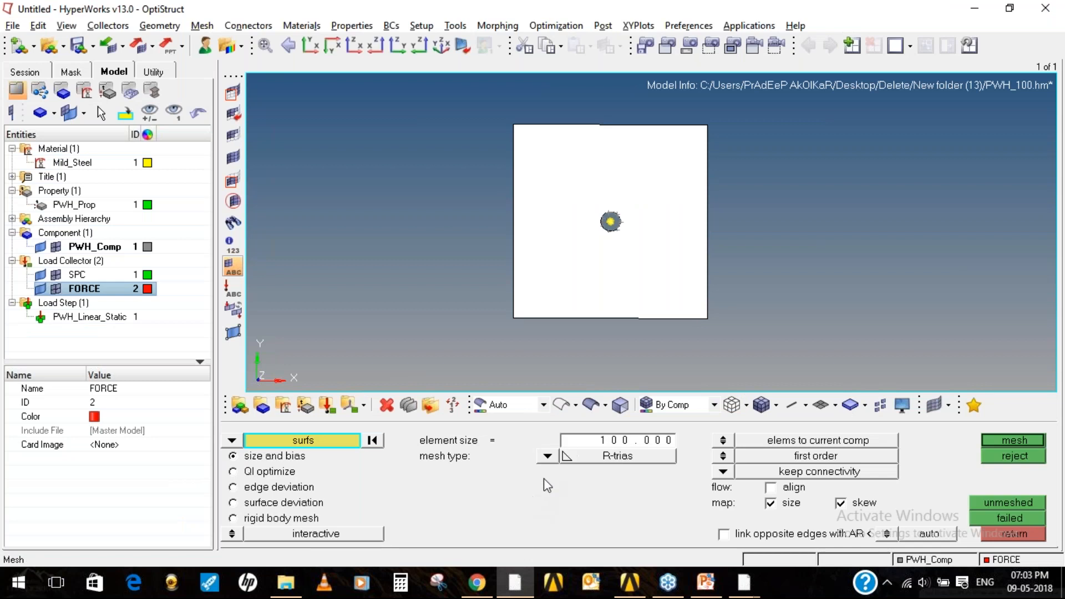
click(1013, 439)
scroll(577, 148, up, 5)
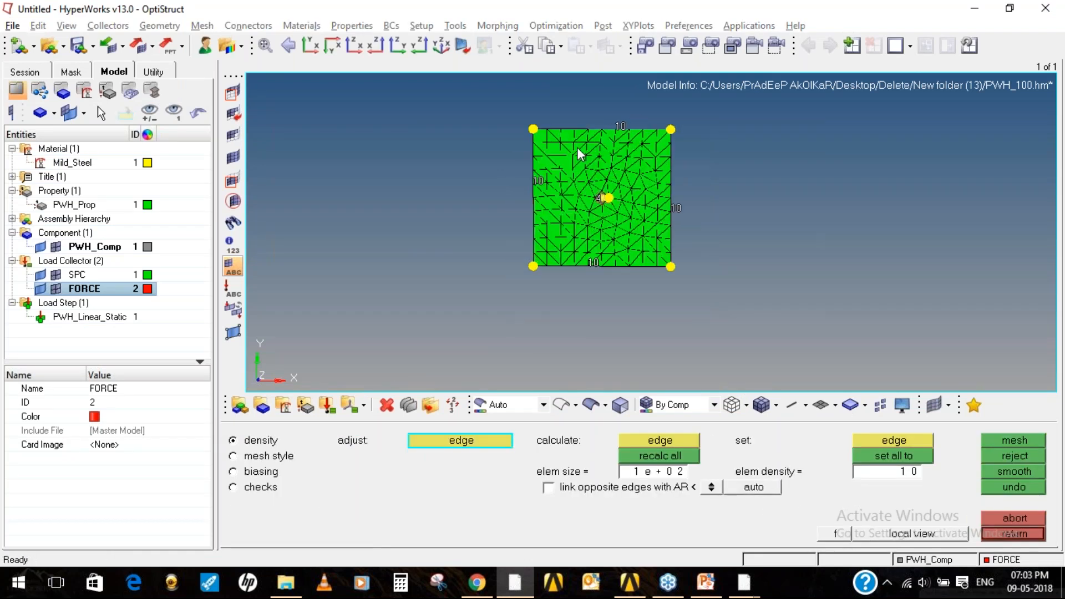
scroll(577, 148, down, 5)
ctrl+right_drag(725, 207, 709, 227)
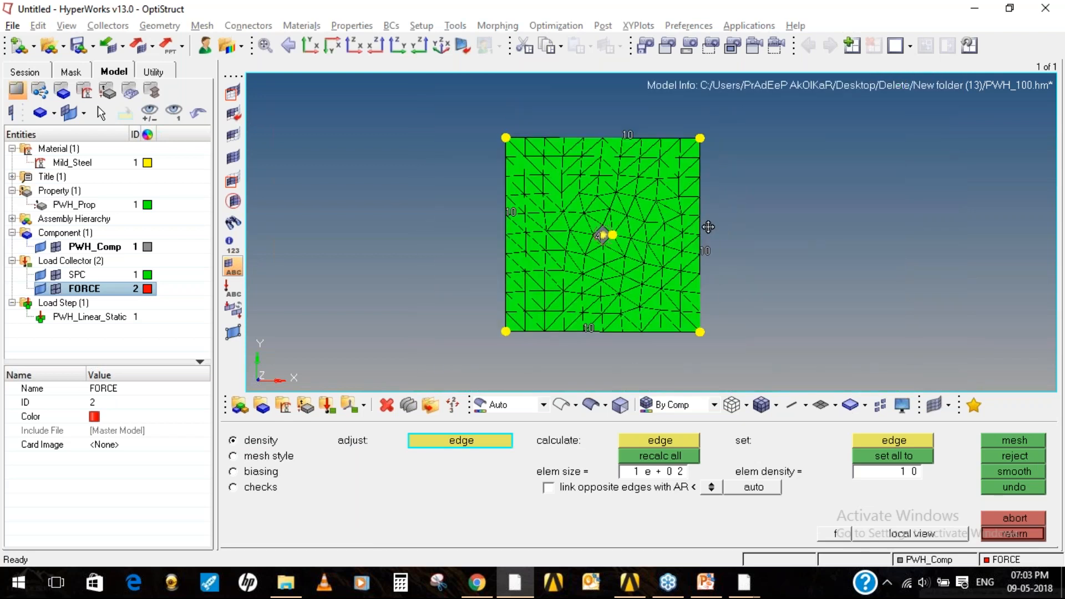
click(1027, 455)
click(1020, 534)
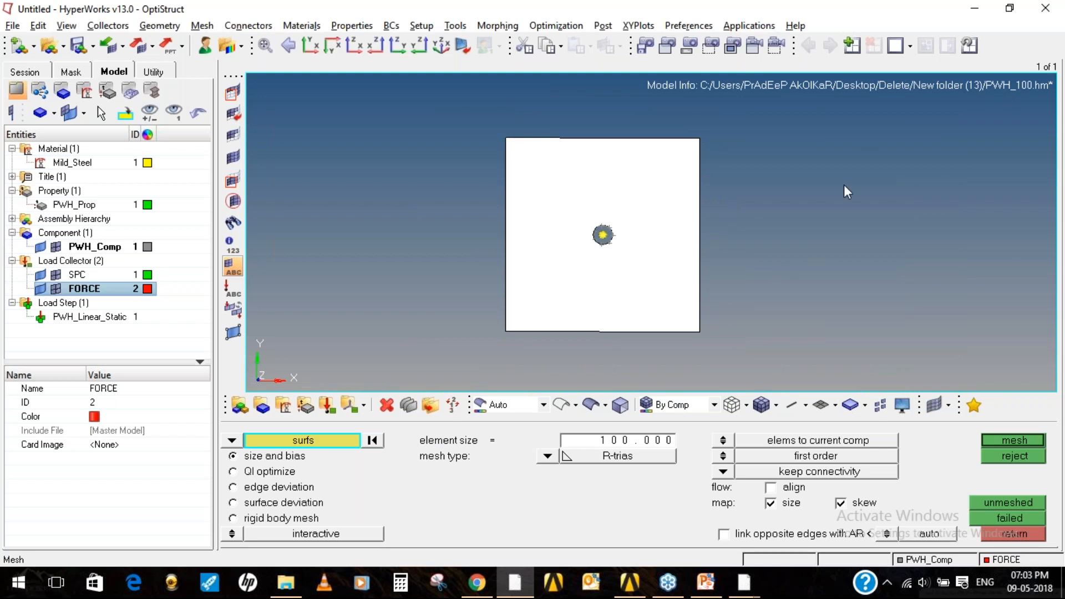
Switch to PowerPoint and go back to slide 4 with the Without Washer mesh table
click(706, 582)
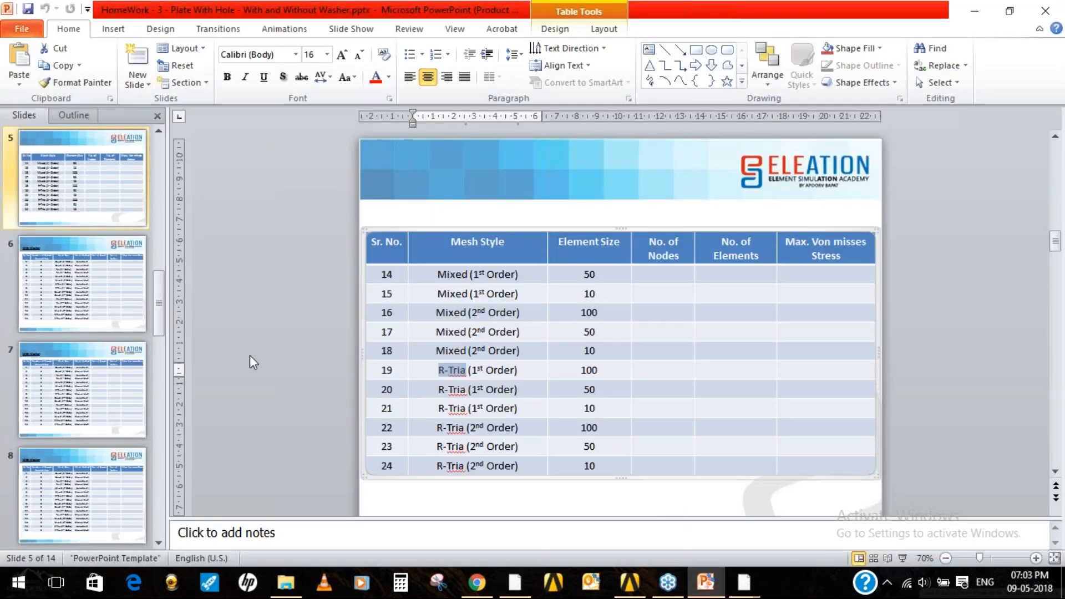
click(114, 189)
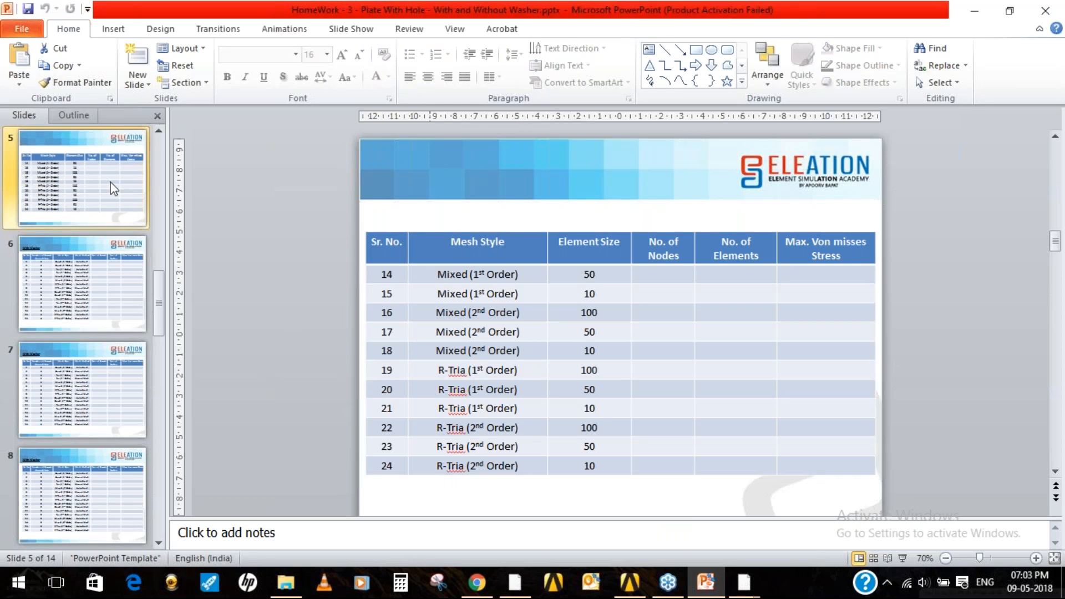
scroll(114, 188, up, 3)
click(88, 290)
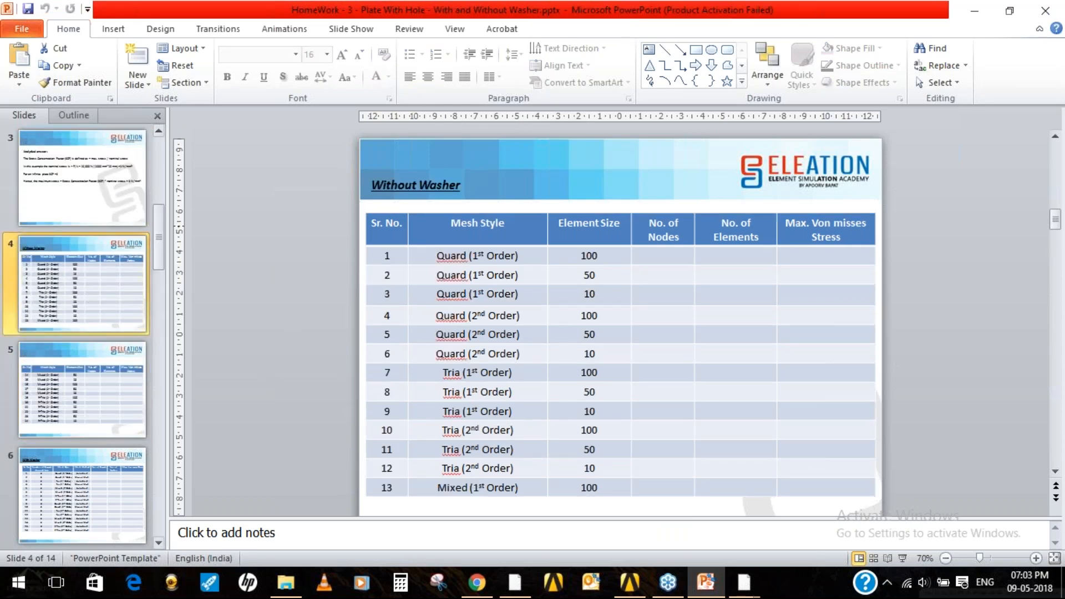
Circle the Without Washer heading with the annotation pen and clear the drawing
click(960, 243)
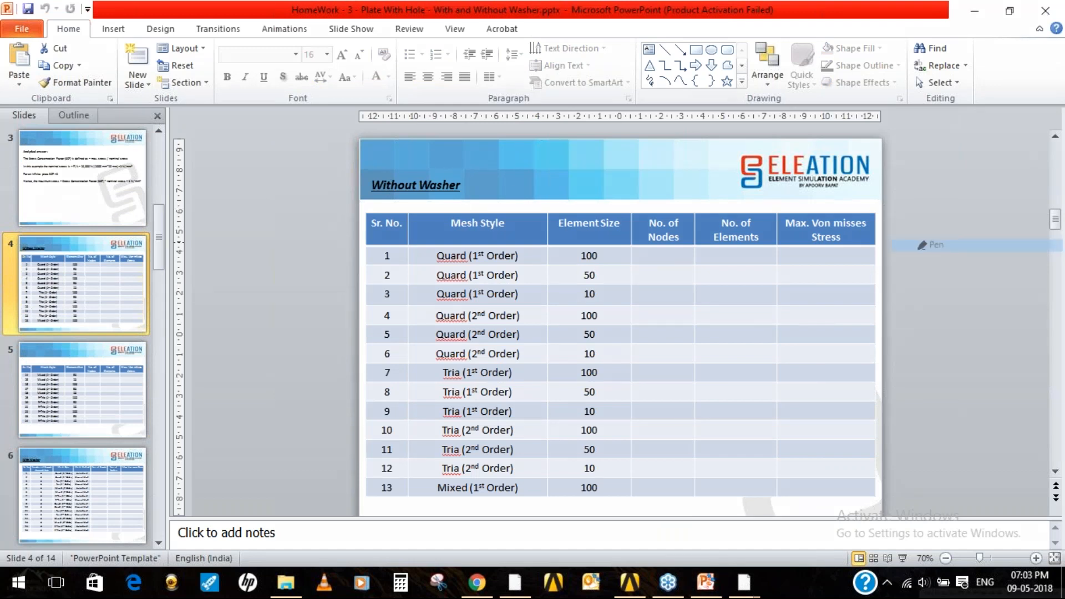
drag(389, 153, 369, 166)
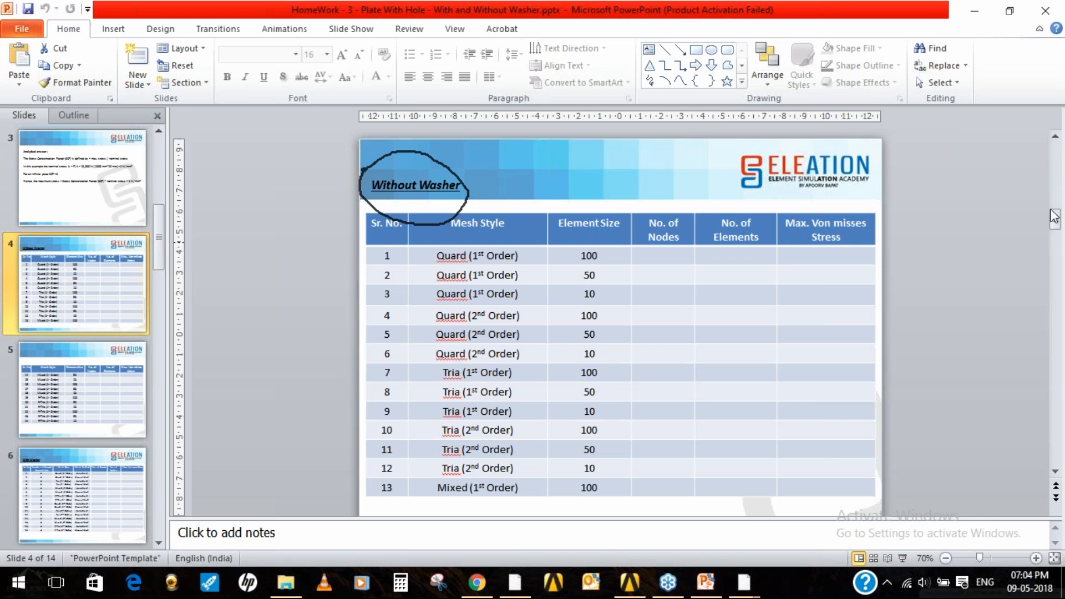
click(952, 305)
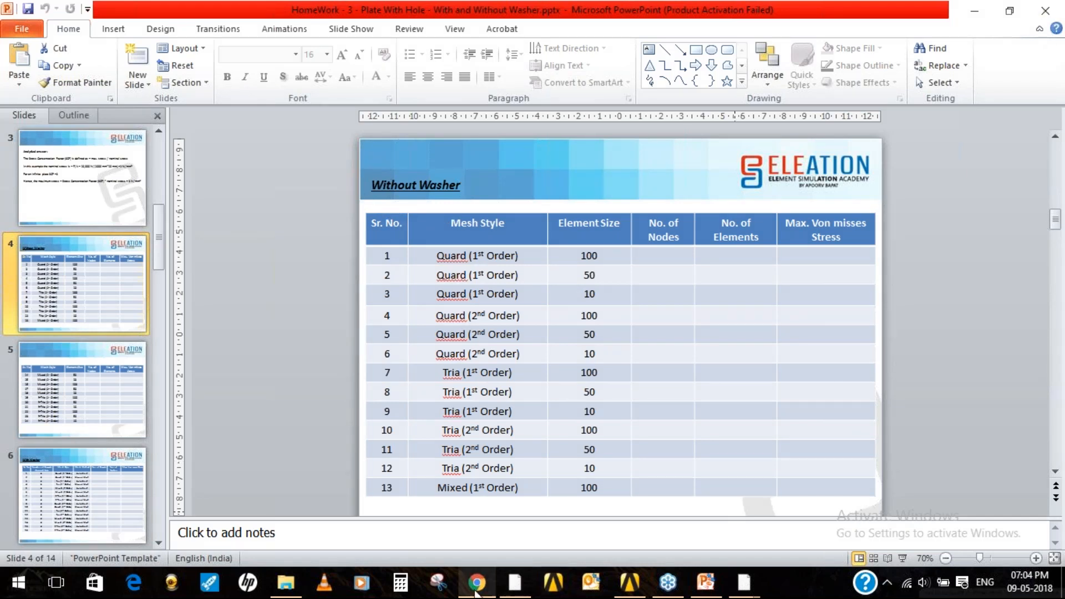
Switch to HyperMesh, leave automeshing and show the geometry commands
click(515, 583)
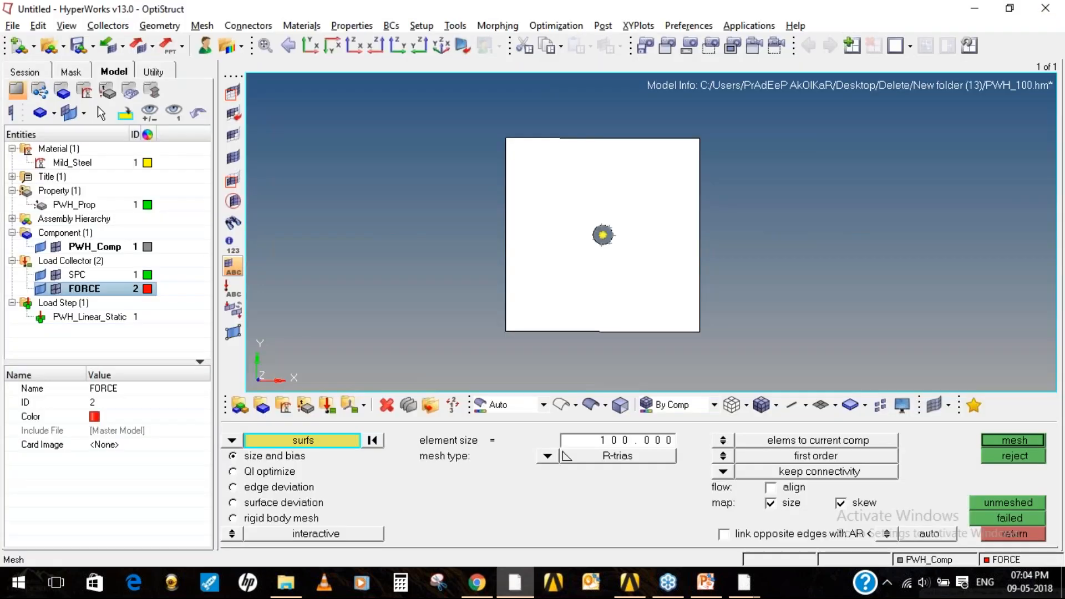
click(999, 533)
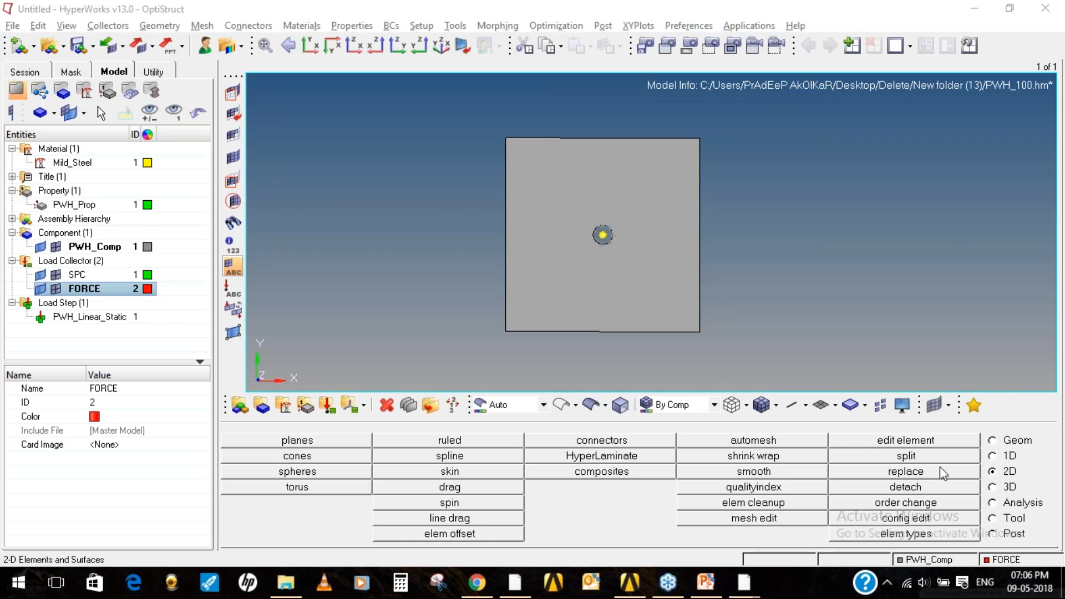
click(1024, 441)
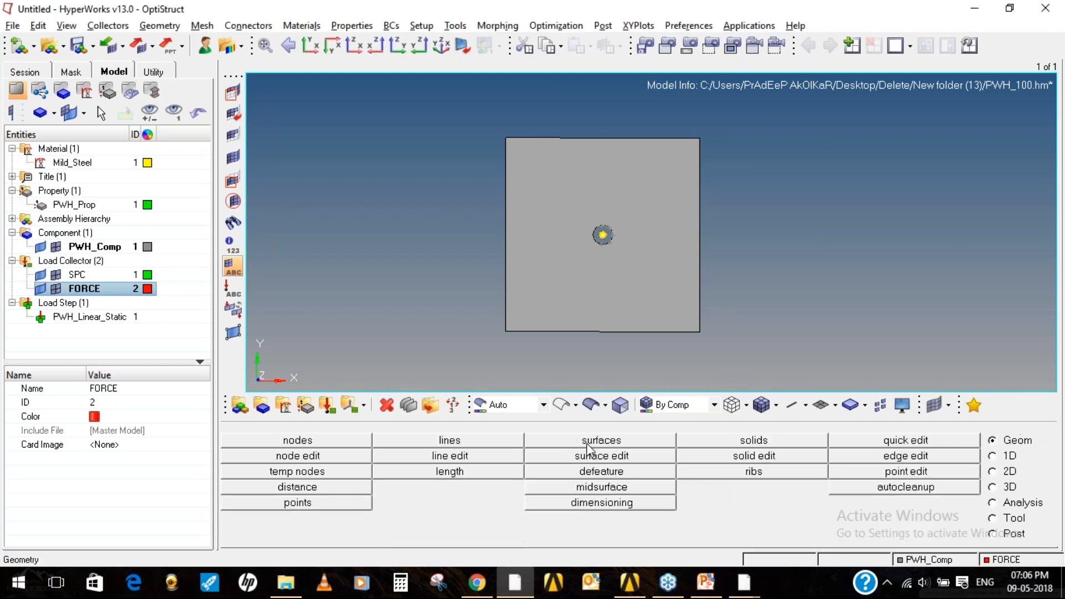
click(591, 444)
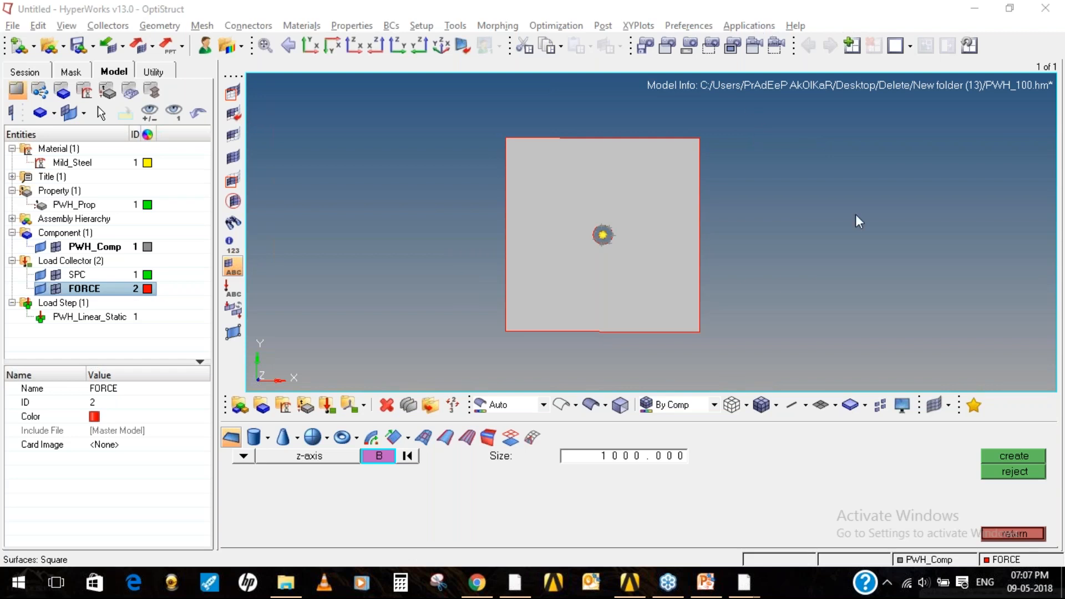
click(1011, 534)
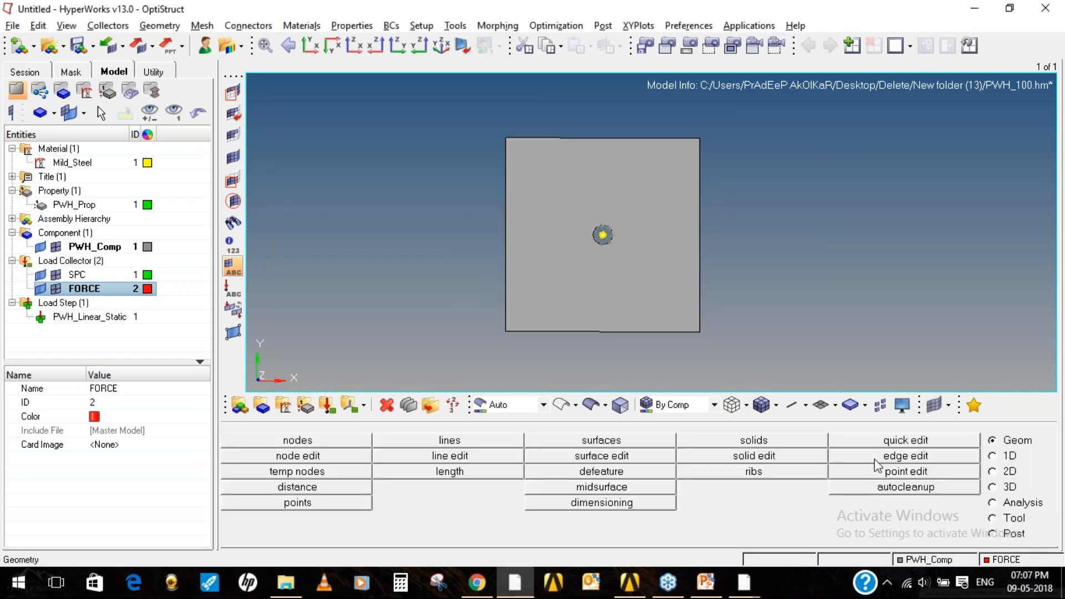
click(308, 443)
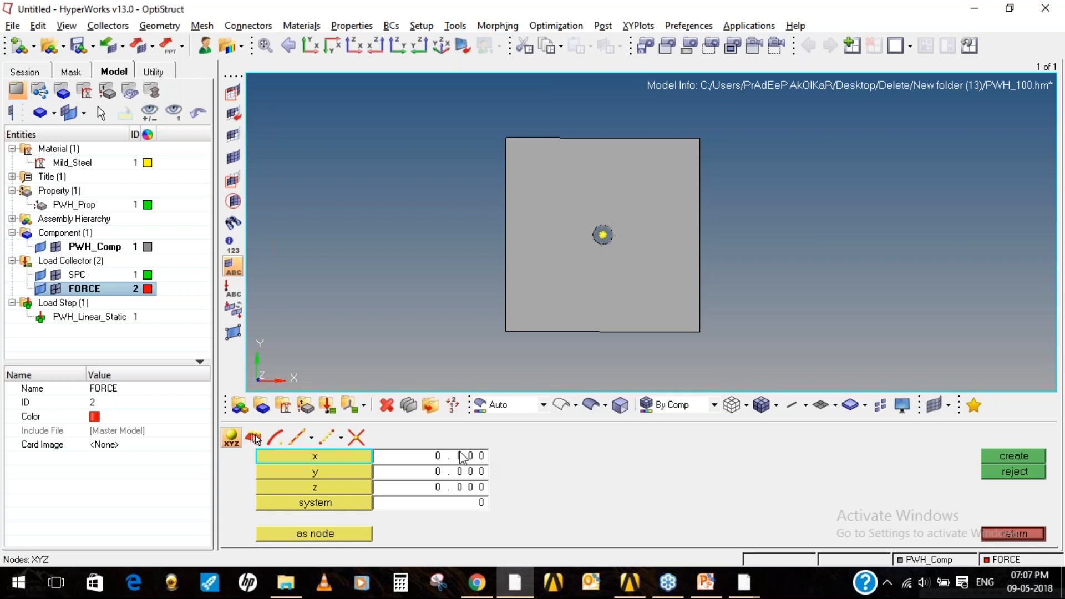
click(1015, 534)
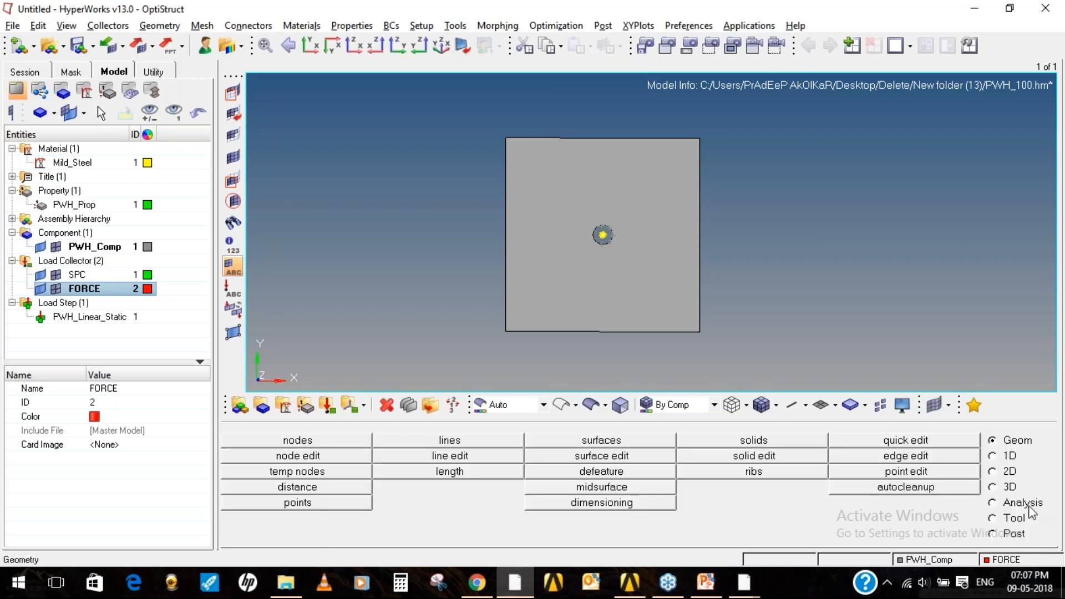
Review the creation methods of the lines tool and the surfaces tool, leaving each one without making geometry
click(473, 443)
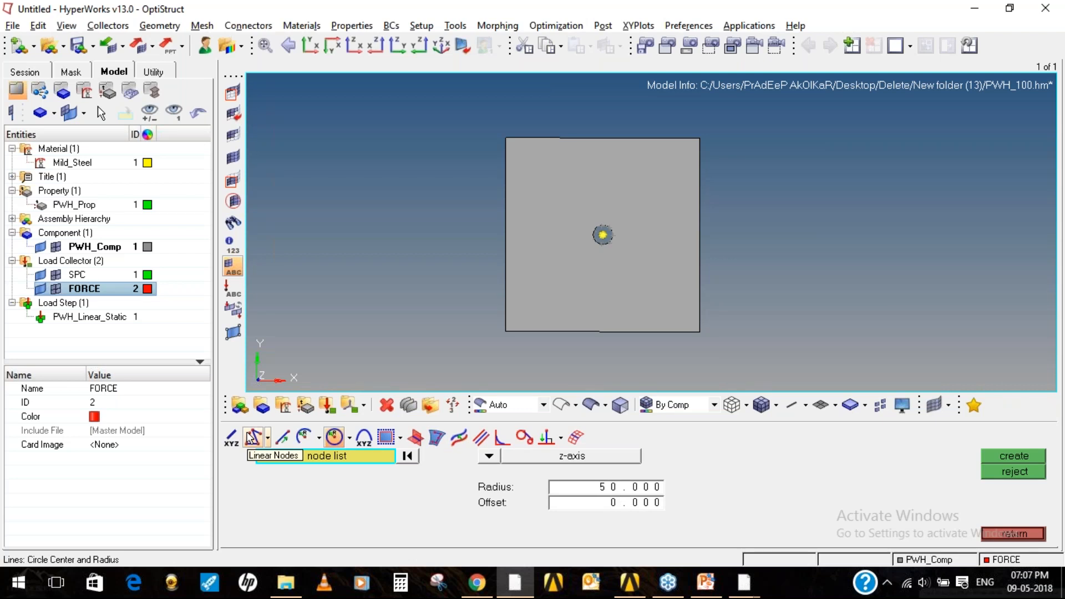
click(1009, 530)
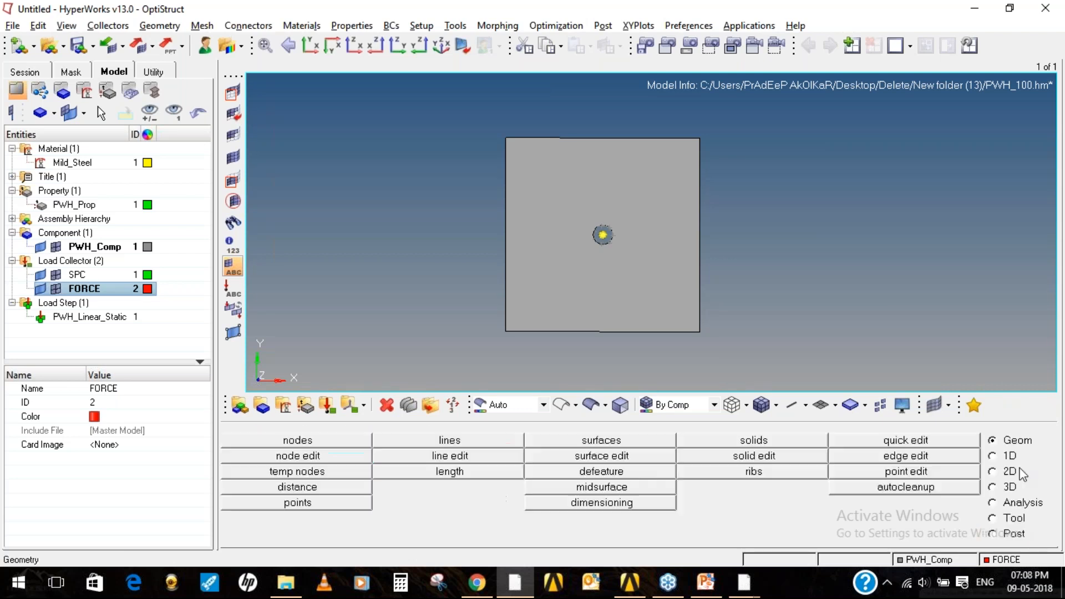
click(555, 443)
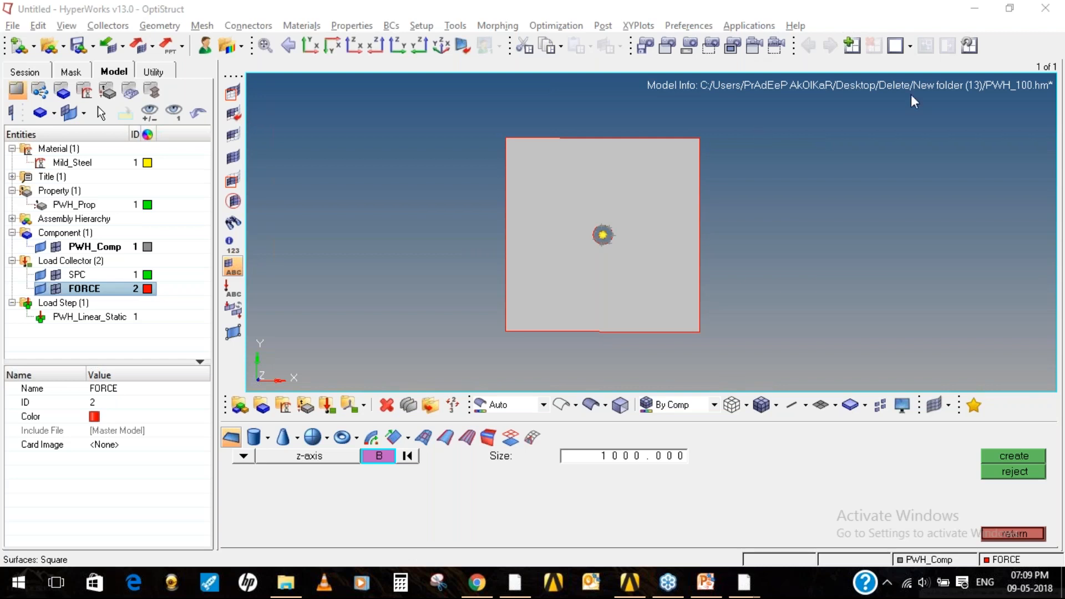
click(1007, 533)
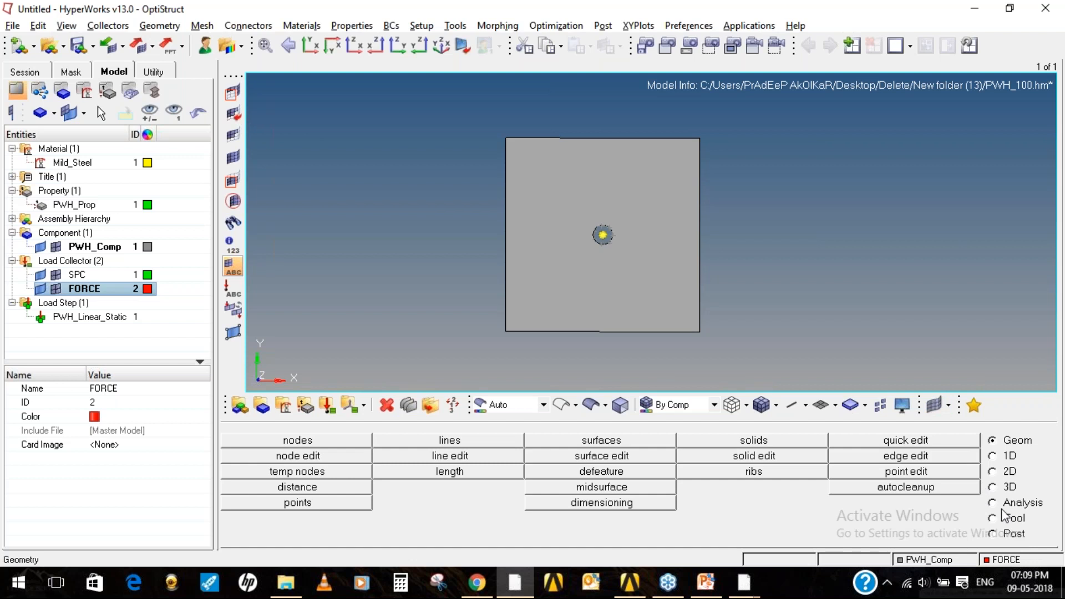
Show the tool commands and open Organize with elements as the entities and PWH_Comp as the destination component
click(1014, 520)
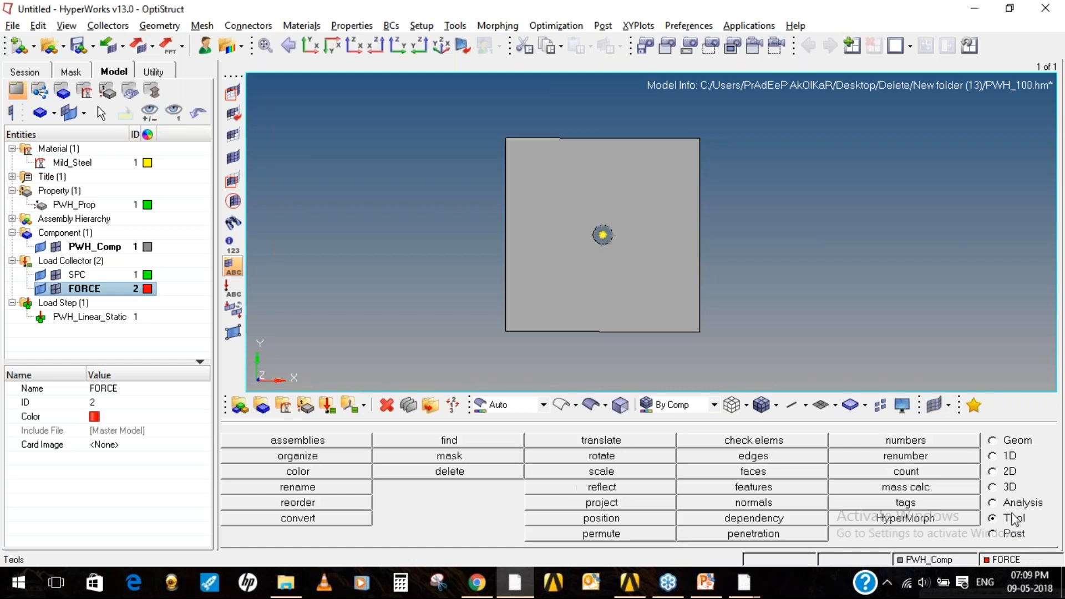
click(286, 456)
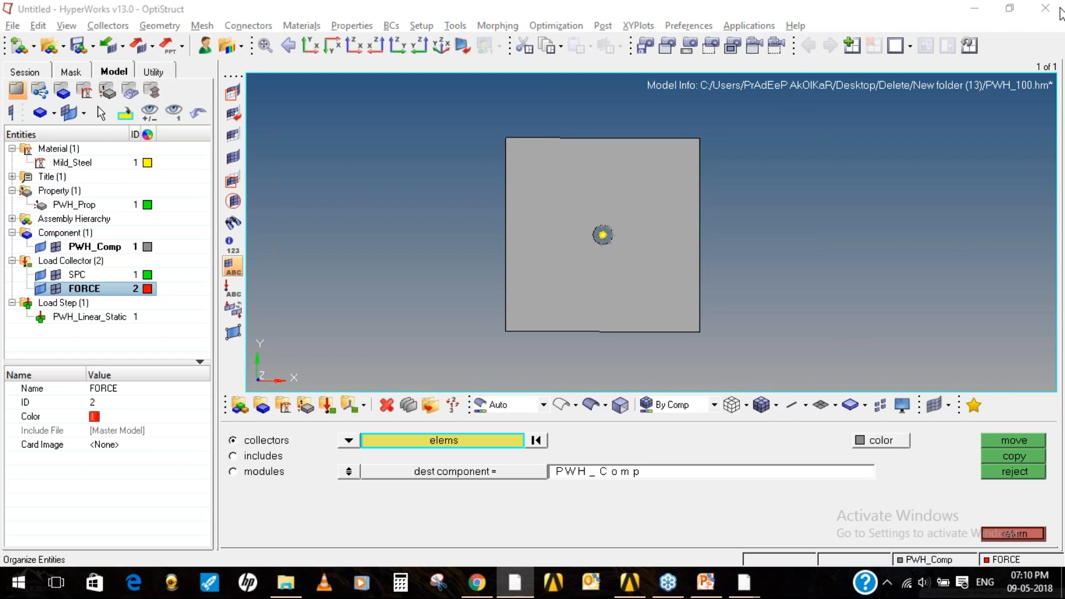
click(527, 300)
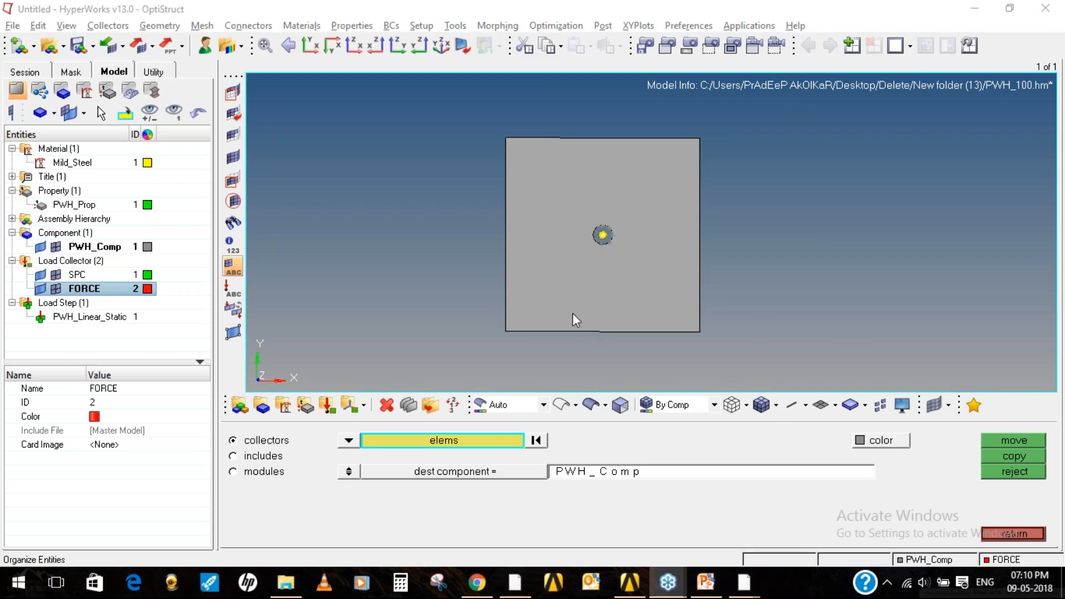